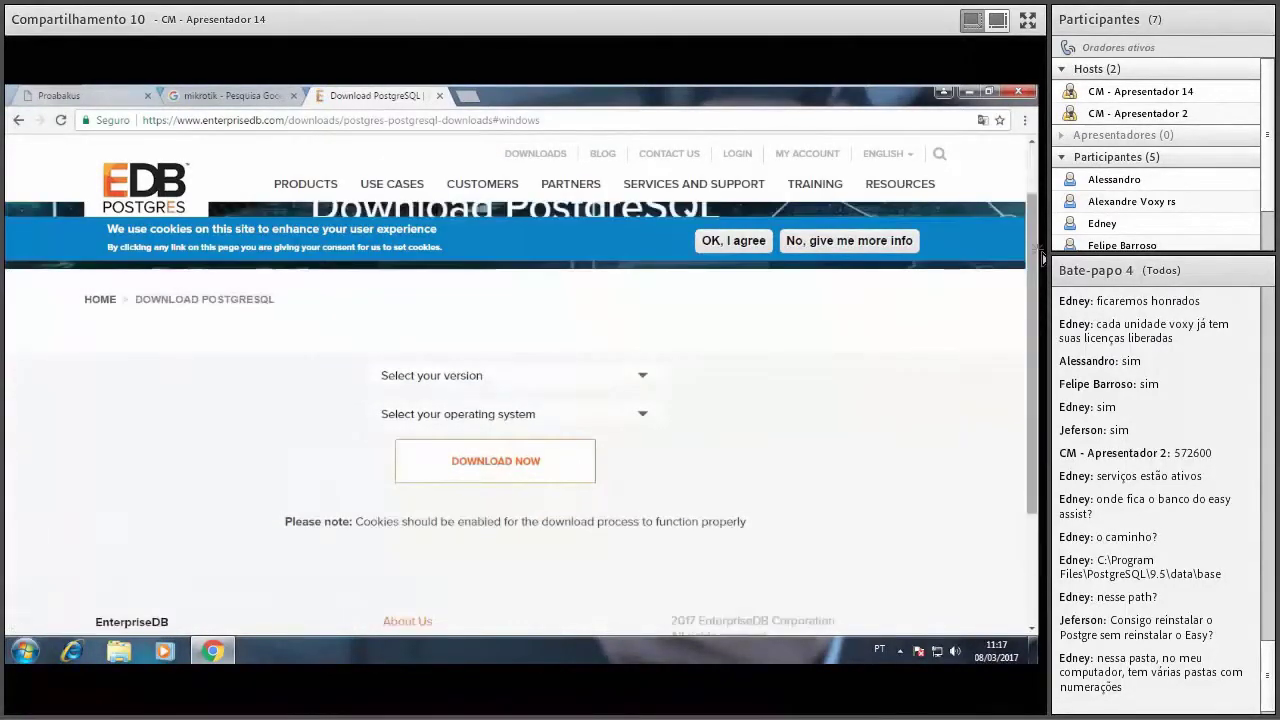
Choose PostgreSQL 9.5.6 for Windows x86-32 and start downloading the installer.
click(617, 398)
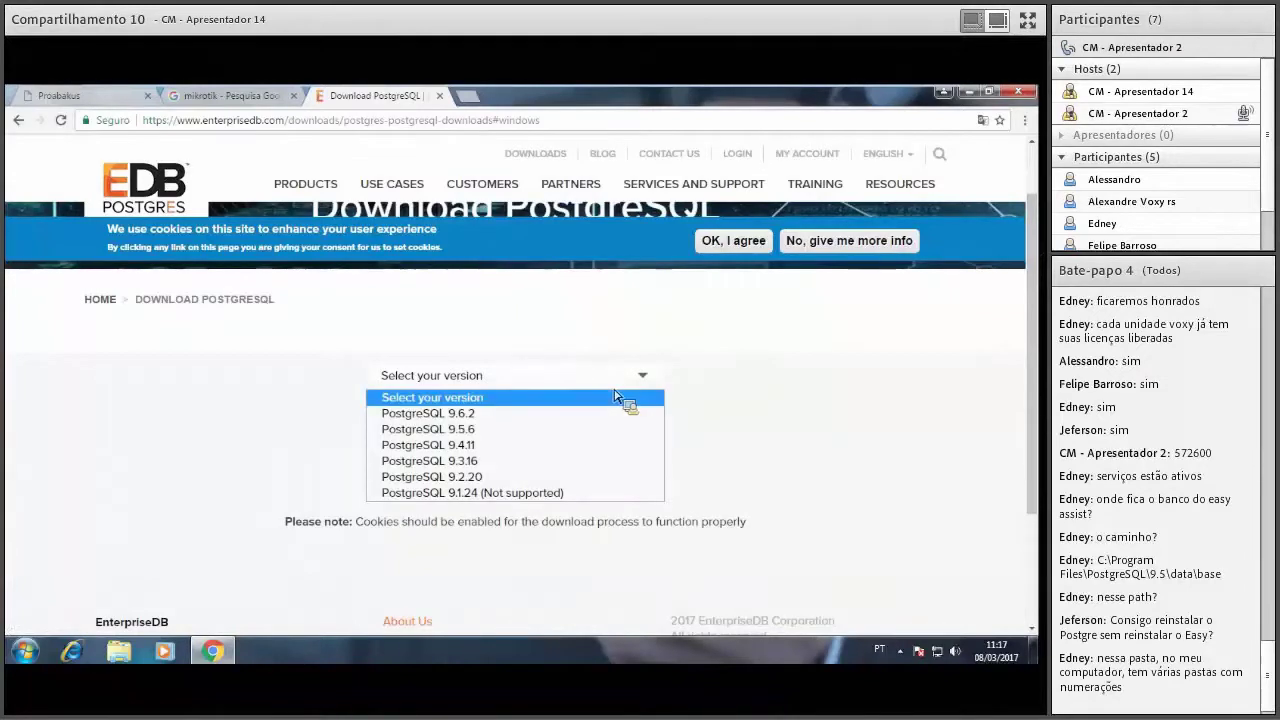
click(497, 432)
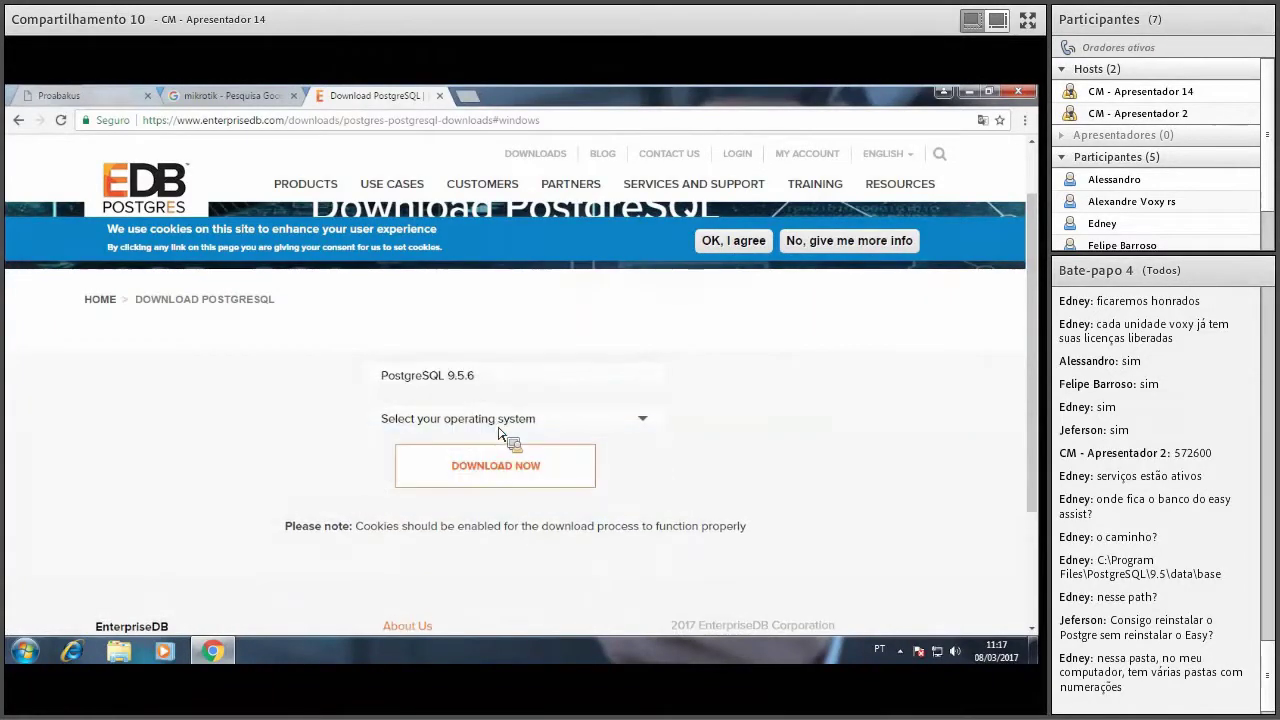
click(640, 432)
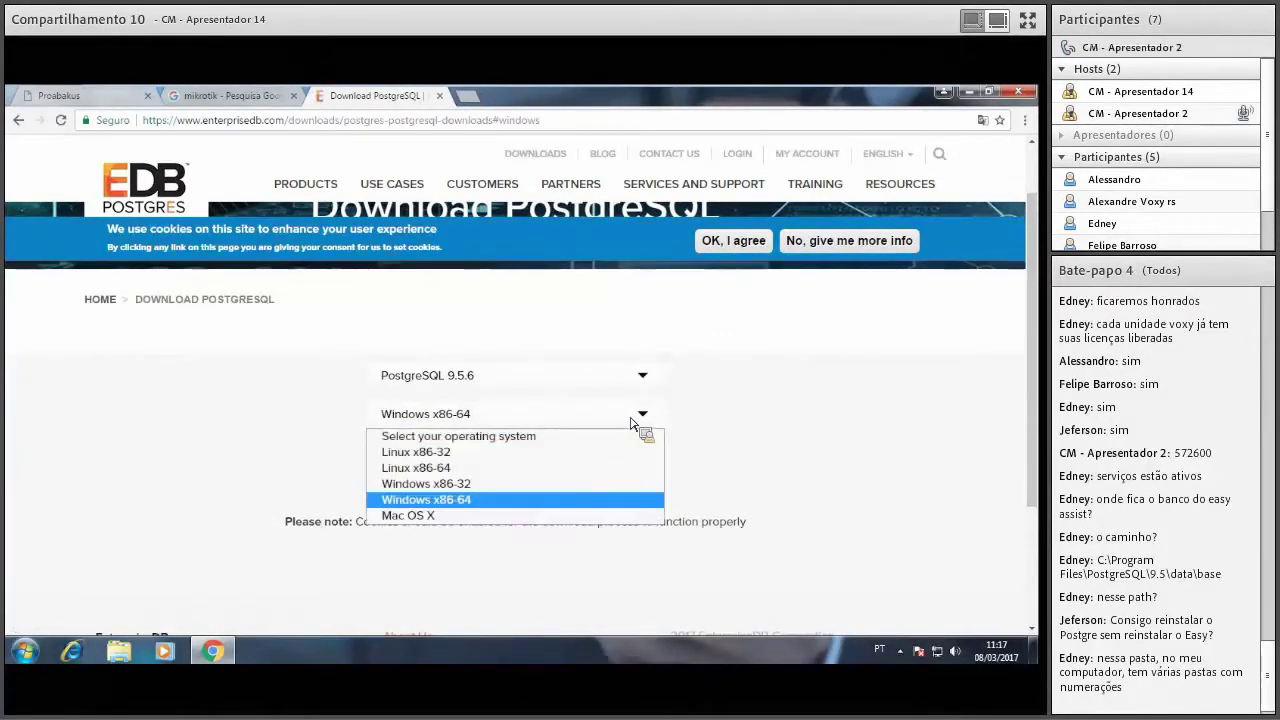
click(482, 488)
click(510, 468)
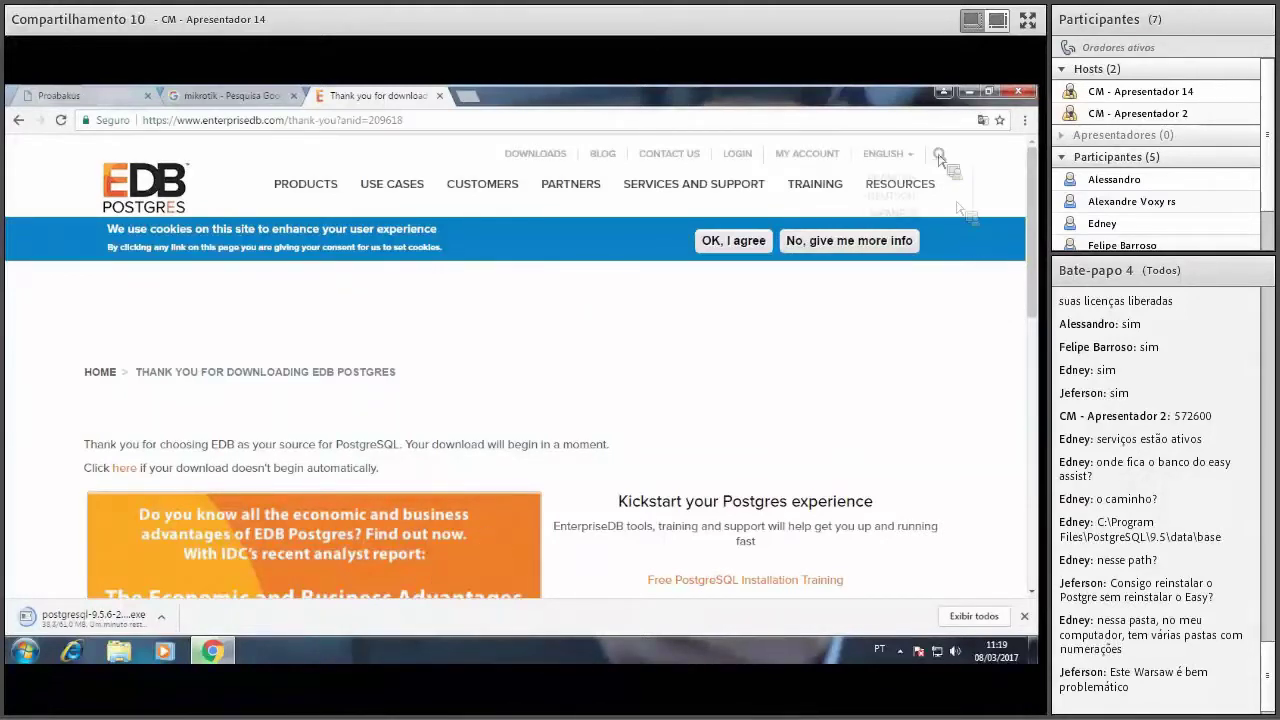
key(ctrl+t)
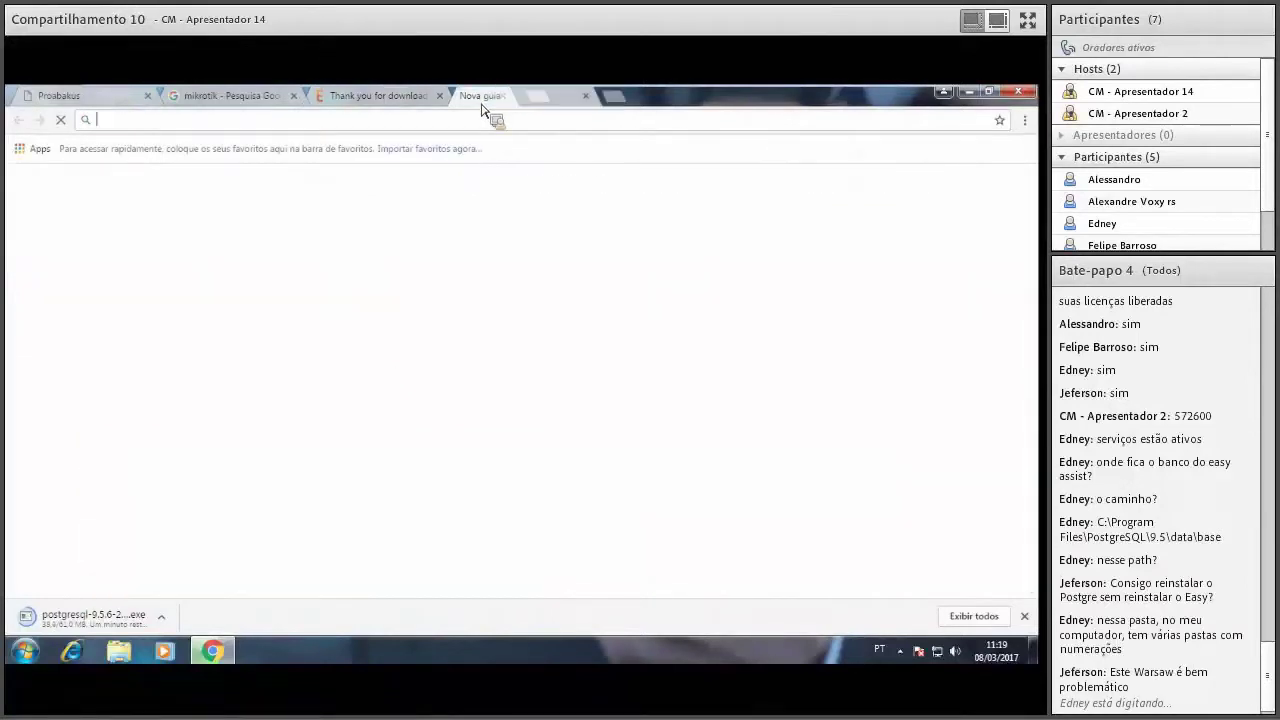
text(warsaw)
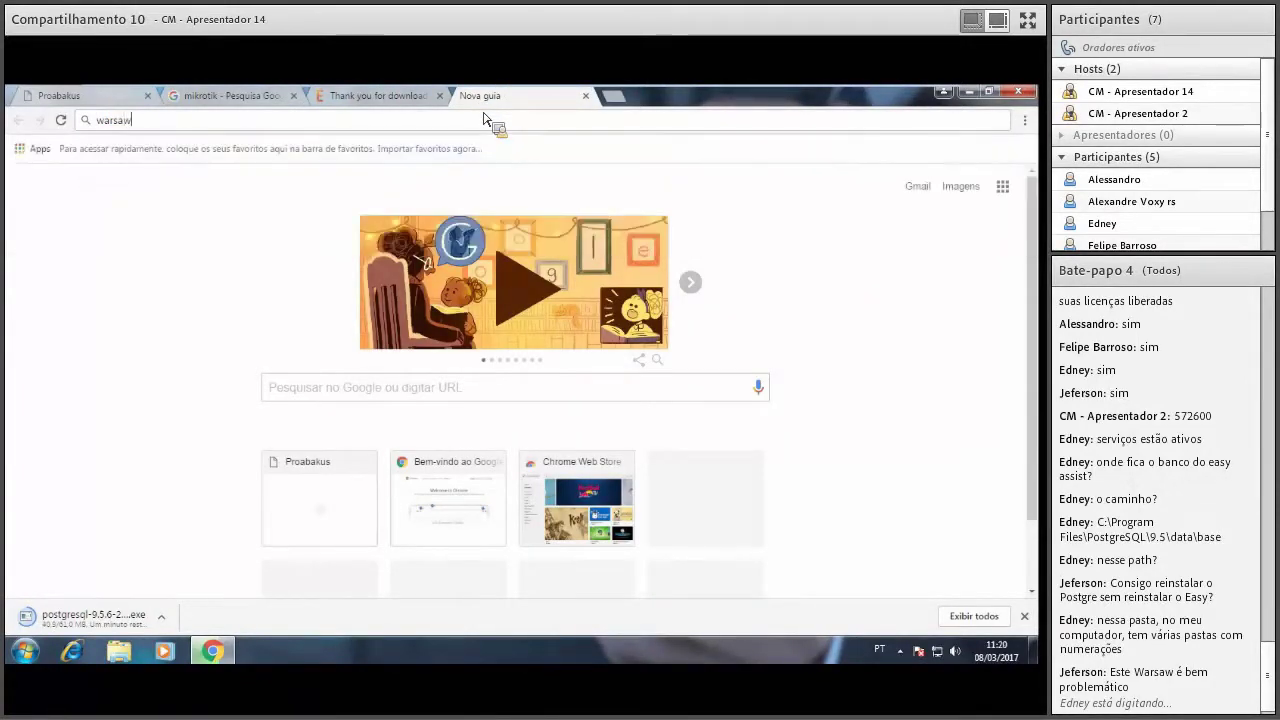
key(Return)
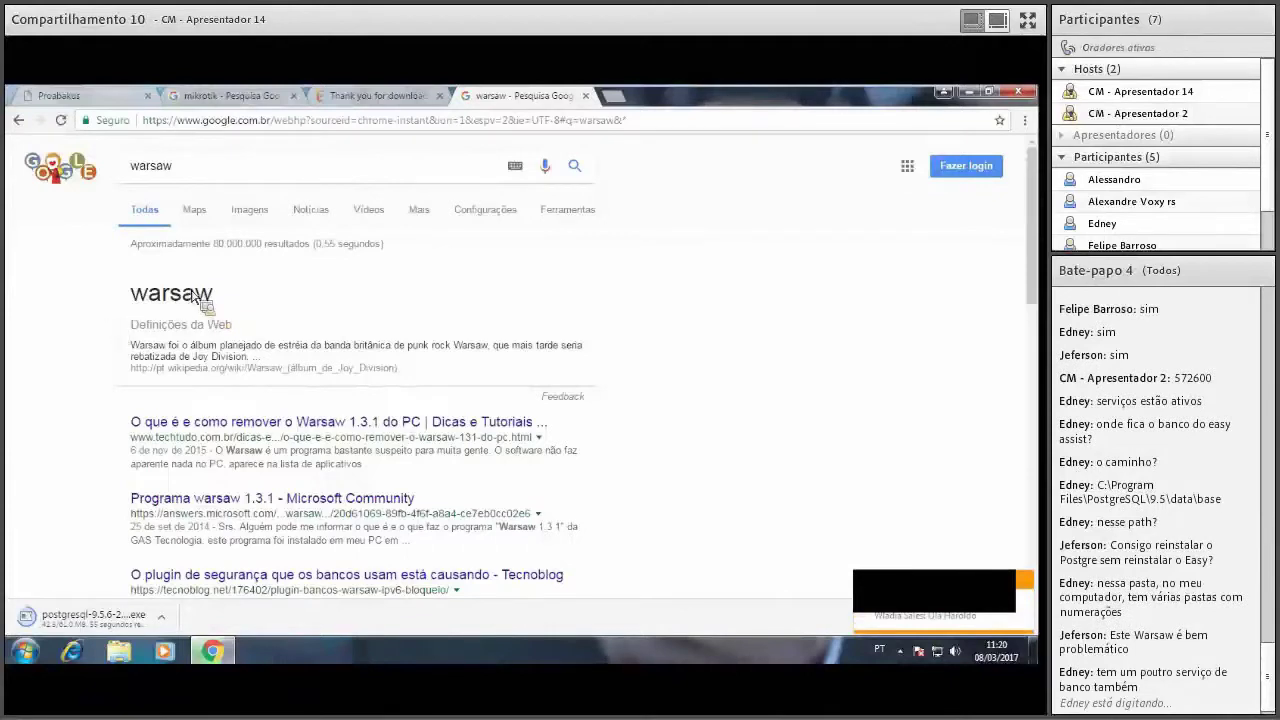
drag(148, 293, 222, 318)
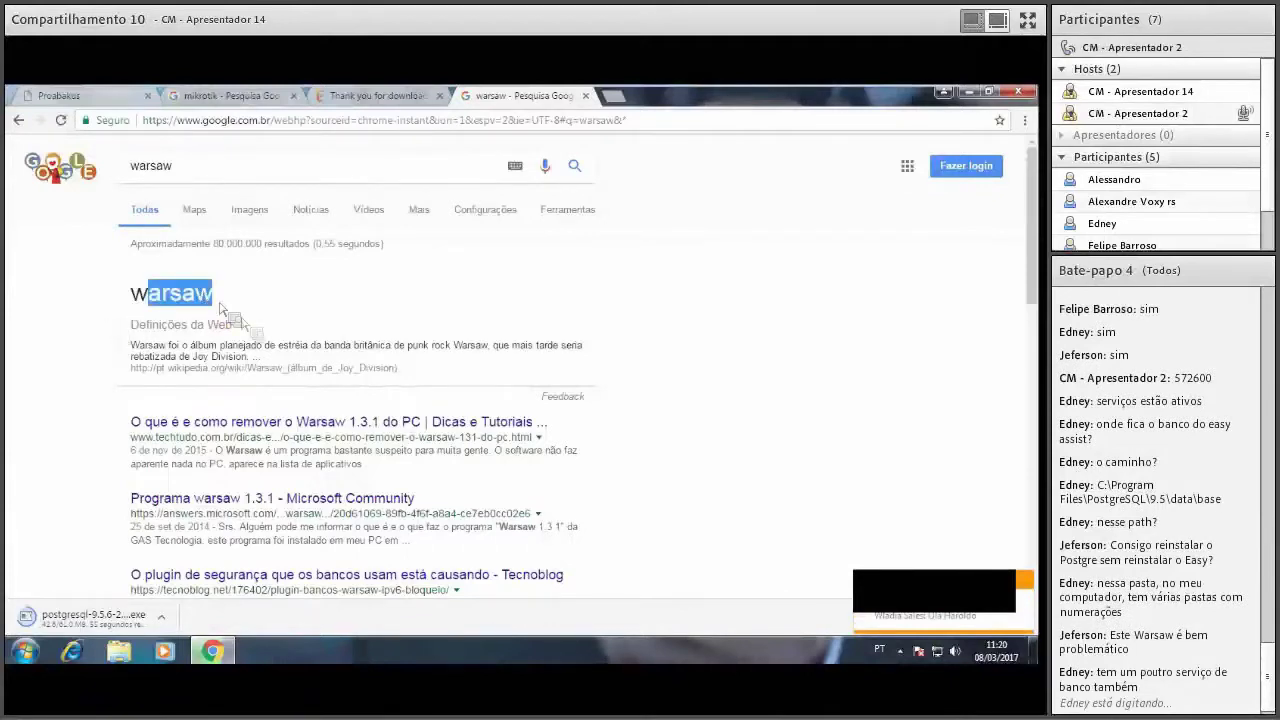
click(175, 455)
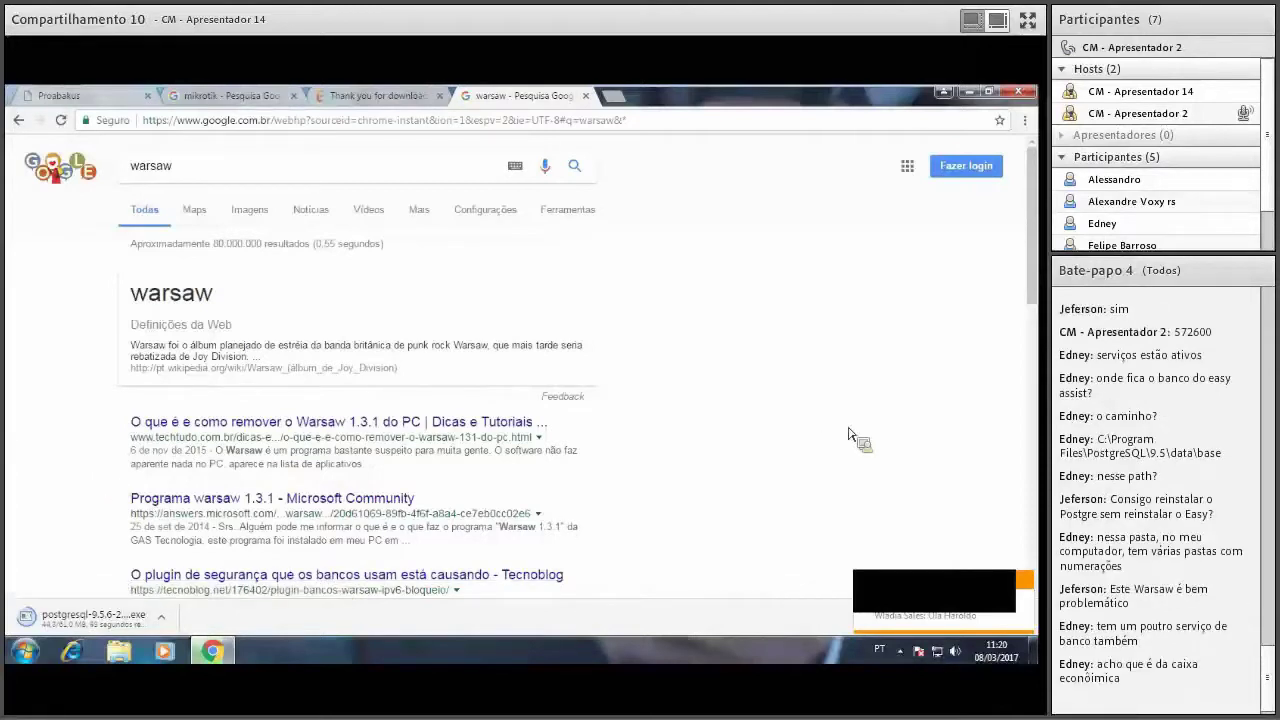
drag(1033, 183, 1035, 200)
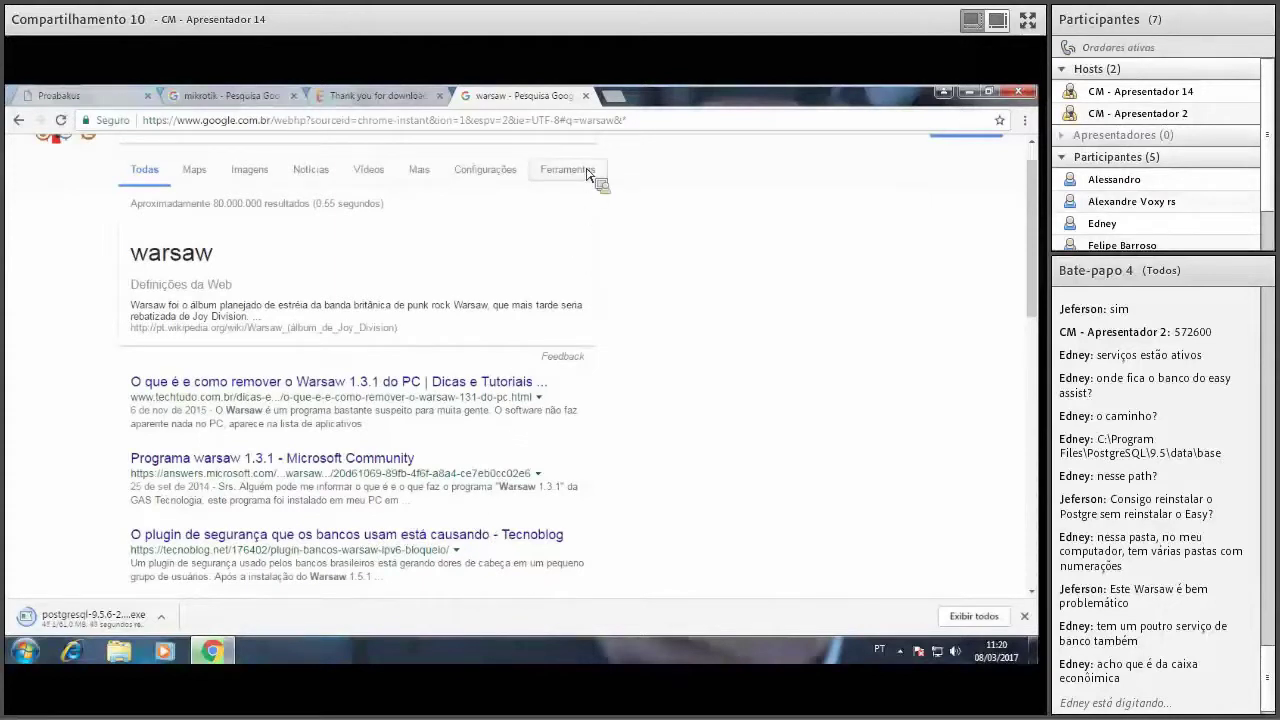
click(585, 95)
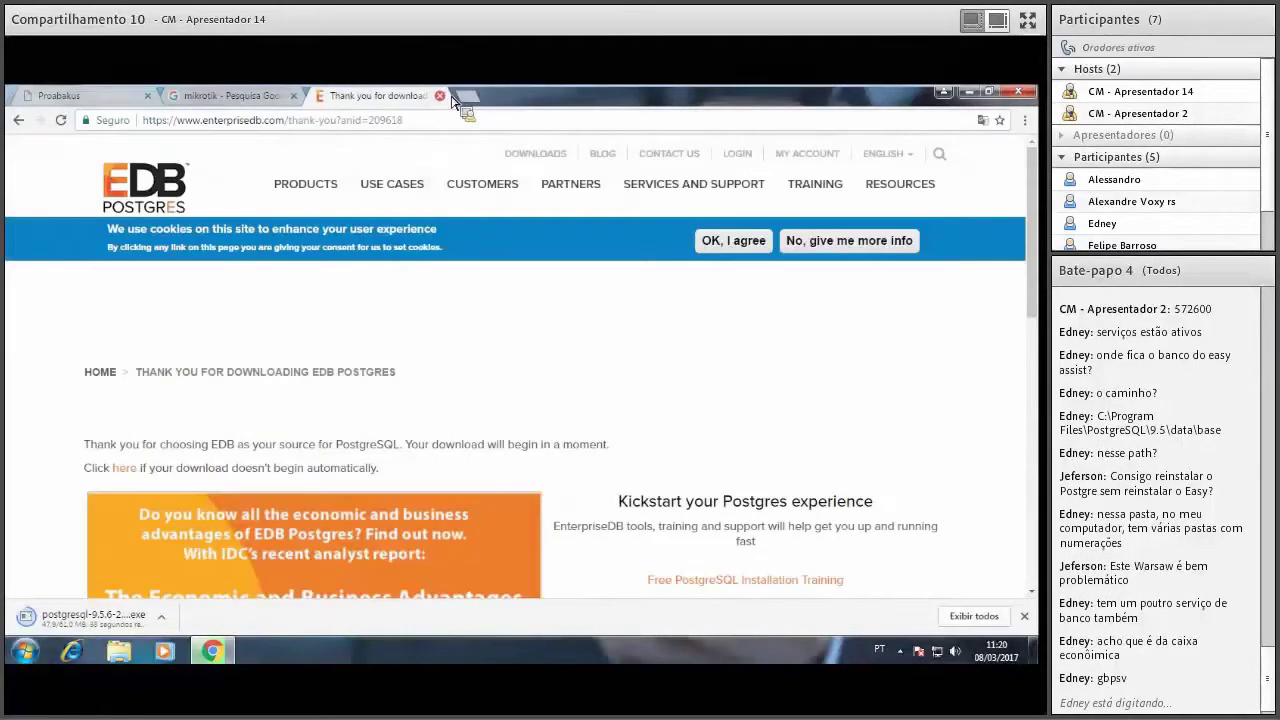
Close the EDB and mikrotik tabs, then run the downloaded PostgreSQL installer with admin rights.
click(439, 95)
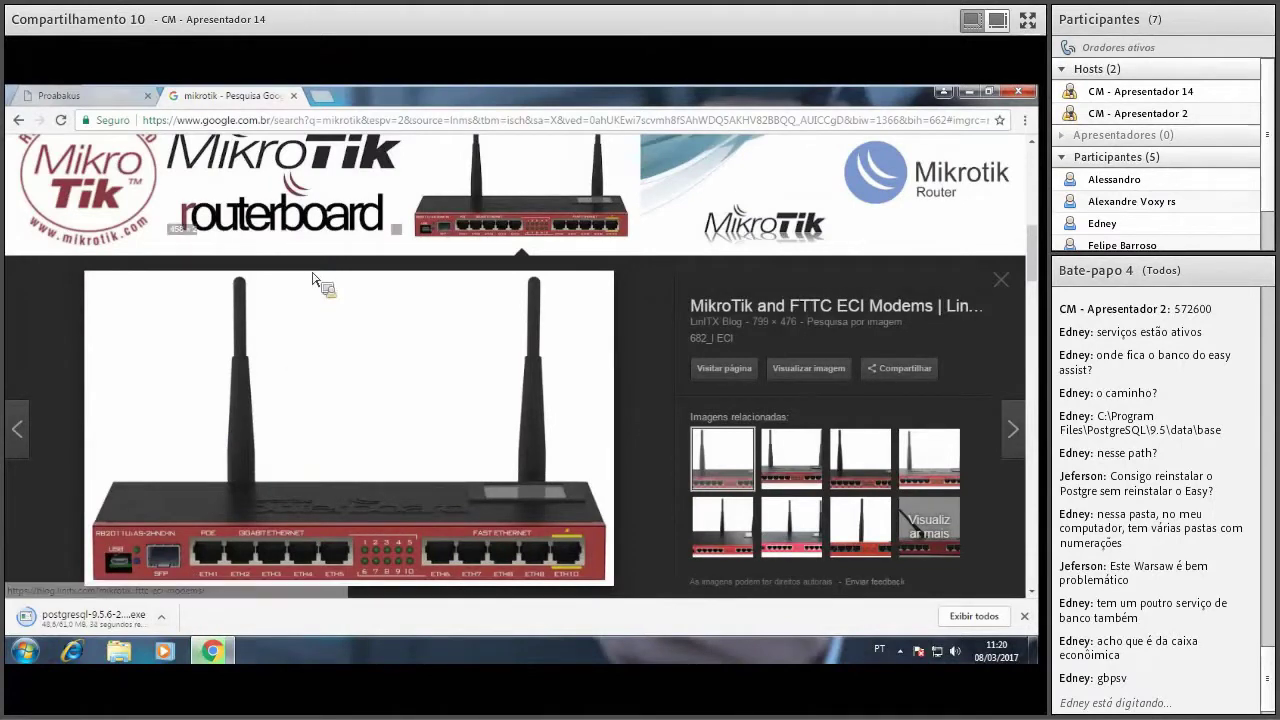
click(293, 95)
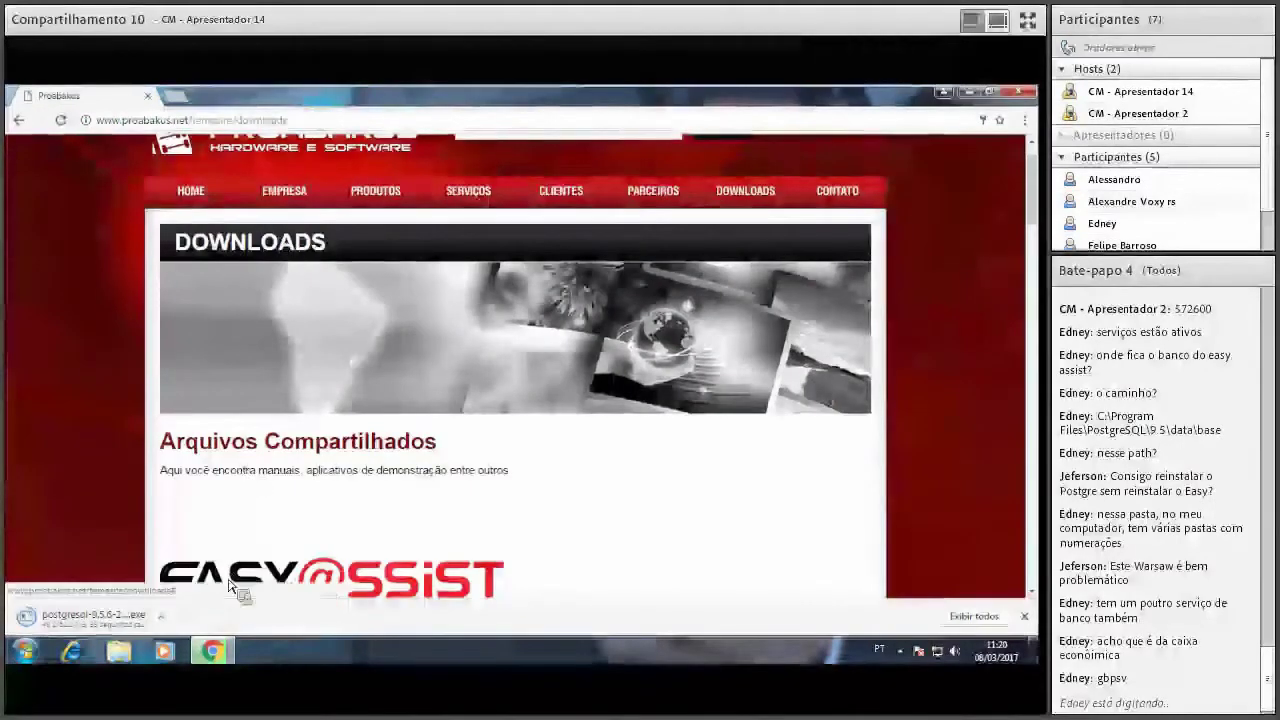
click(160, 616)
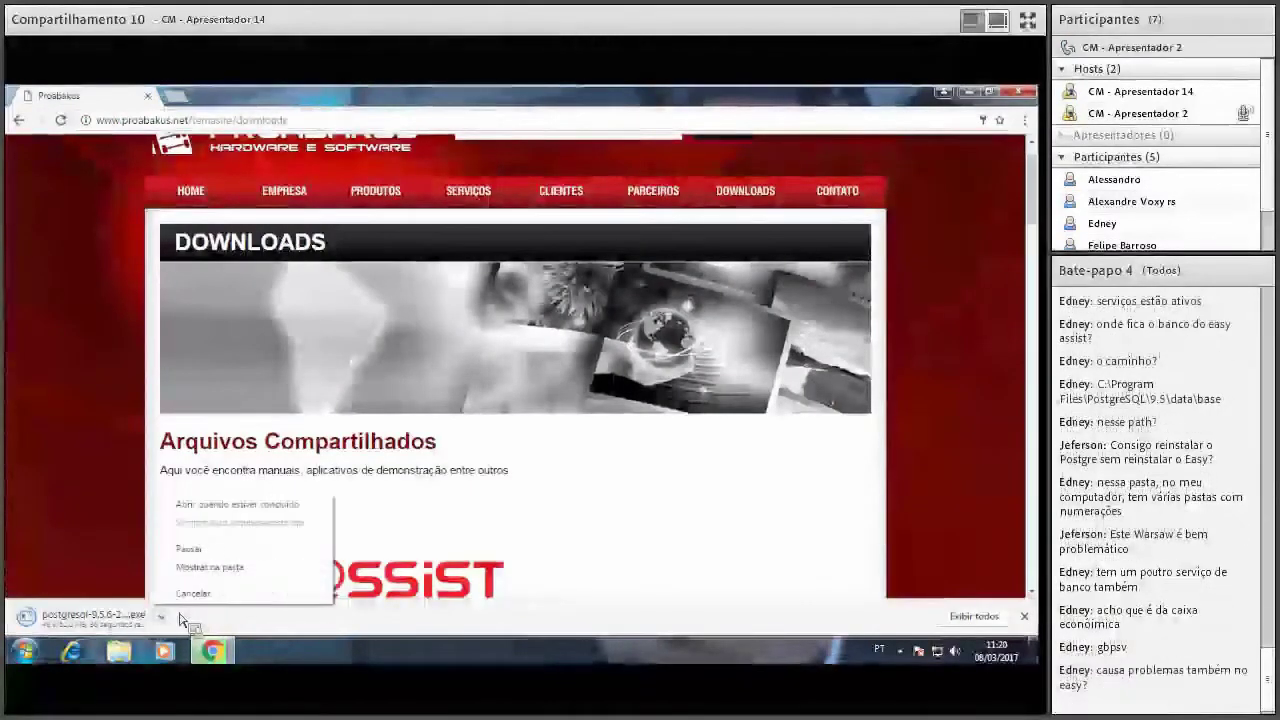
click(205, 508)
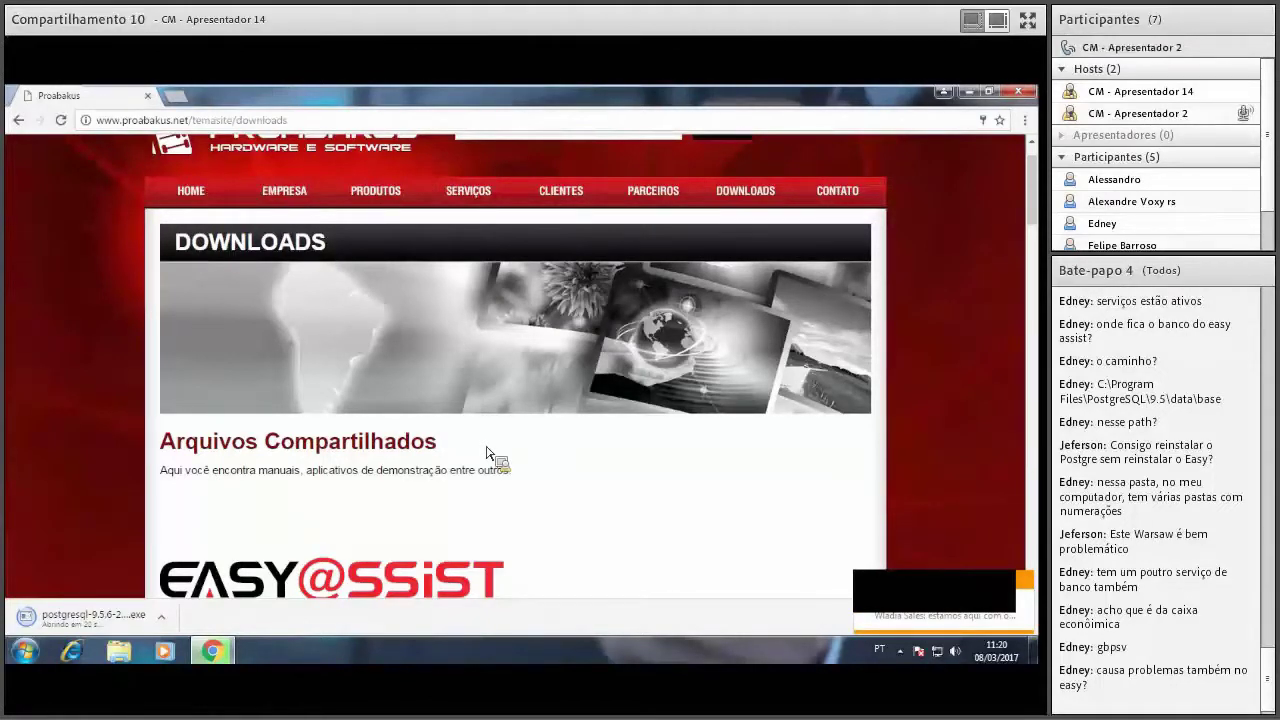
click(1030, 588)
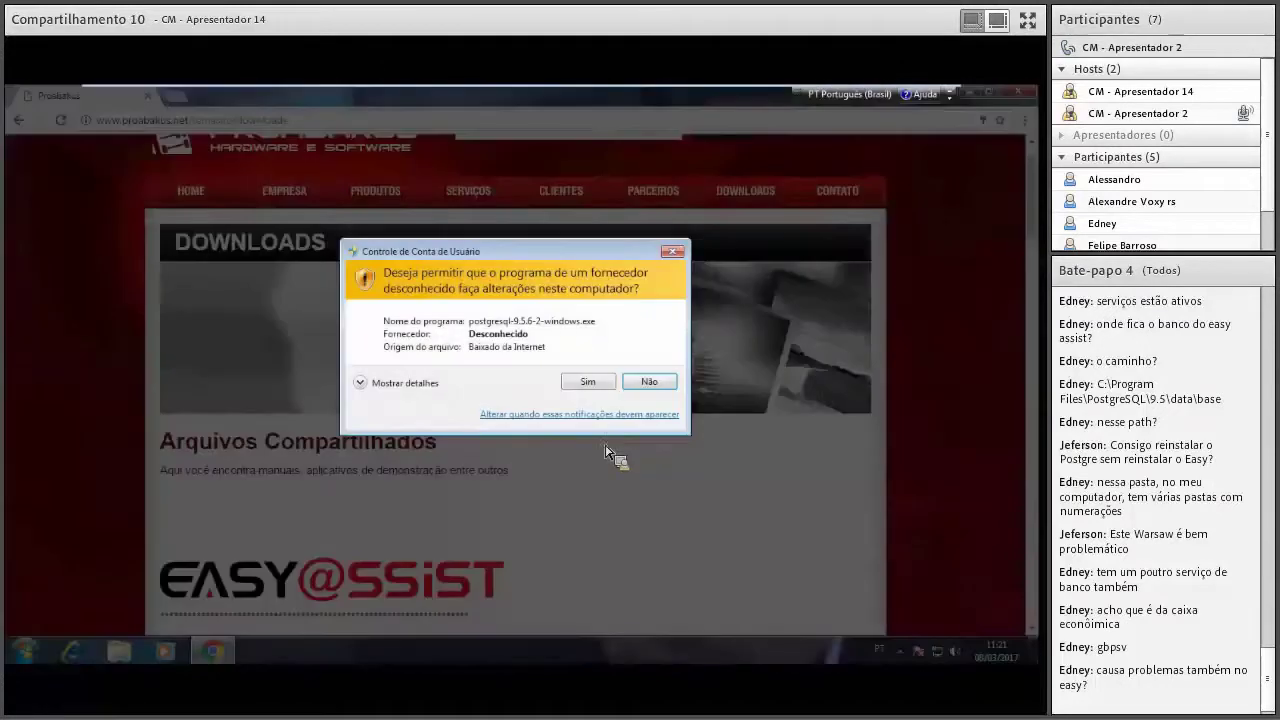
click(588, 383)
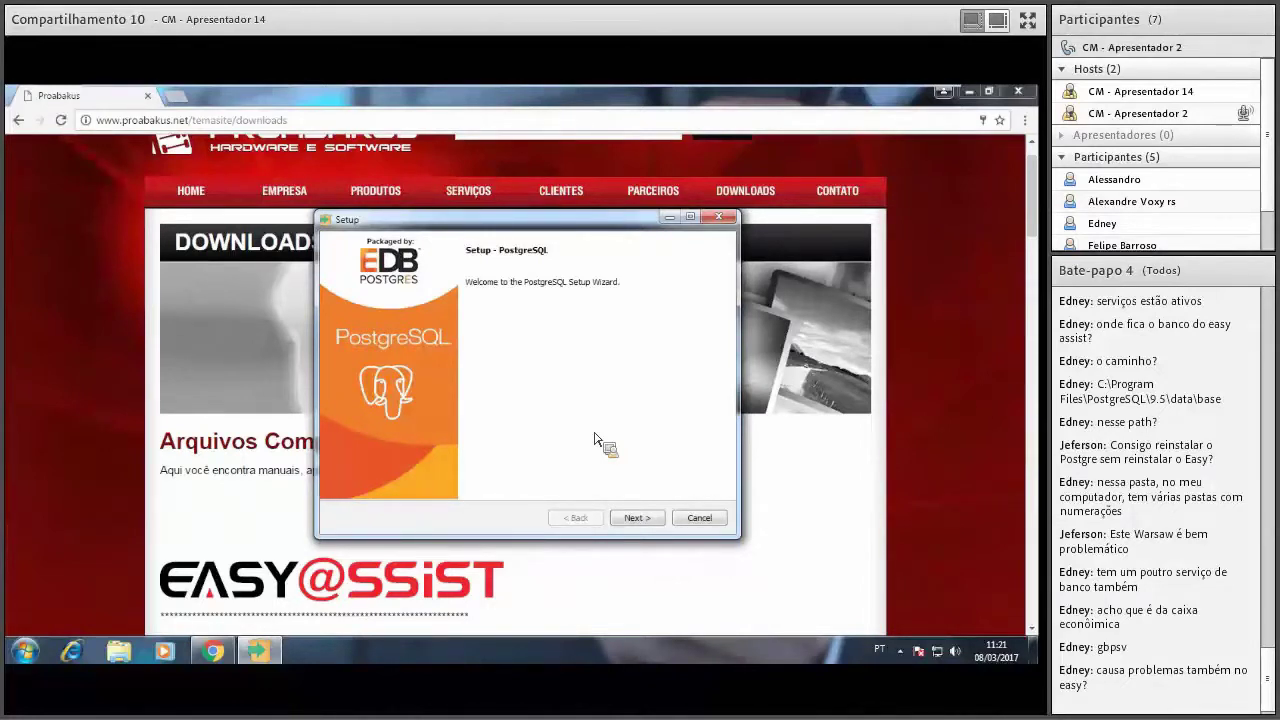
Keep the default installation and data directories in PostgreSQL Setup.
click(637, 518)
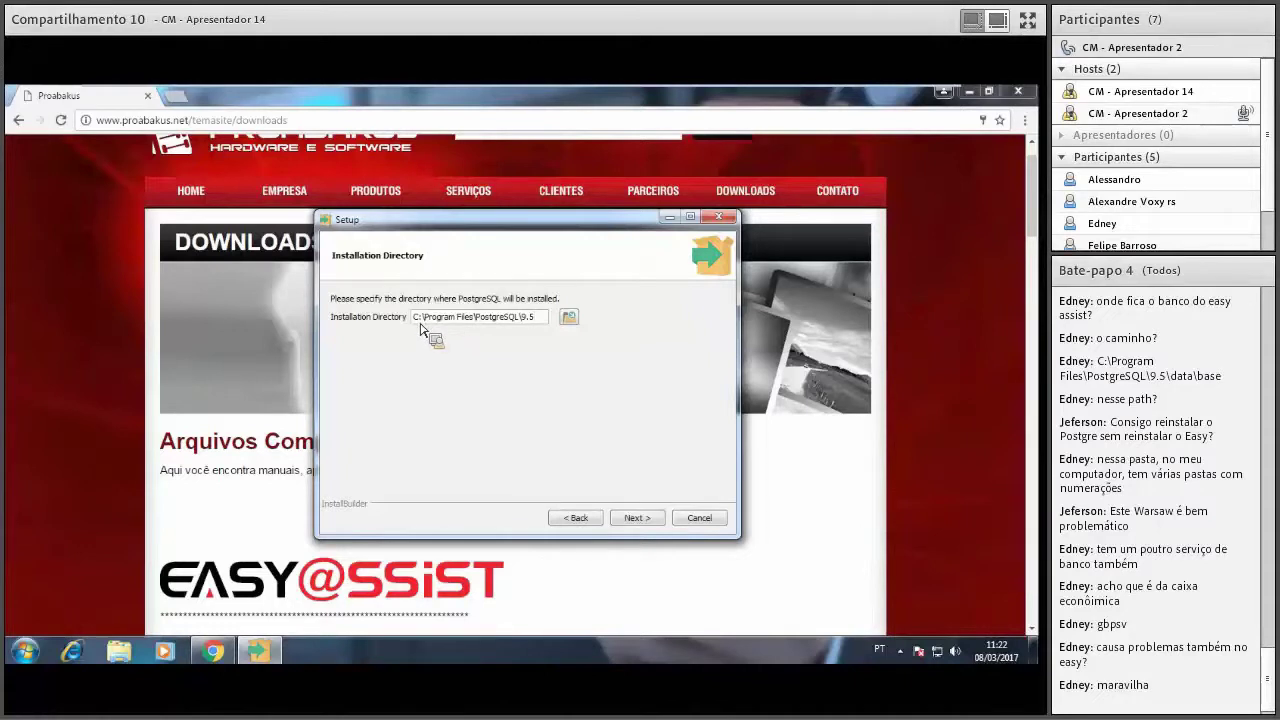
click(637, 517)
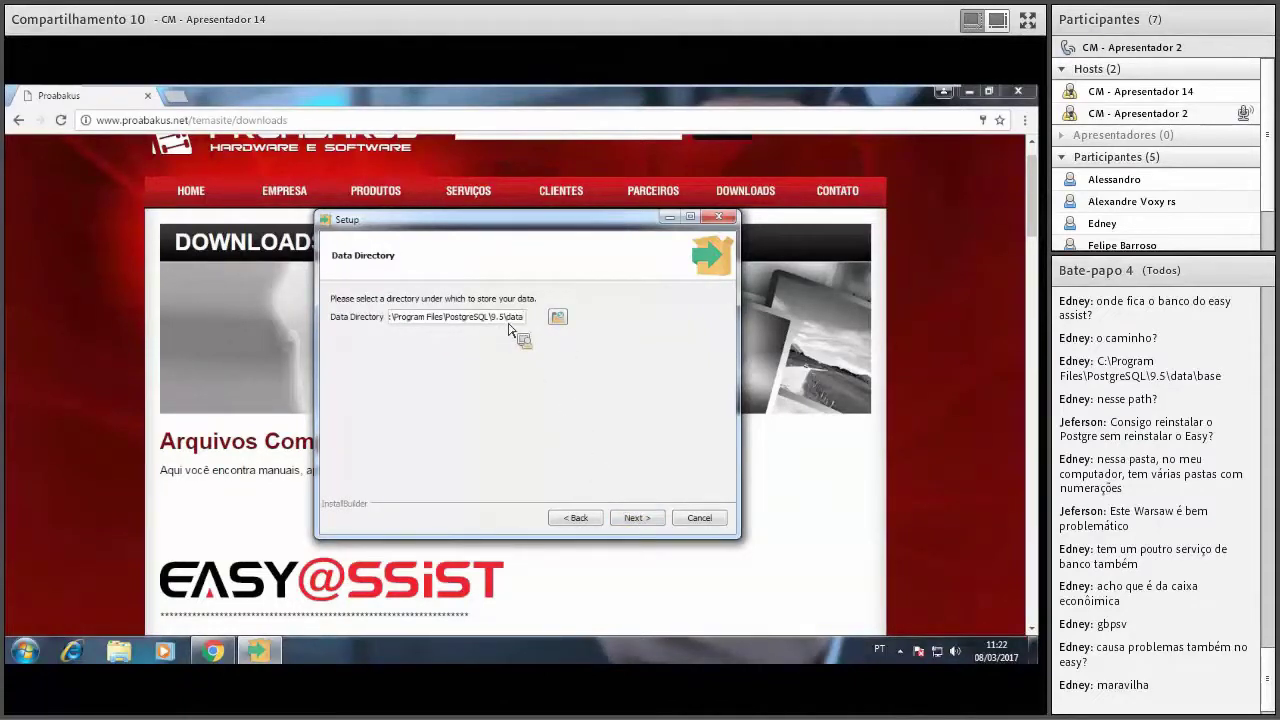
mouse_move(529, 324)
mouse_down()
mouse_move(372, 330)
mouse_move(535, 332)
mouse_up()
click(660, 533)
Enter and confirm the superuser password, and keep port 5432.
click(416, 318)
text(•••)
click(428, 338)
text(••••••)
click(635, 519)
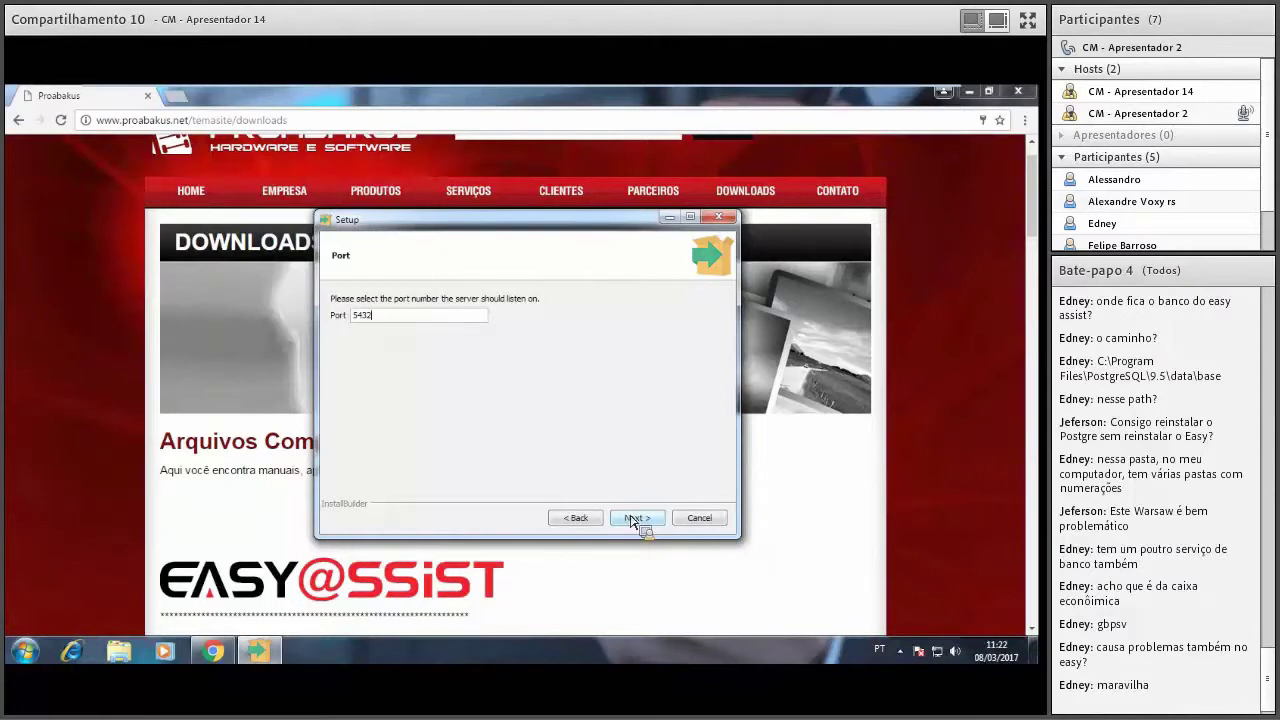
click(634, 518)
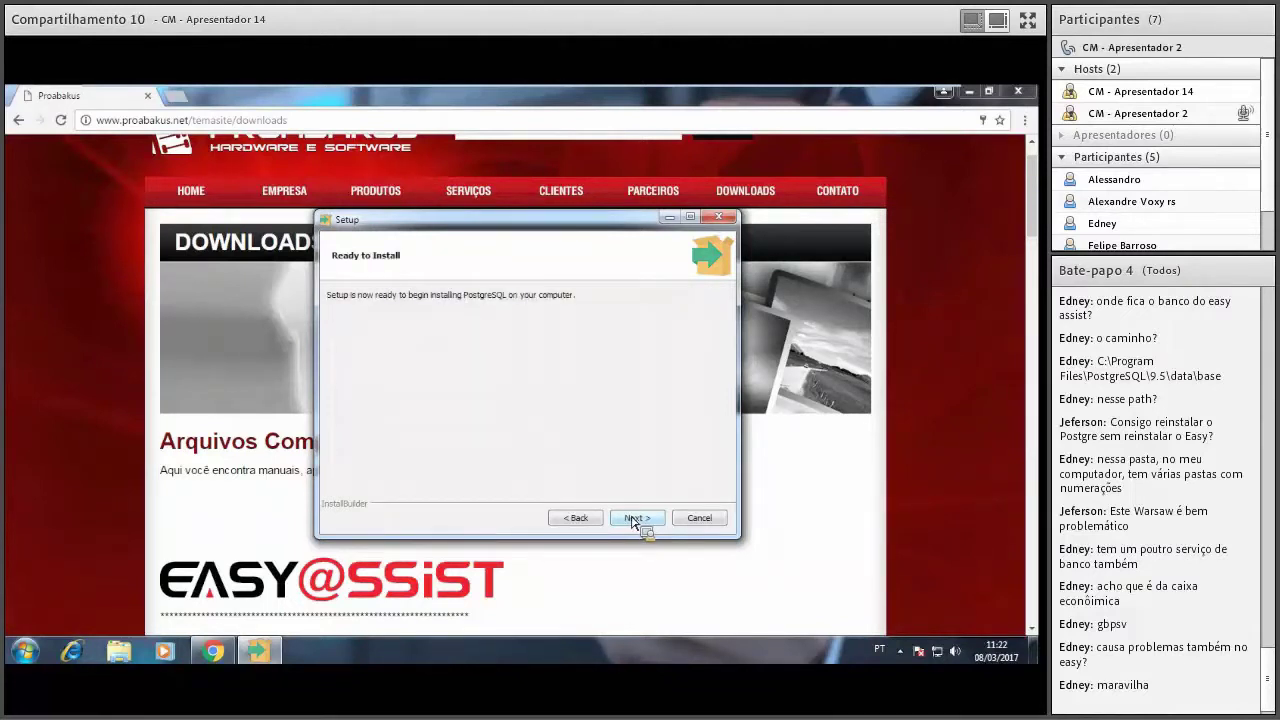
Set the installation locale to Portuguese, Brazil.
click(576, 518)
click(478, 320)
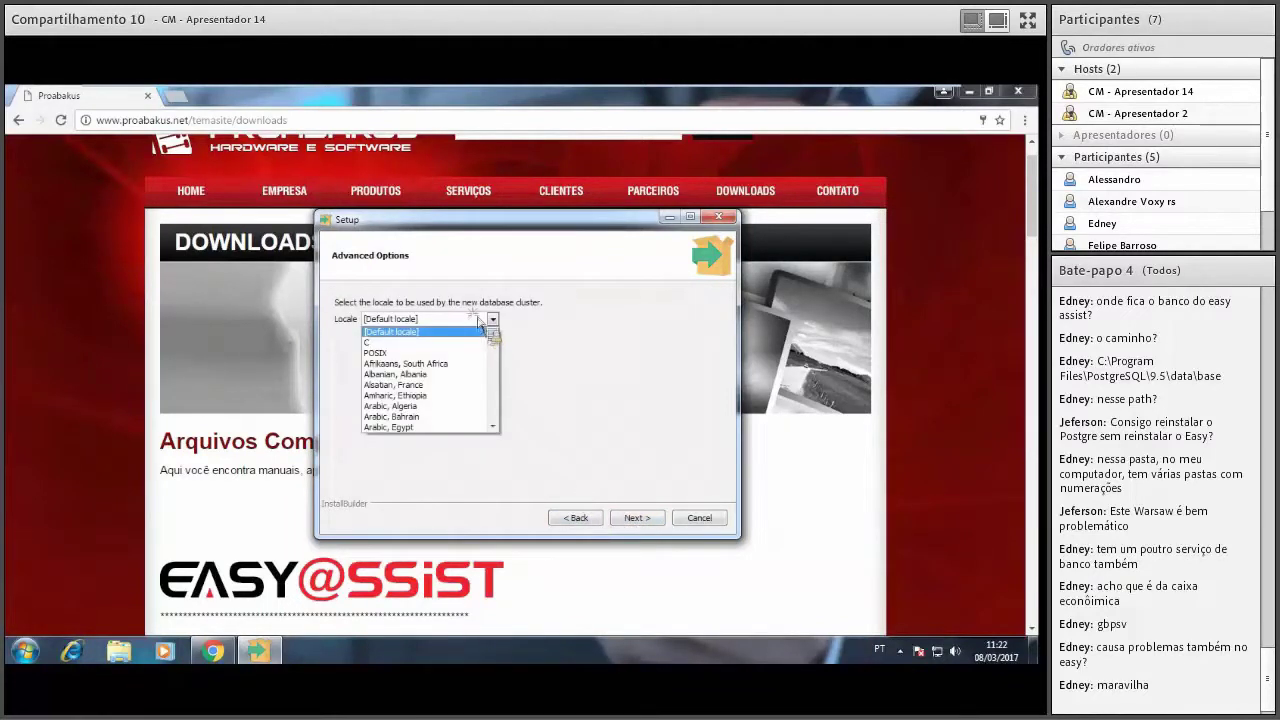
text(por)
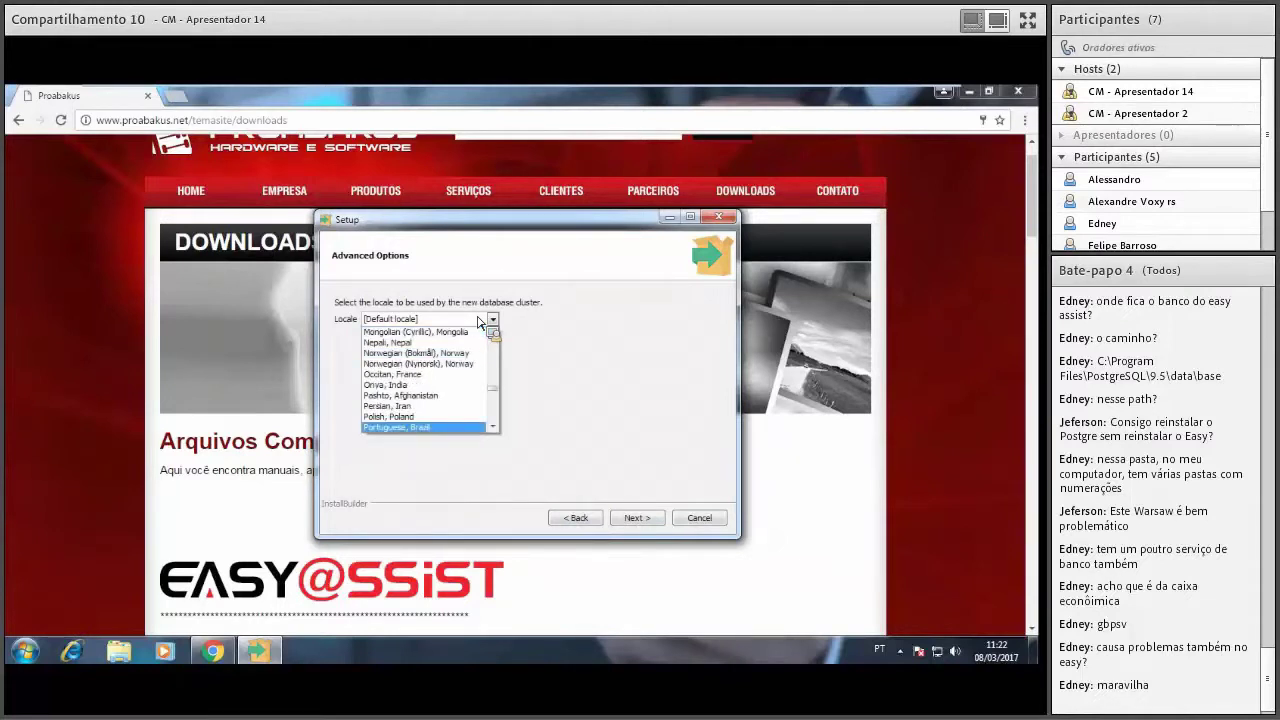
key(Return)
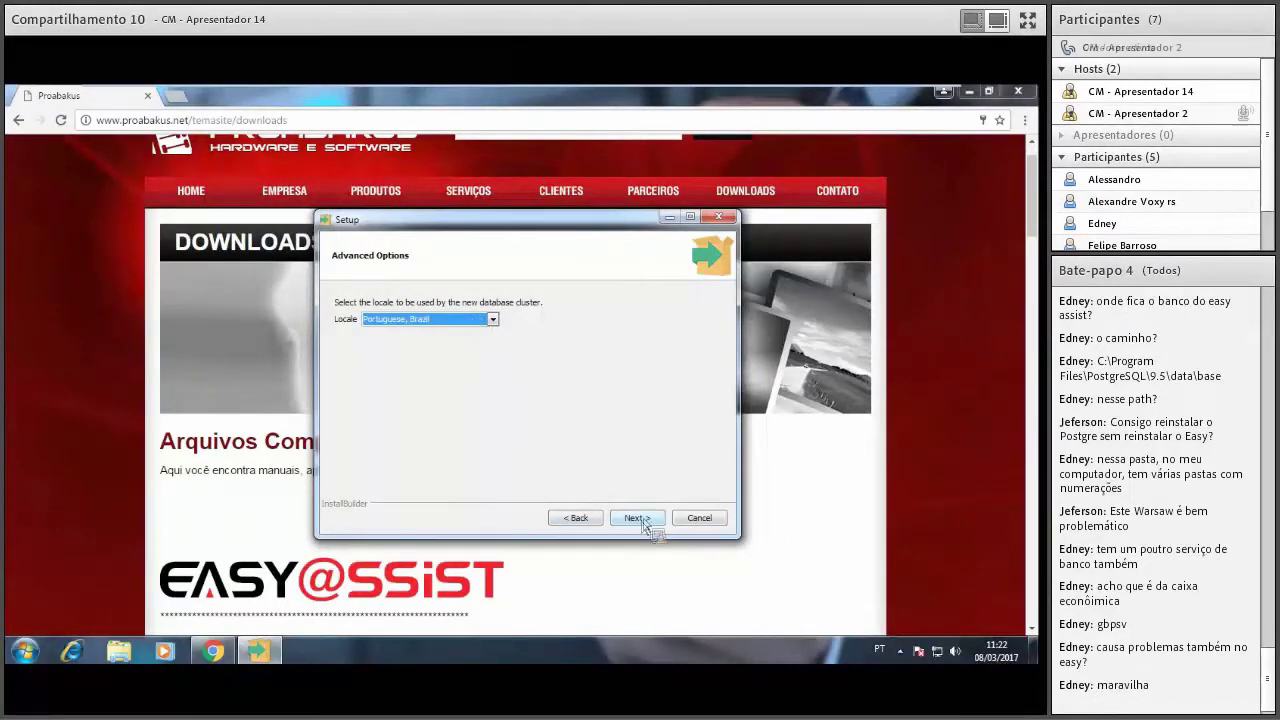
Install PostgreSQL, finish without Stack Builder, and search the Start menu for 'pg'.
click(640, 520)
click(640, 518)
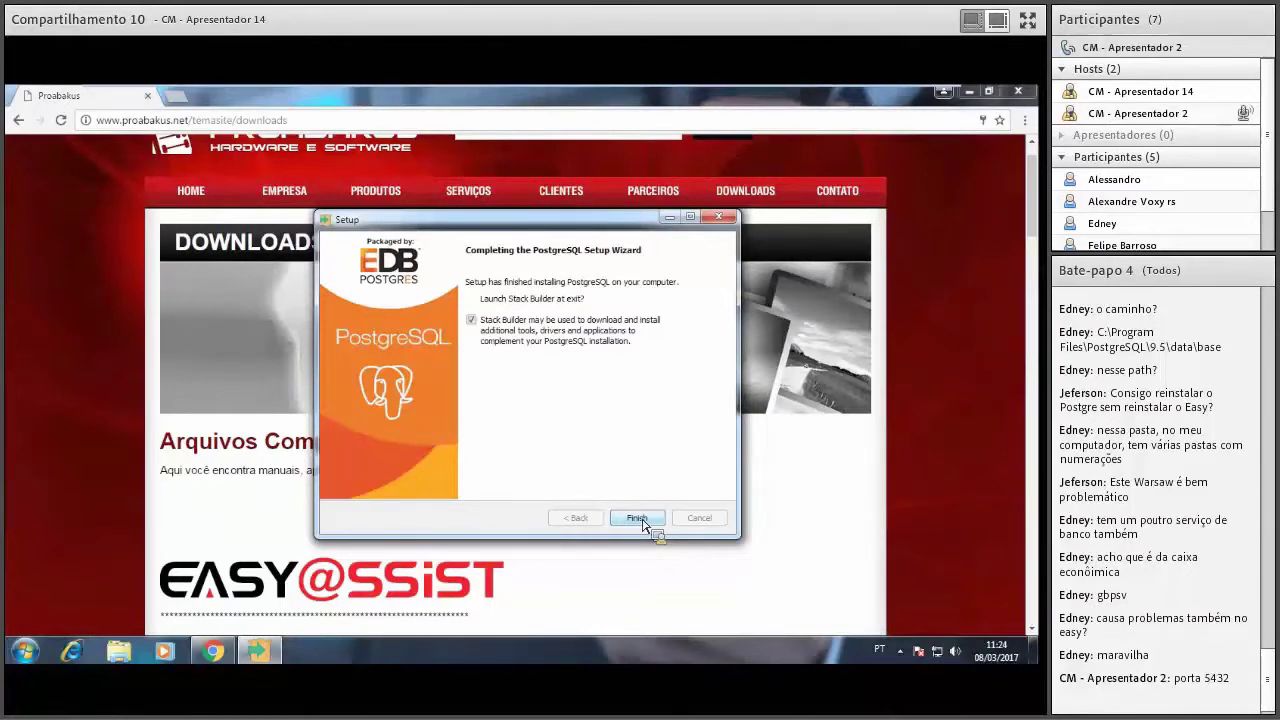
click(471, 319)
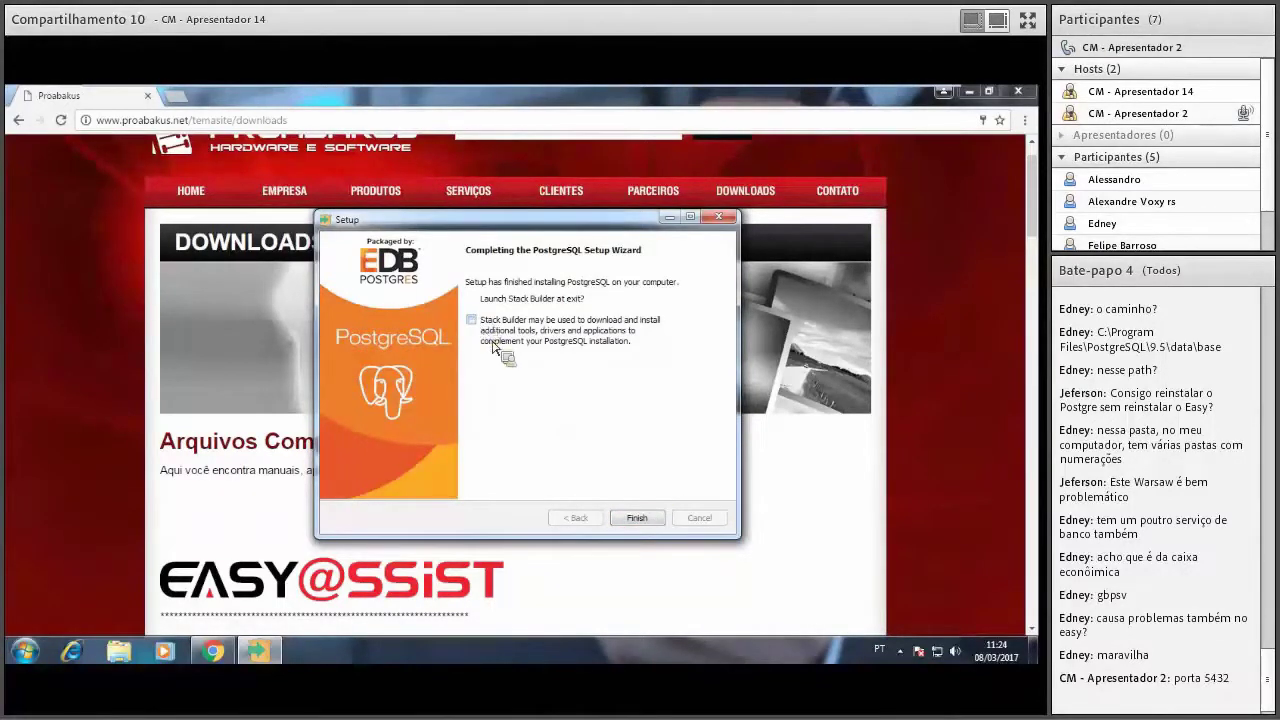
click(659, 527)
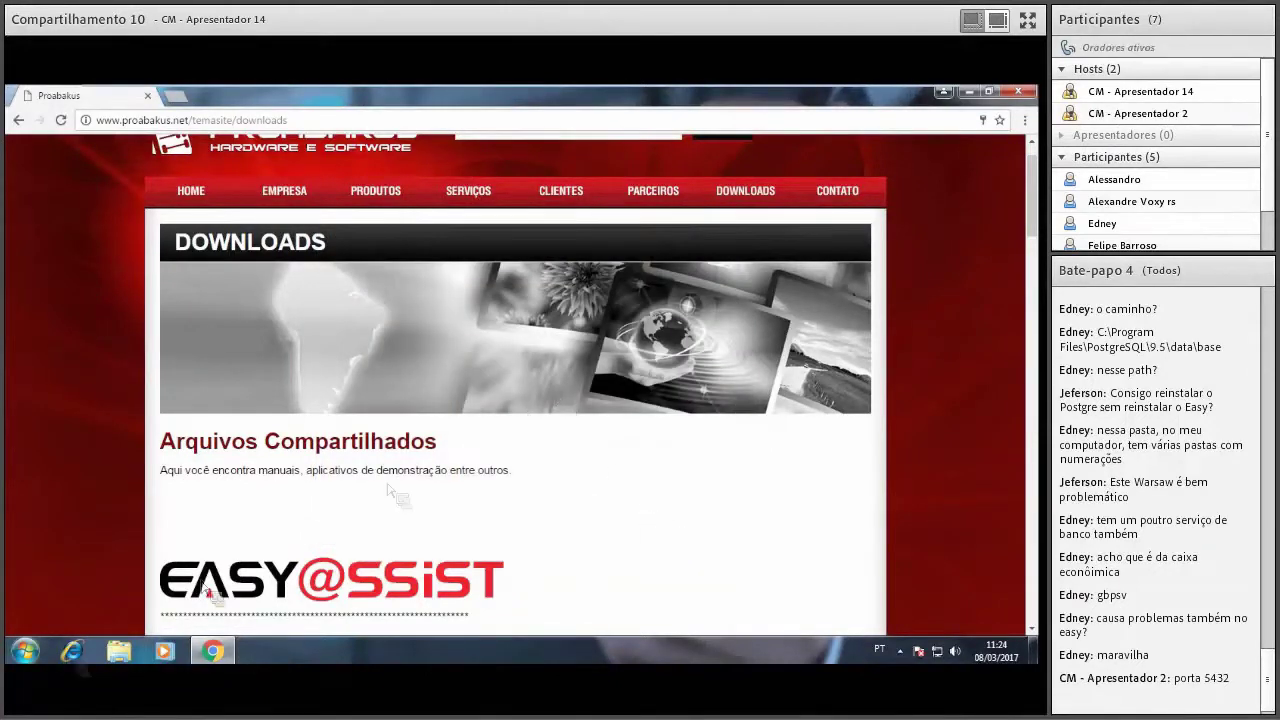
click(33, 668)
text(pg)
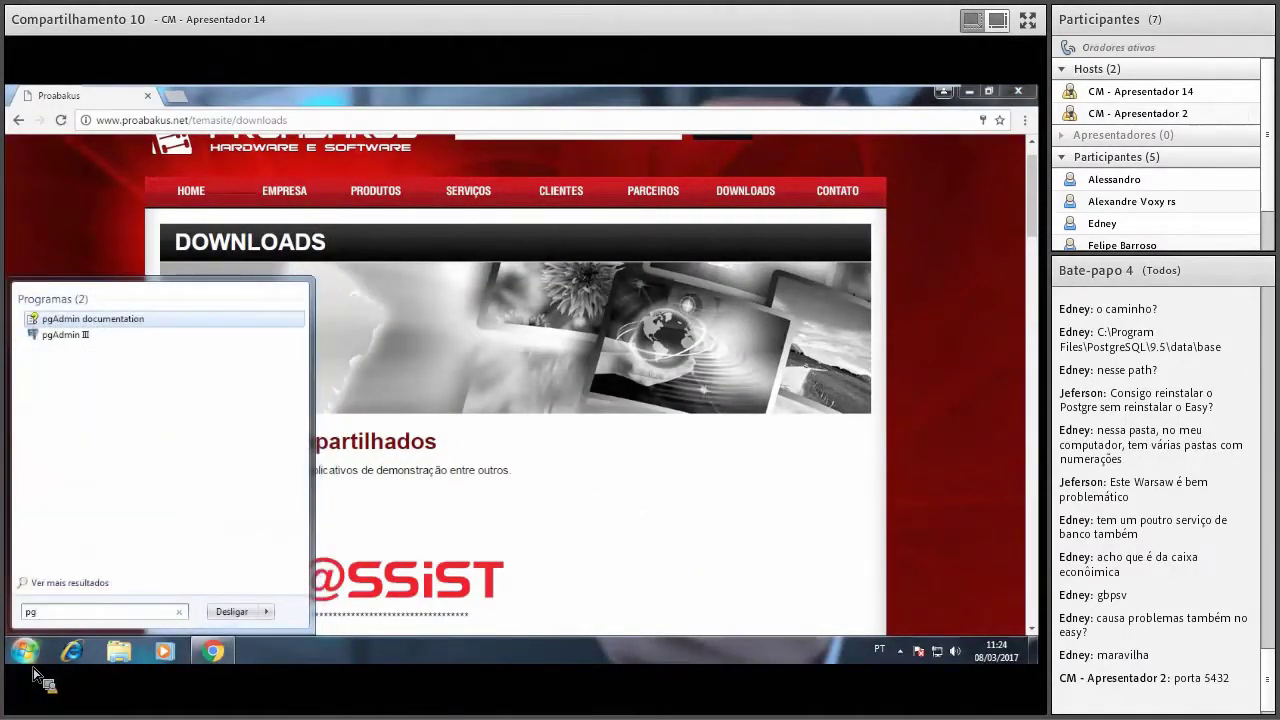
Launch pgAdmin III and connect to the PostgreSQL 9.5 server.
click(66, 336)
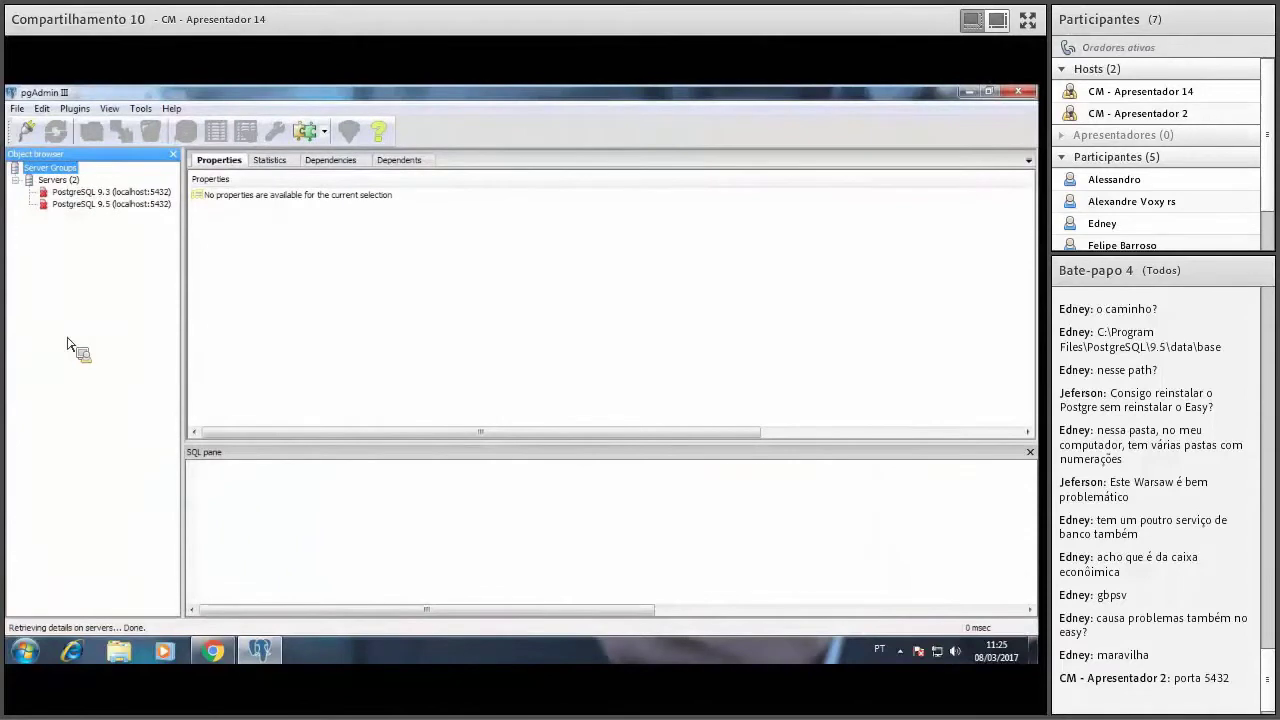
click(117, 210)
double_click(117, 210)
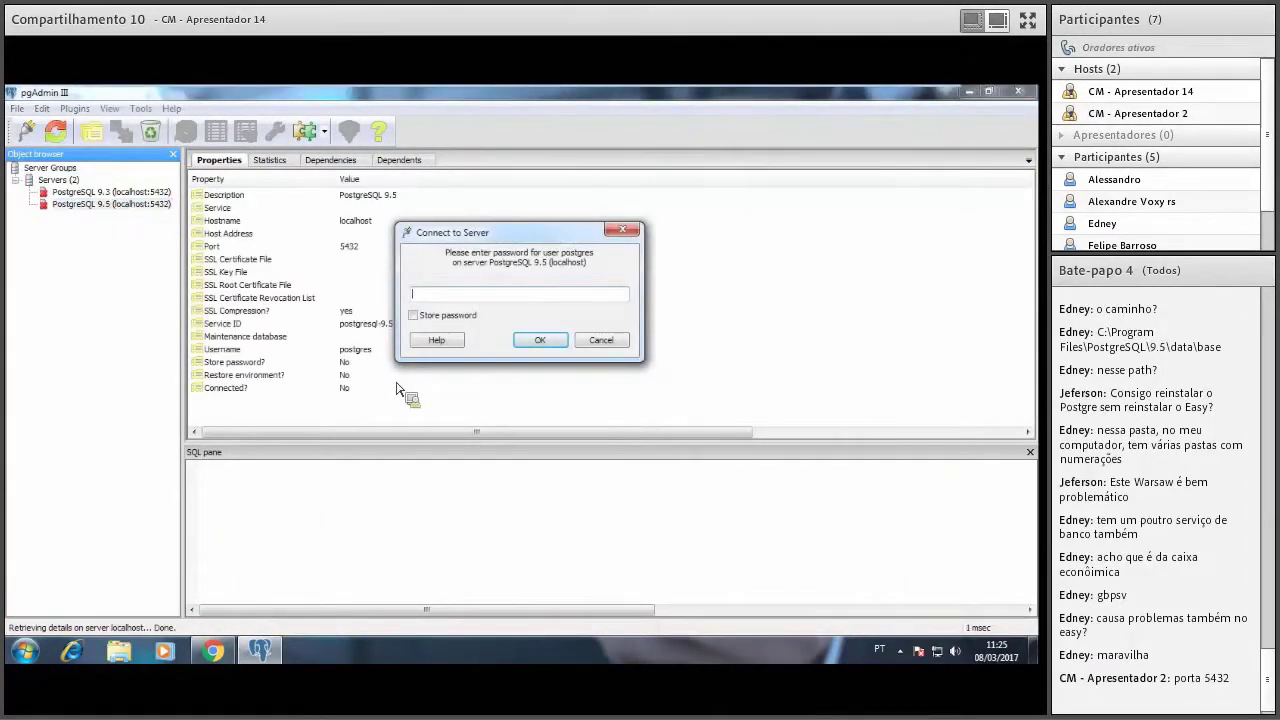
key(Return)
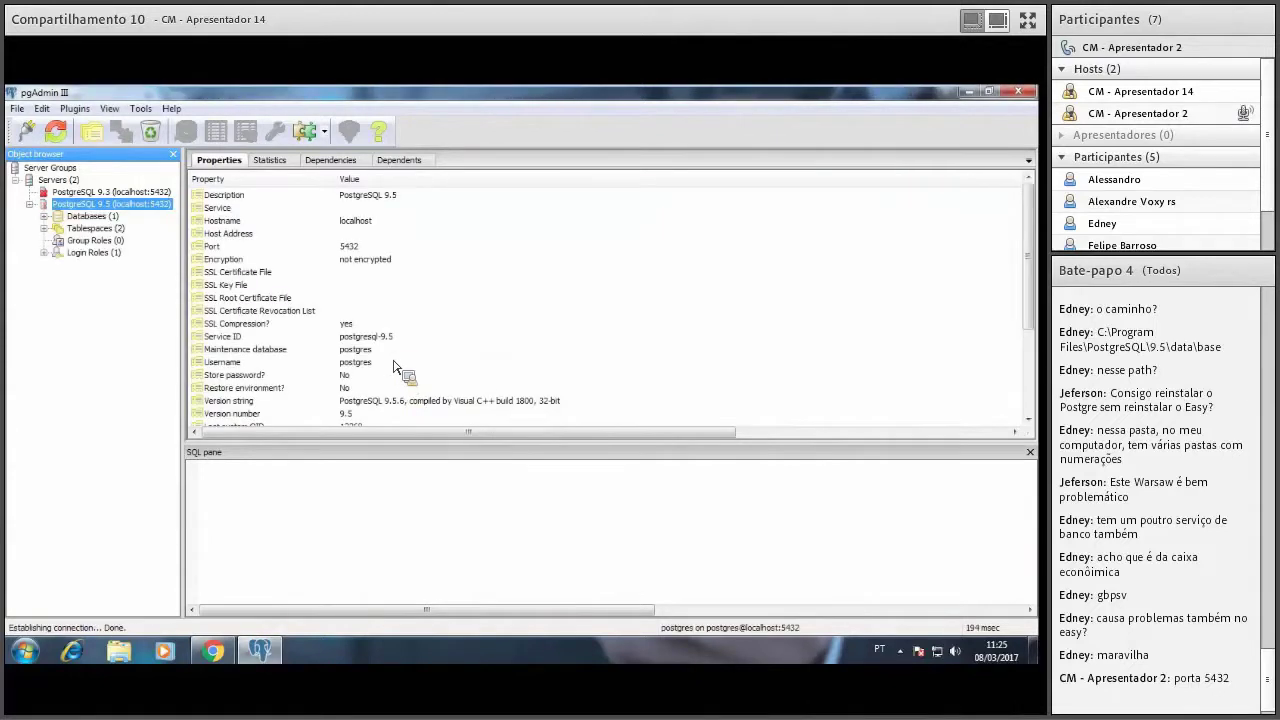
Delete the PostgreSQL 9.3 server and expand Databases under 9.5.
right_click(100, 191)
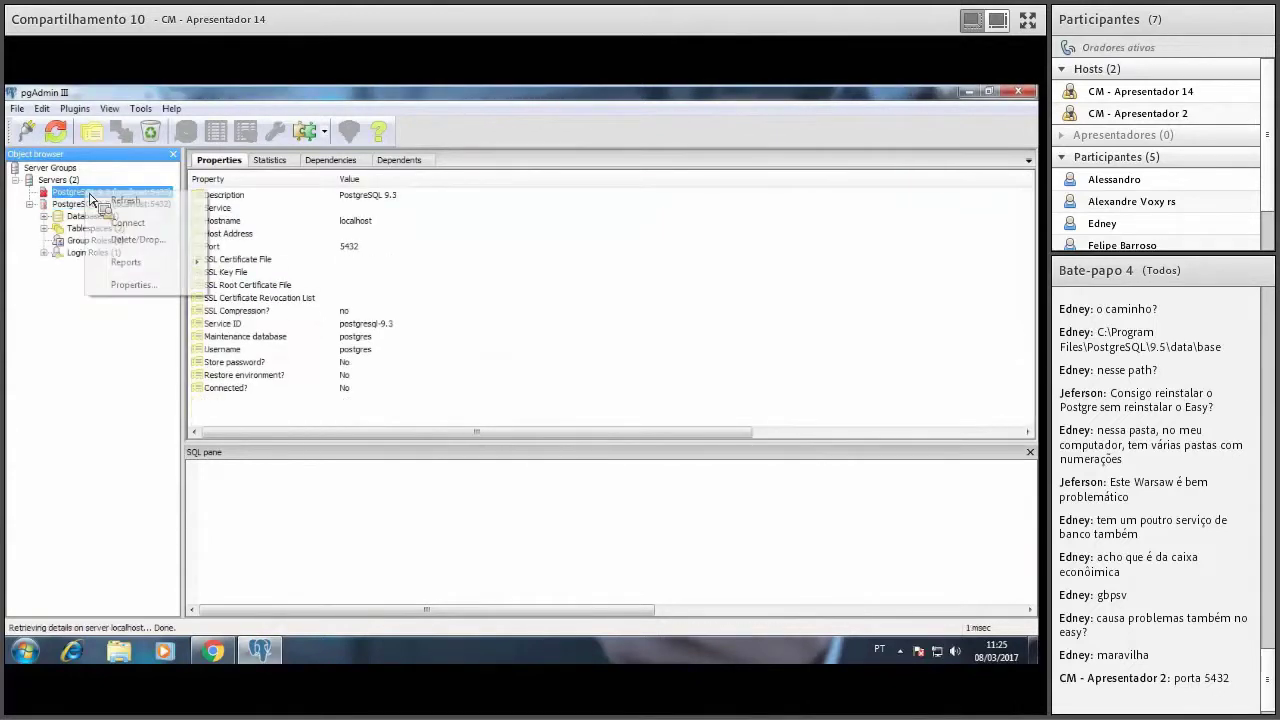
click(150, 242)
key(Return)
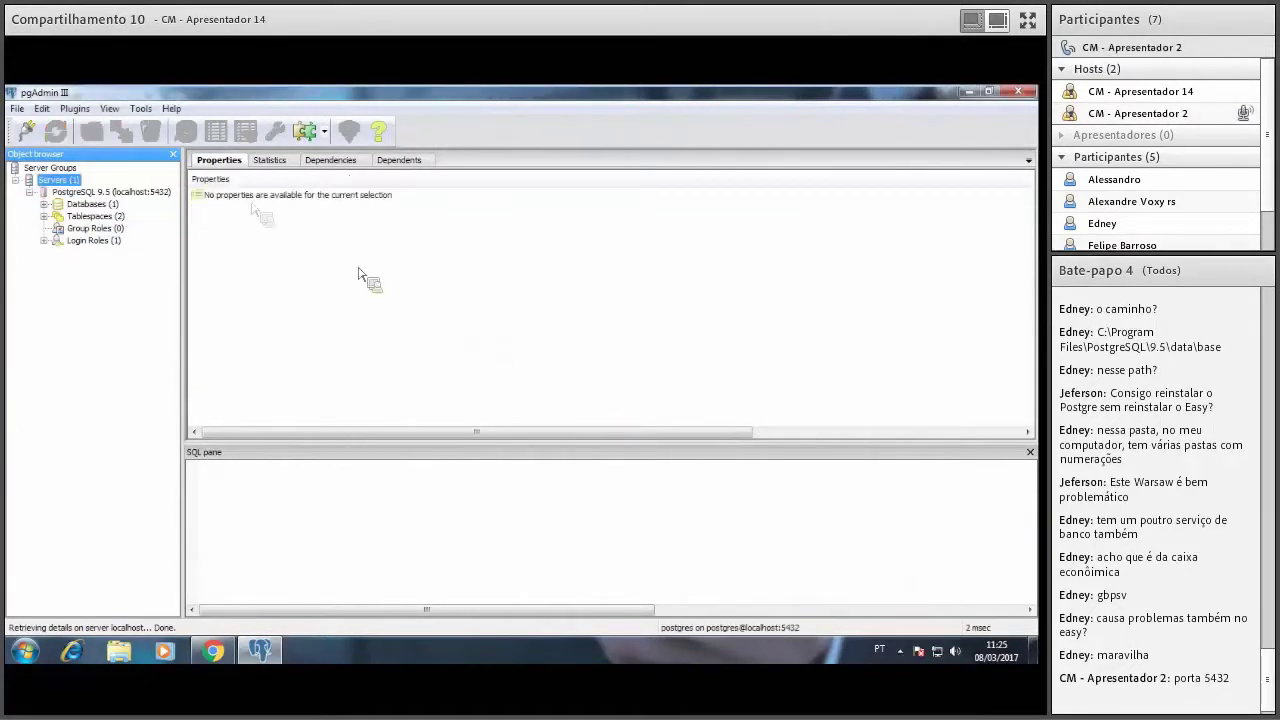
click(44, 204)
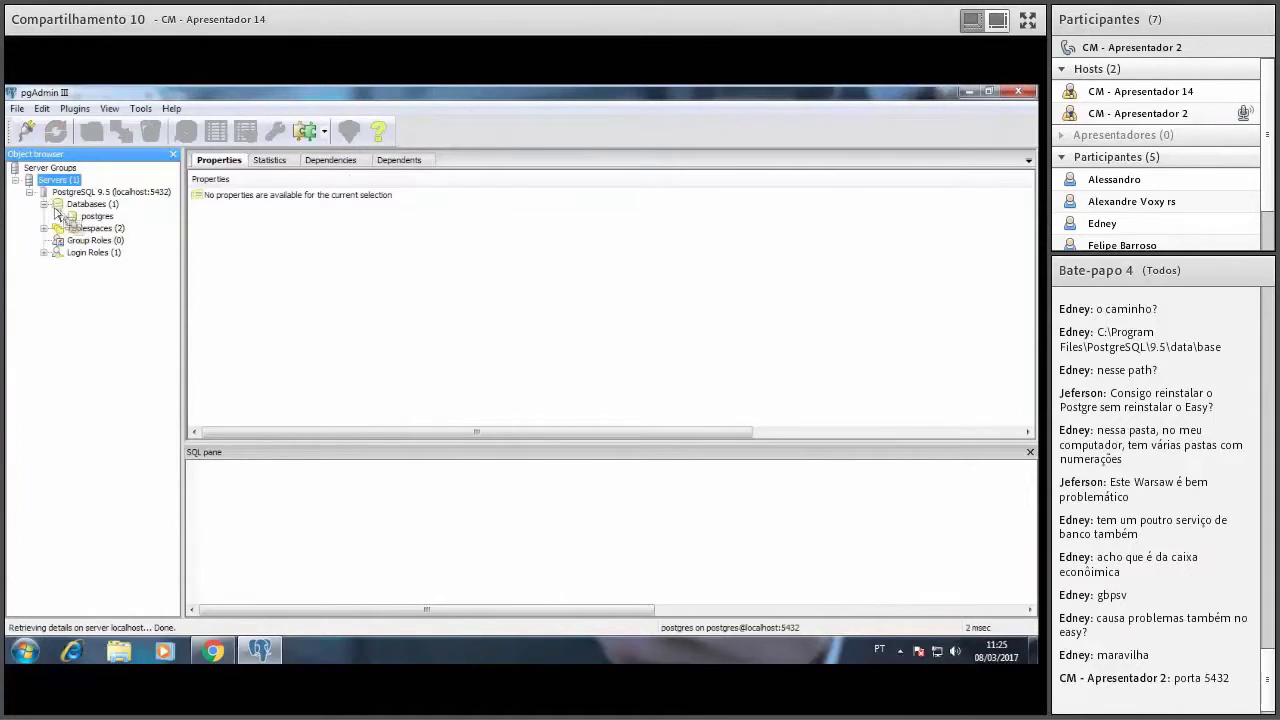
drag(71, 222, 100, 233)
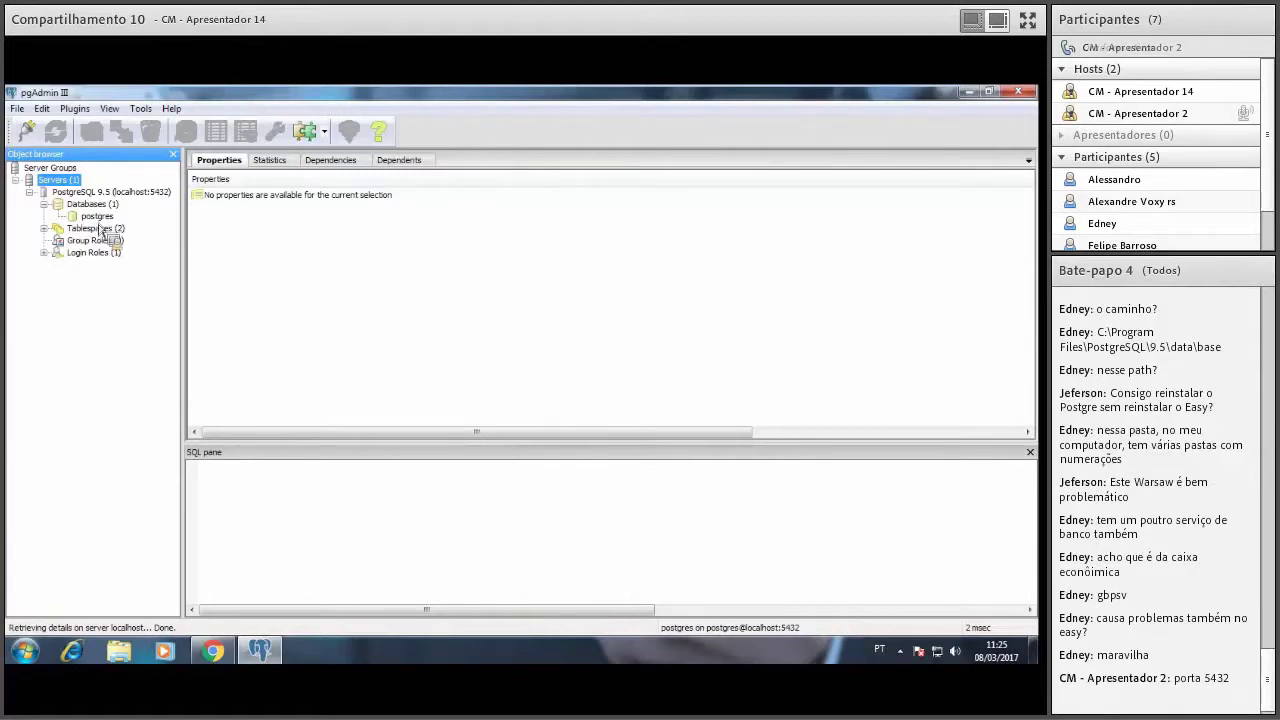
Add a new database named 'easyassist' under the 9.5 server's Databases group.
right_click(95, 207)
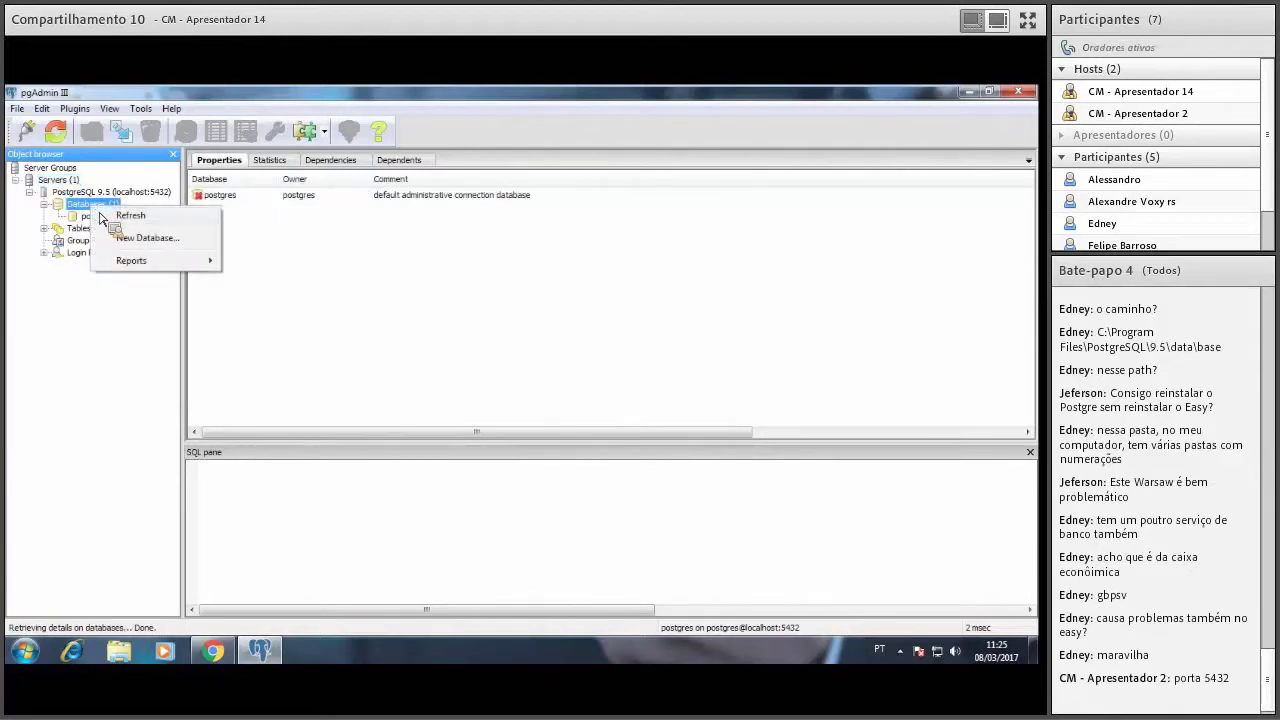
click(128, 239)
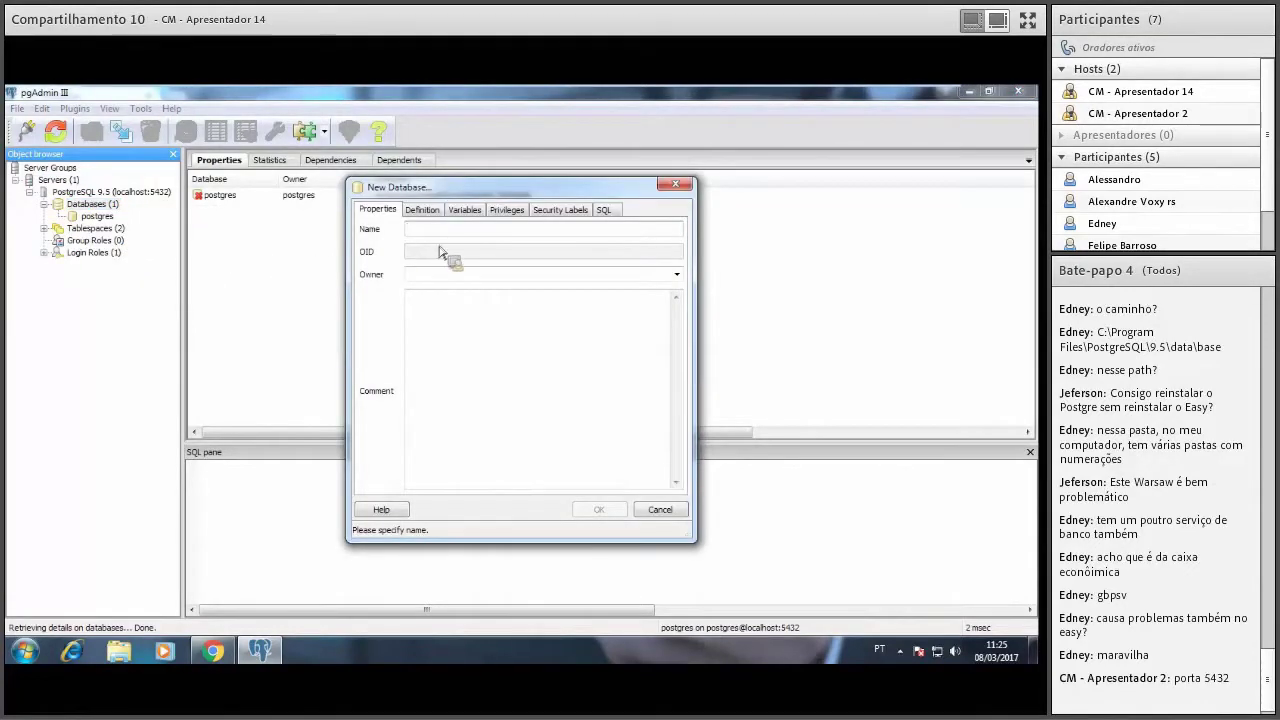
text(eas)
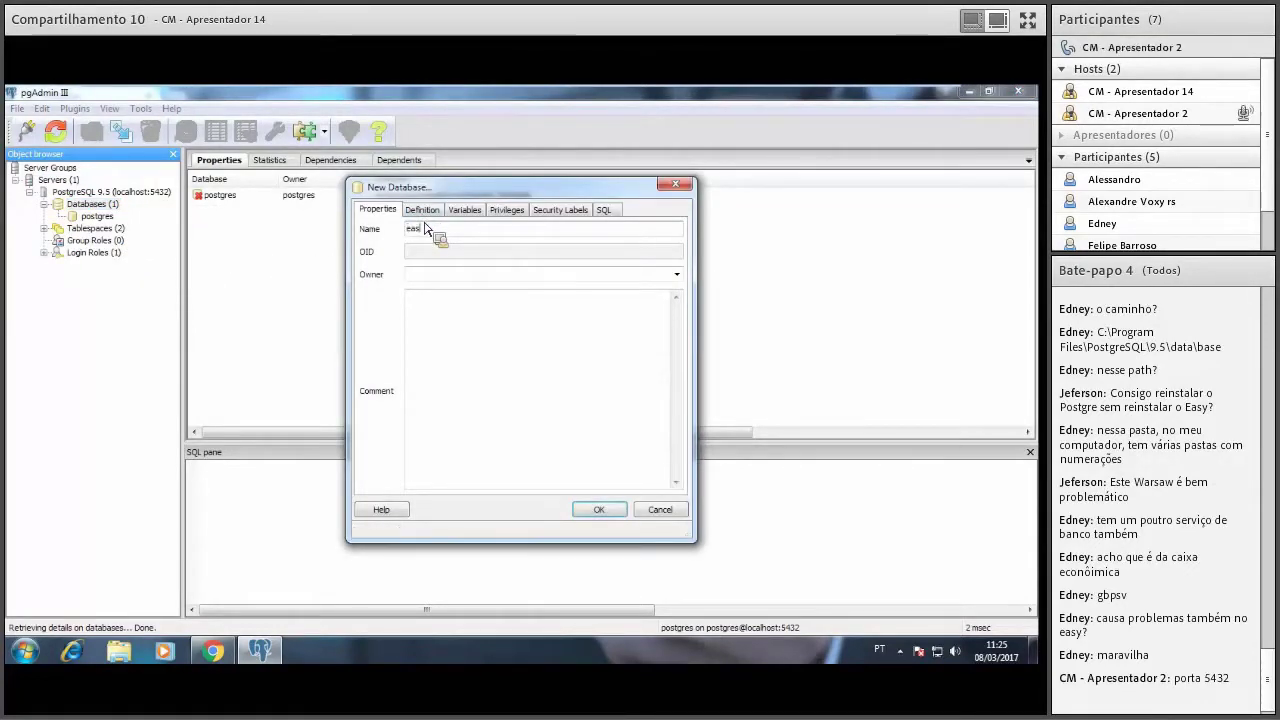
text(yassist)
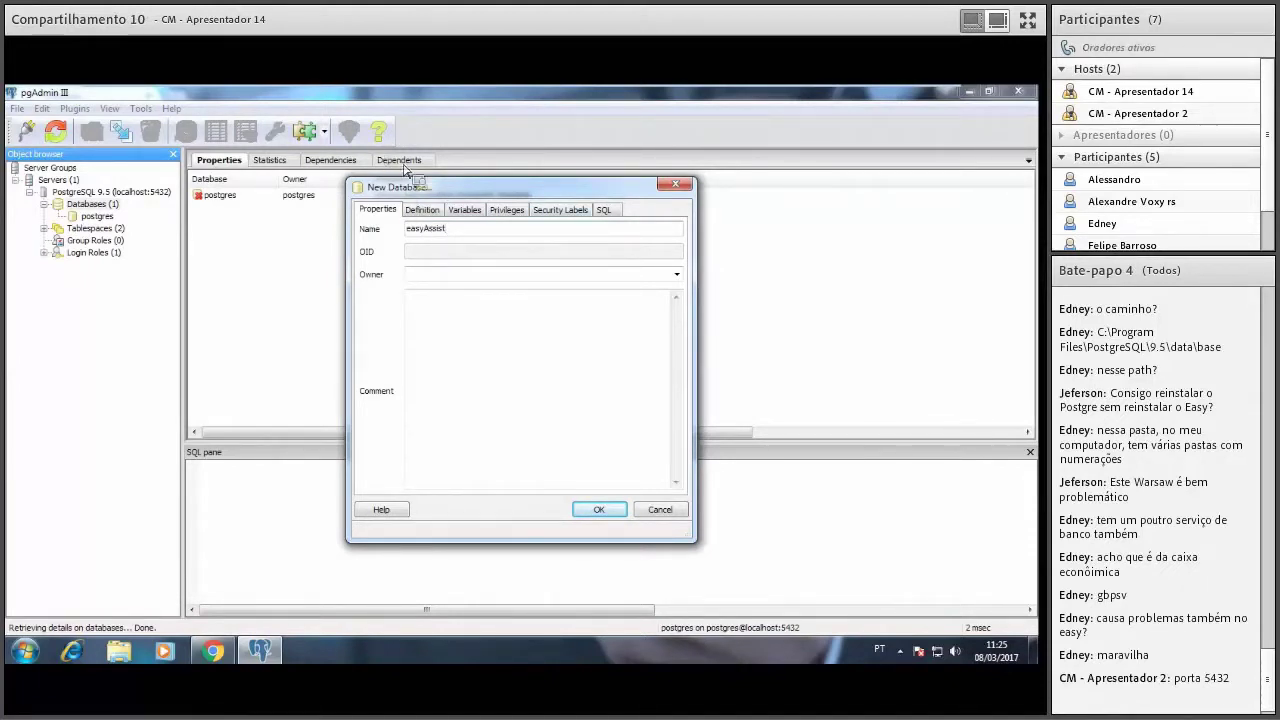
click(603, 511)
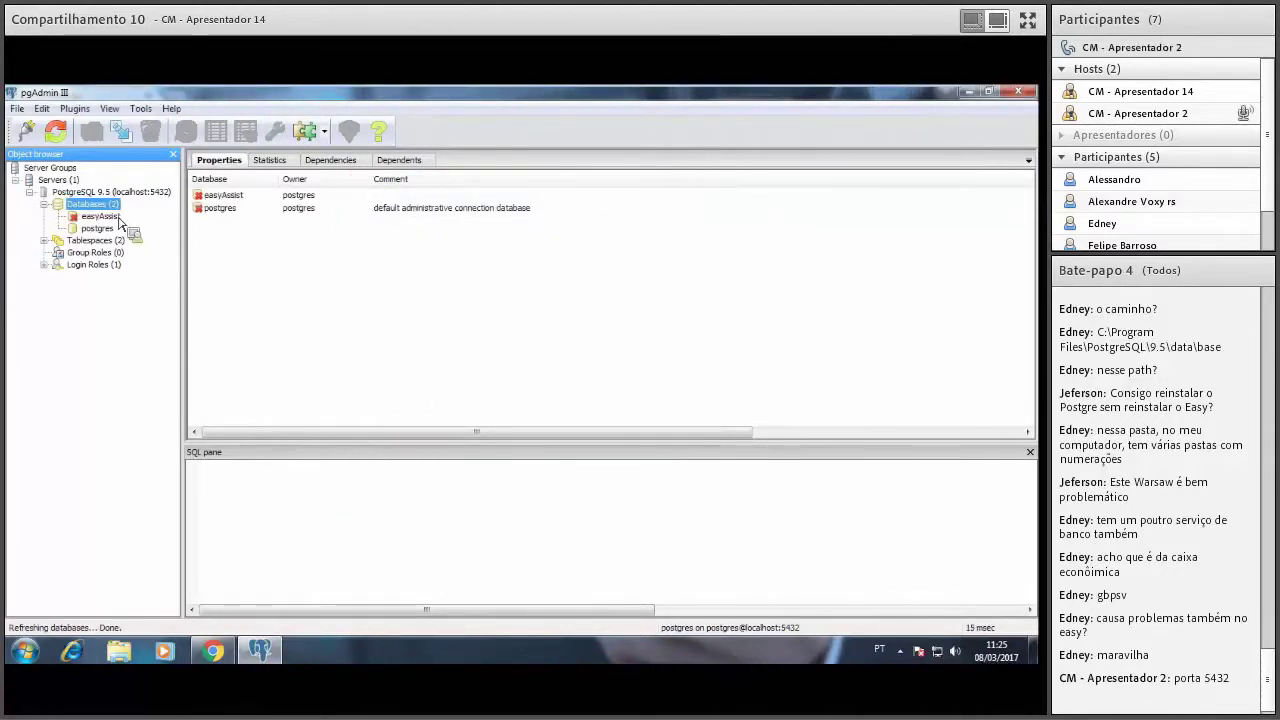
Open Restore for easyAssist, browse for a backup file, then cancel both dialogs.
right_click(118, 217)
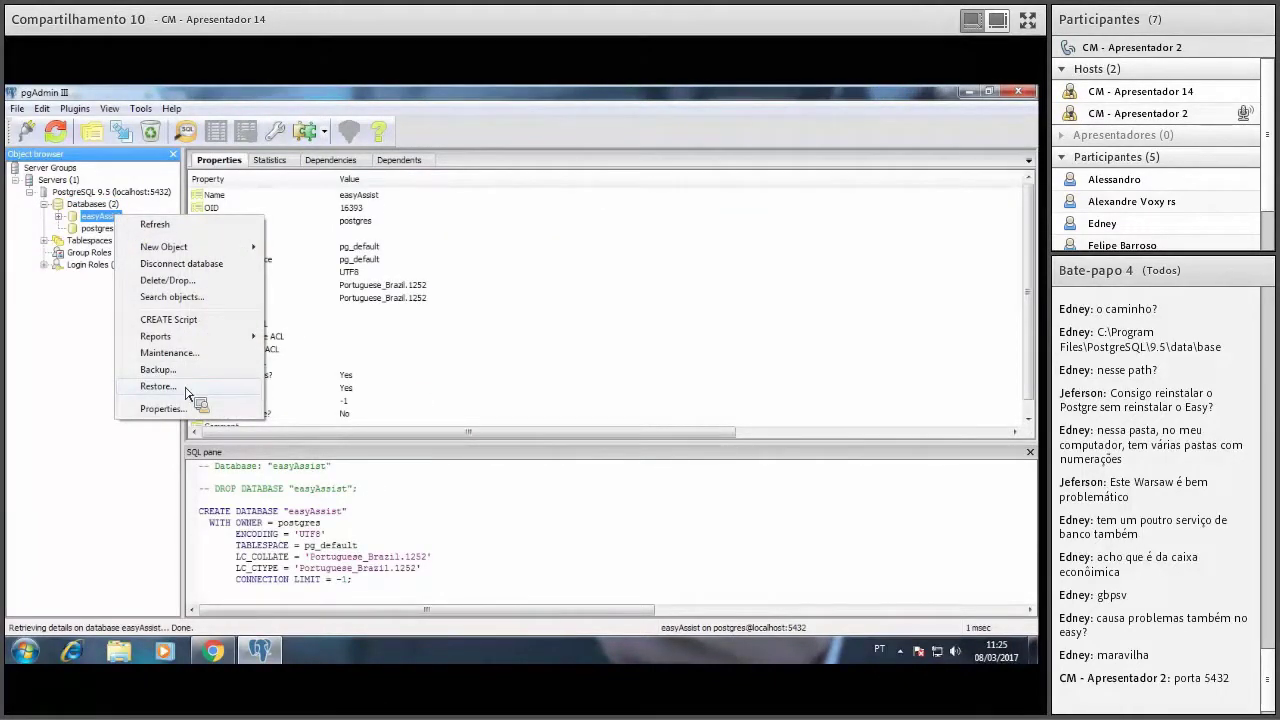
click(185, 389)
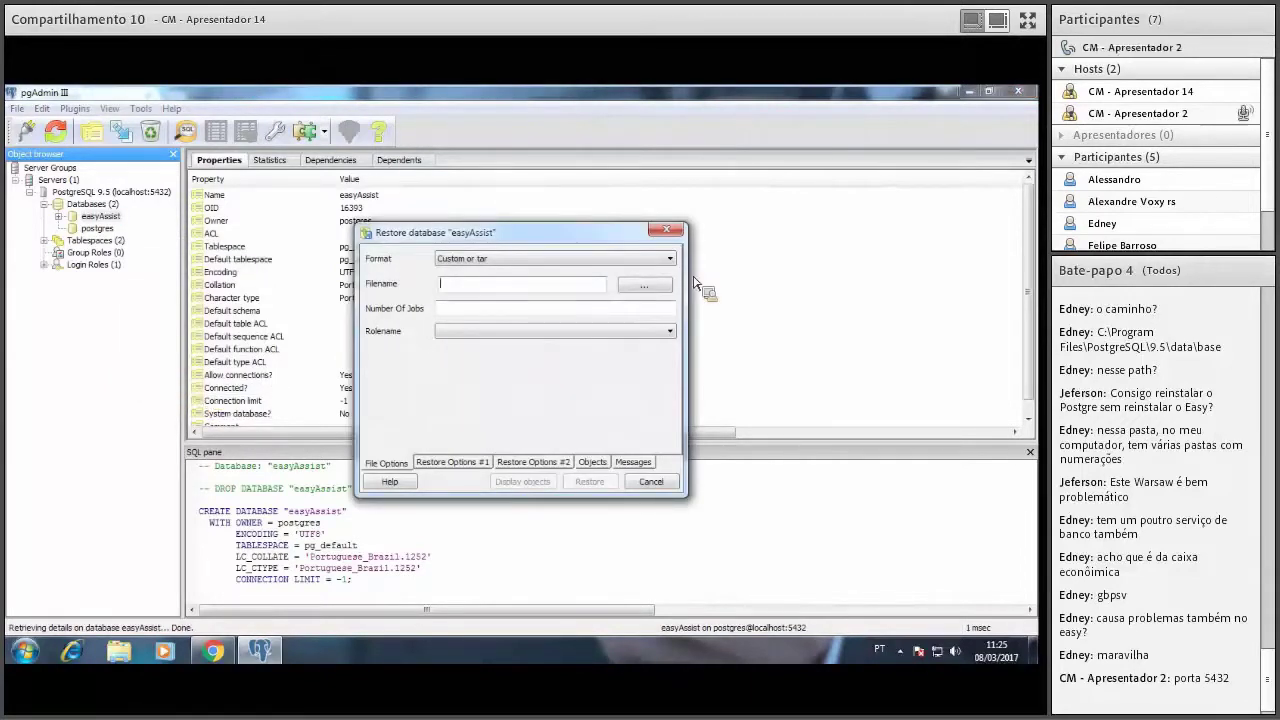
click(650, 286)
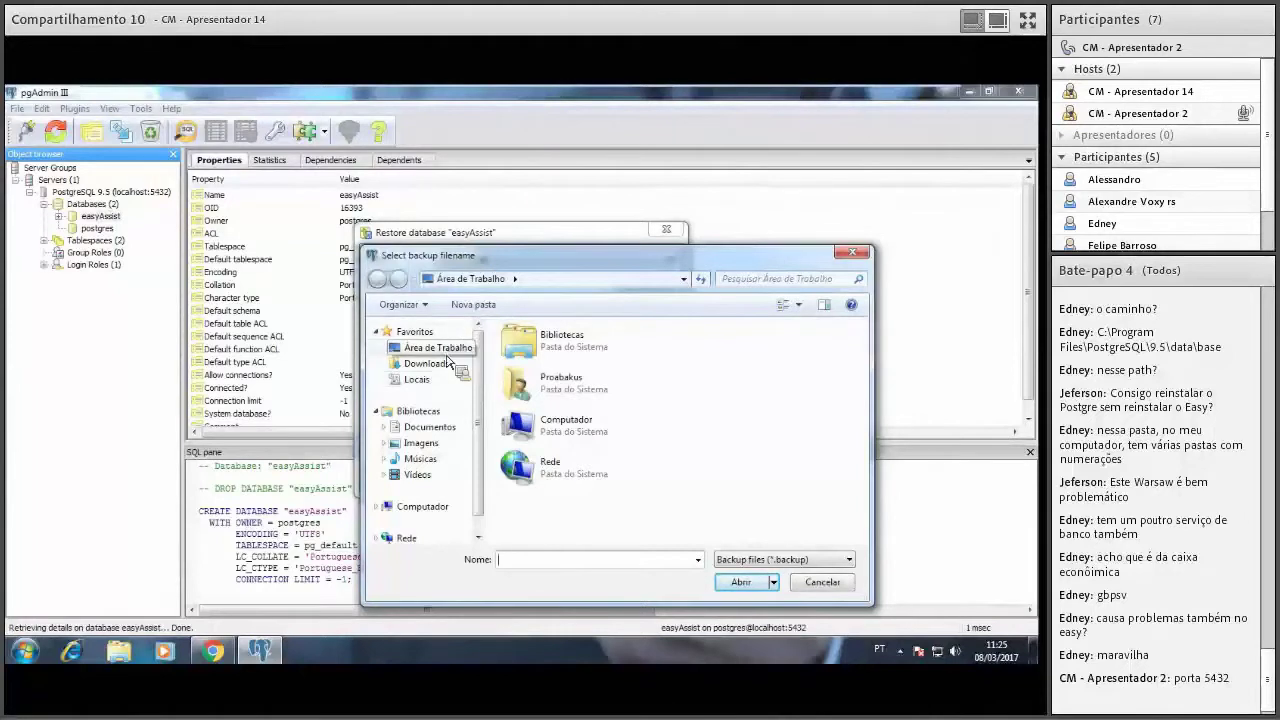
click(820, 583)
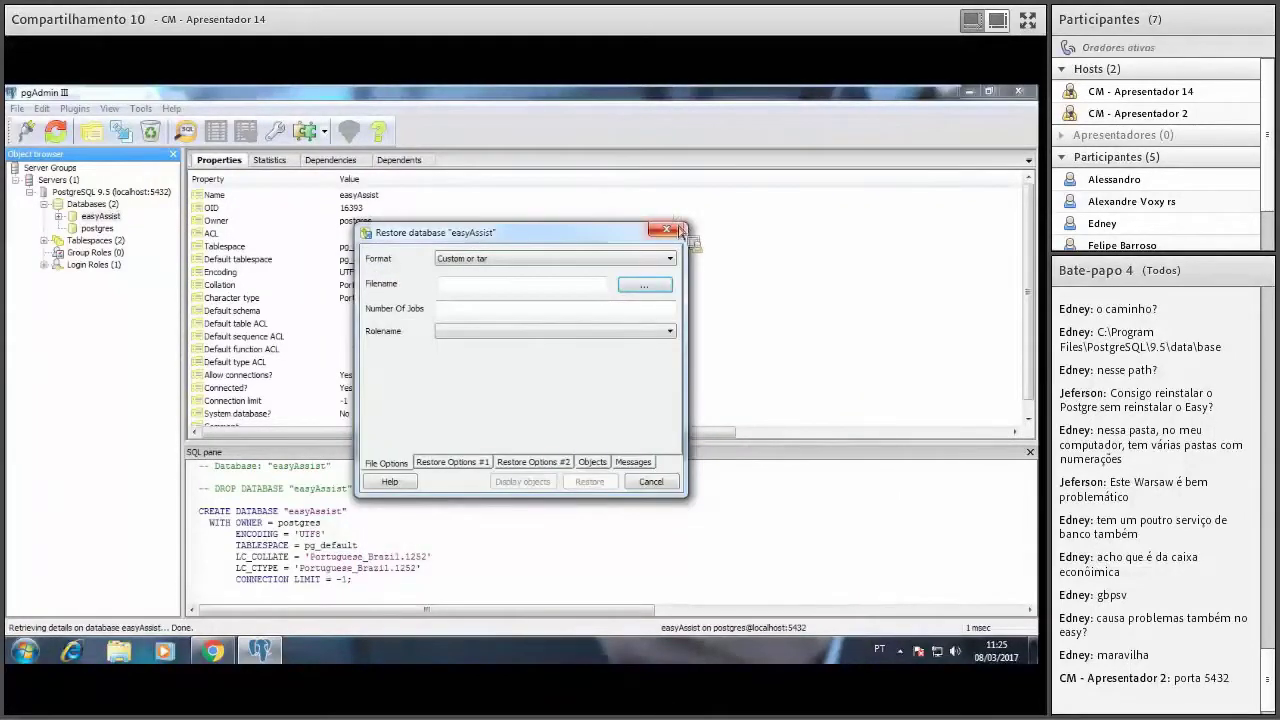
click(680, 231)
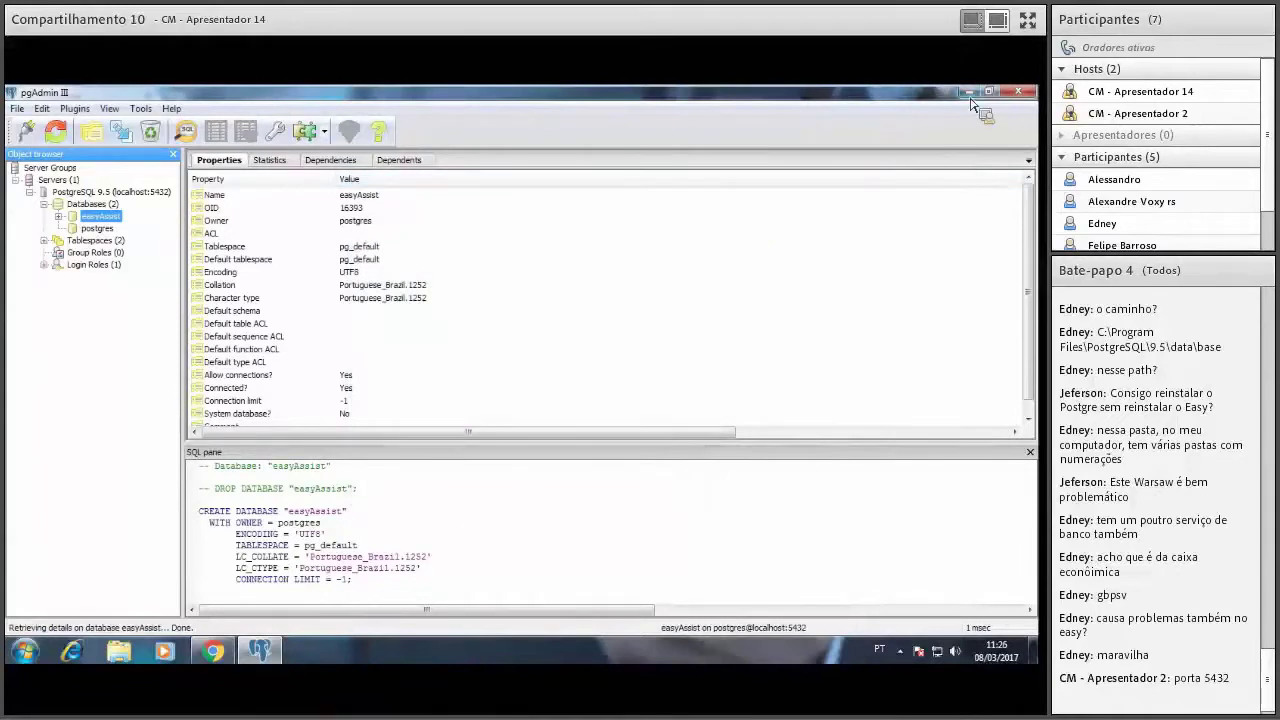
Drop the easyAssist database, then minimize pgAdmin III and Chrome.
right_click(110, 216)
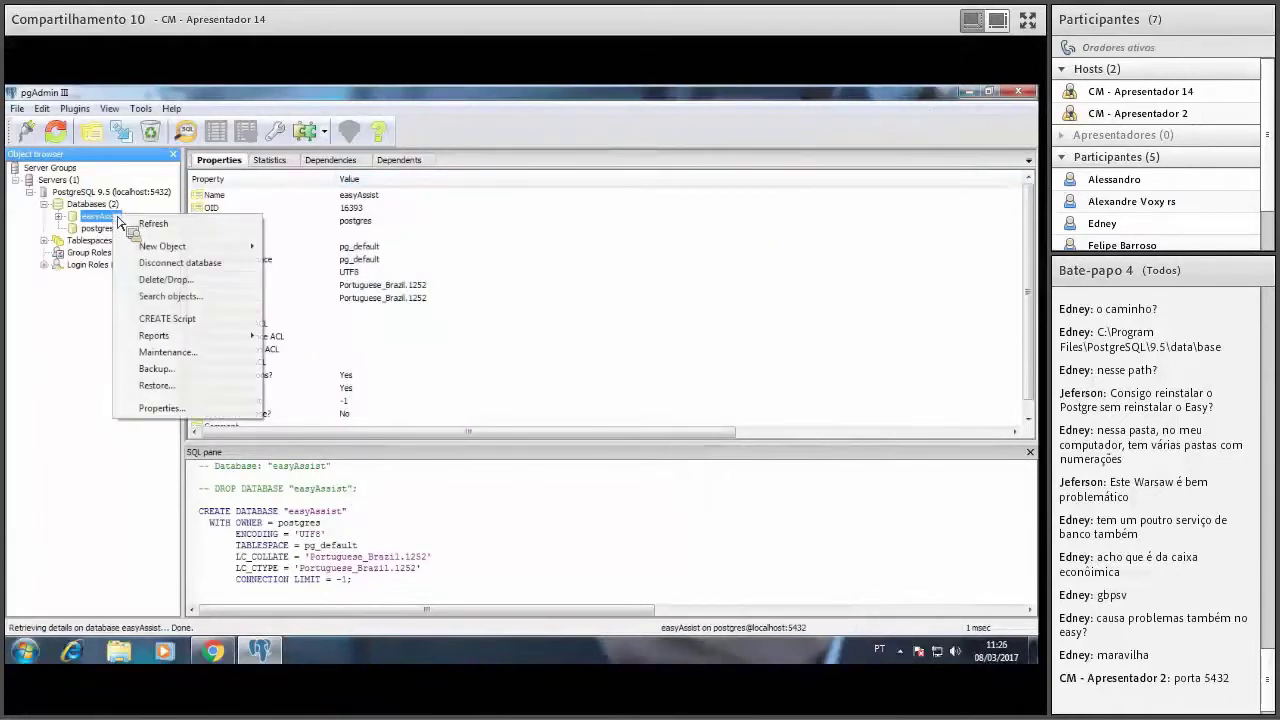
click(168, 280)
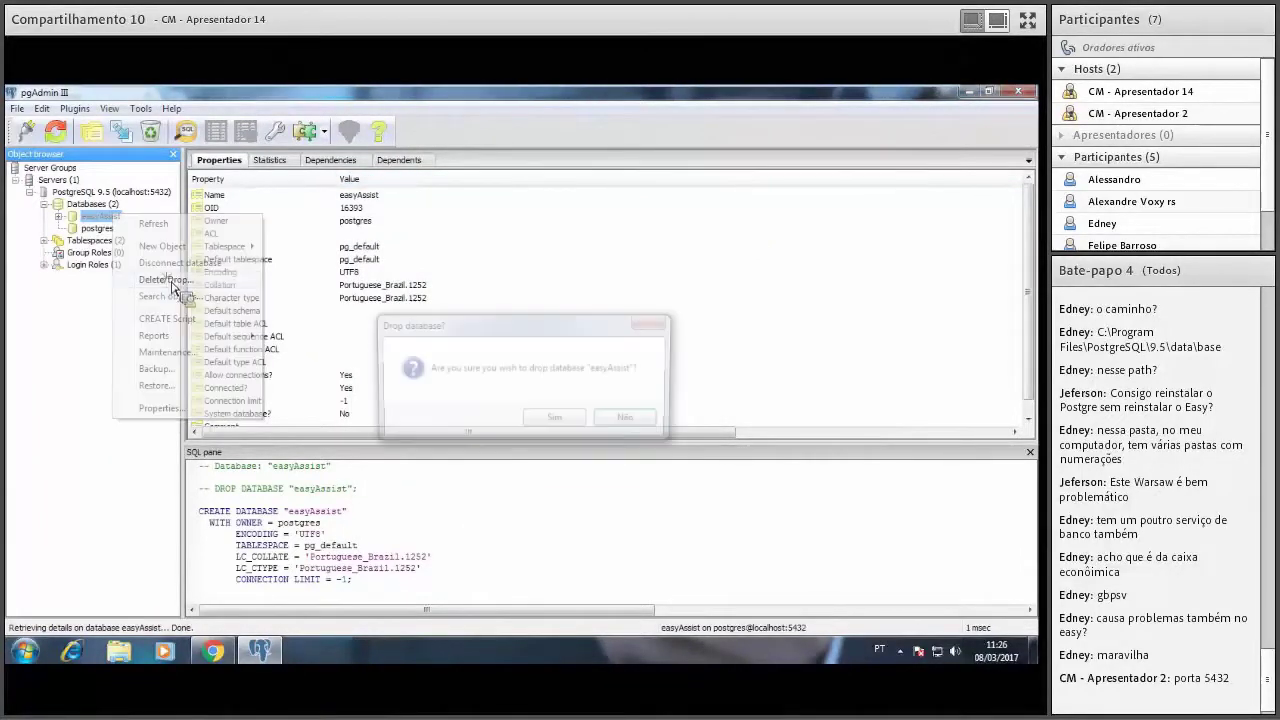
click(556, 419)
click(967, 92)
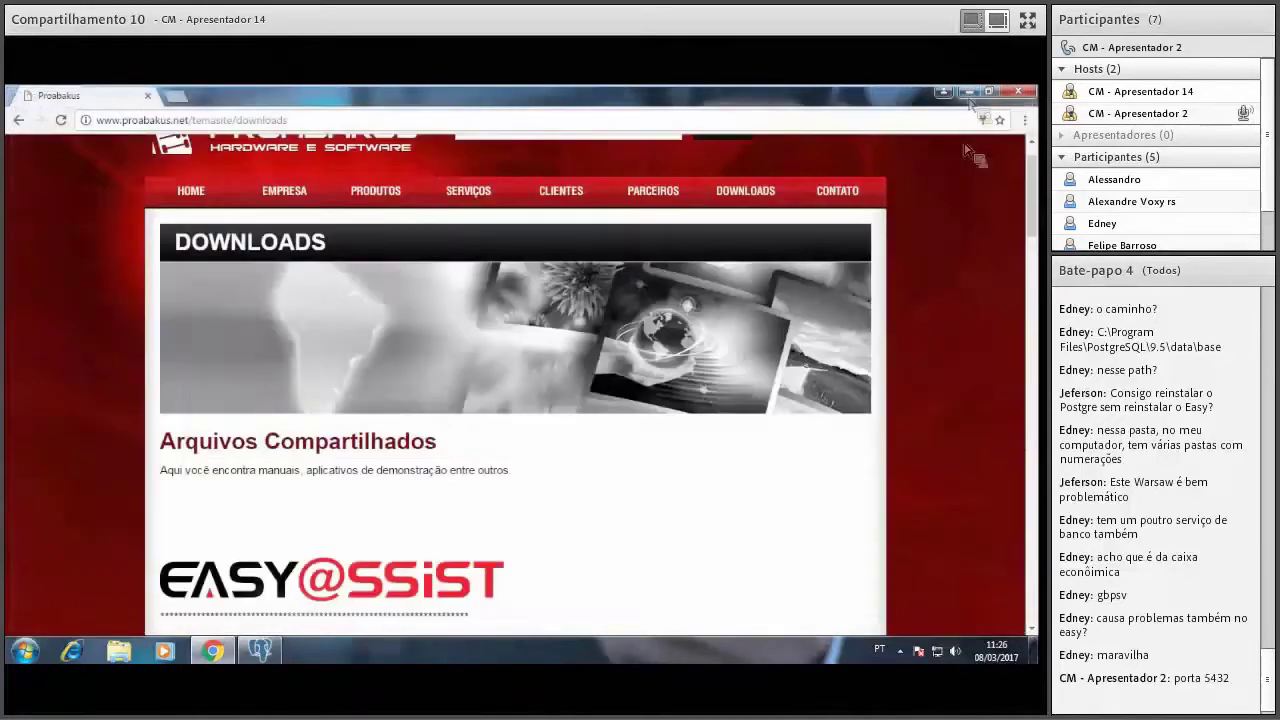
click(968, 91)
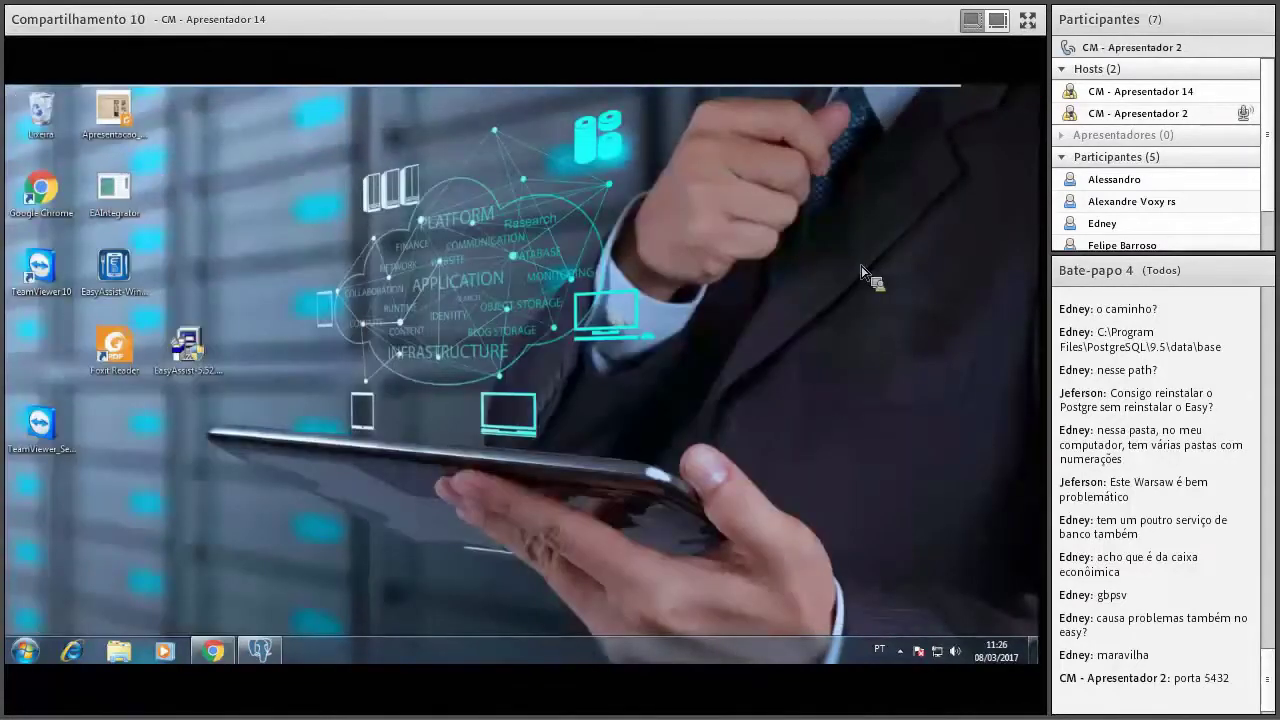
Run the EasyAssist 5.52 installer as administrator in Portuguese, keeping the default destination.
right_click(187, 350)
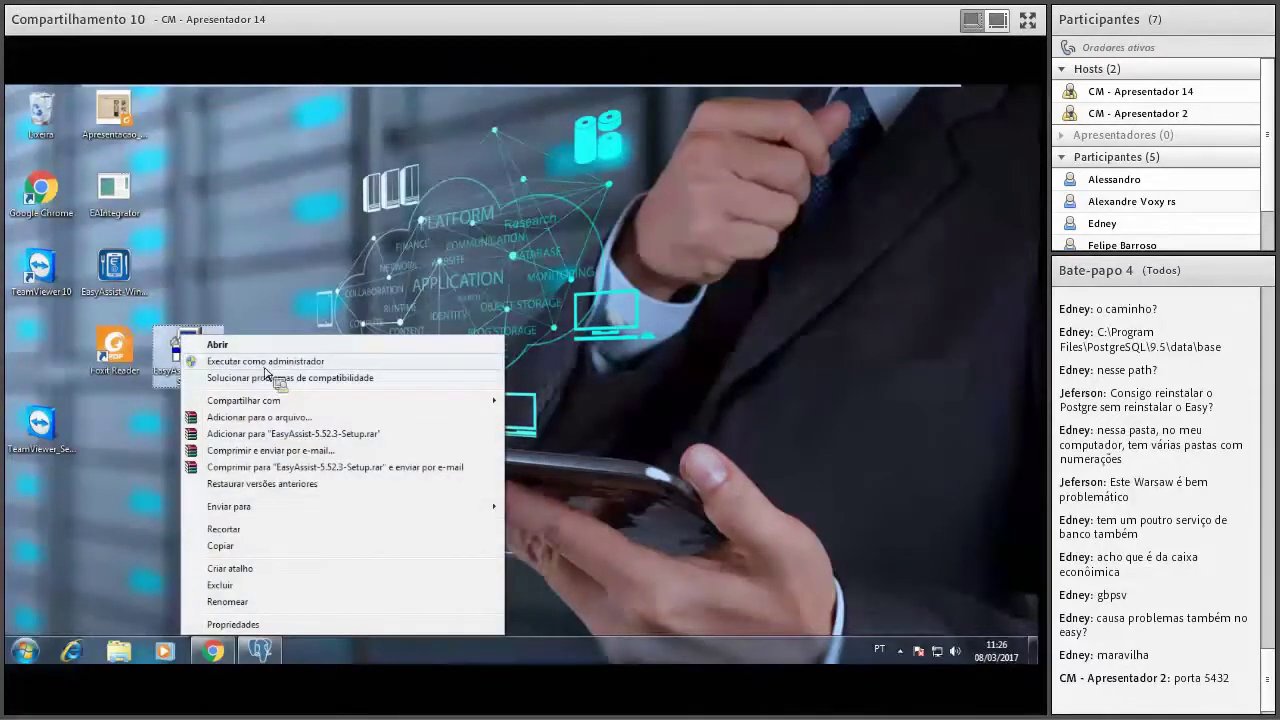
click(278, 368)
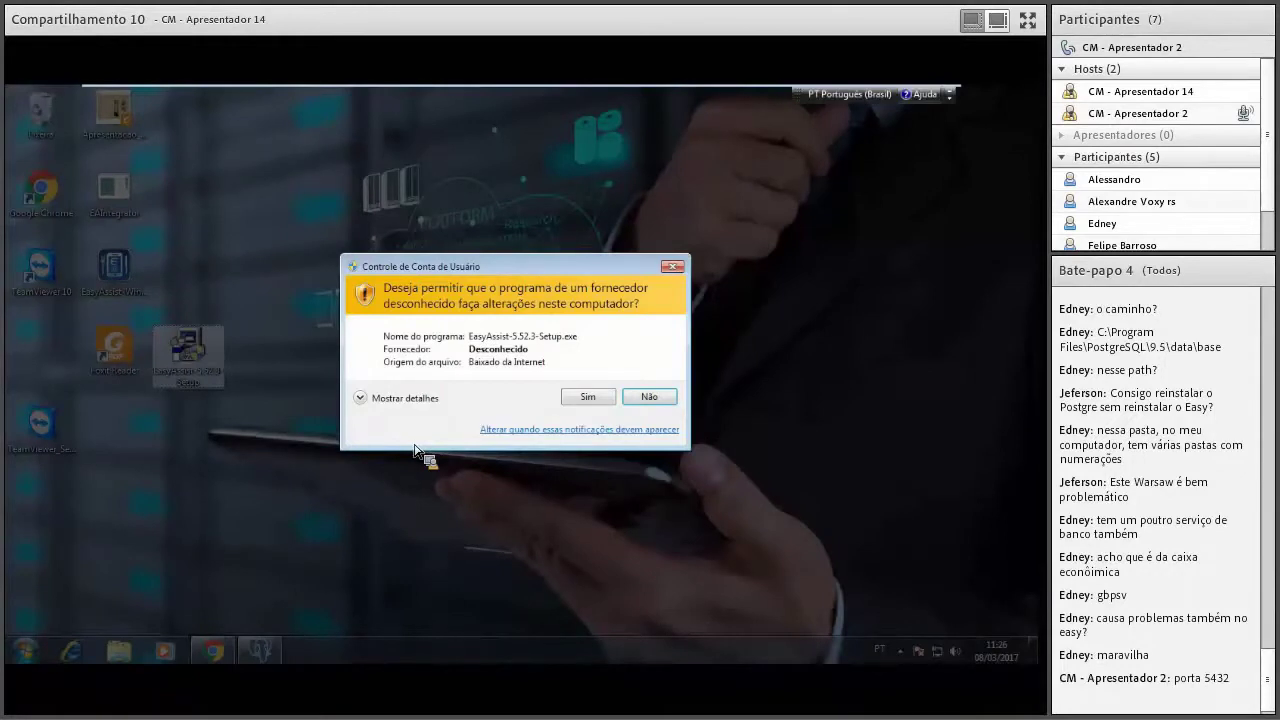
click(610, 403)
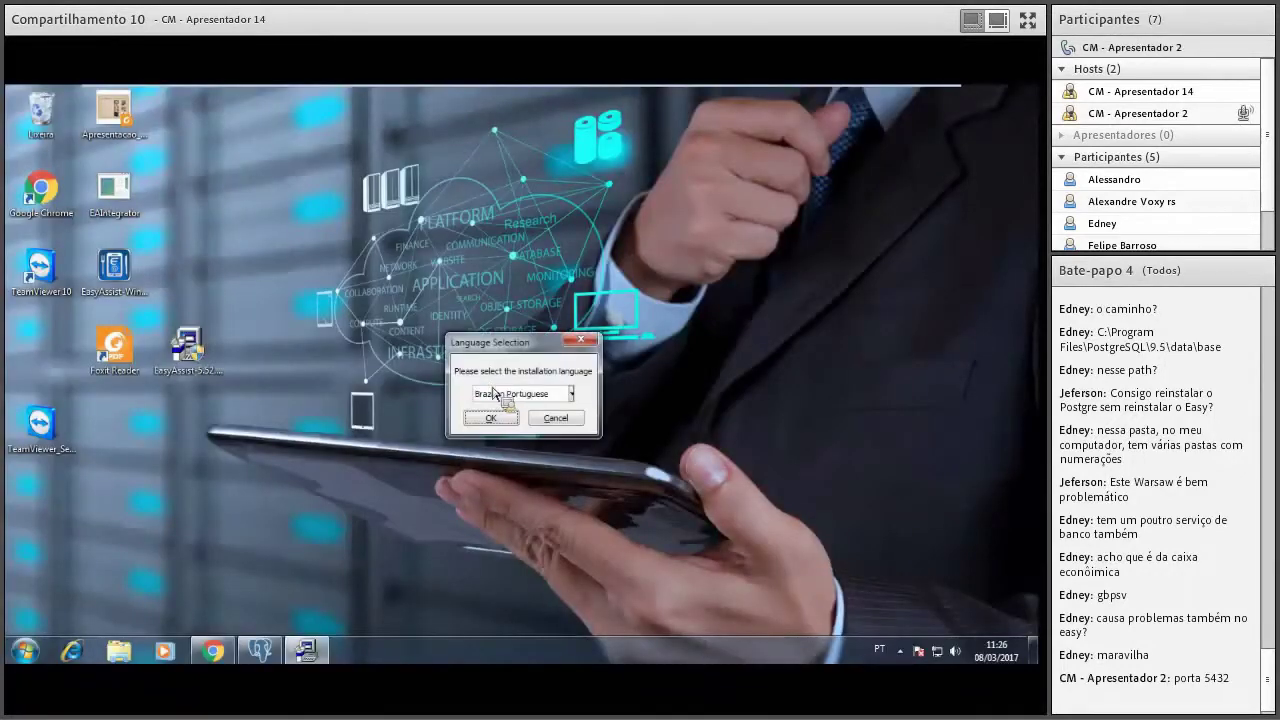
click(503, 424)
click(488, 415)
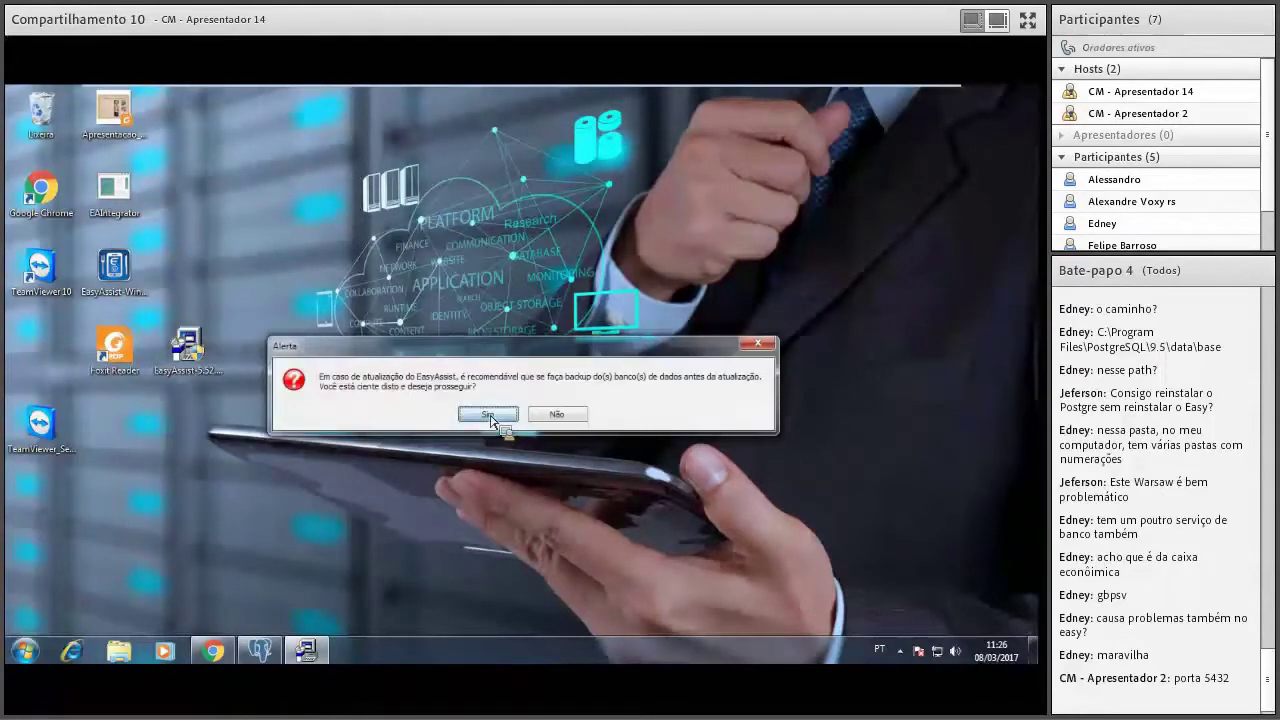
click(493, 420)
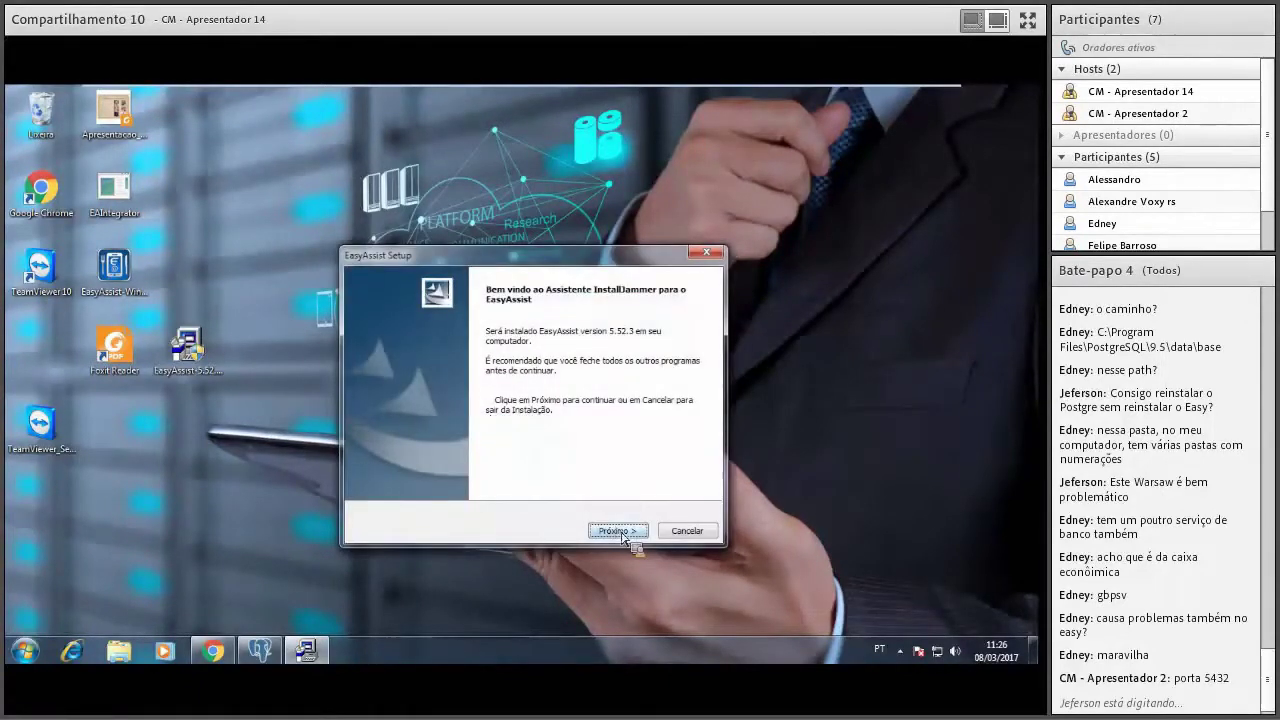
click(620, 531)
click(620, 531)
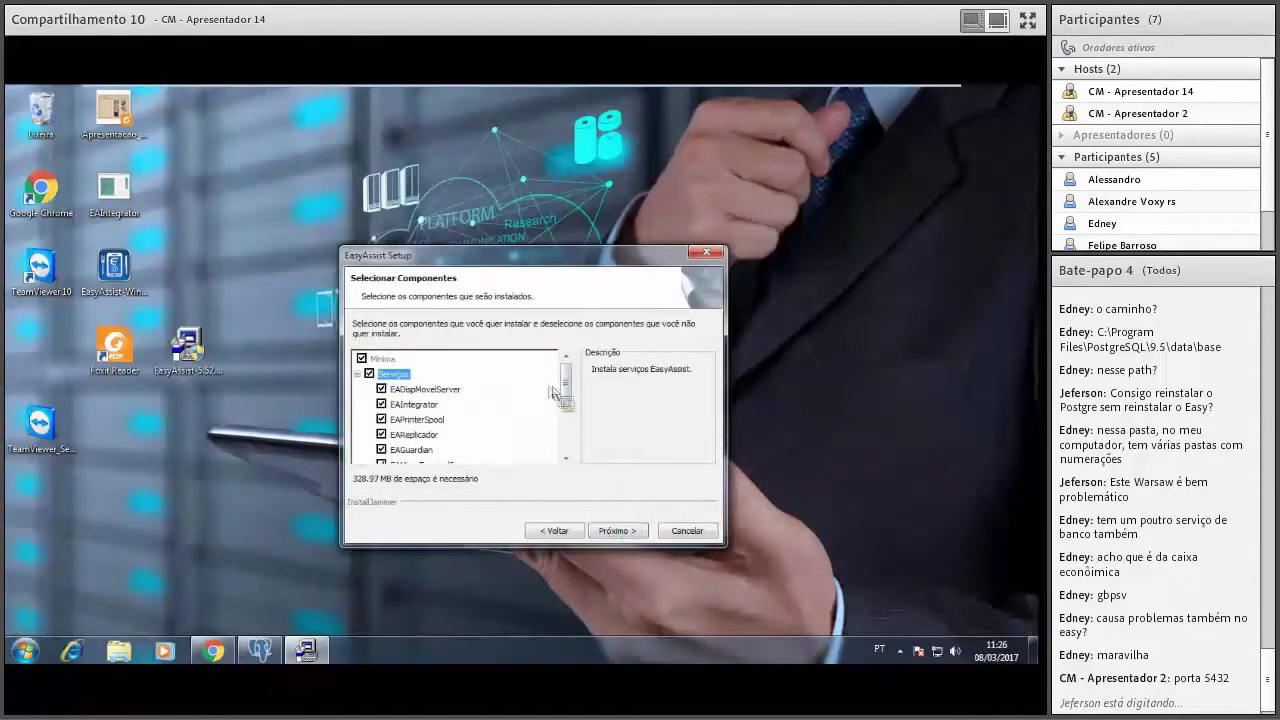
Select EAKDS, Extras, EAControleSaida, PostgreSQL, dl Milenio, SAT, PDV and EasyAssistTA components.
scroll(566, 395, down, 3)
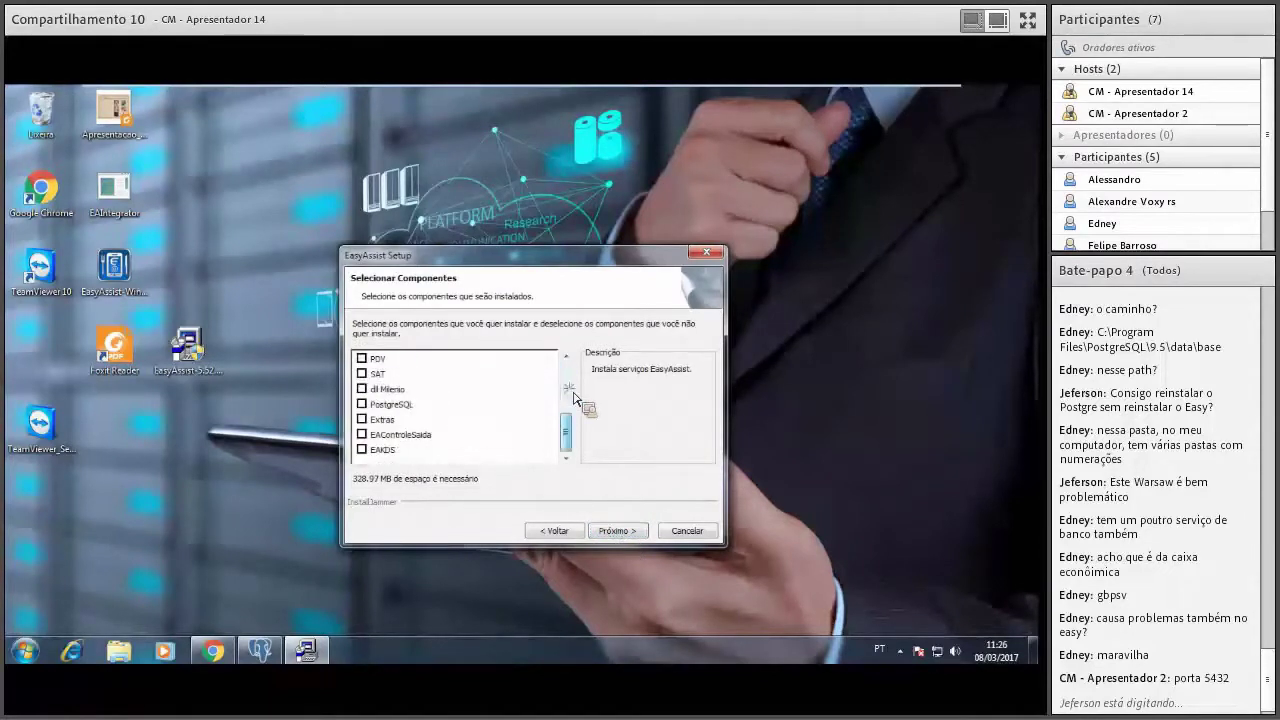
click(362, 449)
click(362, 419)
click(362, 434)
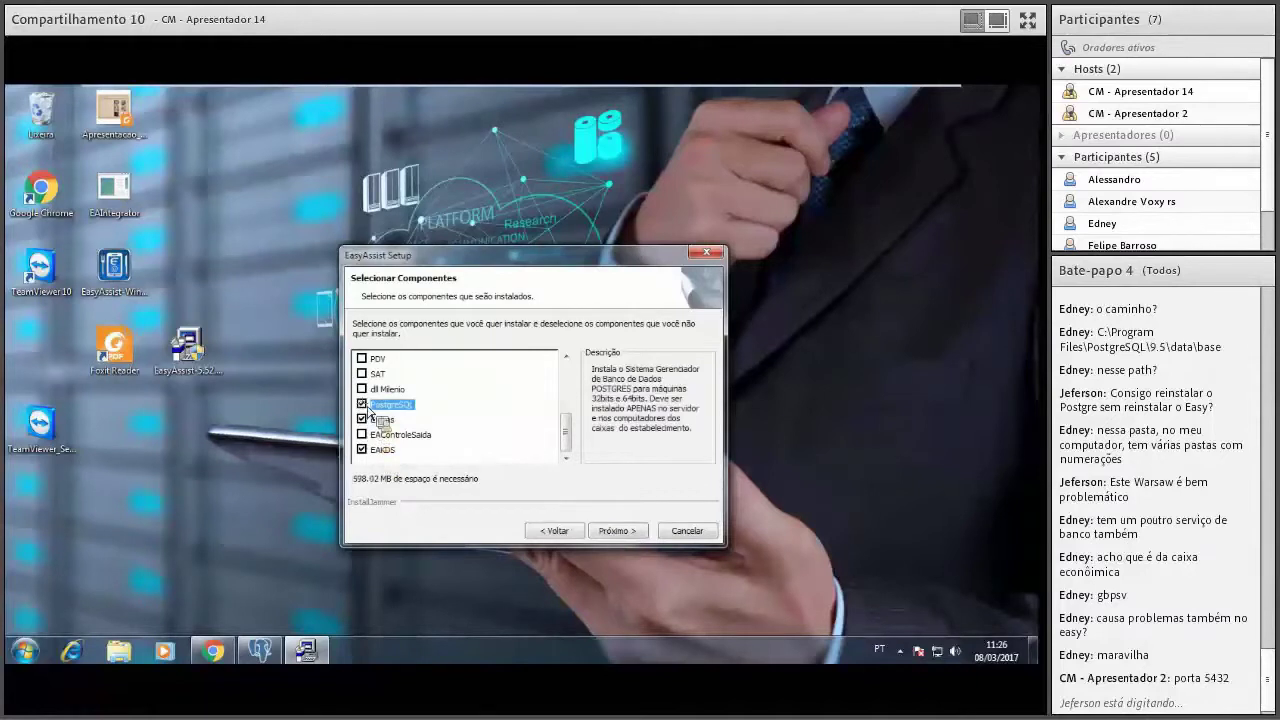
click(362, 404)
click(362, 389)
click(362, 373)
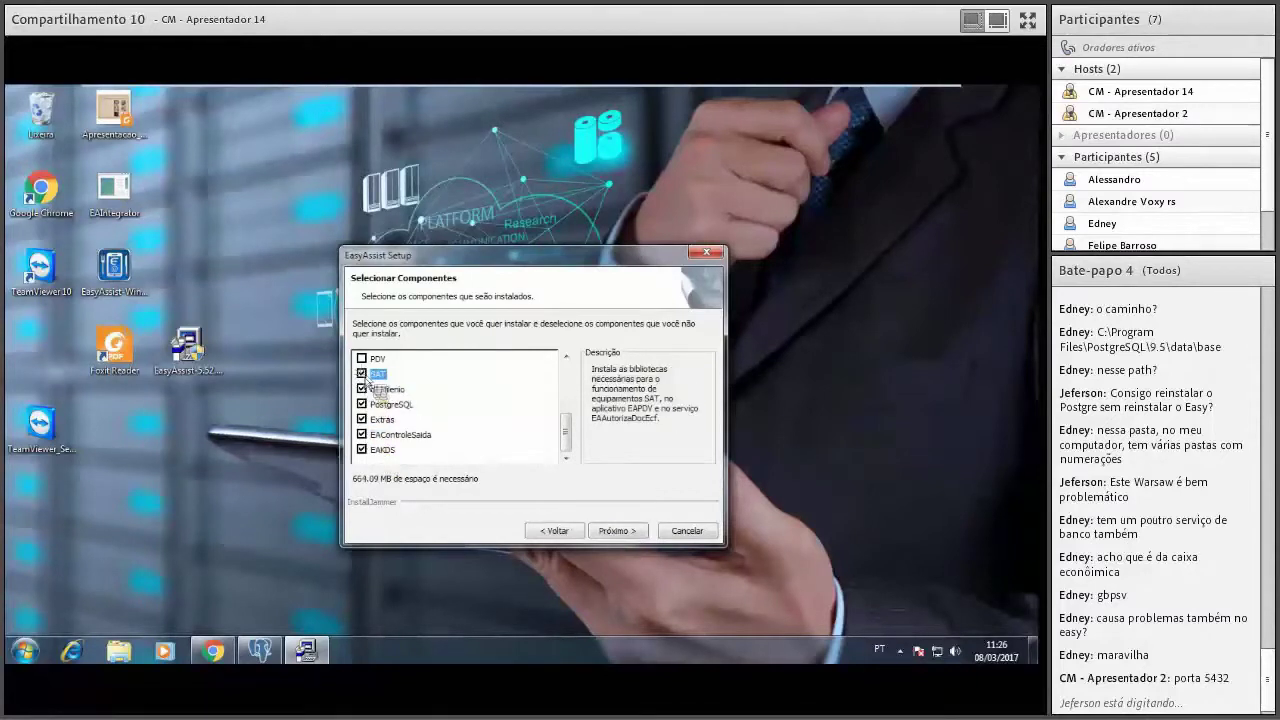
click(362, 358)
scroll(566, 430, up, 1)
scroll(568, 435, up, 1)
click(362, 404)
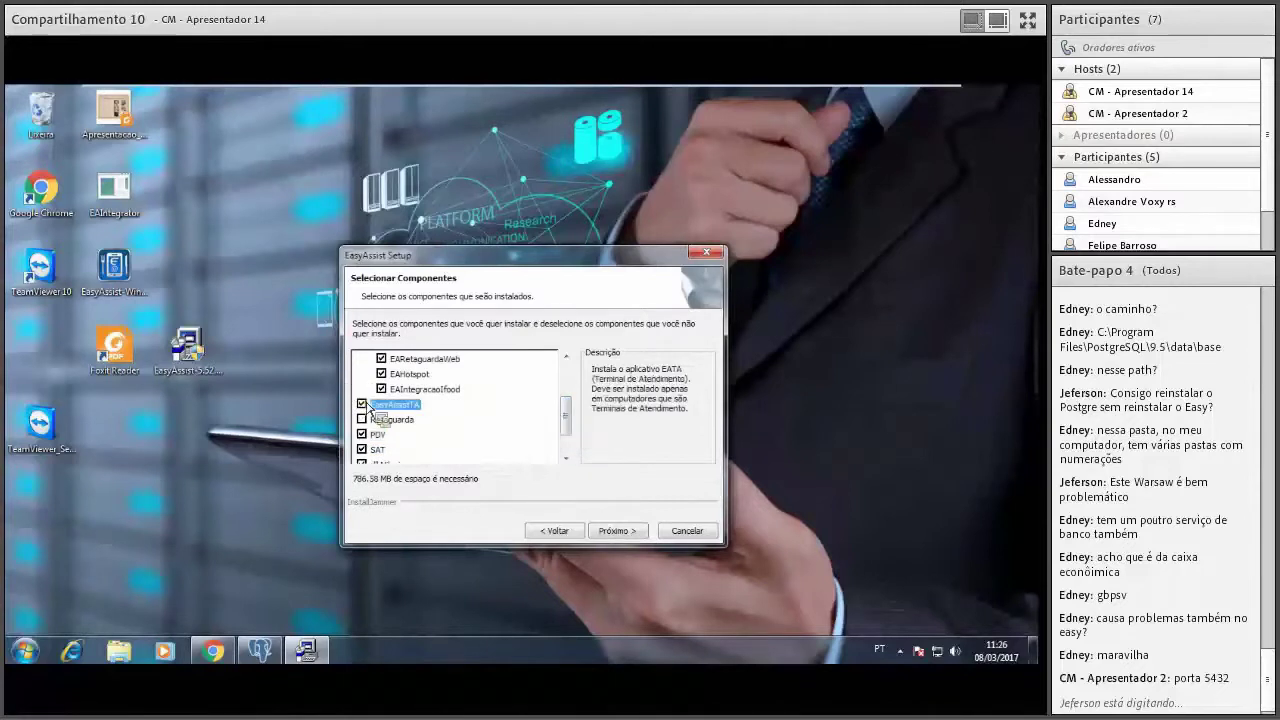
click(612, 531)
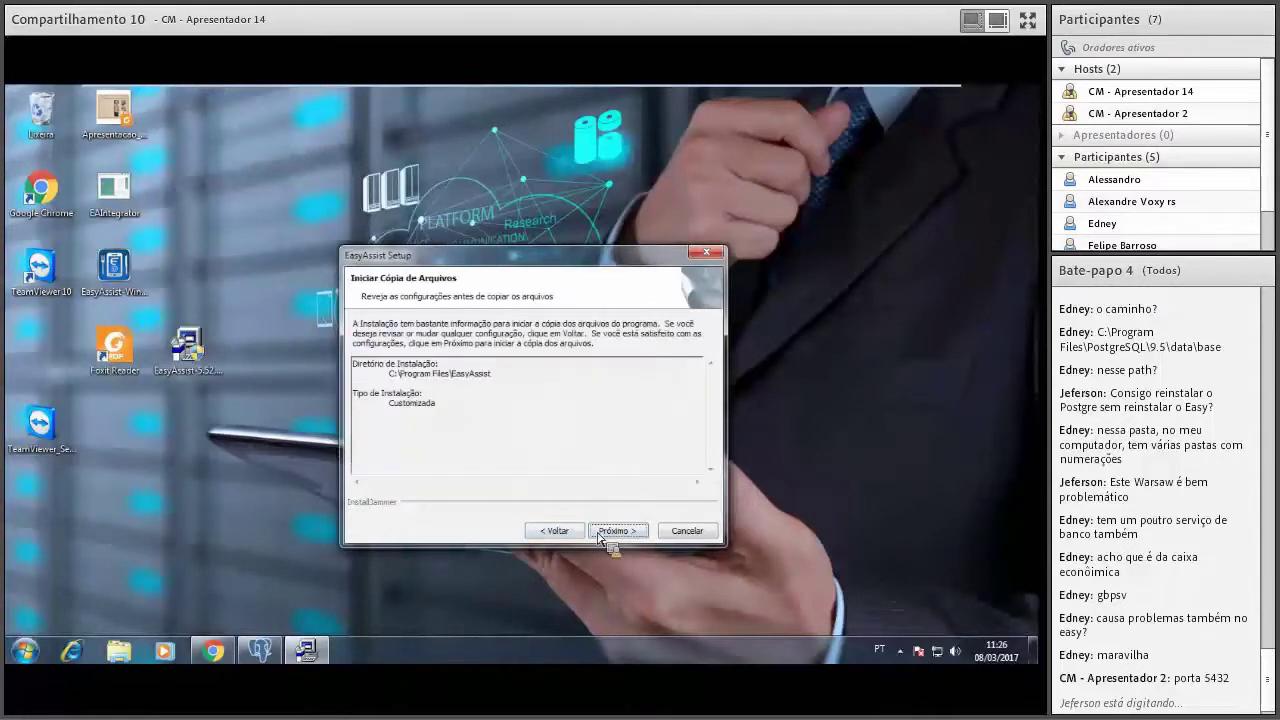
Start copying EasyAssist files into C:\Program Files\EasyAssist with the Customizada setup.
click(604, 531)
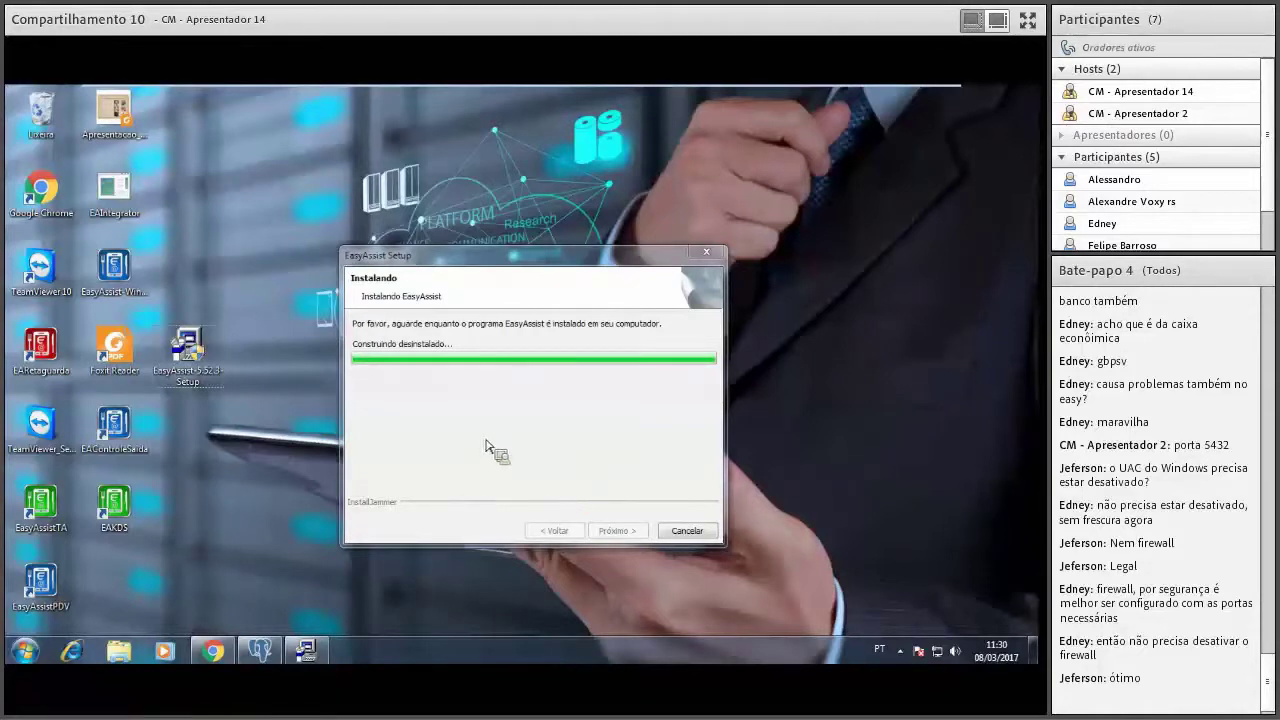
Reconnect to PostgreSQL 9.5, refresh Databases and select easyAssist (UTF8, Portuguese_Brazil.1252).
click(260, 655)
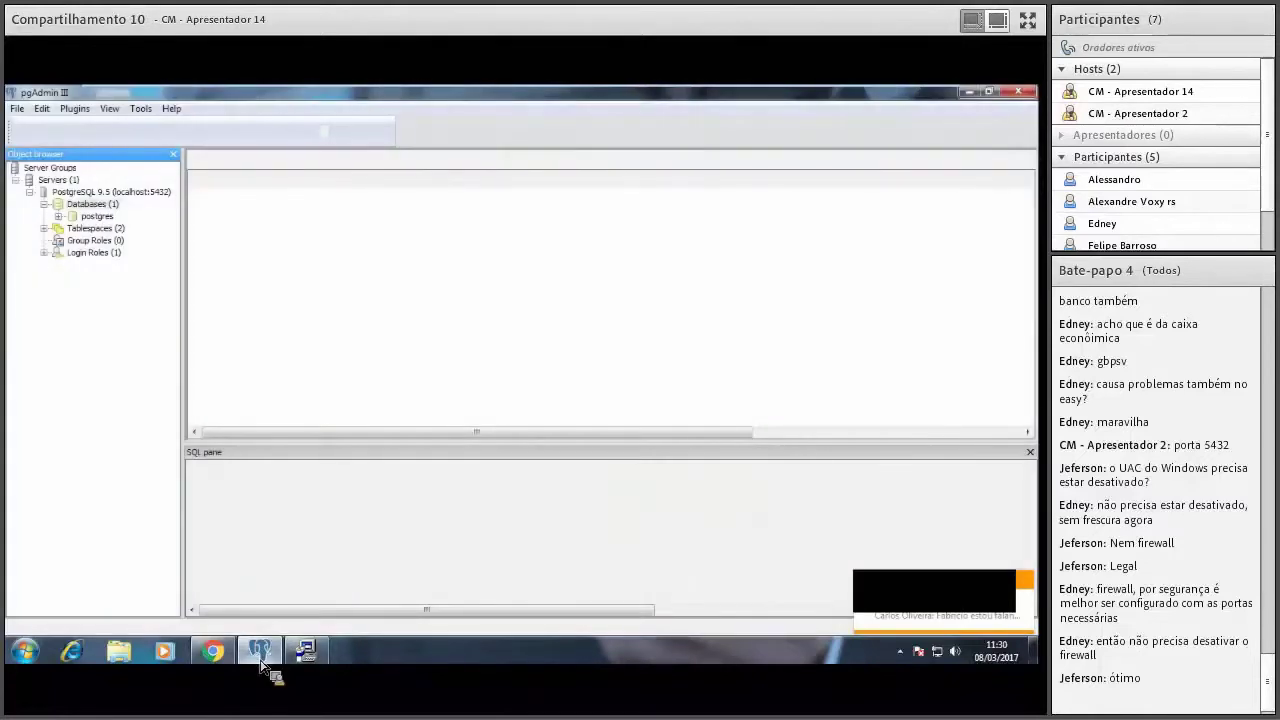
click(57, 131)
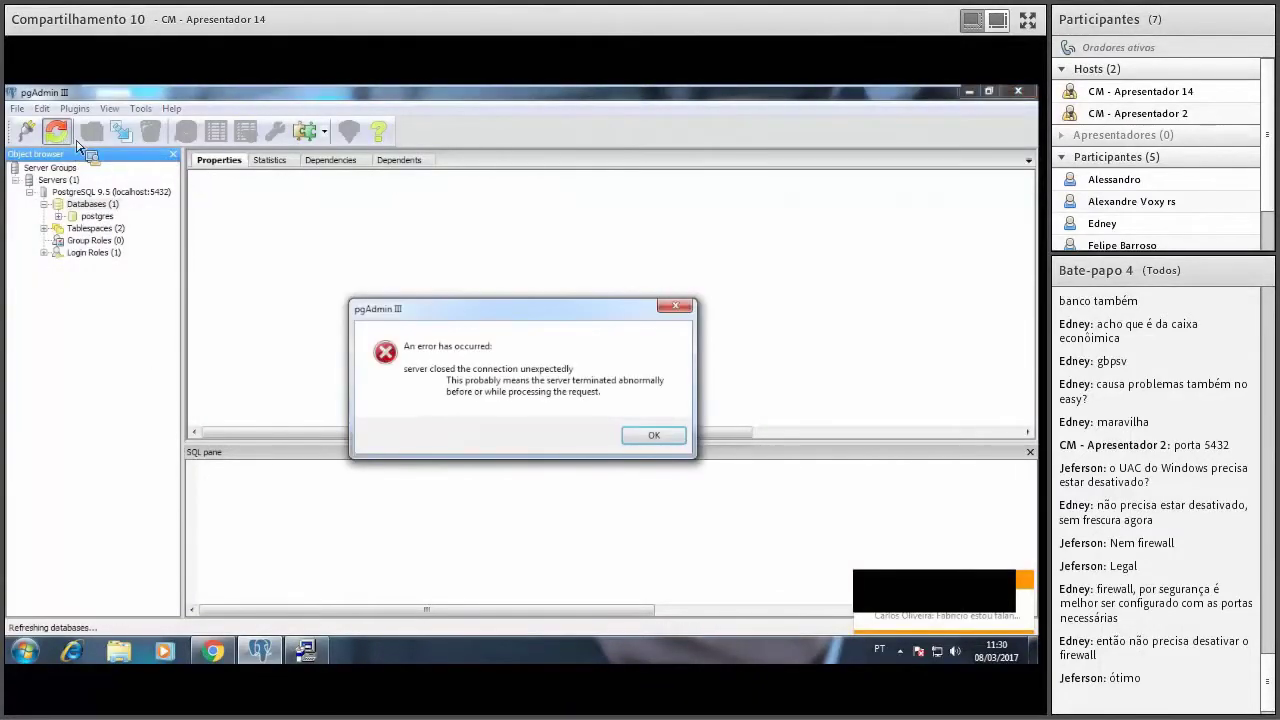
click(658, 437)
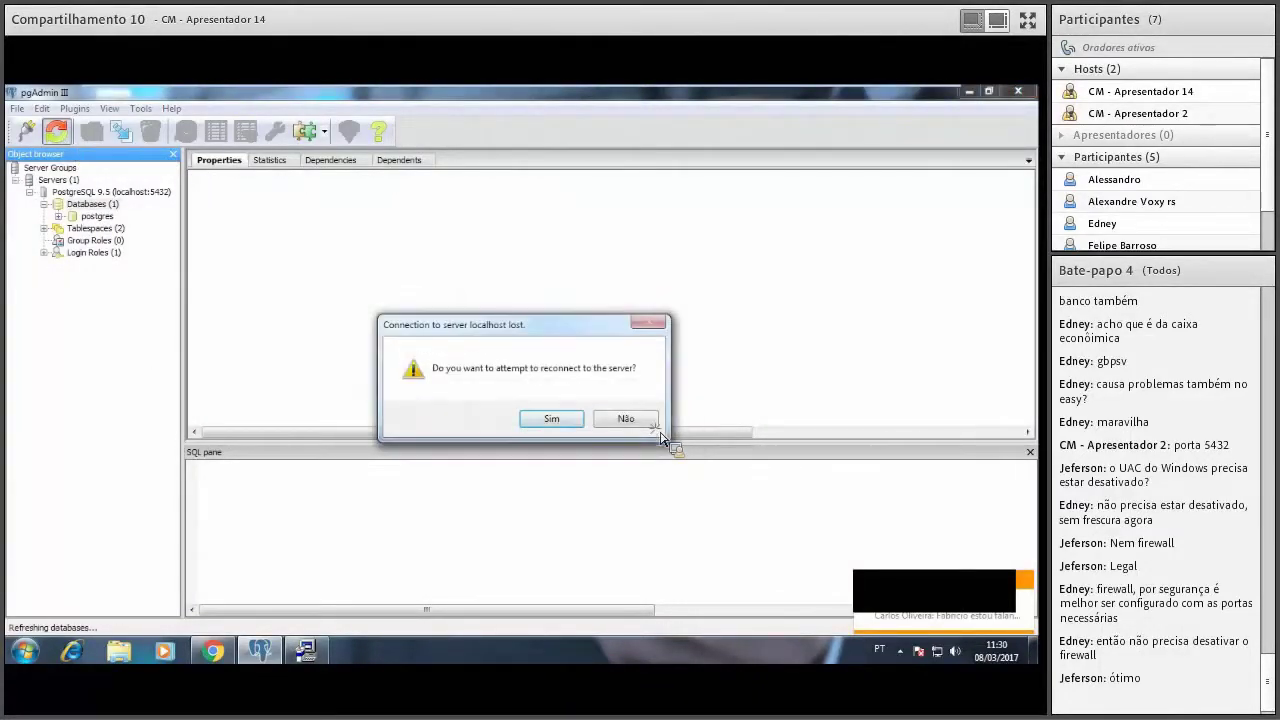
click(556, 424)
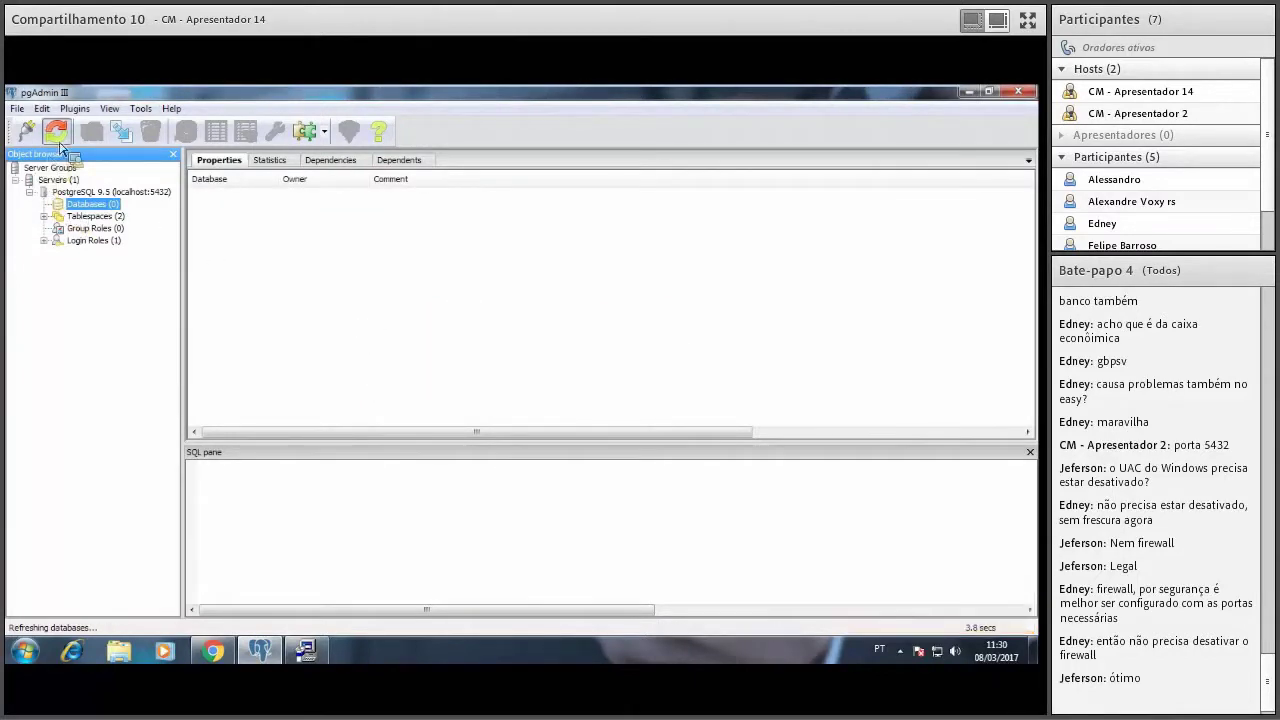
click(55, 131)
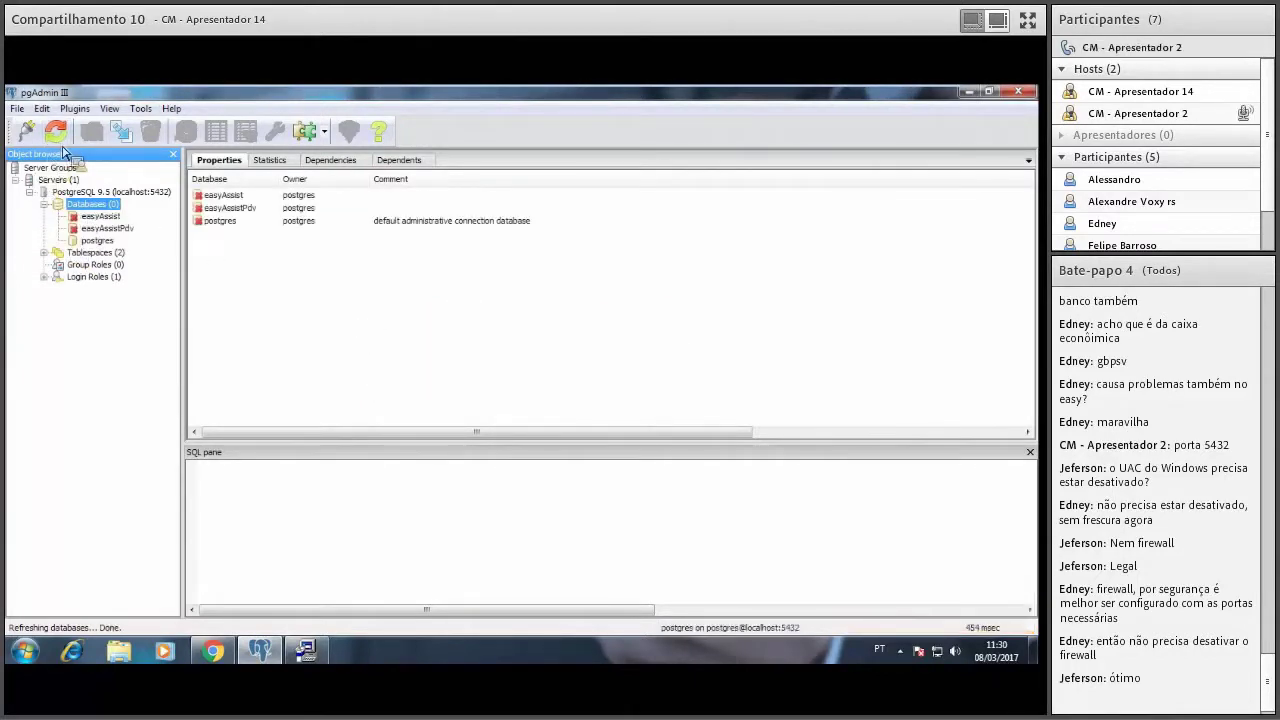
click(104, 217)
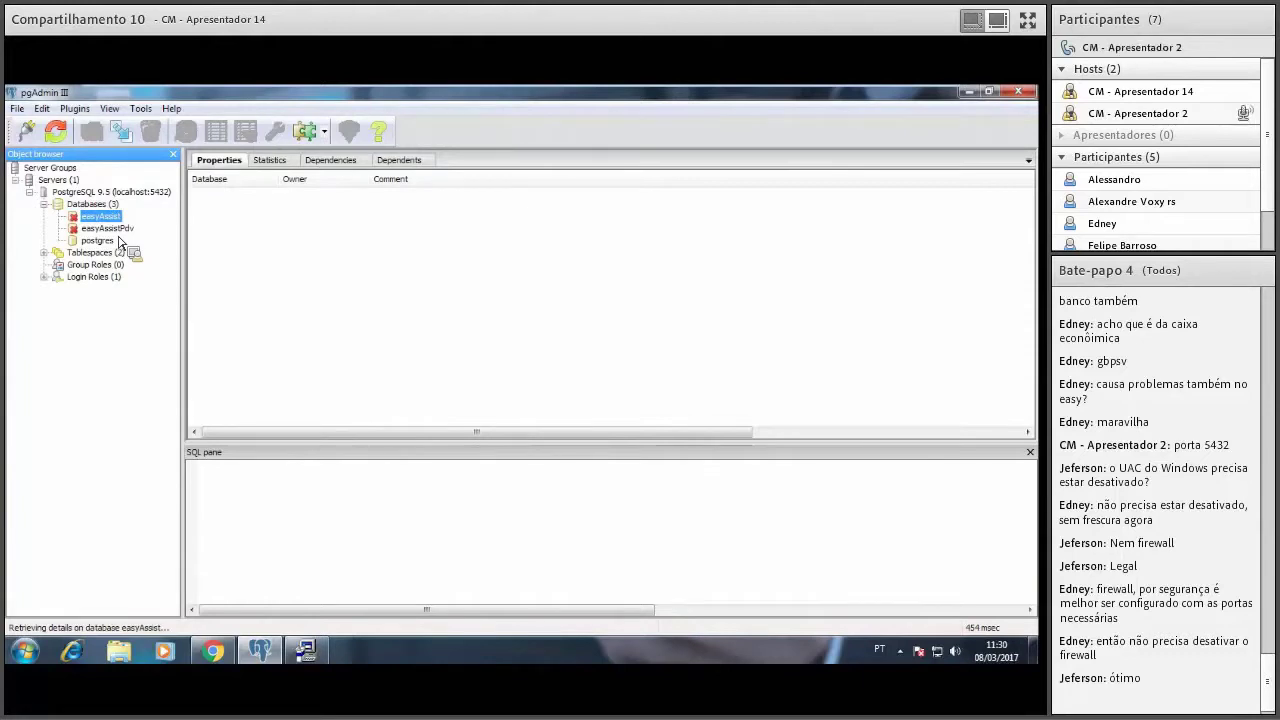
drag(119, 243, 116, 229)
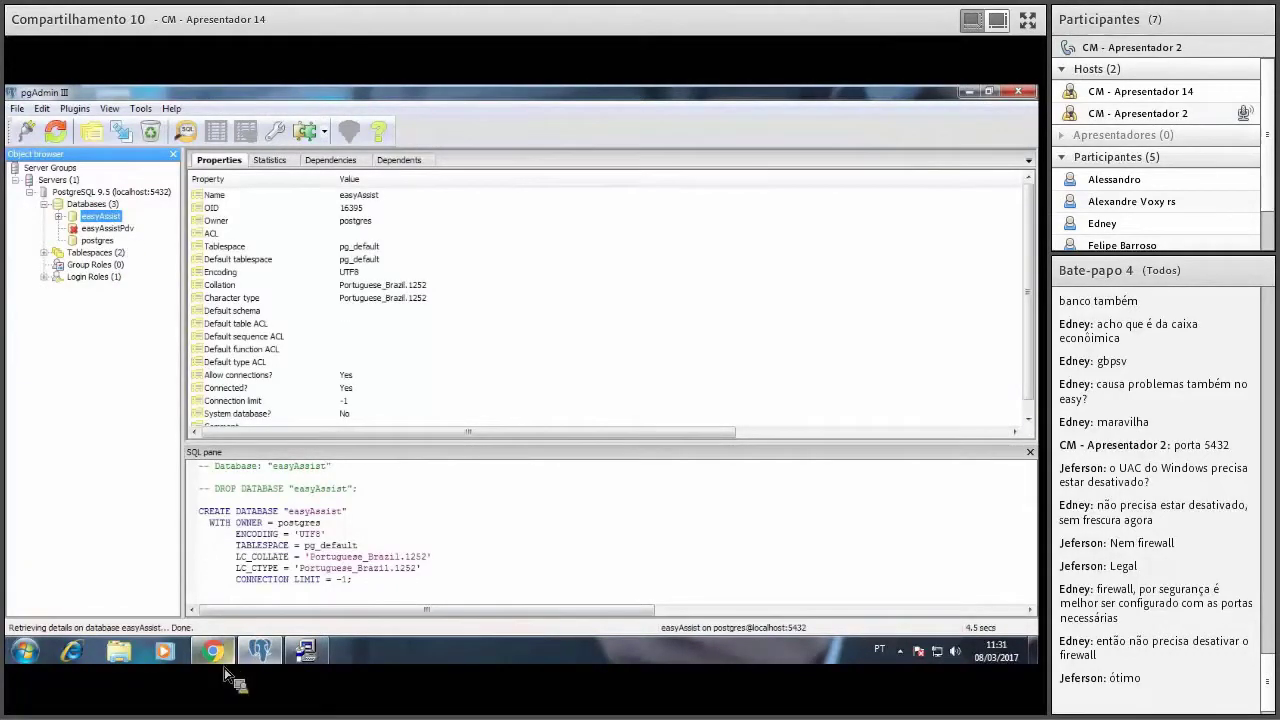
Launch the Services console from a Start menu search for 'services'.
right_click(109, 225)
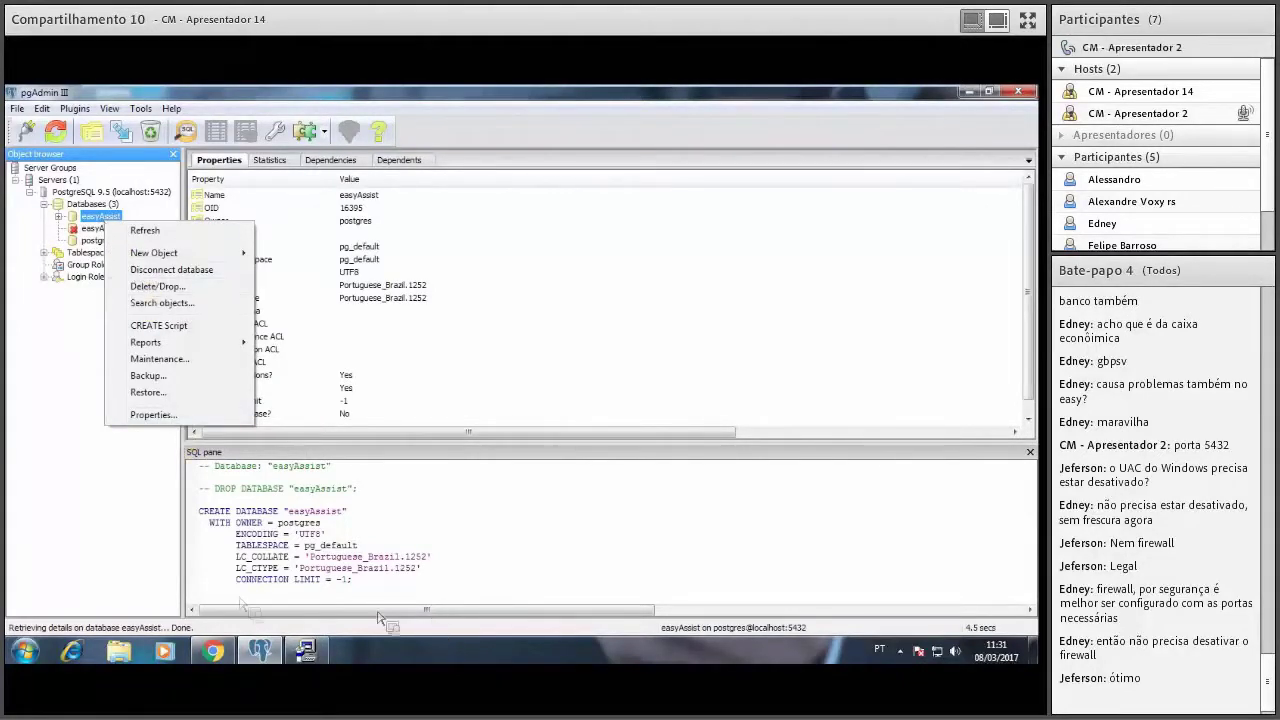
click(13, 660)
text(ser)
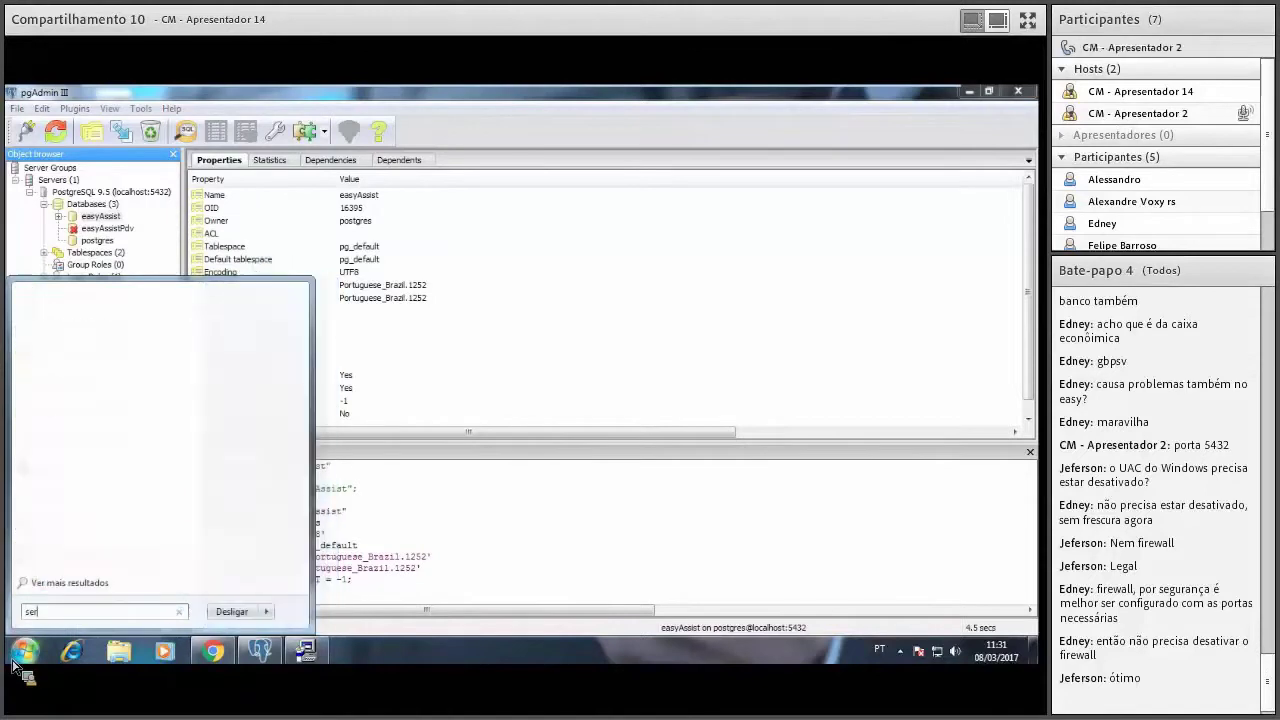
text(vices.msc)
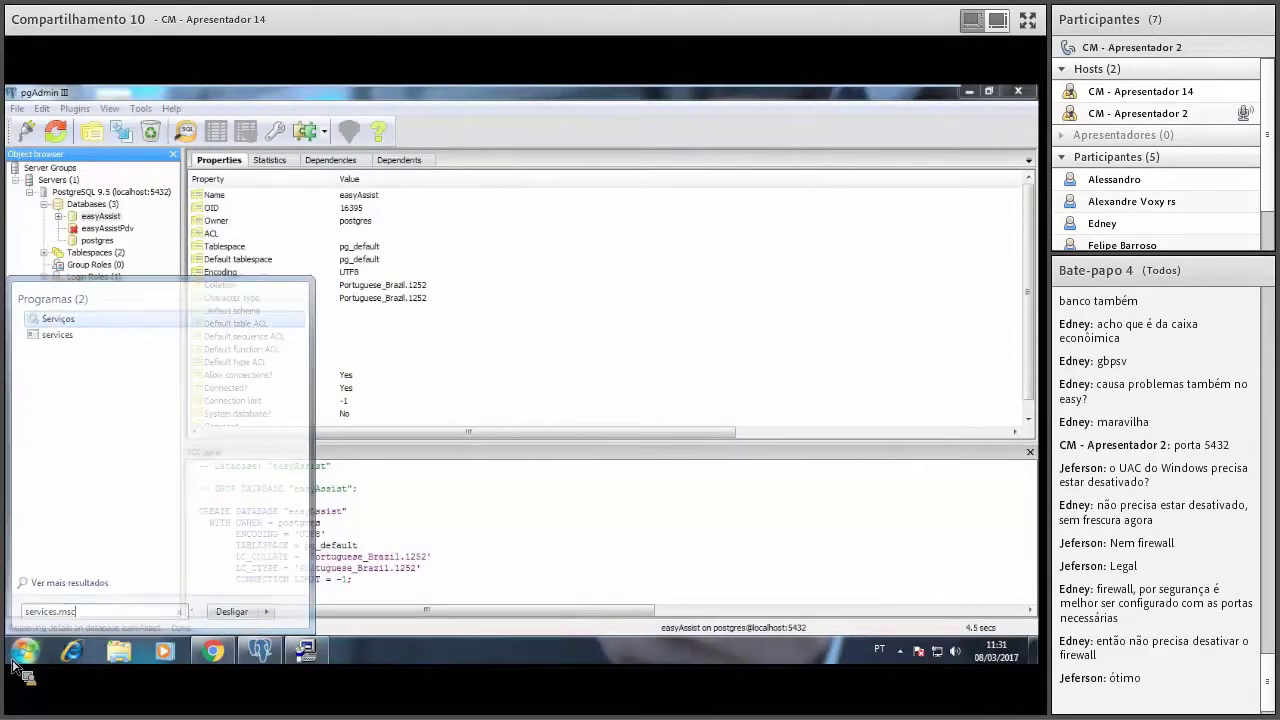
key(Return)
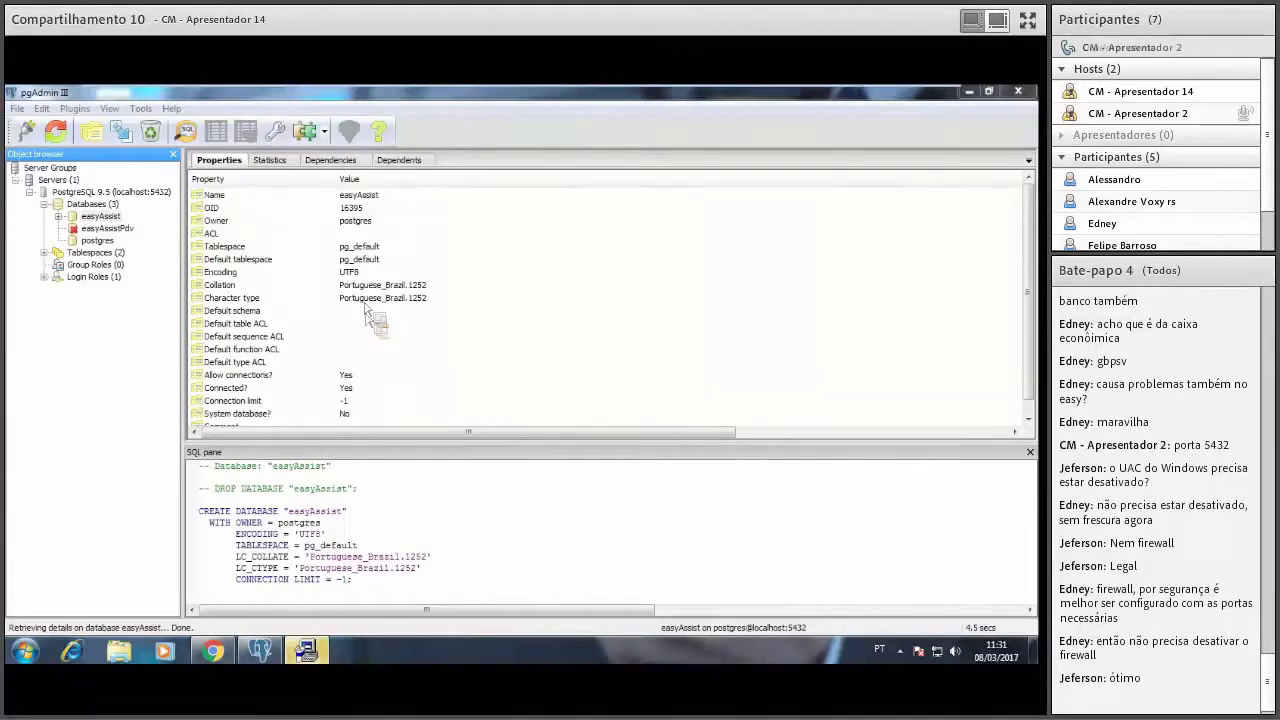
Finish and close the completed EasyAssist Setup wizard with Concluir.
click(308, 652)
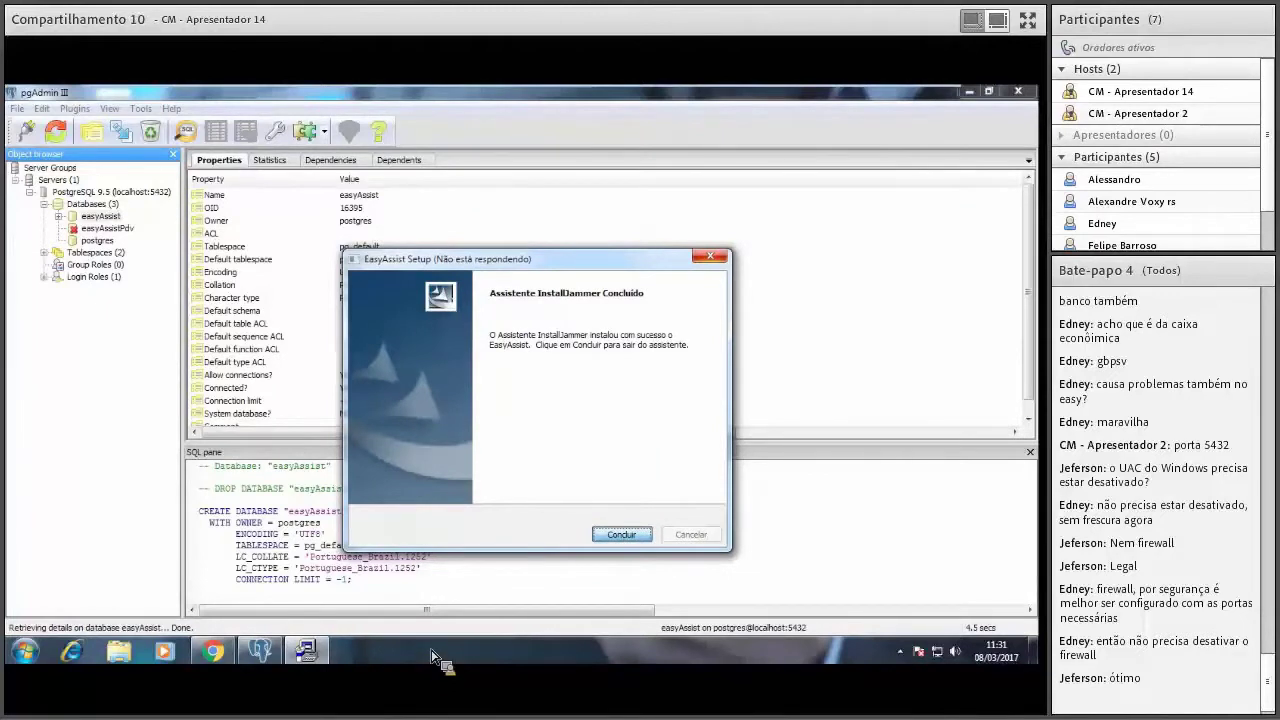
click(312, 648)
click(627, 537)
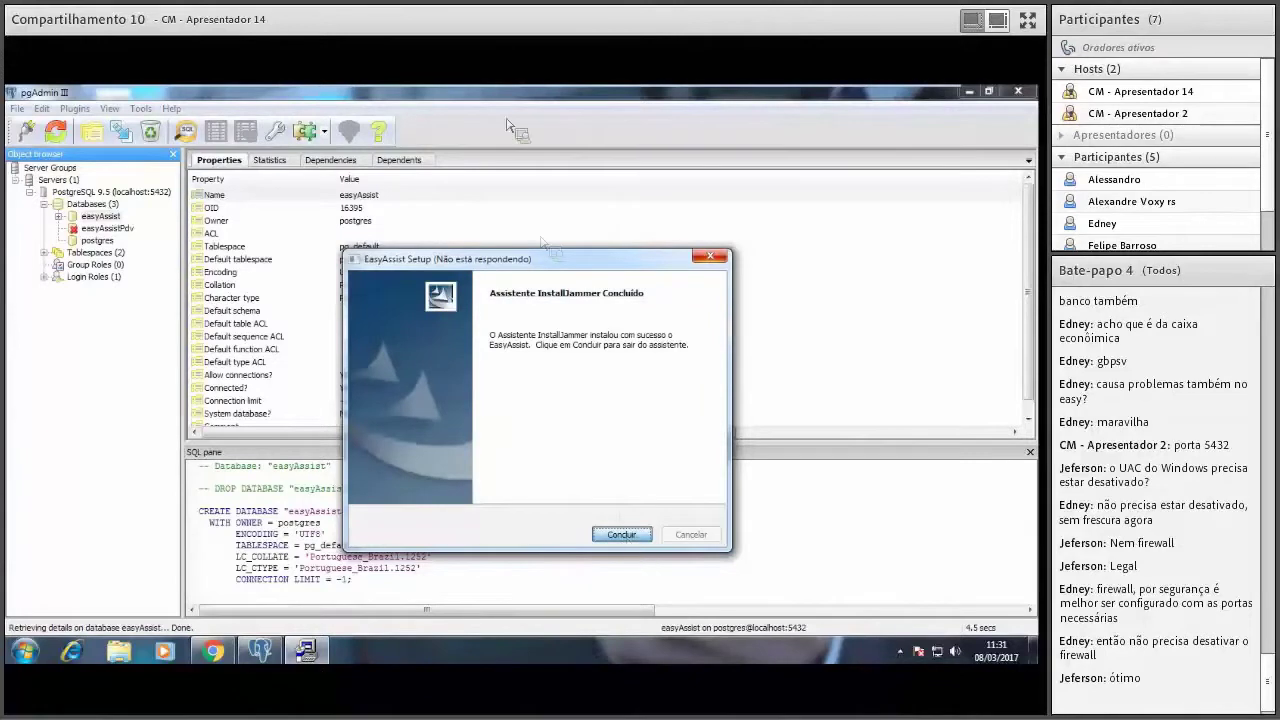
Bring up the Services window and browse to the EasyAssist EA services, glancing at EAIntegrator.
click(24, 651)
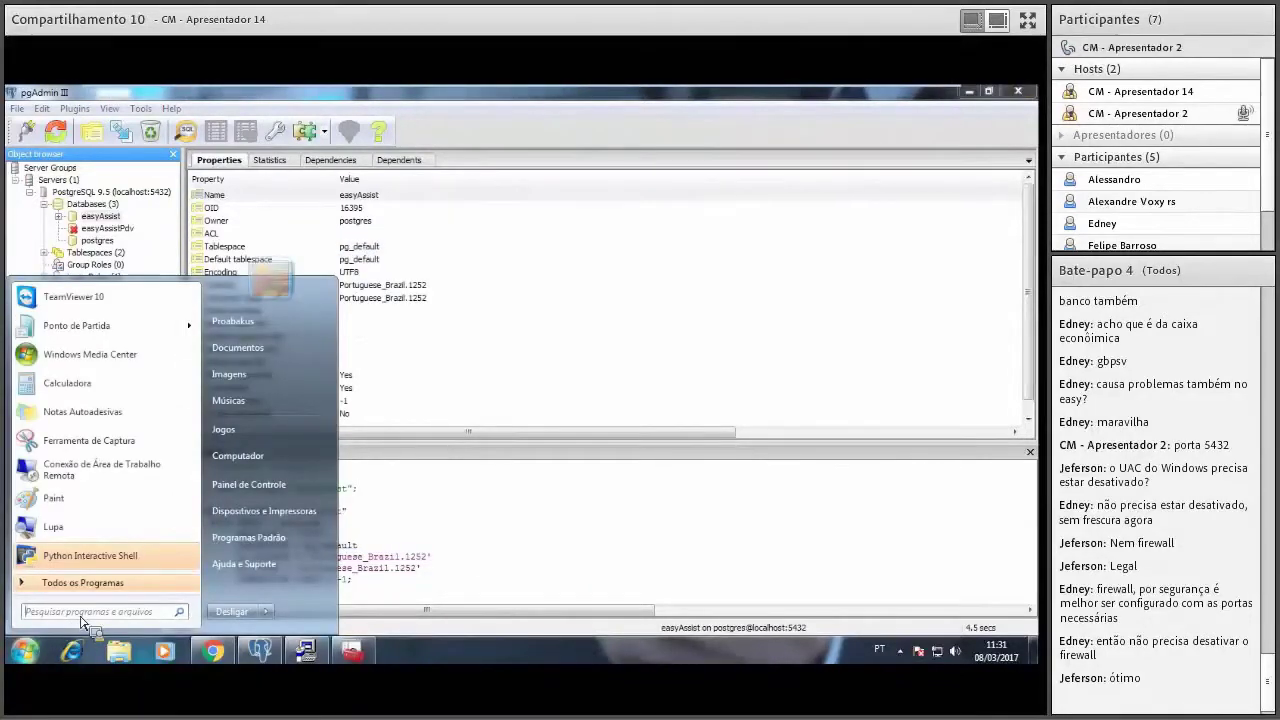
click(325, 668)
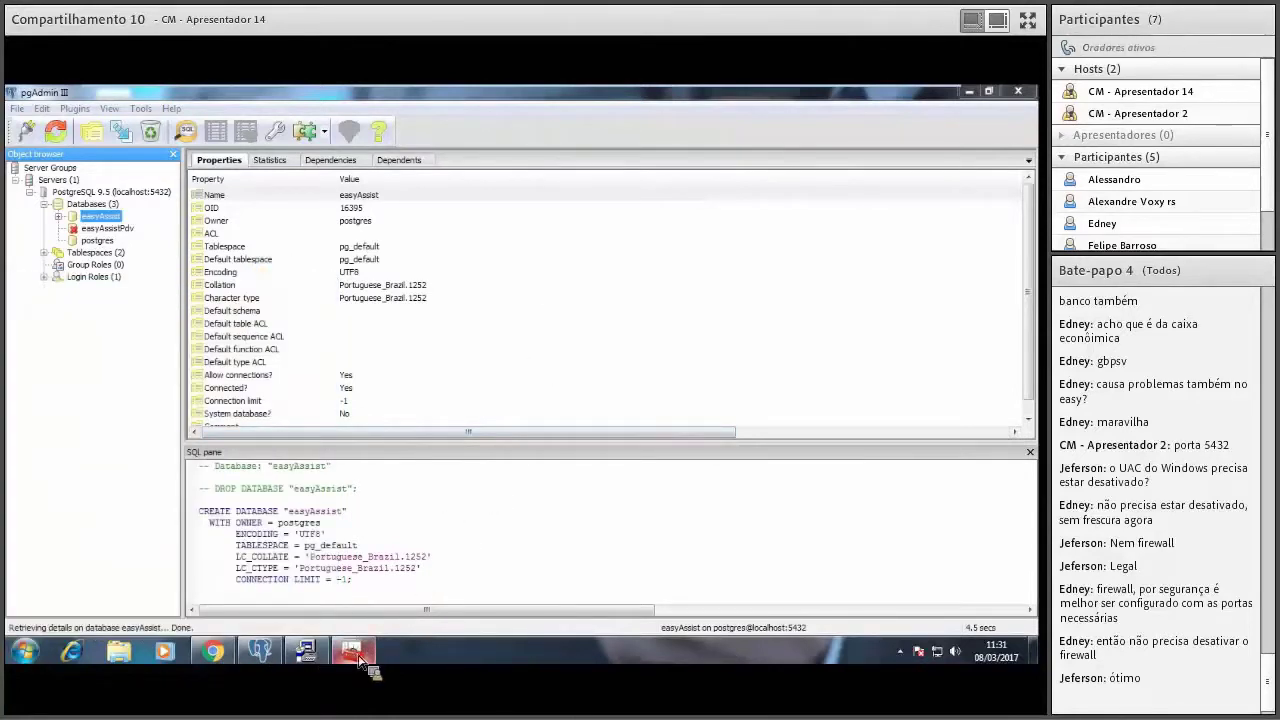
click(358, 656)
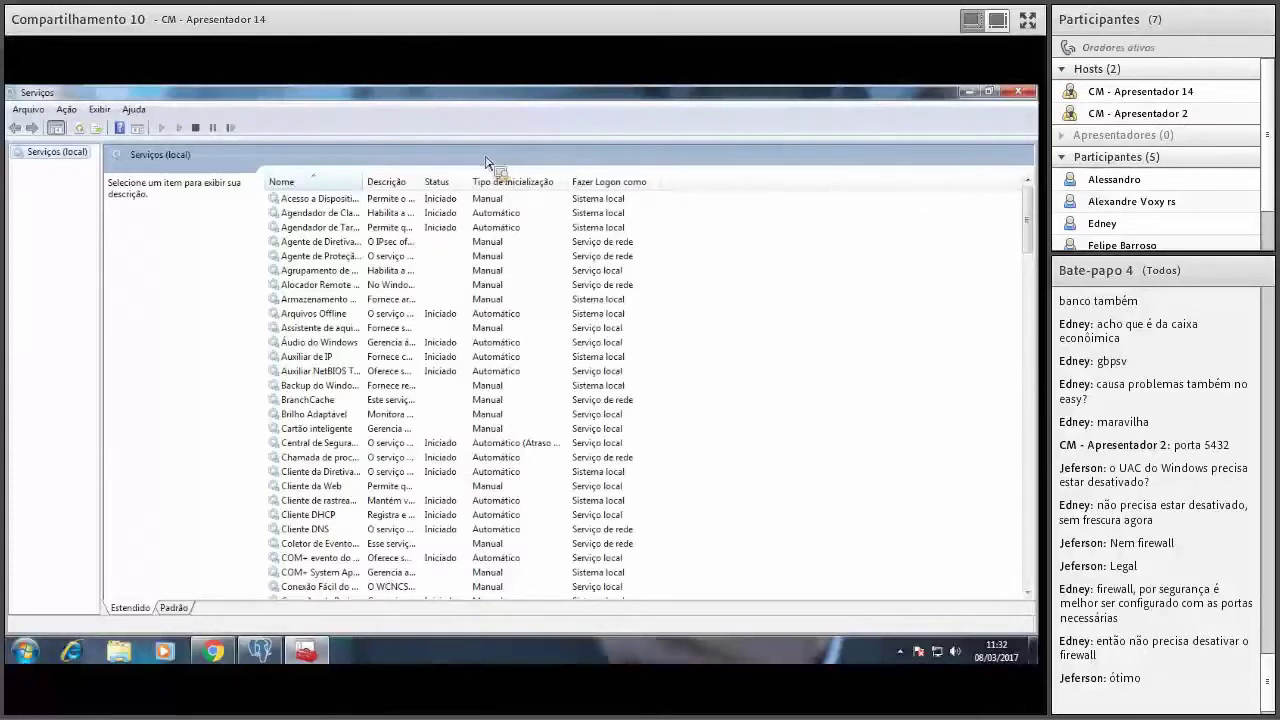
click(325, 271)
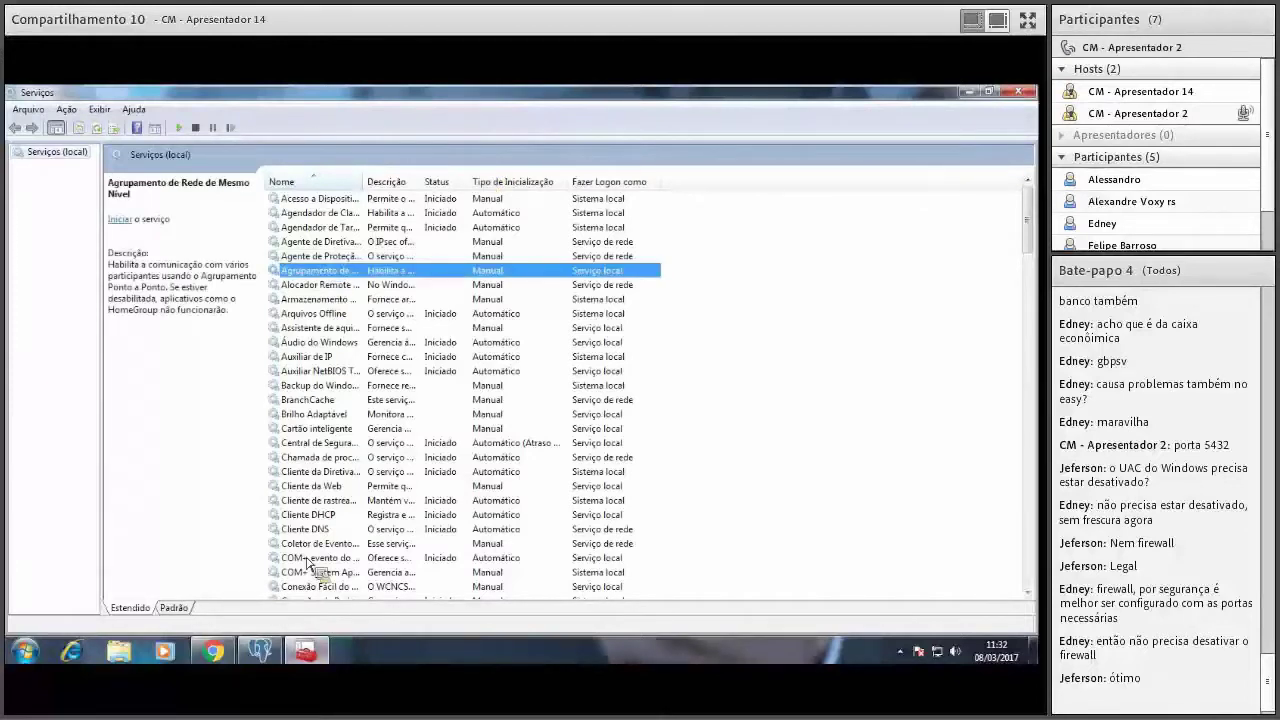
click(308, 653)
click(316, 660)
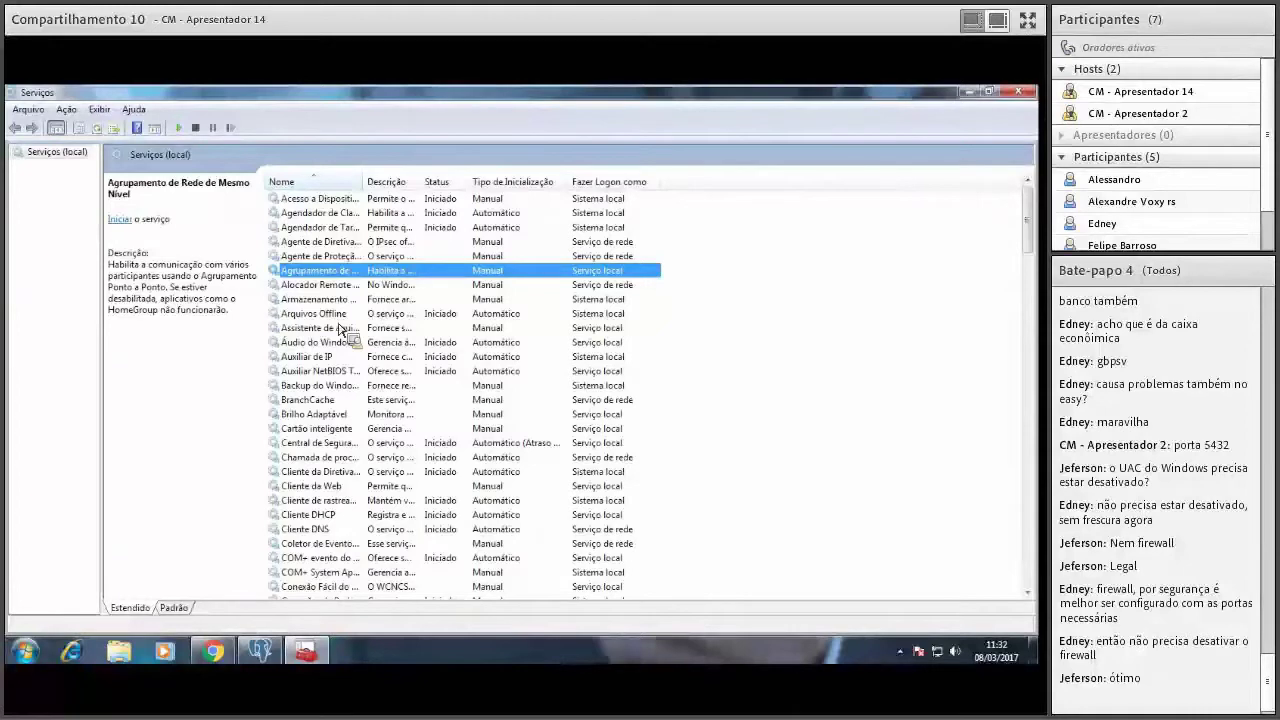
key(e)
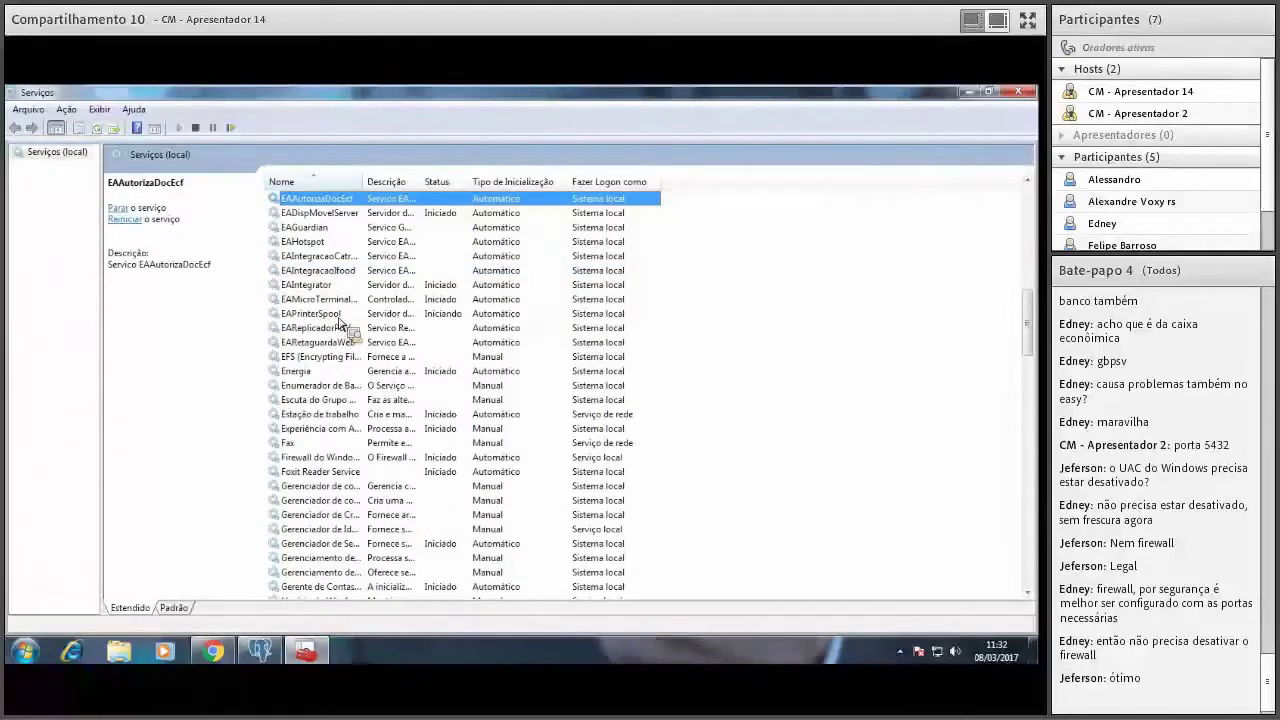
click(320, 213)
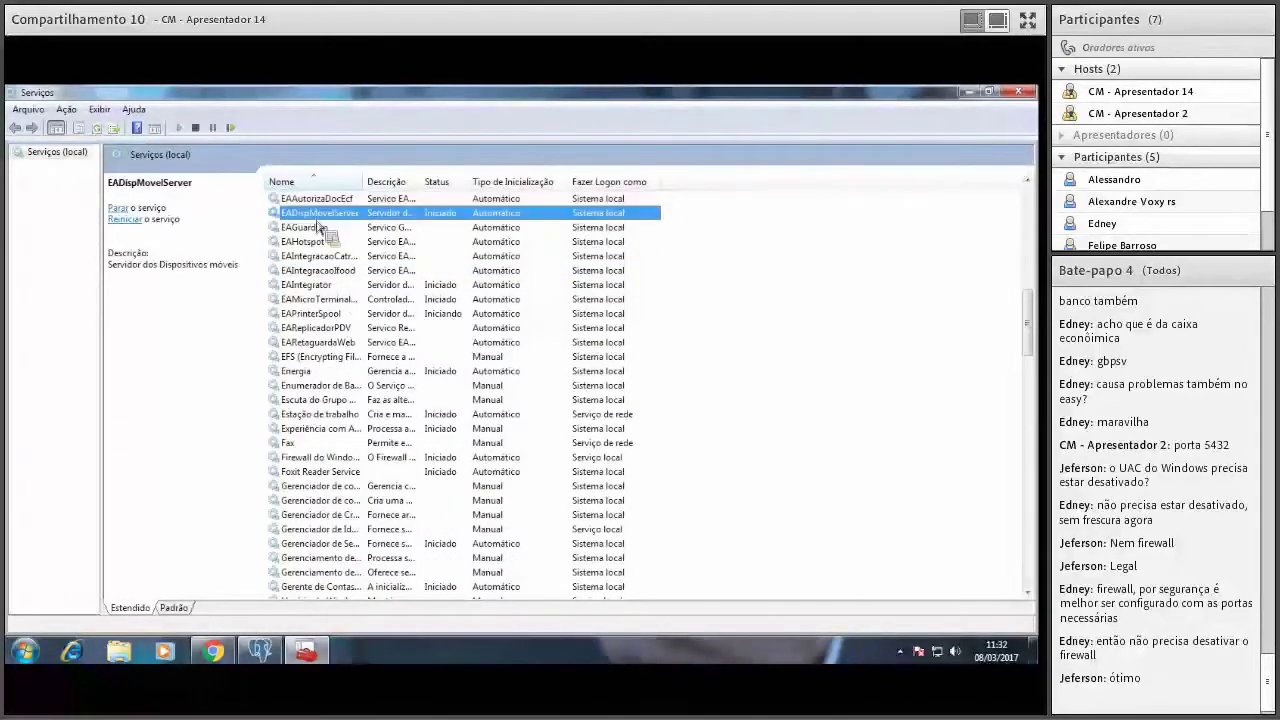
double_click(315, 284)
key(Escape)
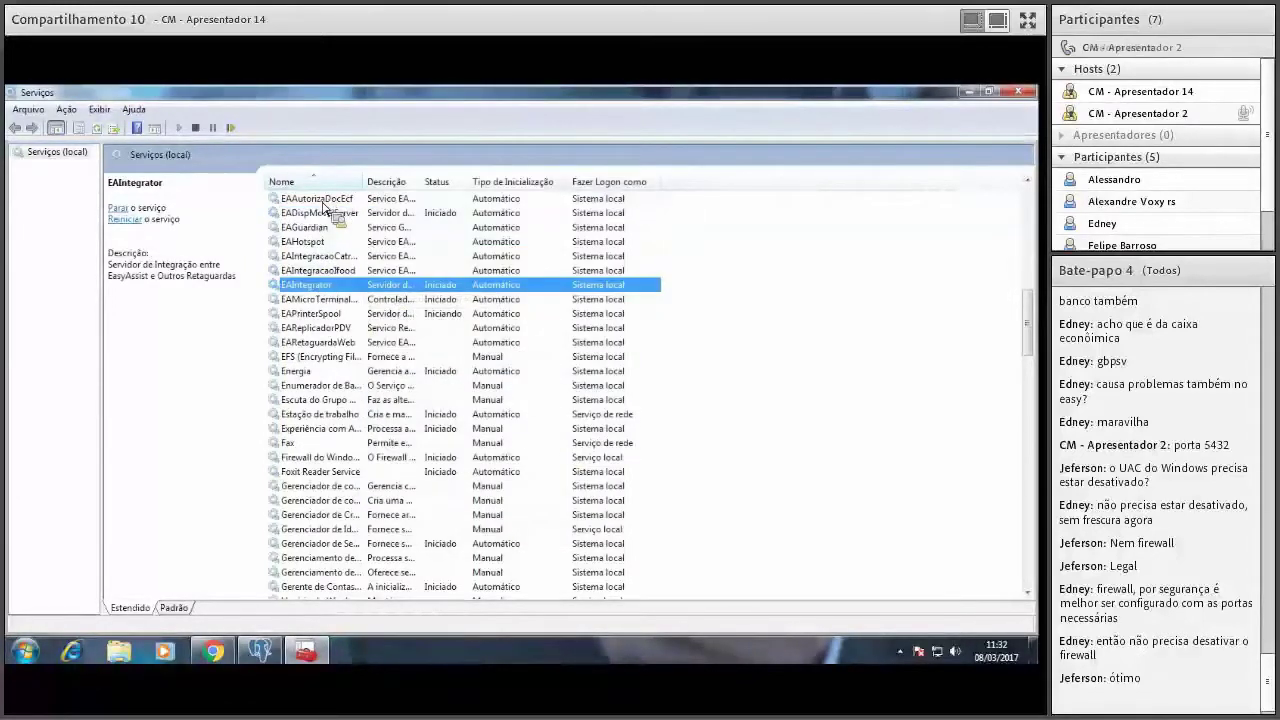
Review the Recuperação settings of EAGuardian and EAHotspot, closing each without changes.
click(313, 229)
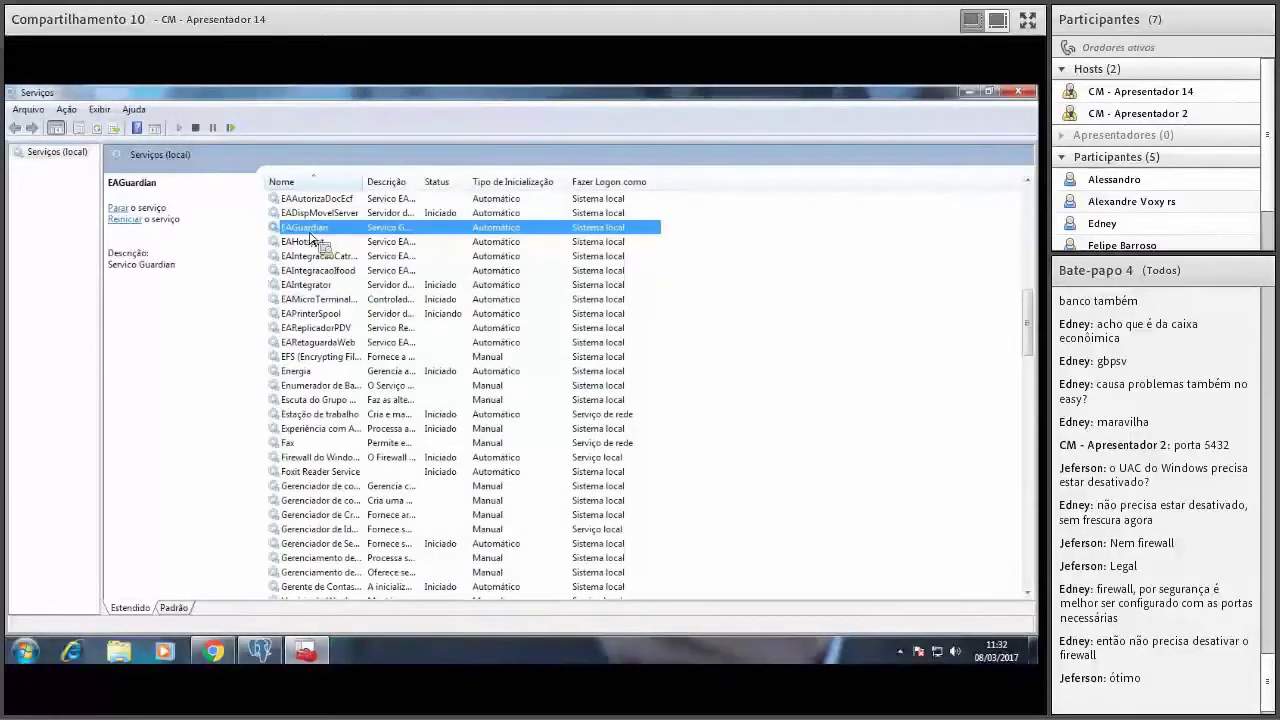
right_click(311, 238)
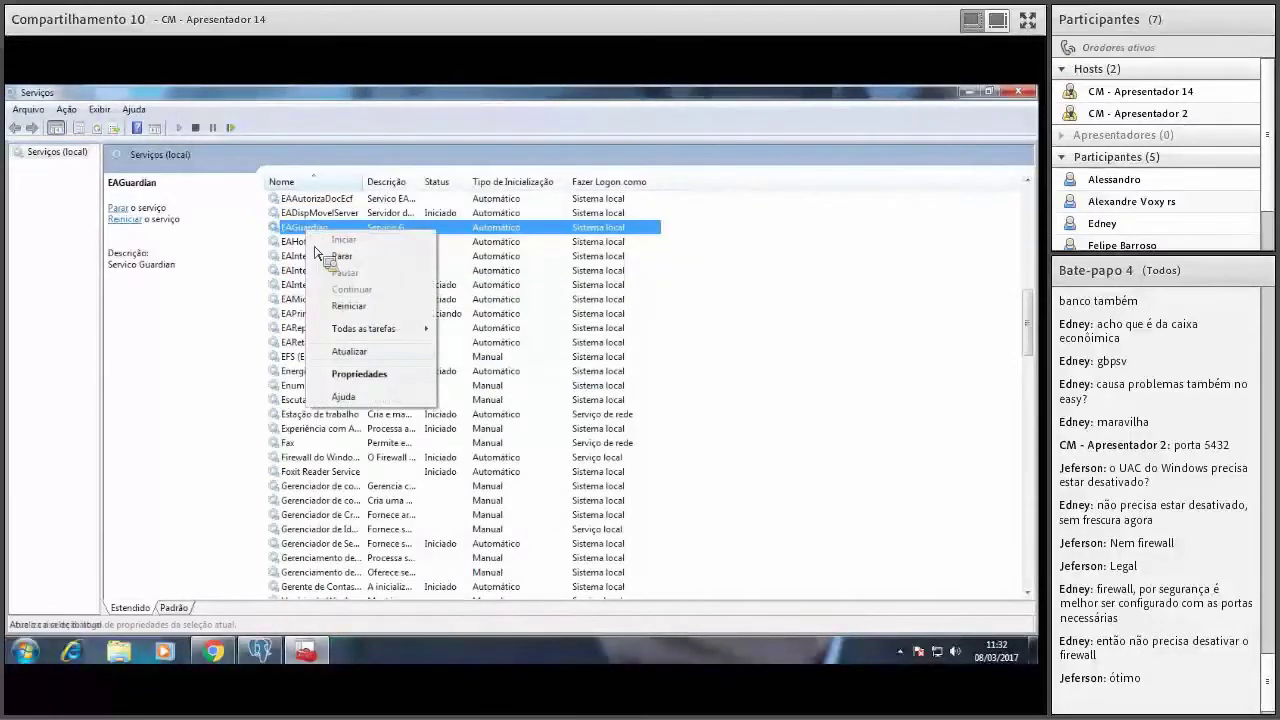
click(366, 376)
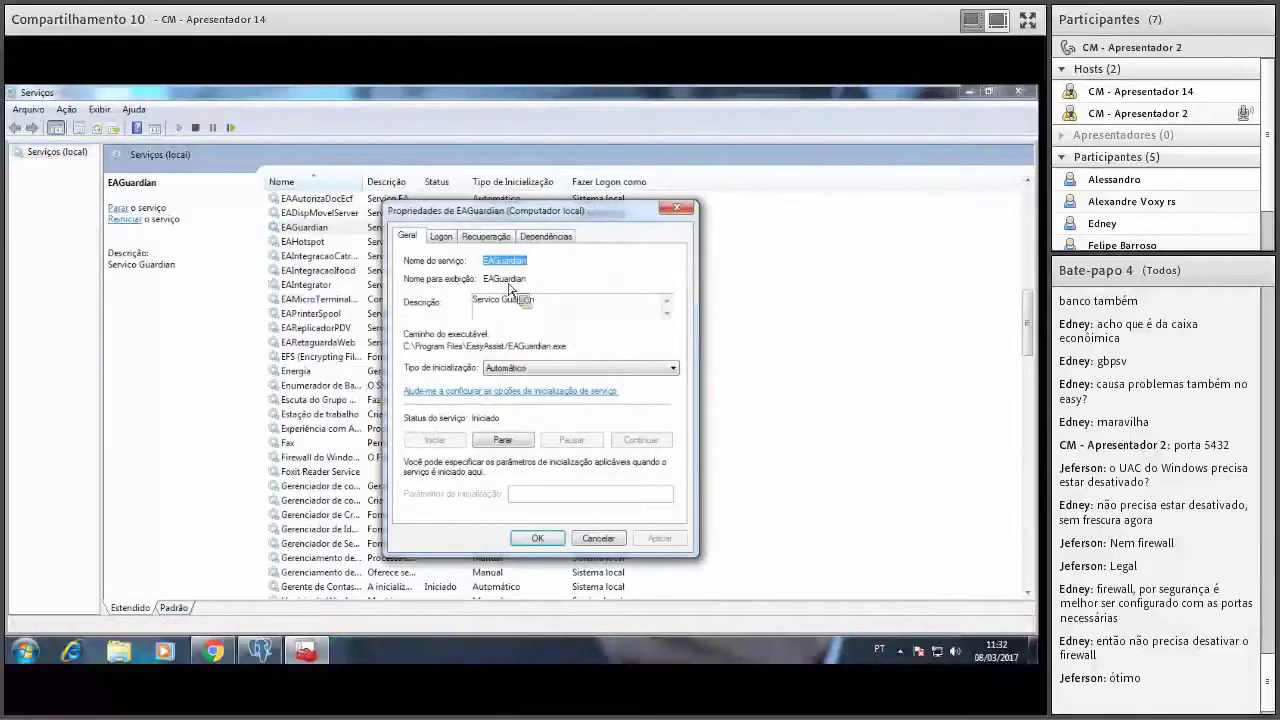
click(499, 238)
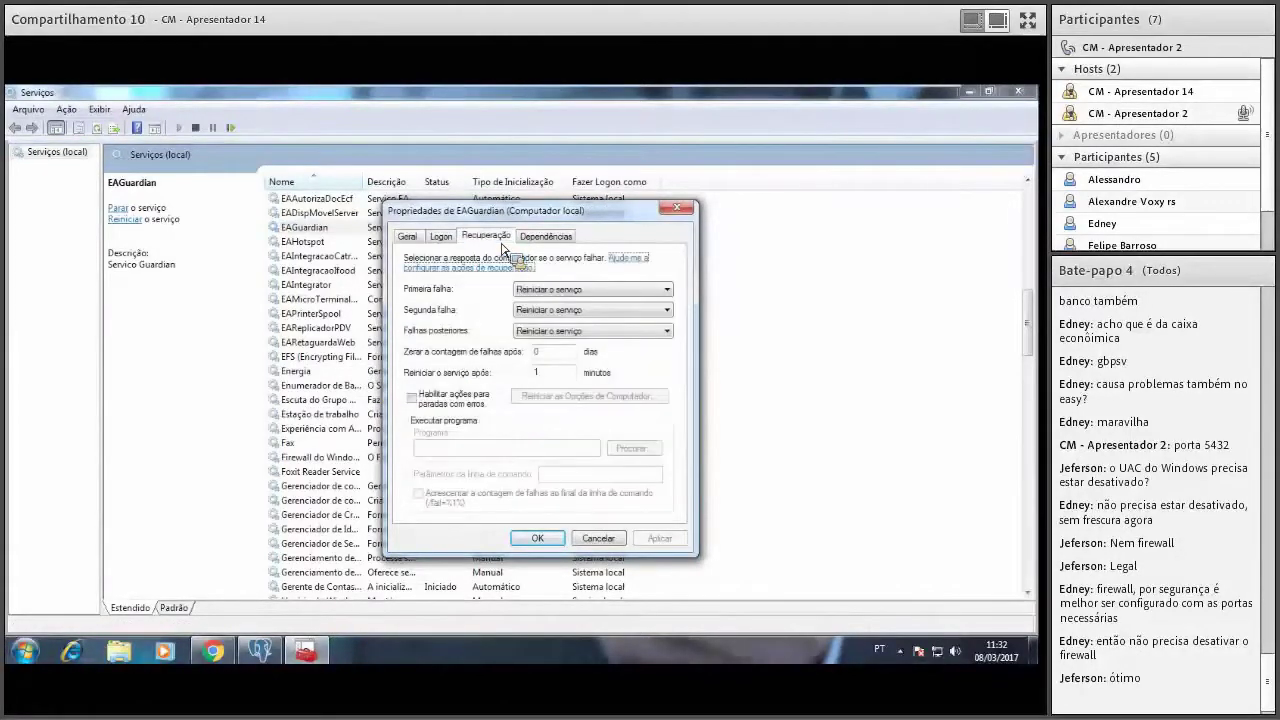
click(598, 538)
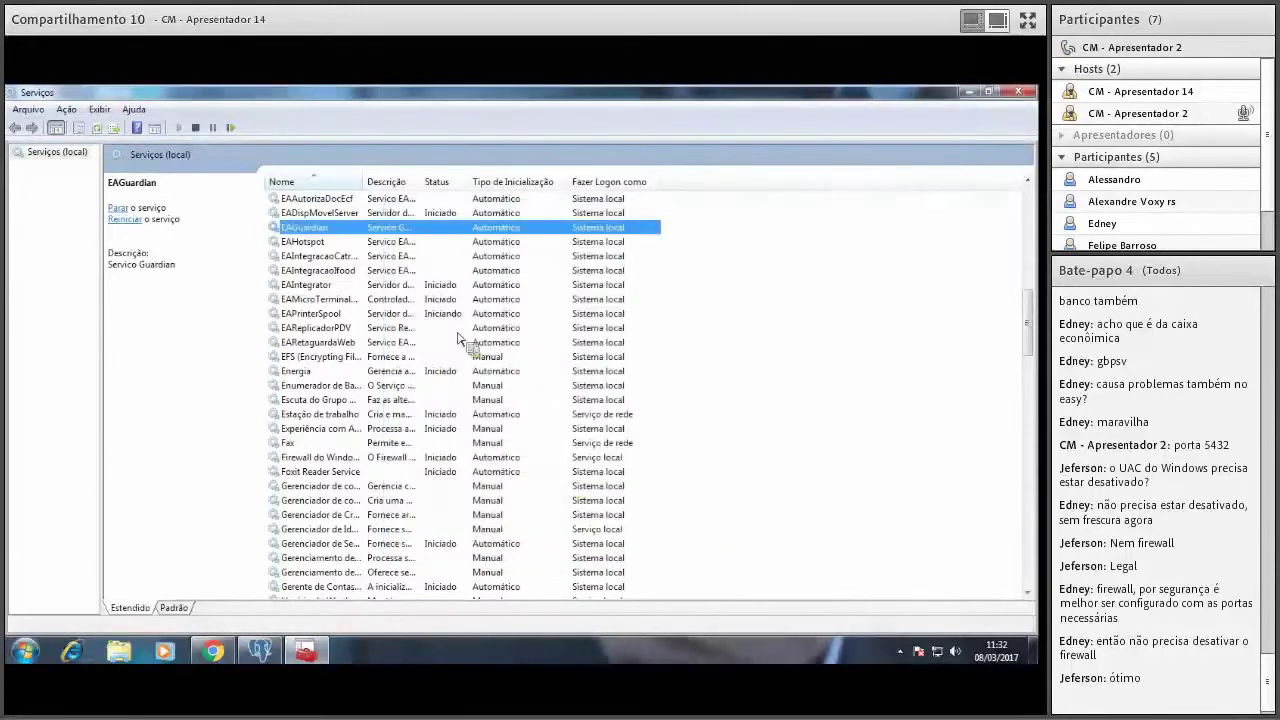
right_click(404, 240)
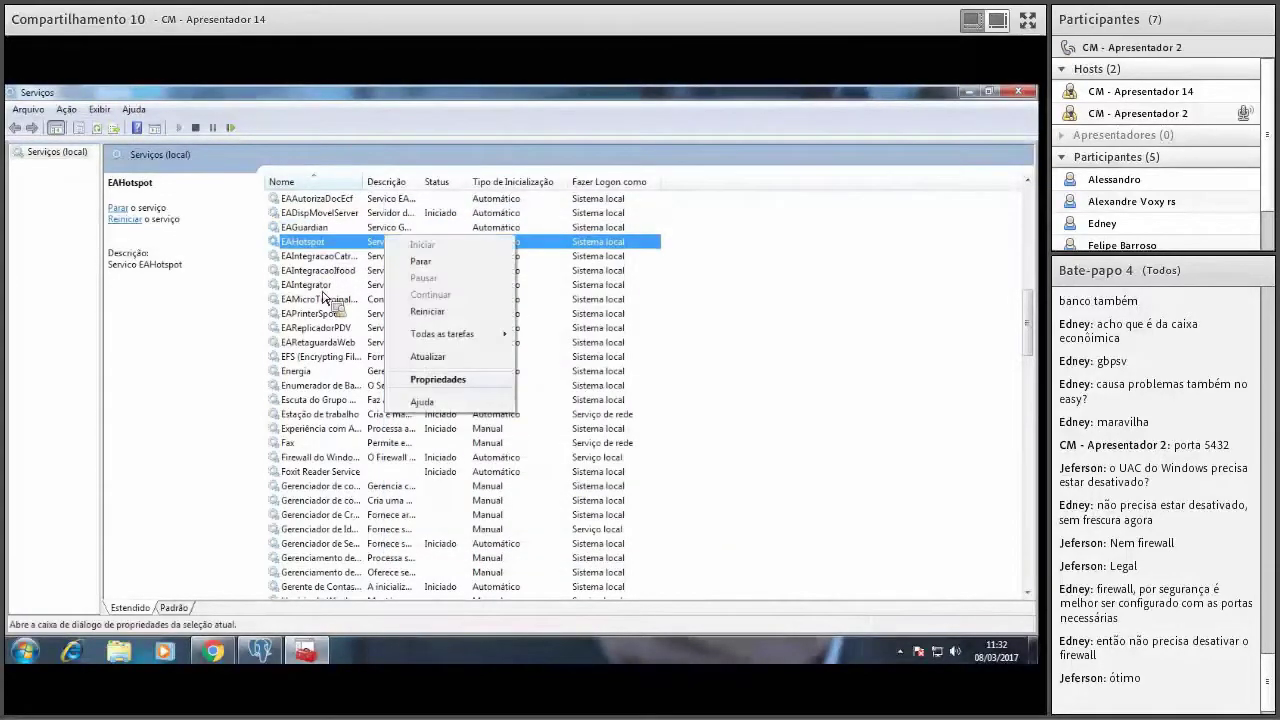
click(431, 384)
click(486, 236)
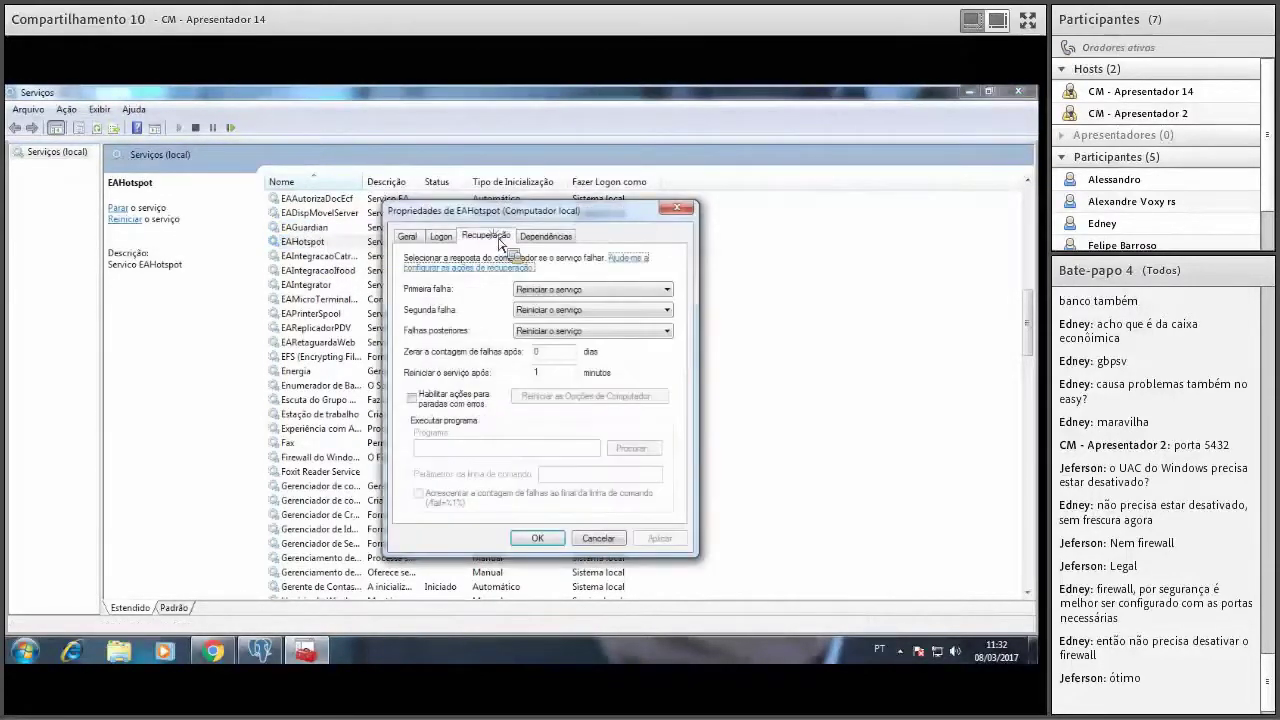
click(605, 539)
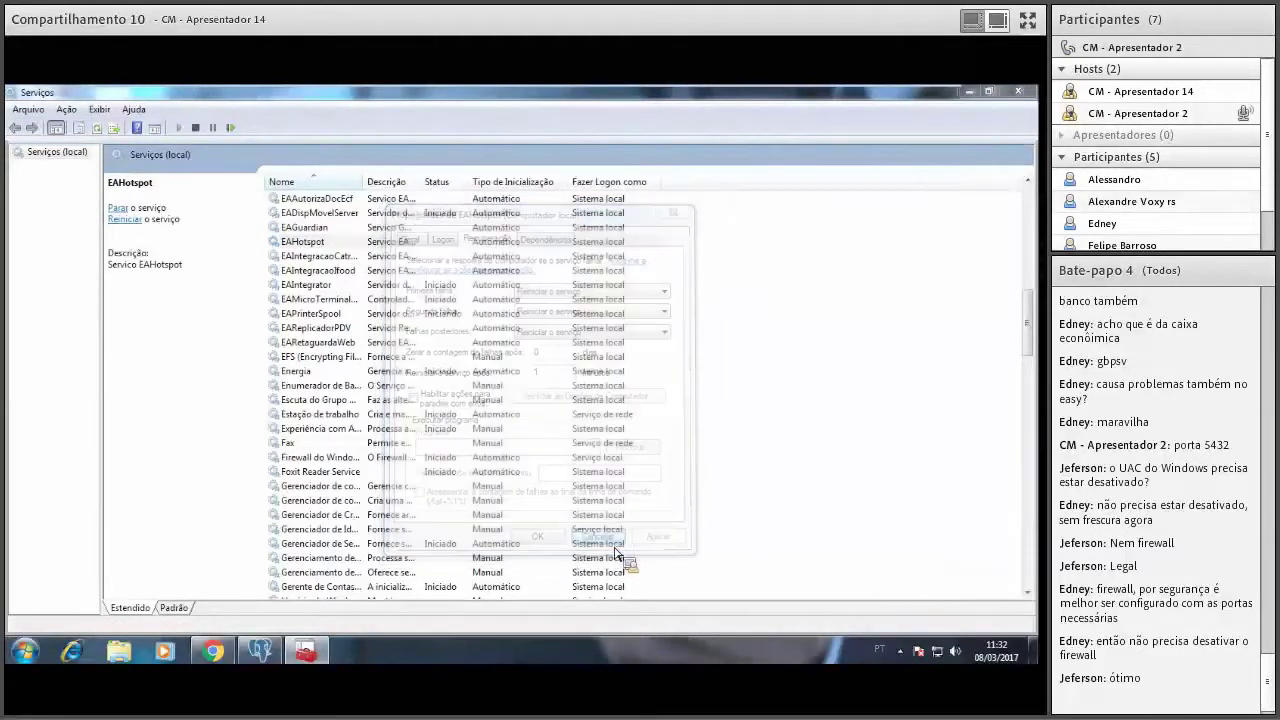
Check EAIntegracaoIfood's recovery and dependency on postgresql-9.5, then jump to postgresql-9.5.
click(335, 271)
right_click(333, 272)
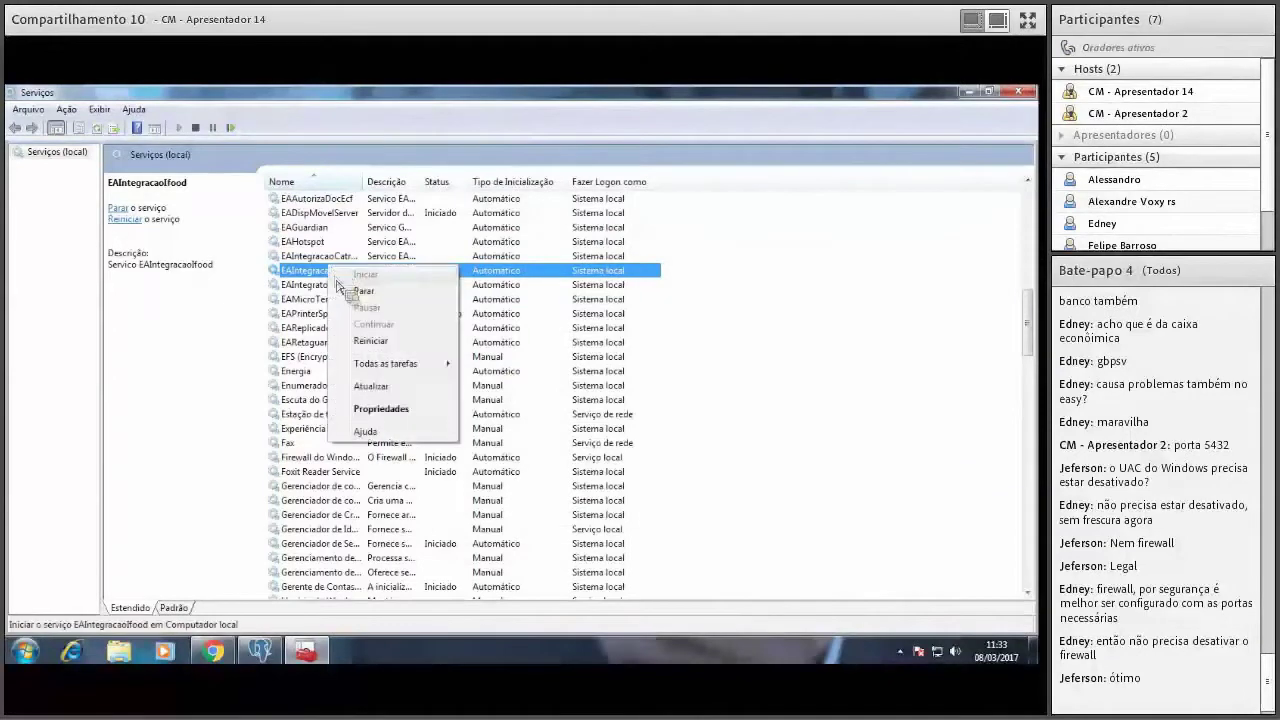
click(424, 404)
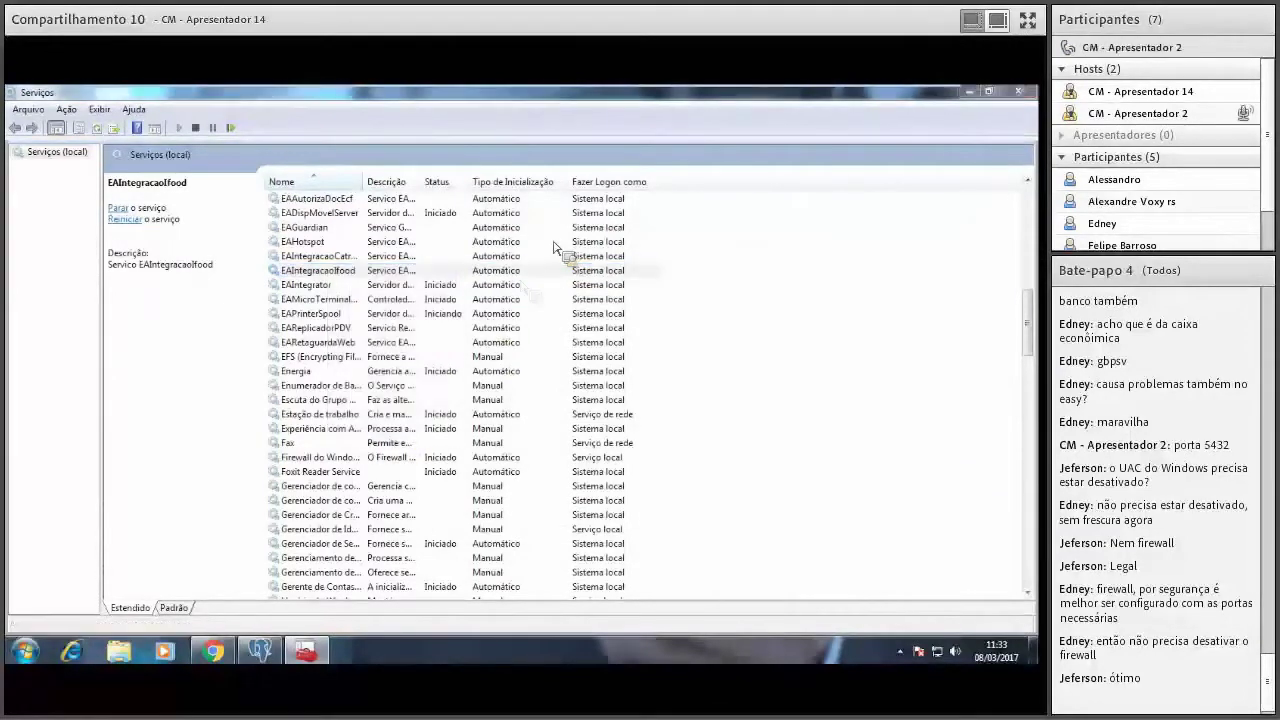
click(486, 236)
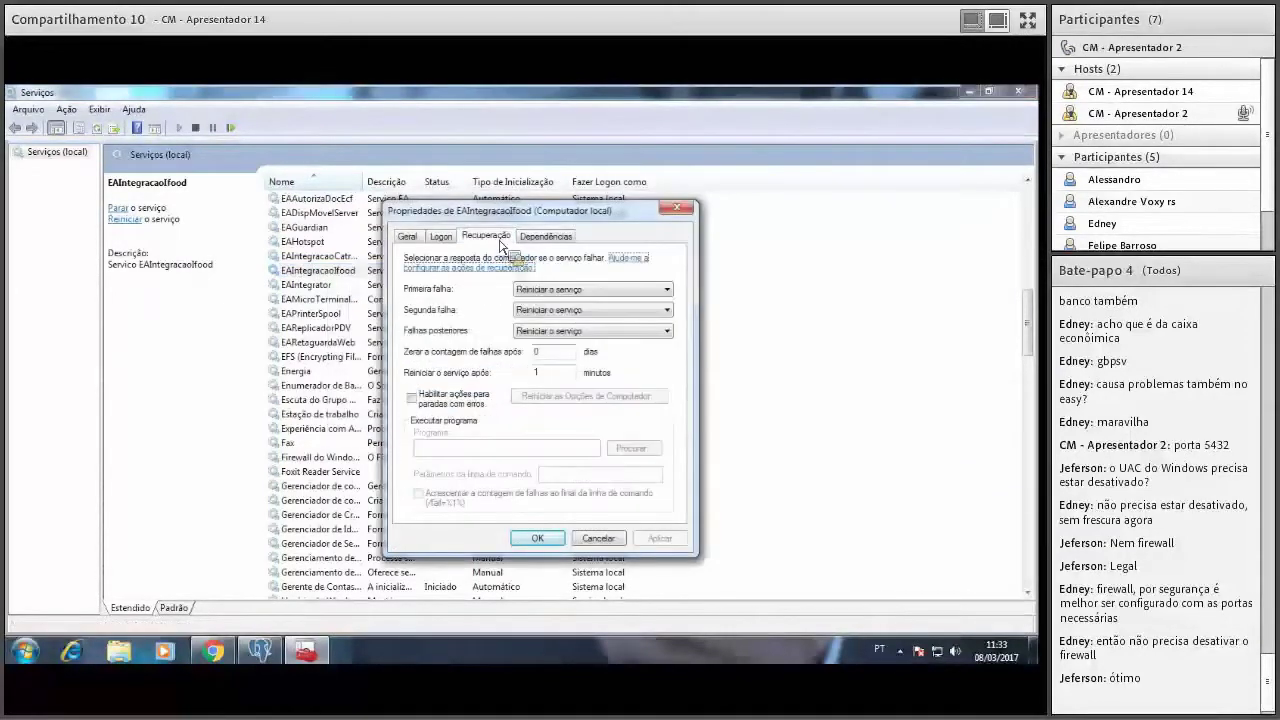
click(548, 237)
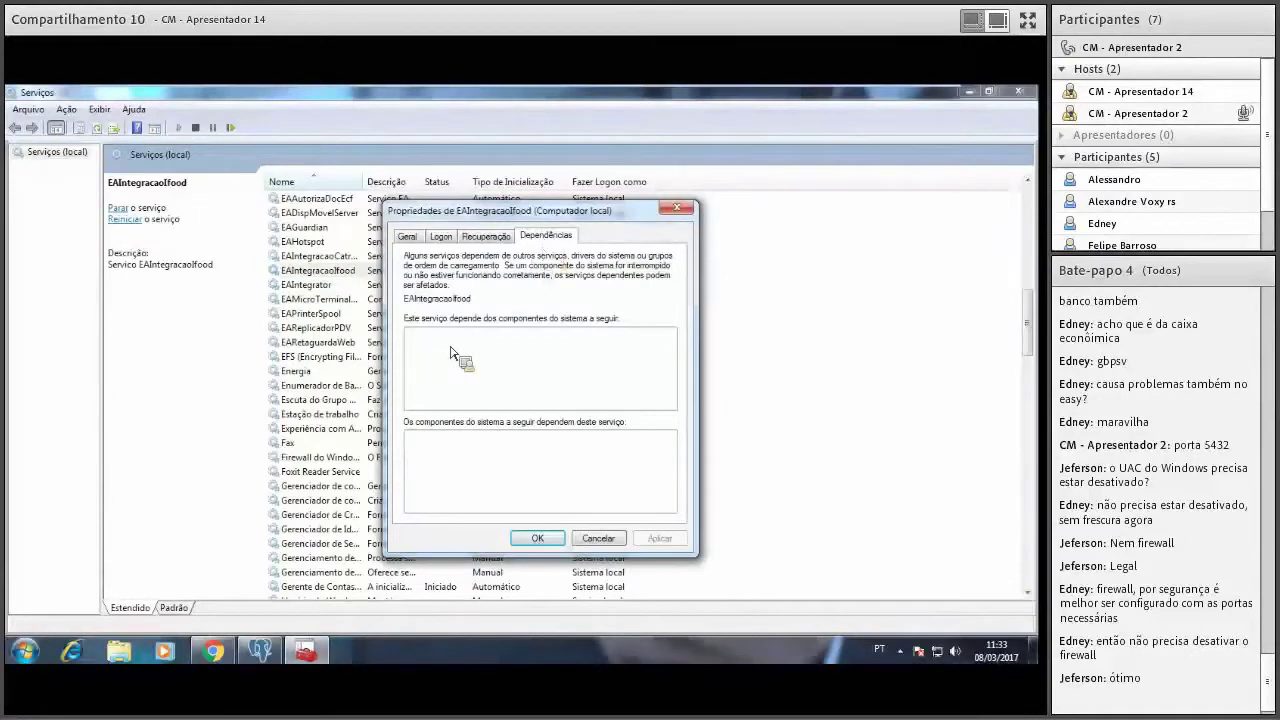
click(600, 538)
text(po)
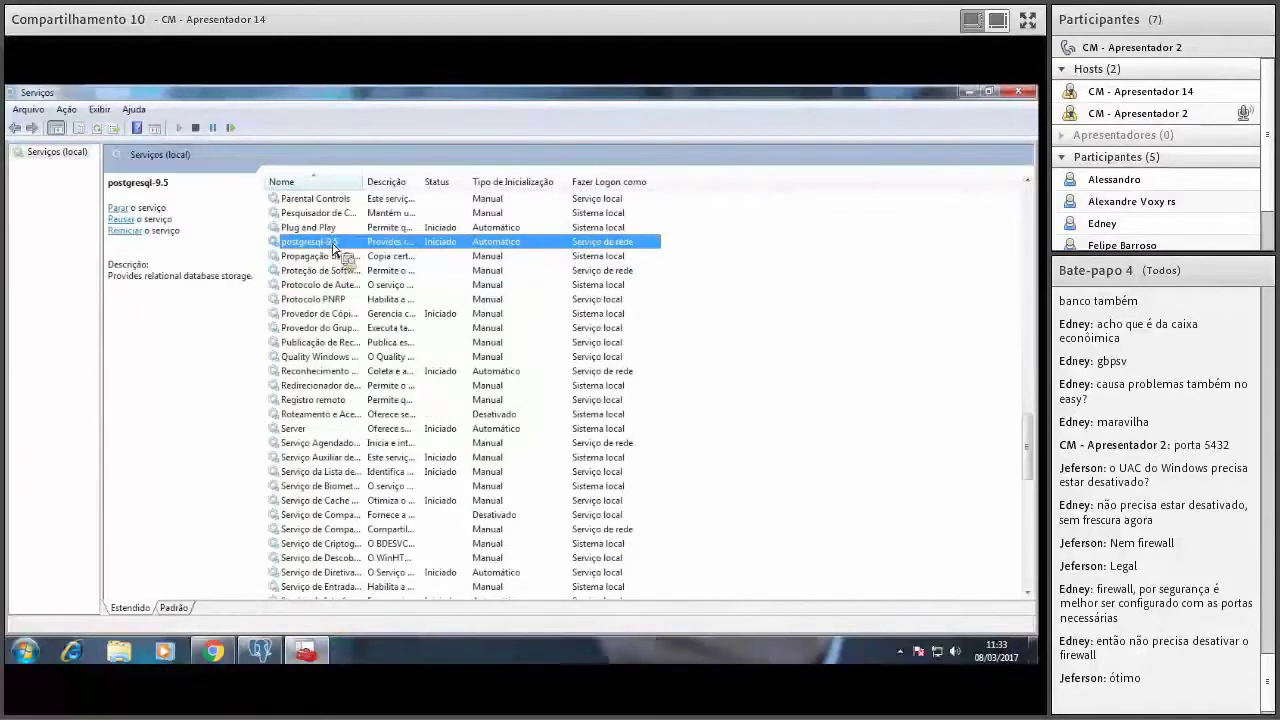
Attempt to stop postgresql-9.5, then decline stopping it and its dependent services.
click(126, 208)
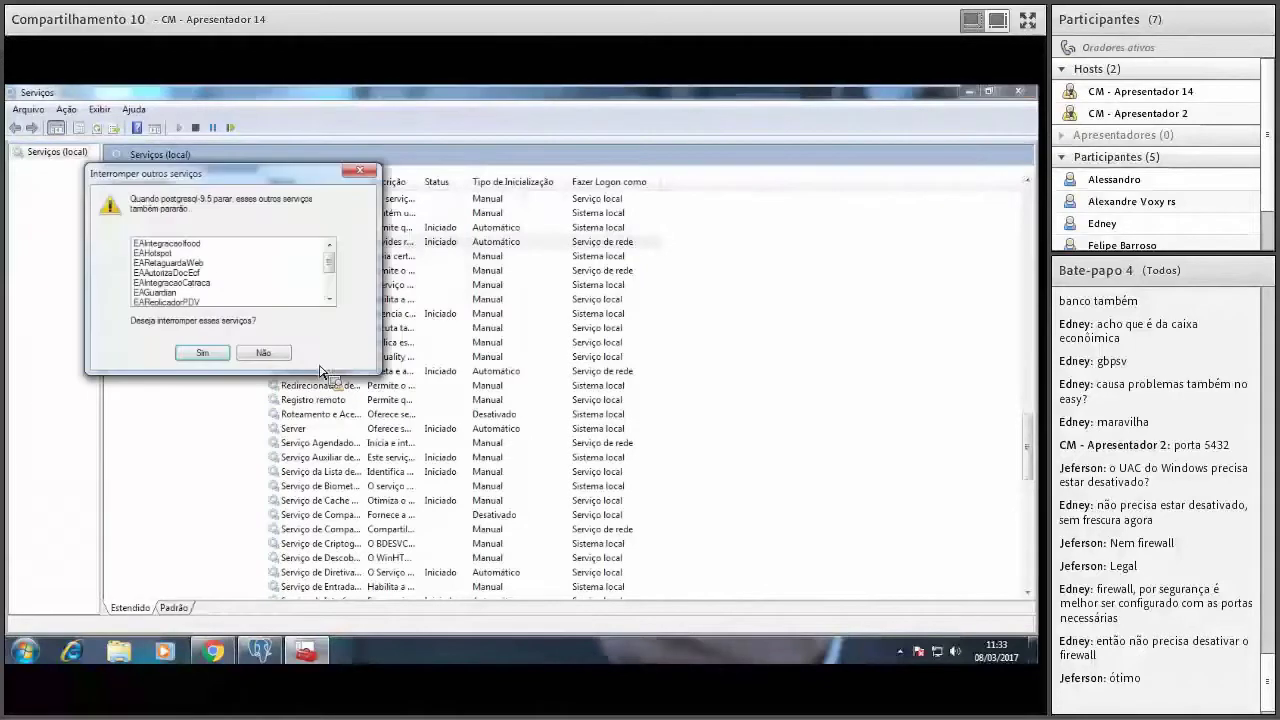
scroll(331, 286, down, 2)
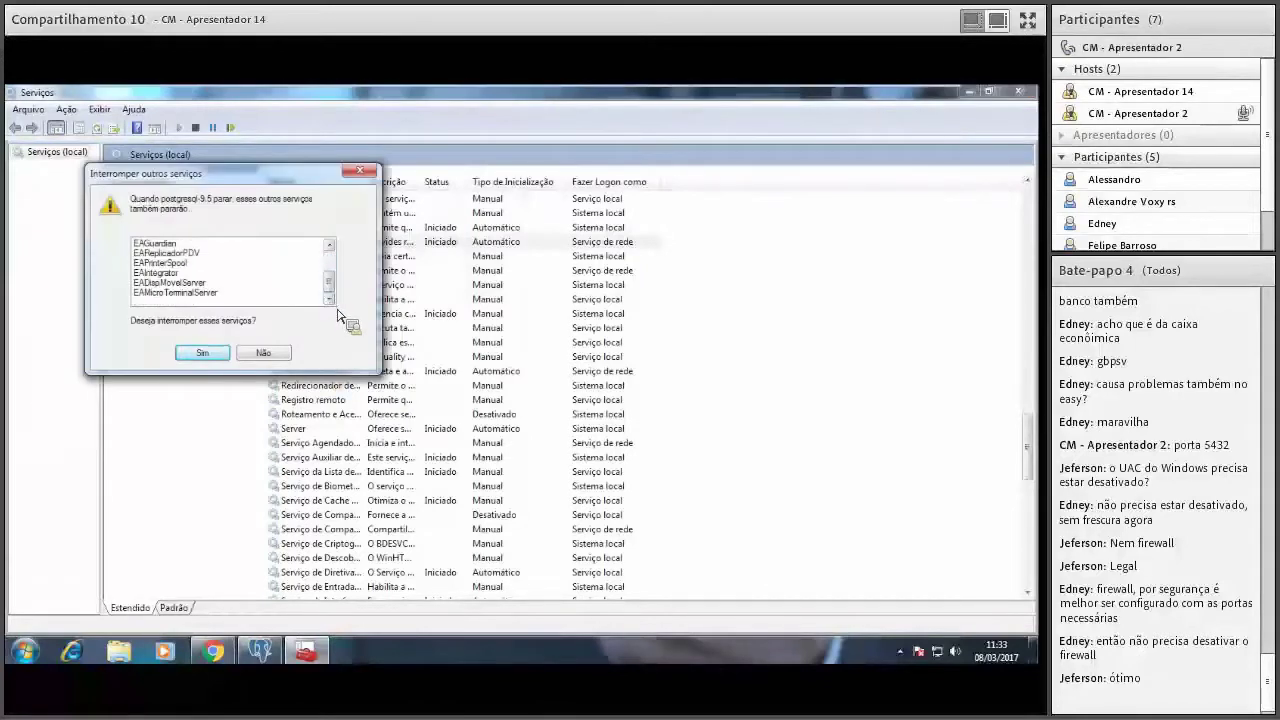
click(263, 352)
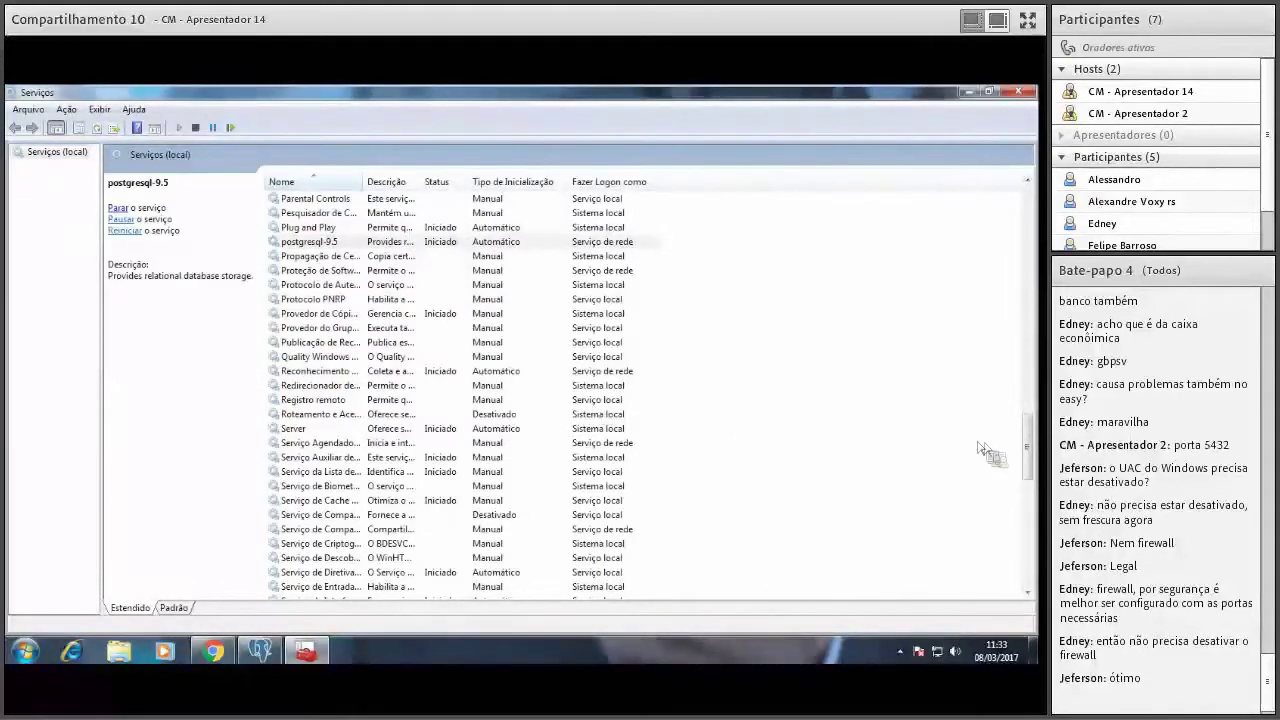
drag(1025, 430, 1014, 327)
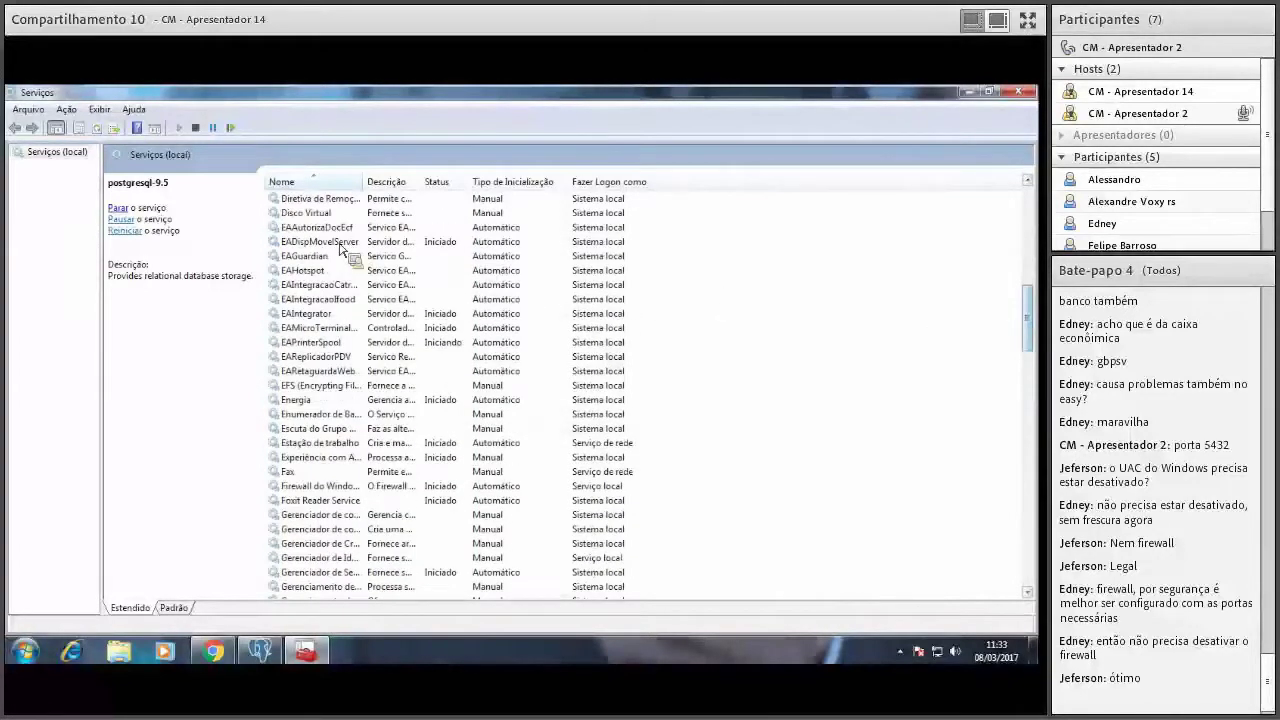
Browse the EA services' status, including EAReplicadorPDV and EAIntegracaoIfood.
text(eai)
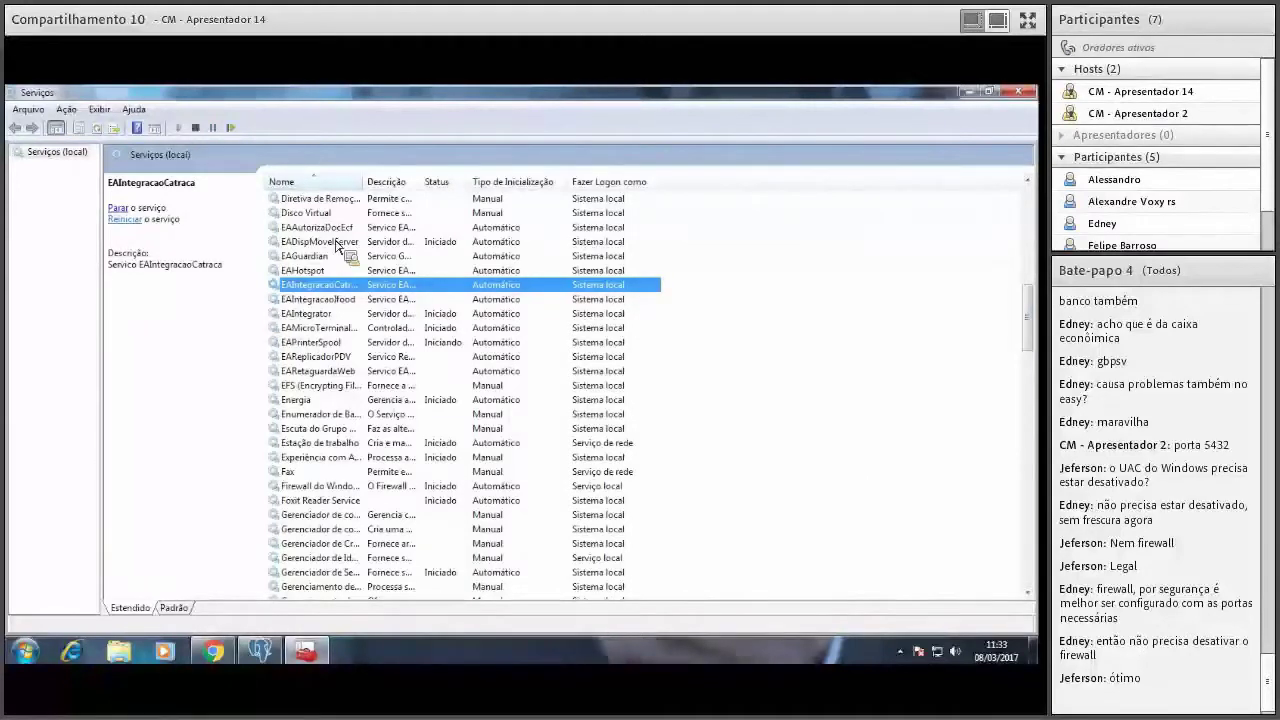
key(Home)
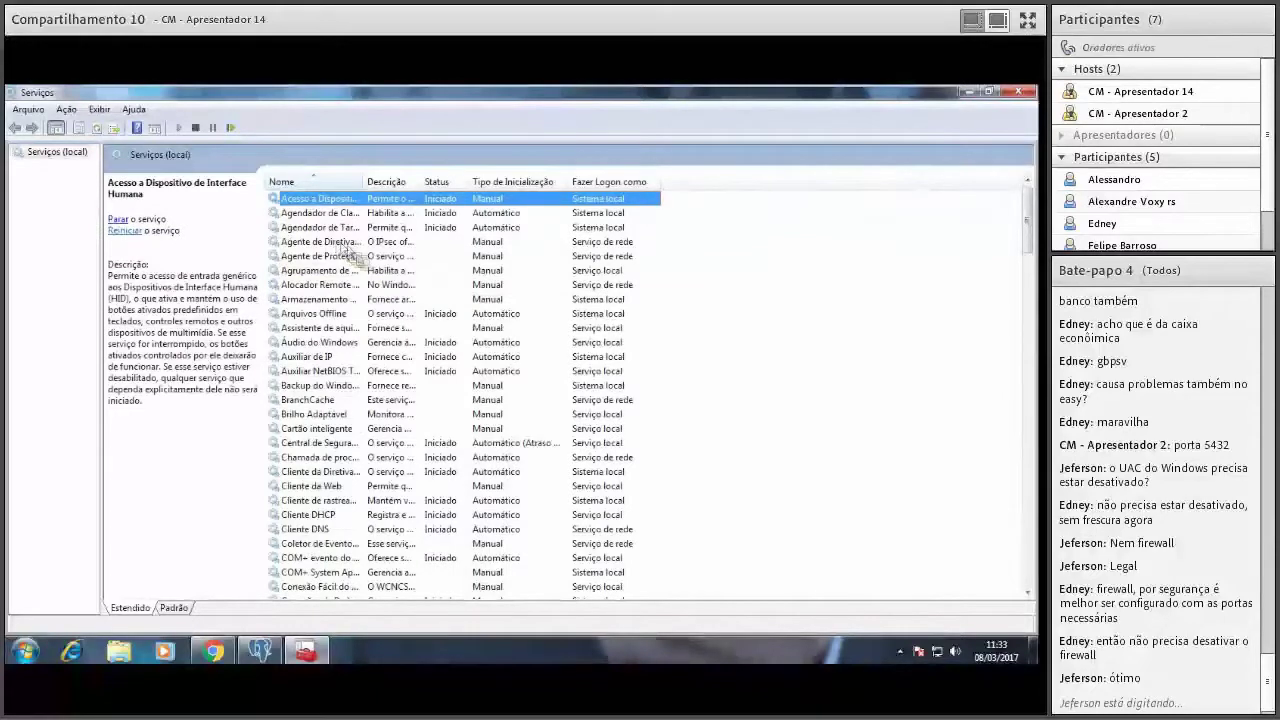
click(338, 245)
key(e)
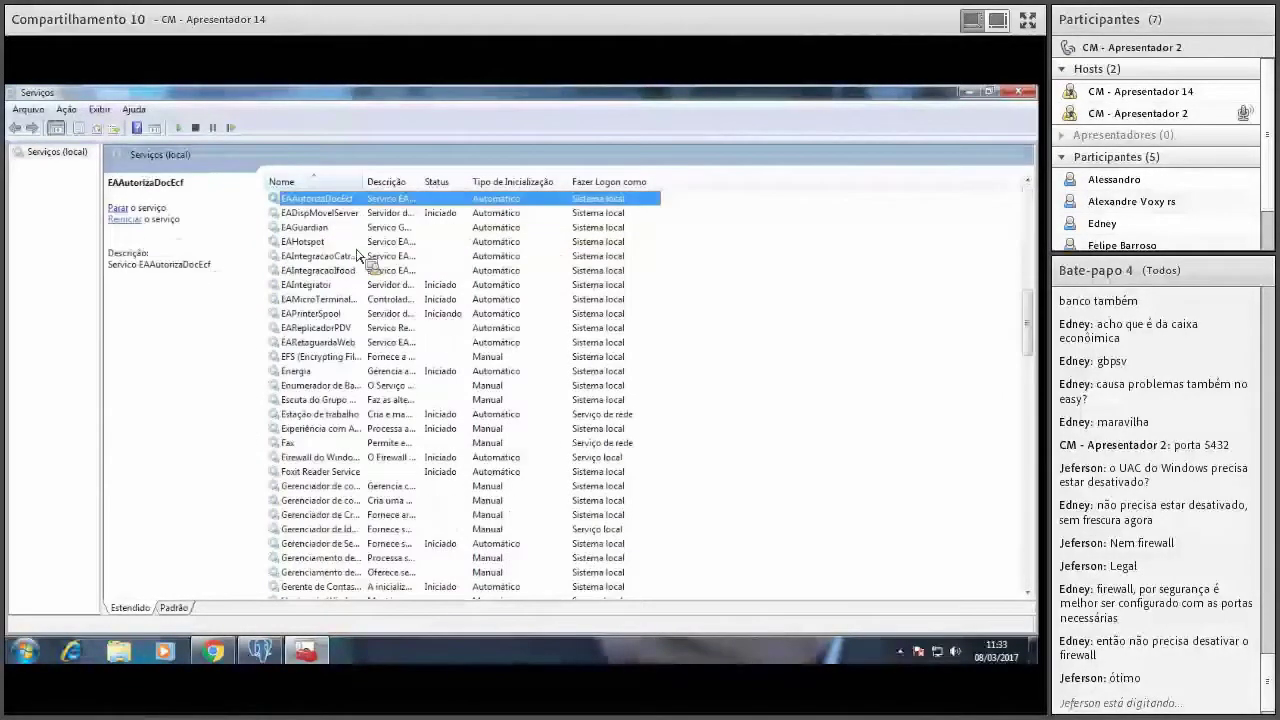
key(p)
click(326, 328)
key(Up)
key(Up)
key(Up)
key(Up)
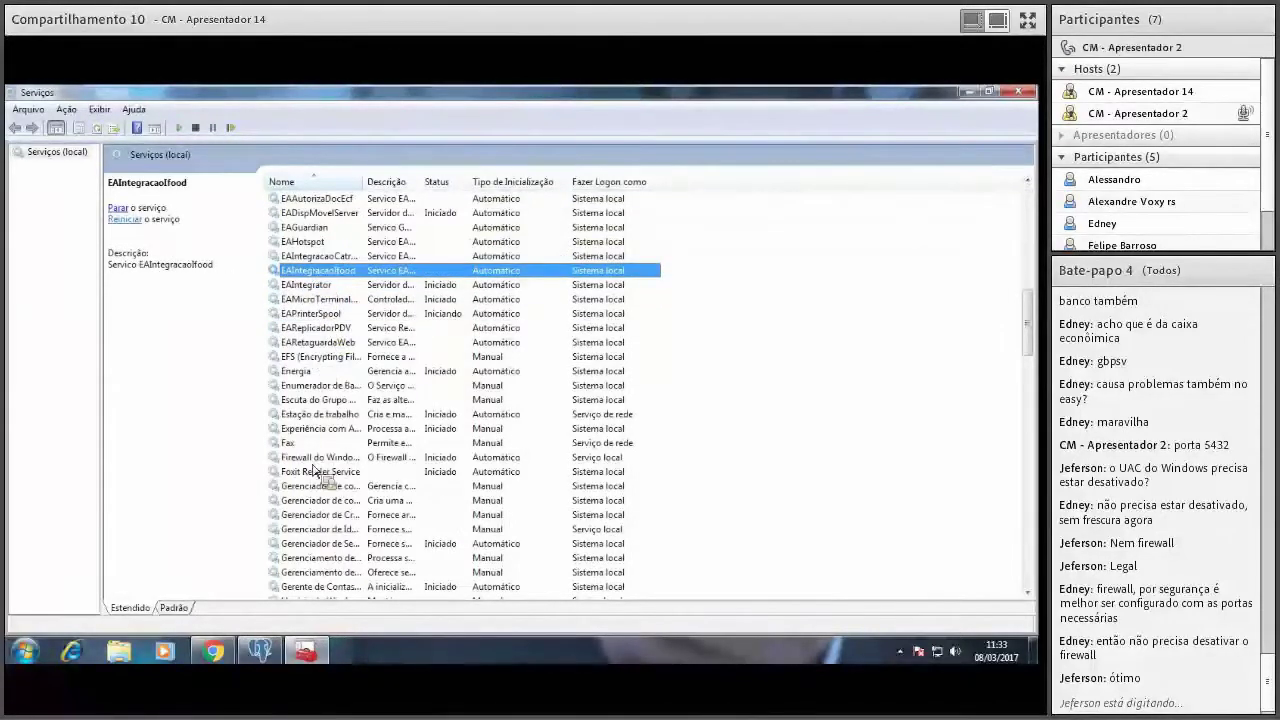
click(22, 655)
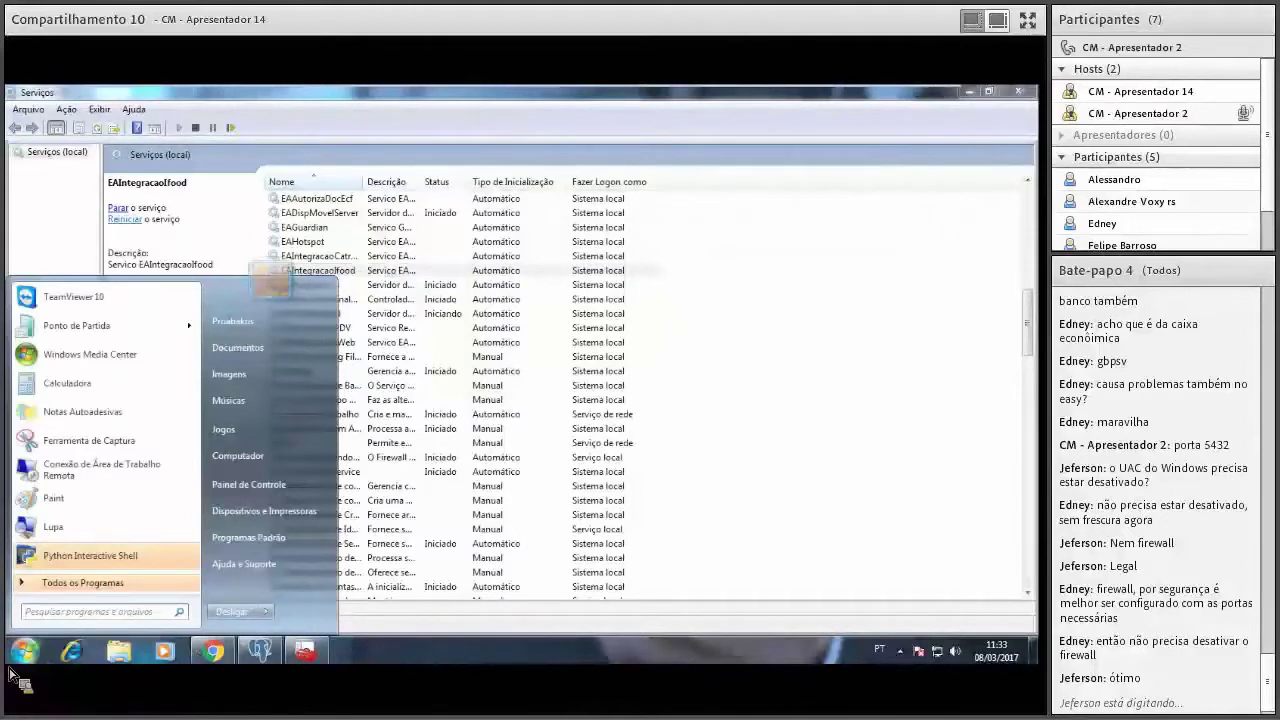
Search 'firew' and launch Firewall do Windows com Segurança Avançada.
text(firew)
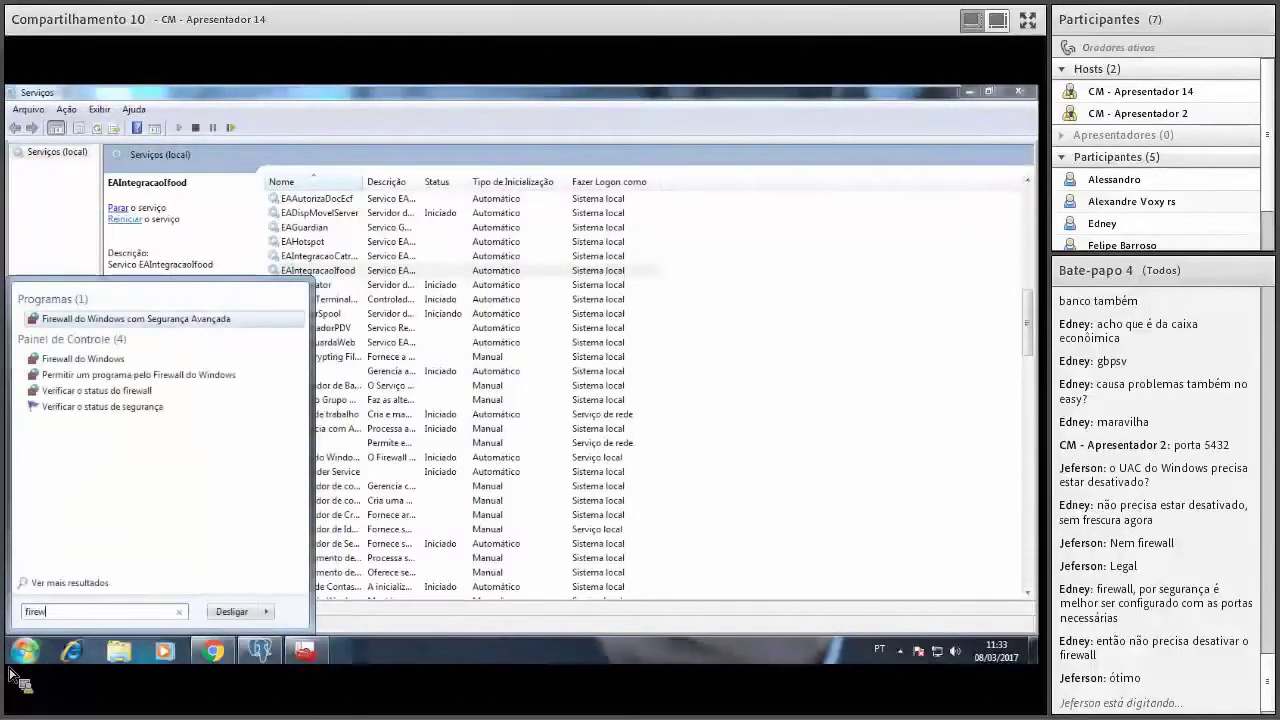
click(105, 360)
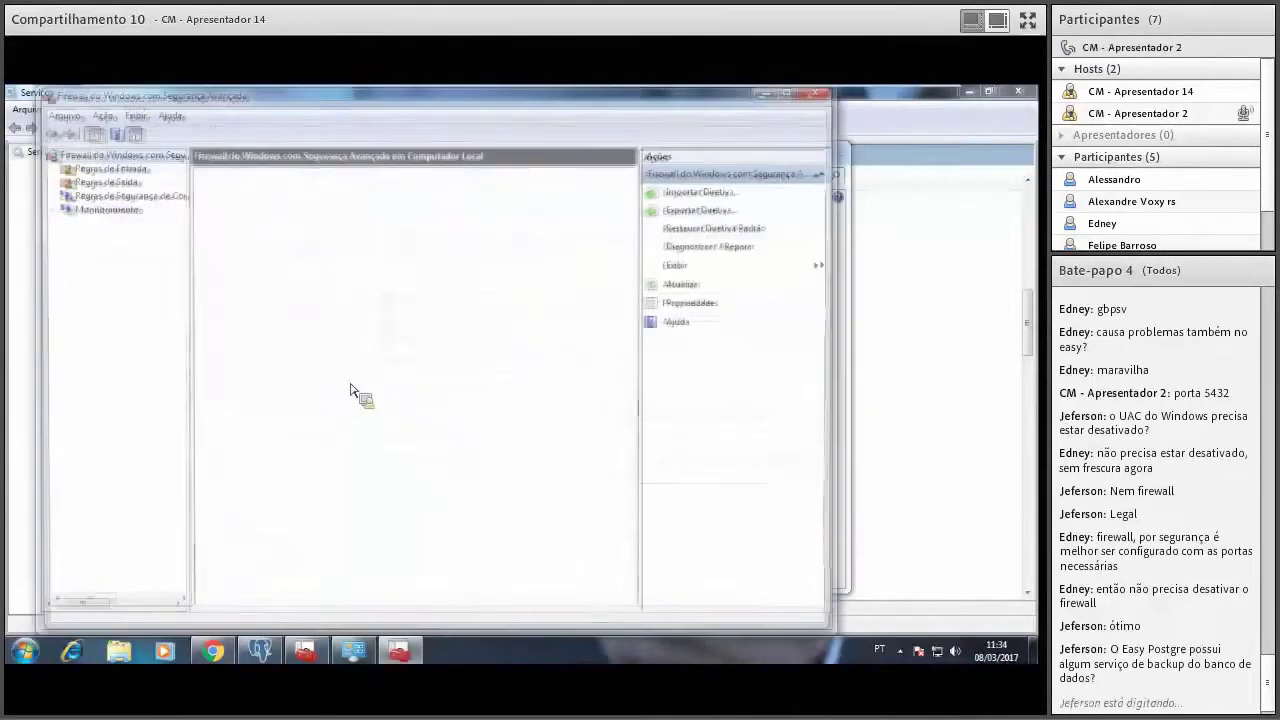
Start a new port-based inbound rule for TCP local ports 7500-7510.
click(132, 173)
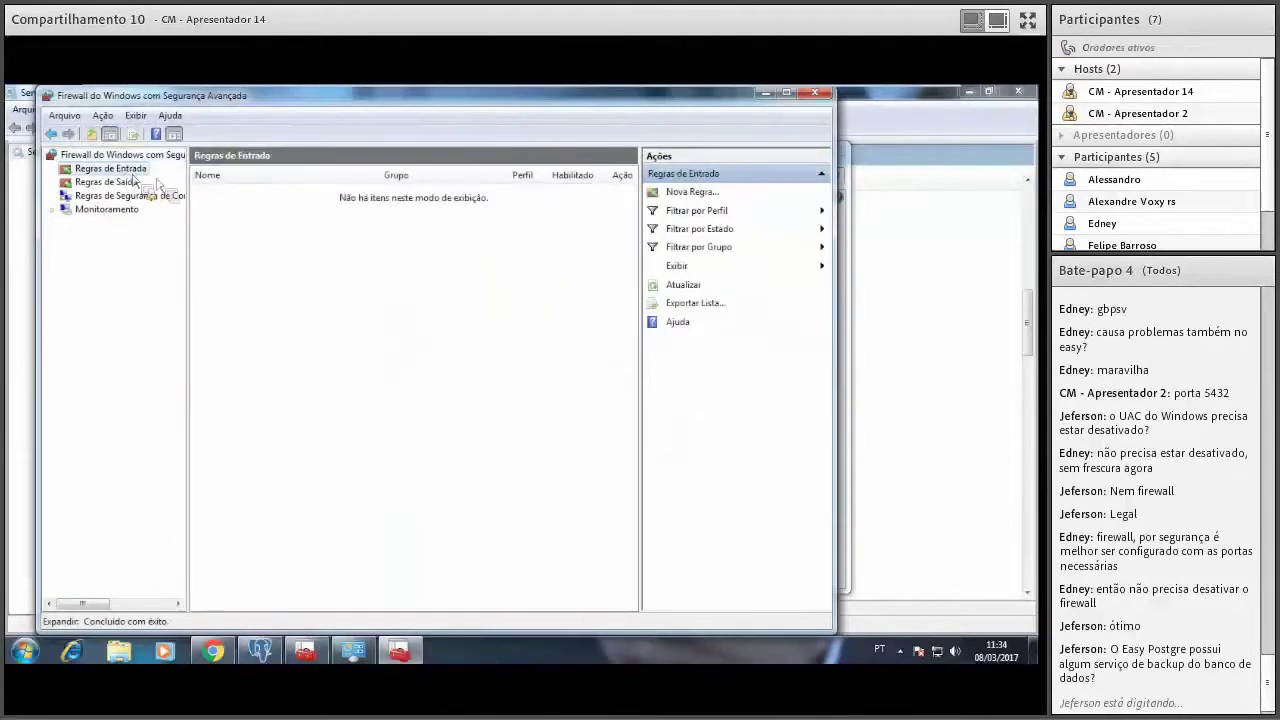
click(712, 193)
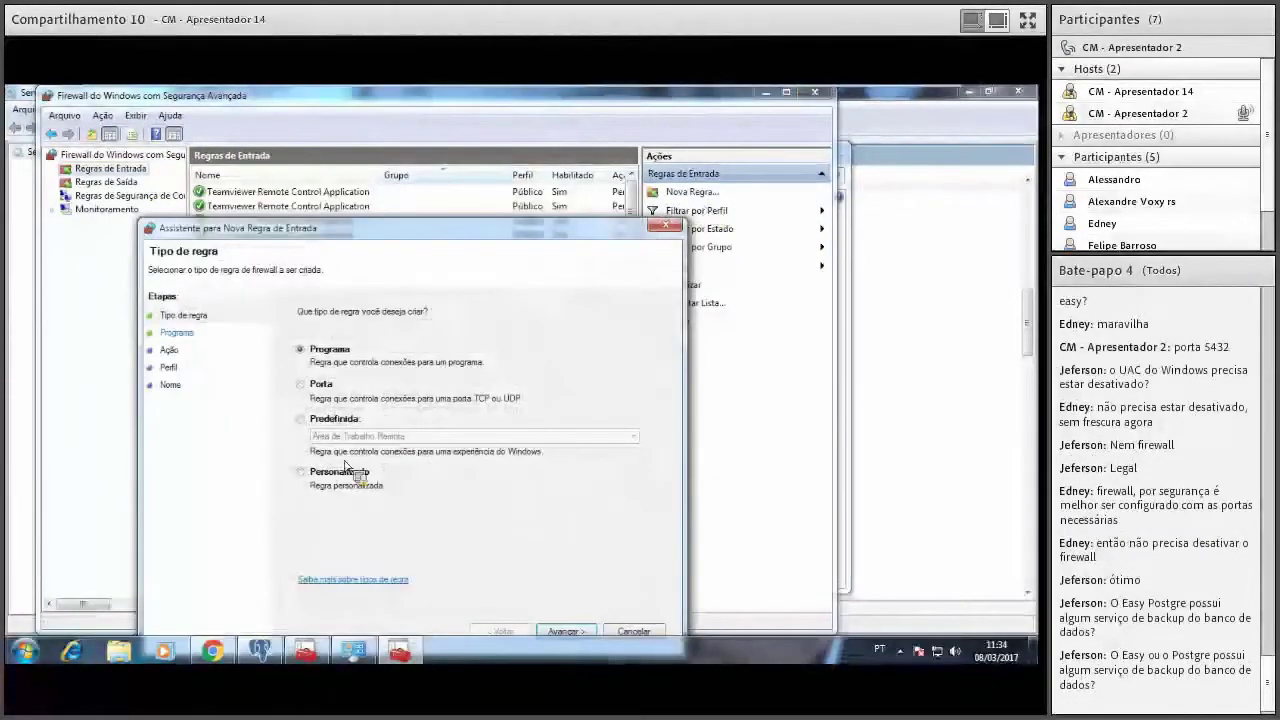
click(302, 385)
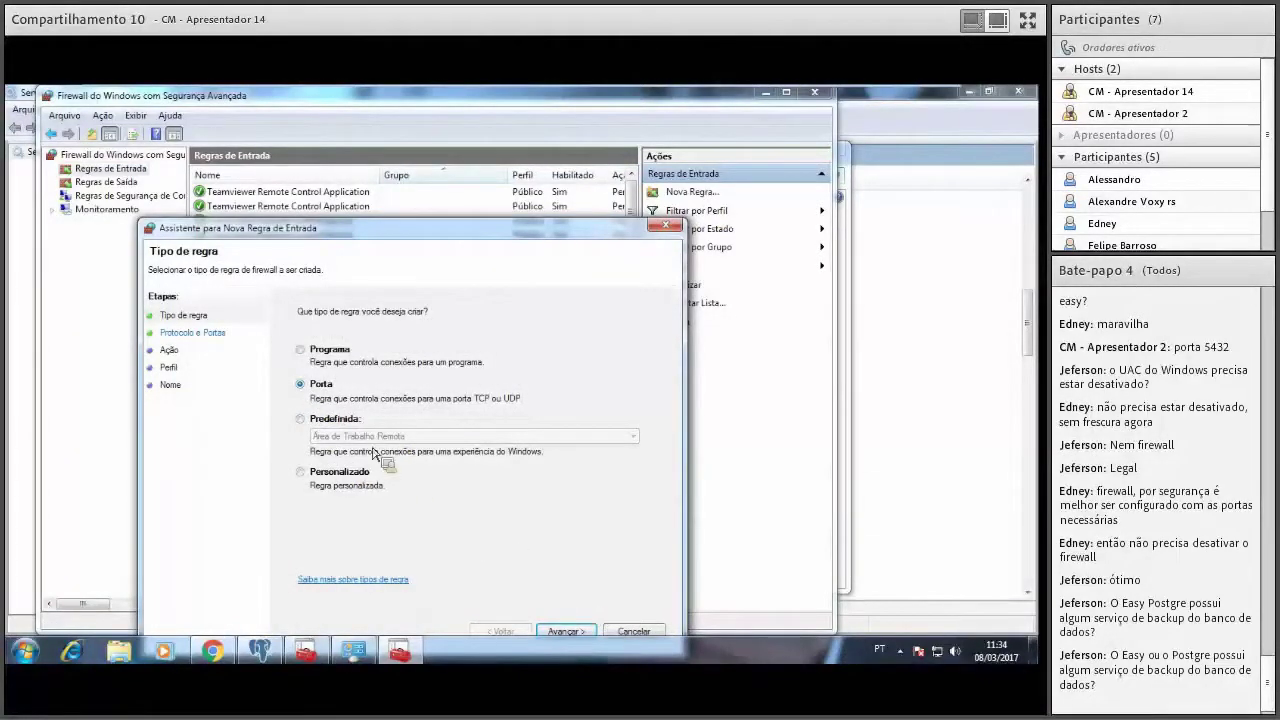
click(569, 629)
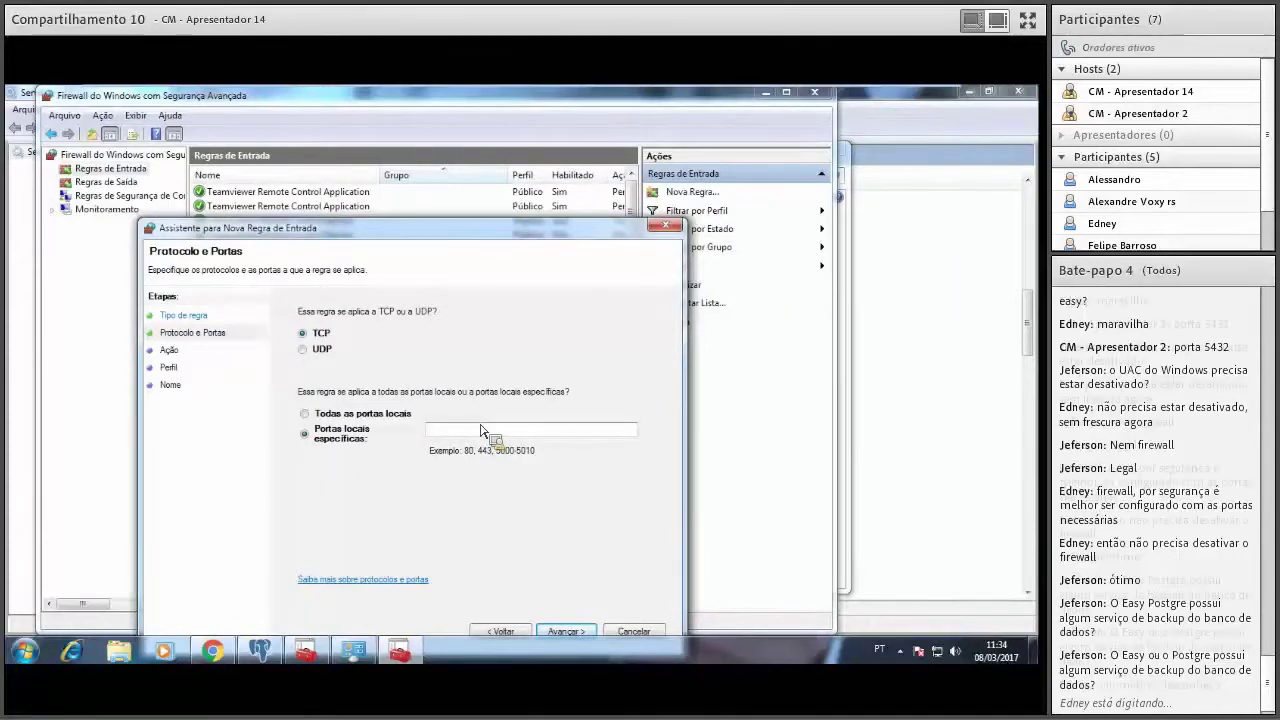
text(7500-7)
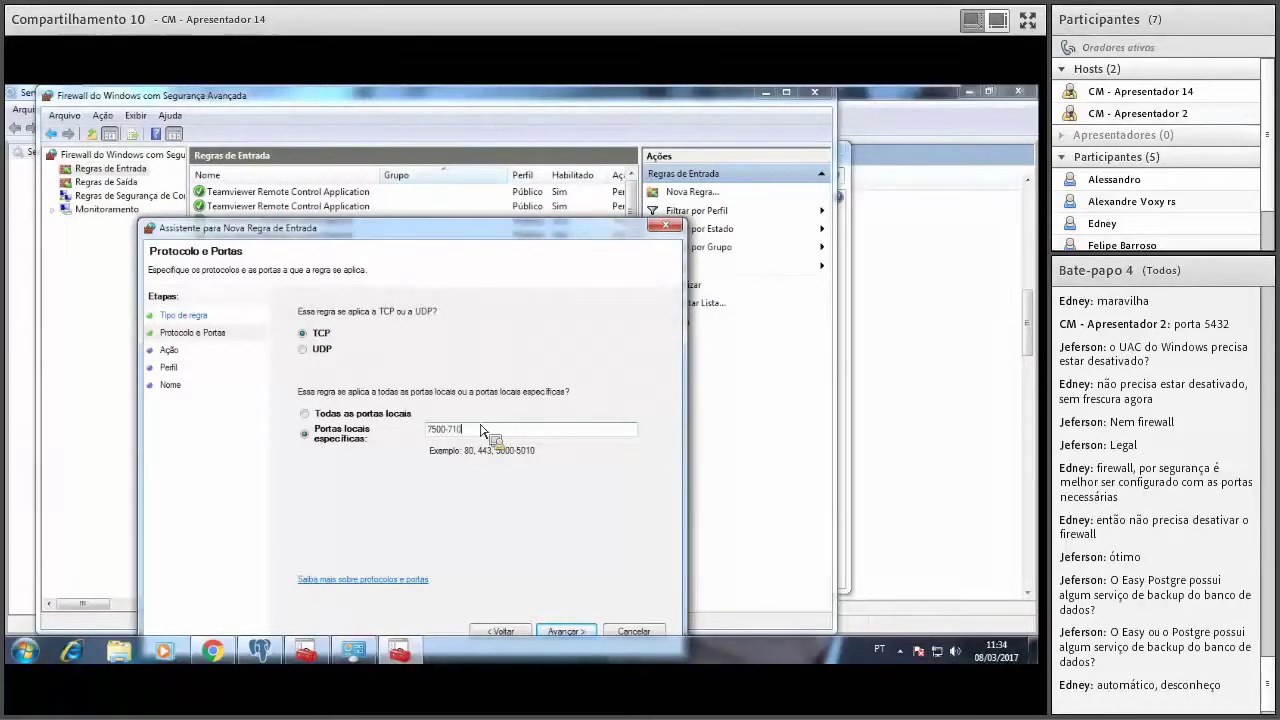
text(510)
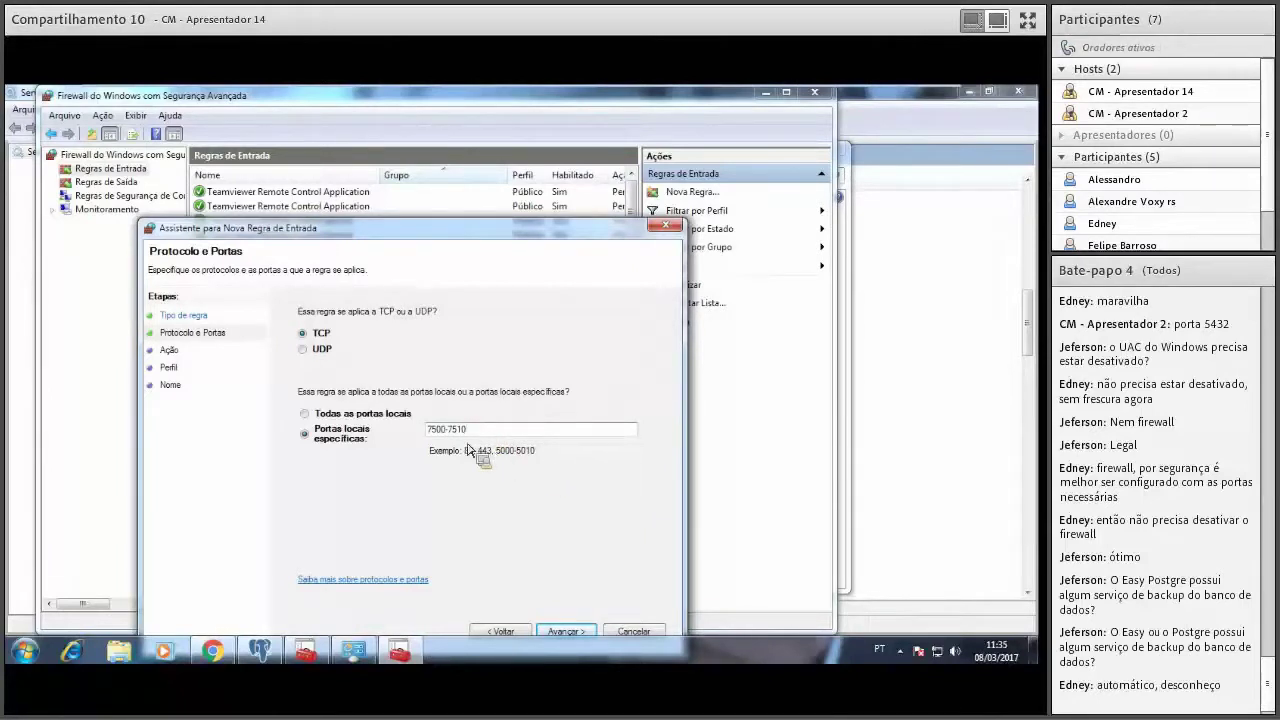
Add port 5432 to the inbound rule's local ports, making them 7500-7510,5432.
click(572, 634)
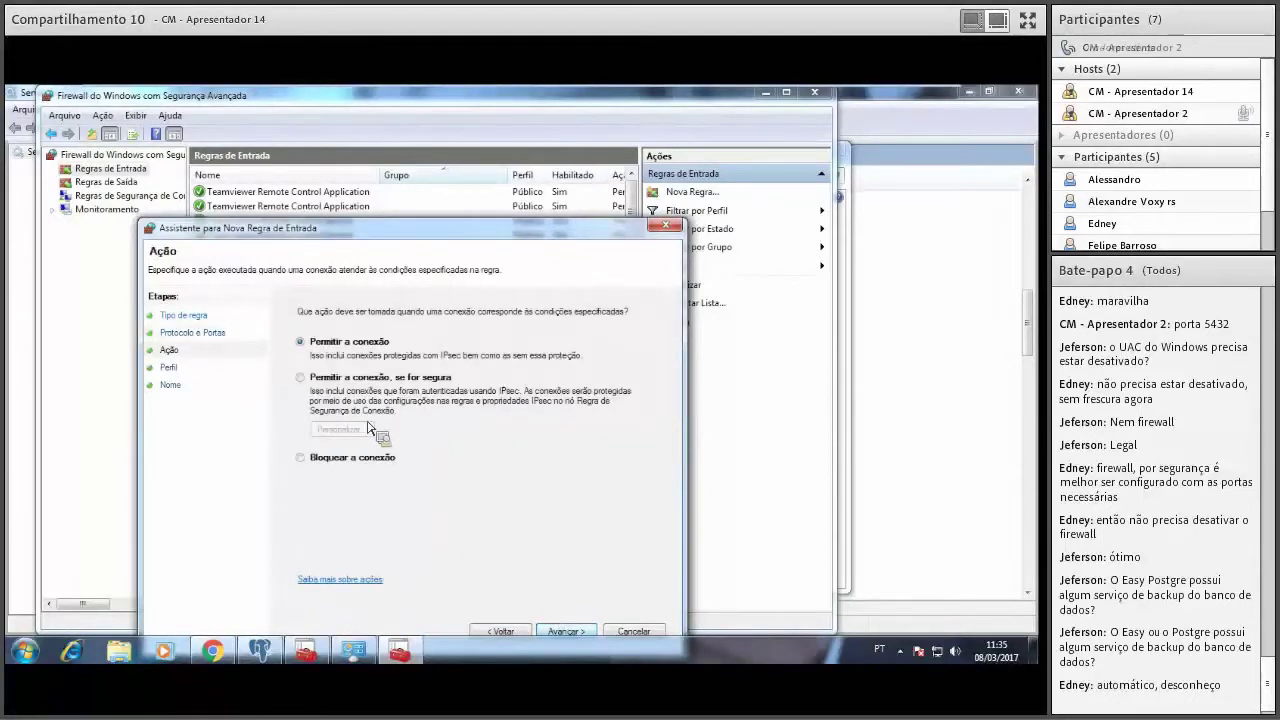
click(564, 632)
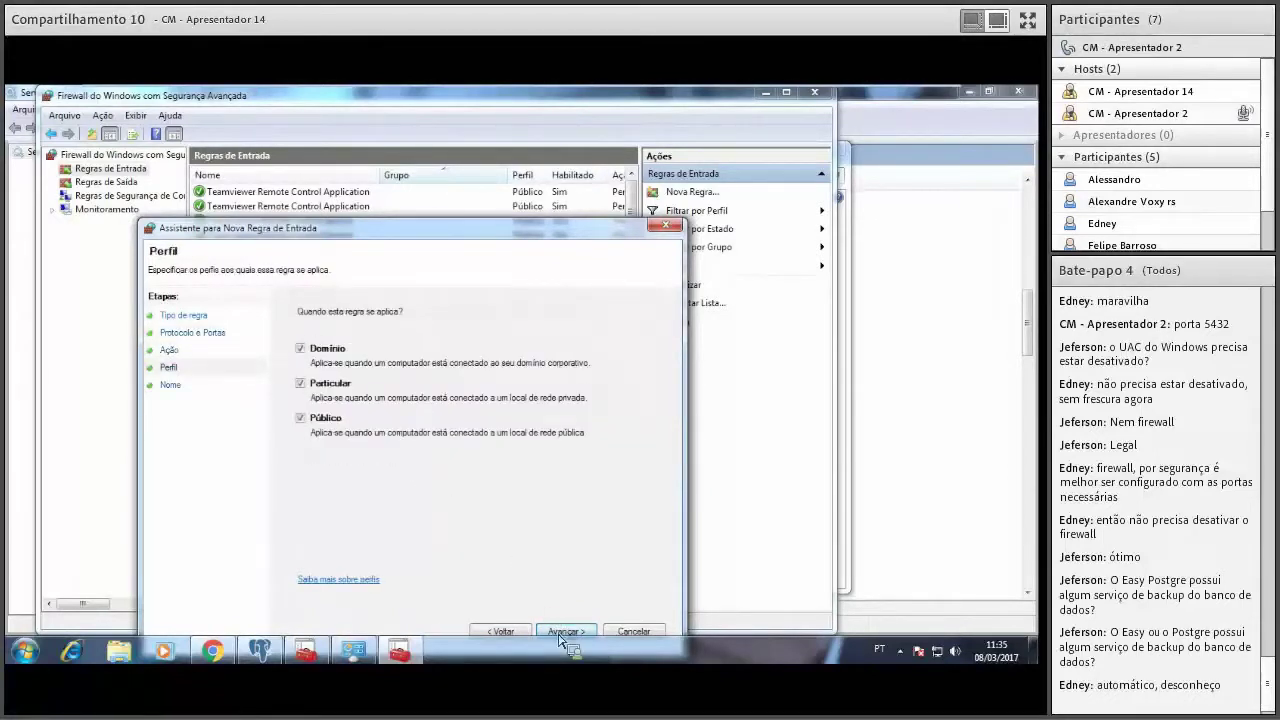
click(500, 632)
click(501, 633)
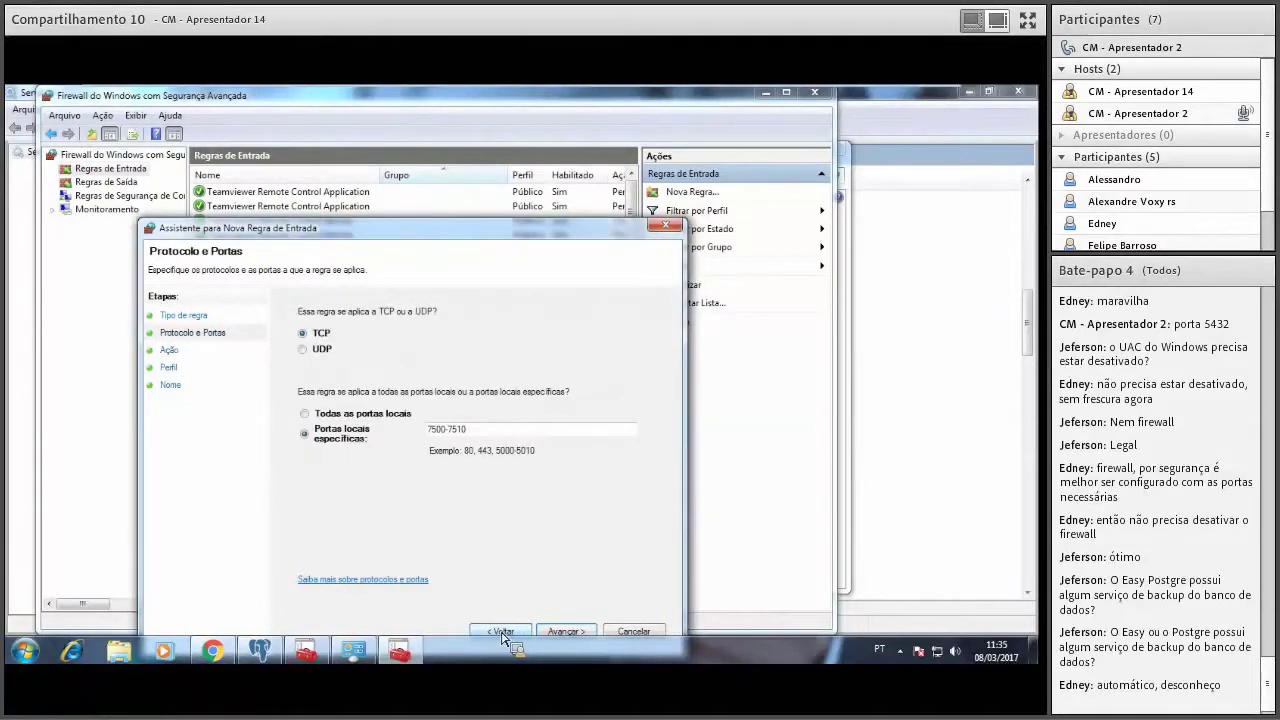
click(500, 443)
text(,)
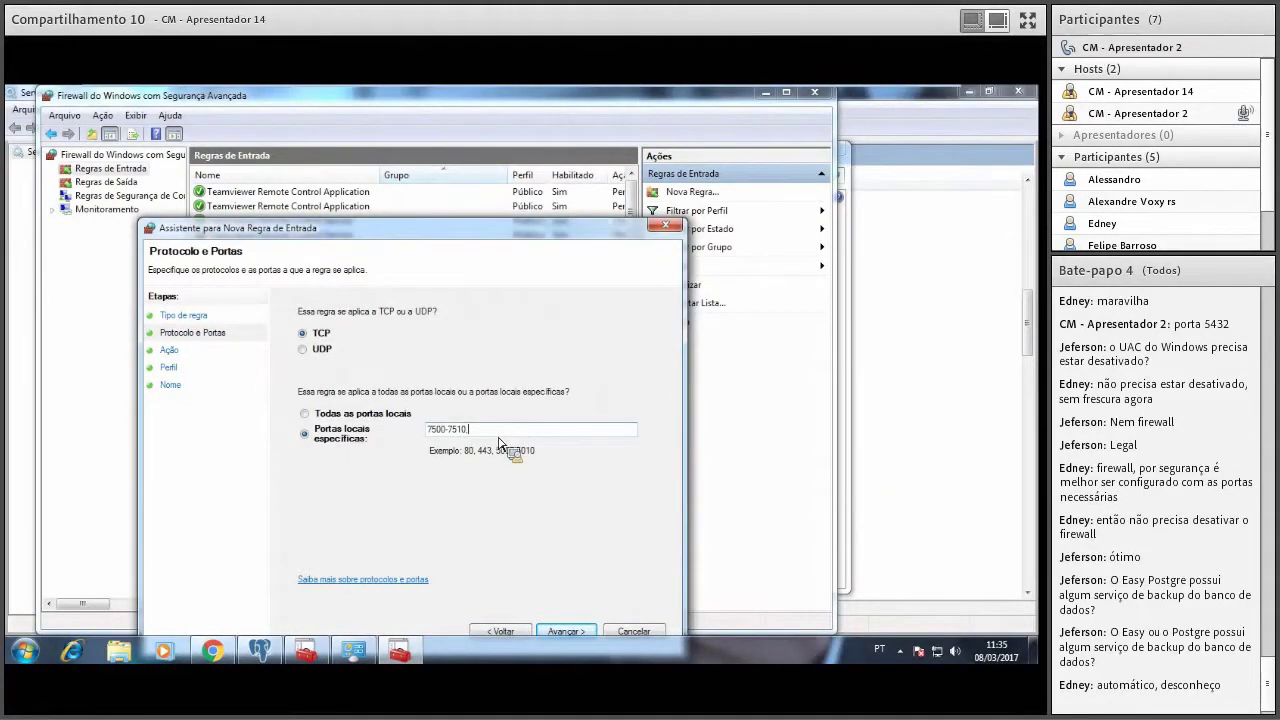
text(5432)
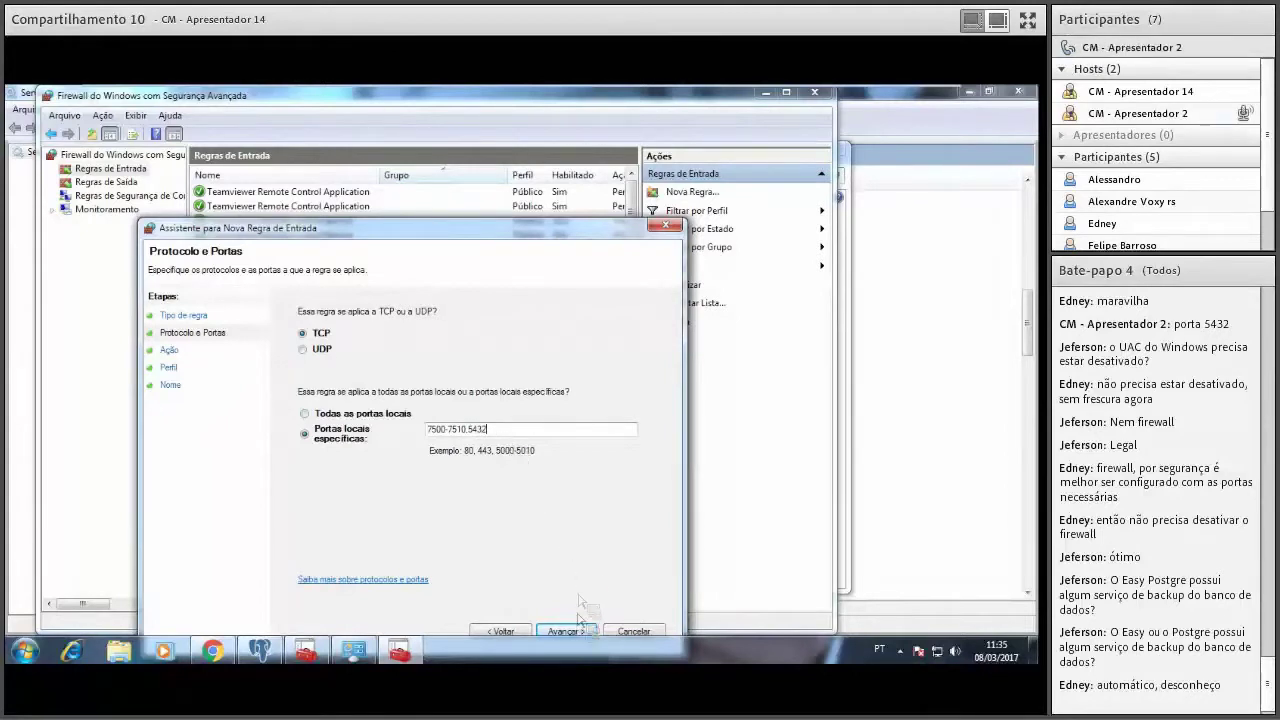
Allow the connection on all profiles and save the inbound rule as EasyAssist.
click(566, 631)
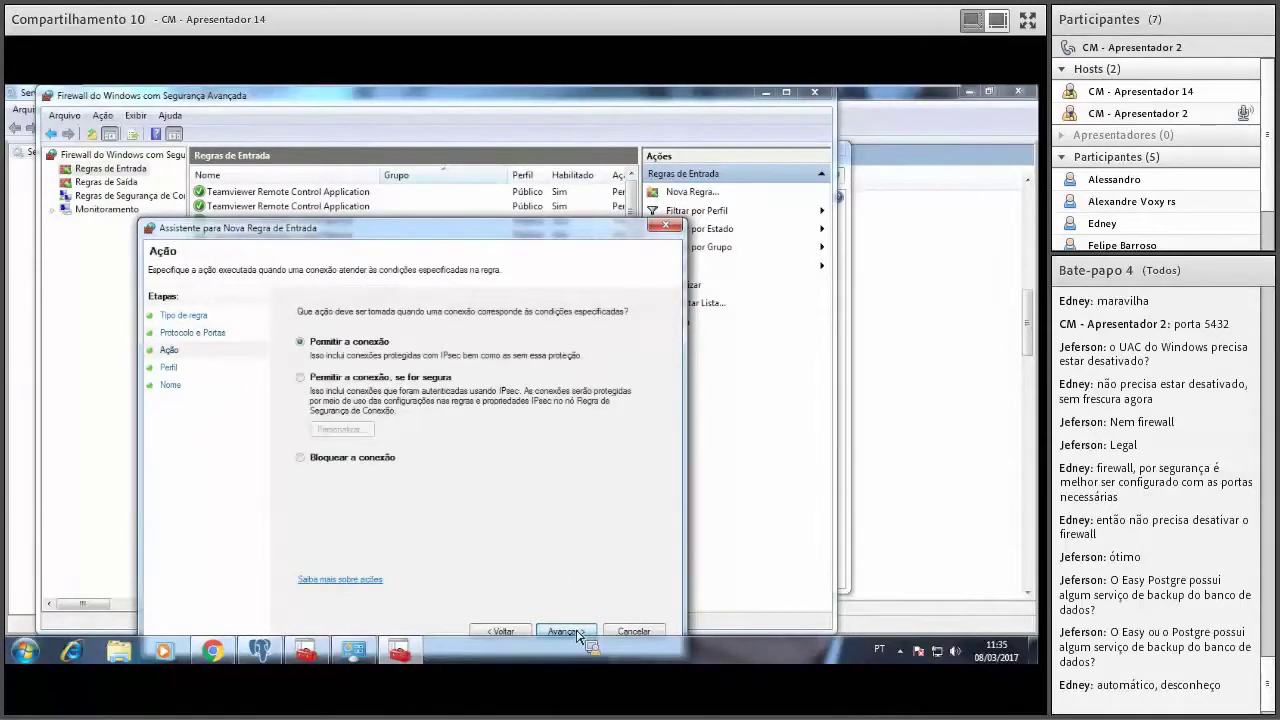
click(575, 633)
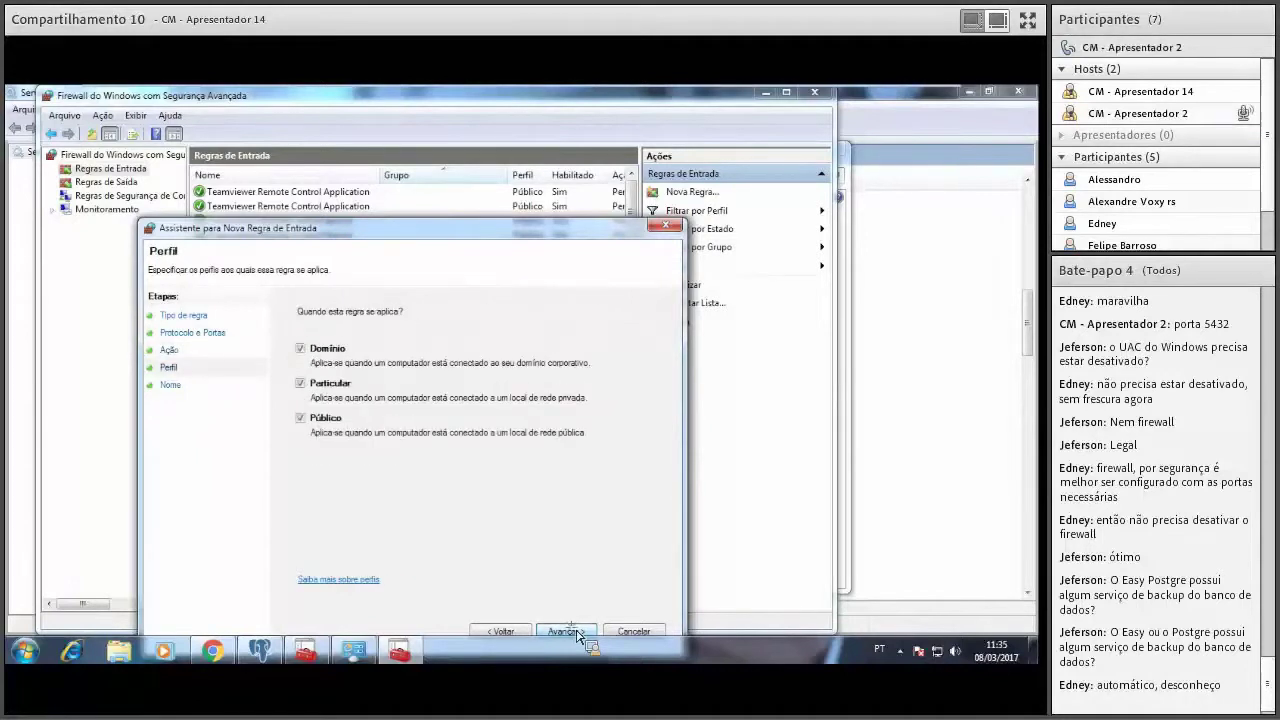
click(575, 633)
text(EasyAssist)
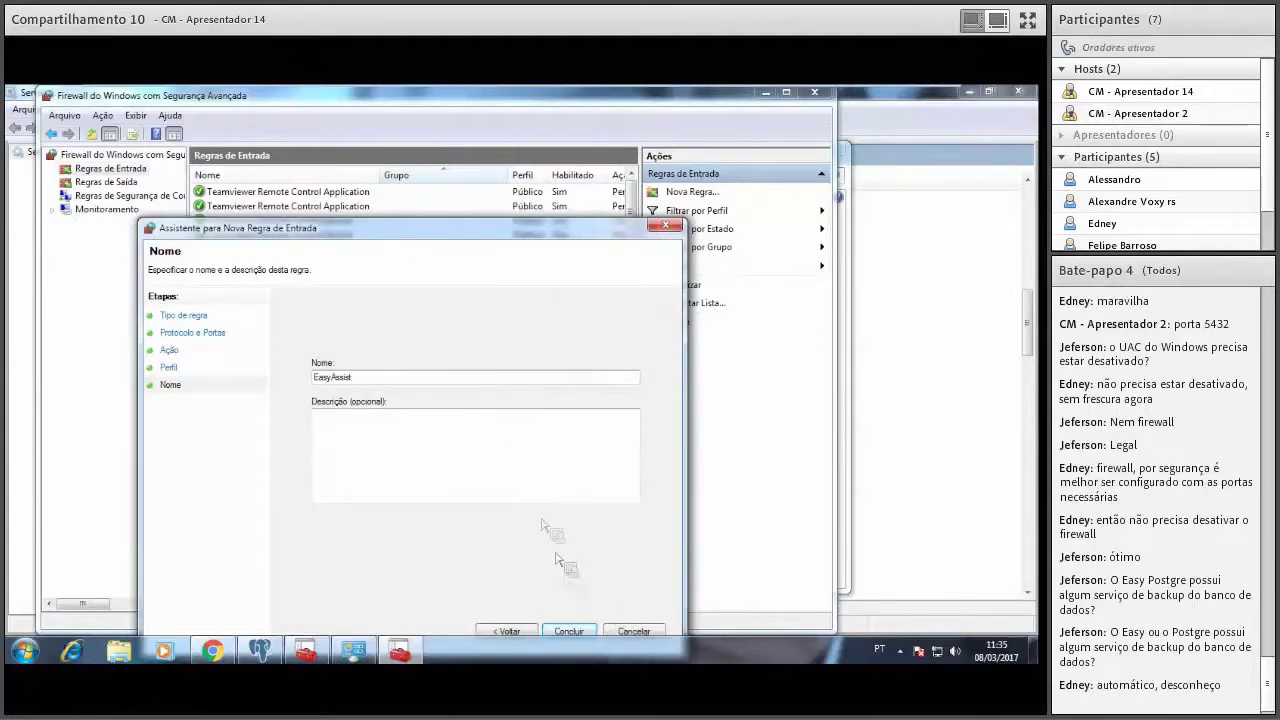
key(ctrl+a)
key(ctrl+c)
click(574, 632)
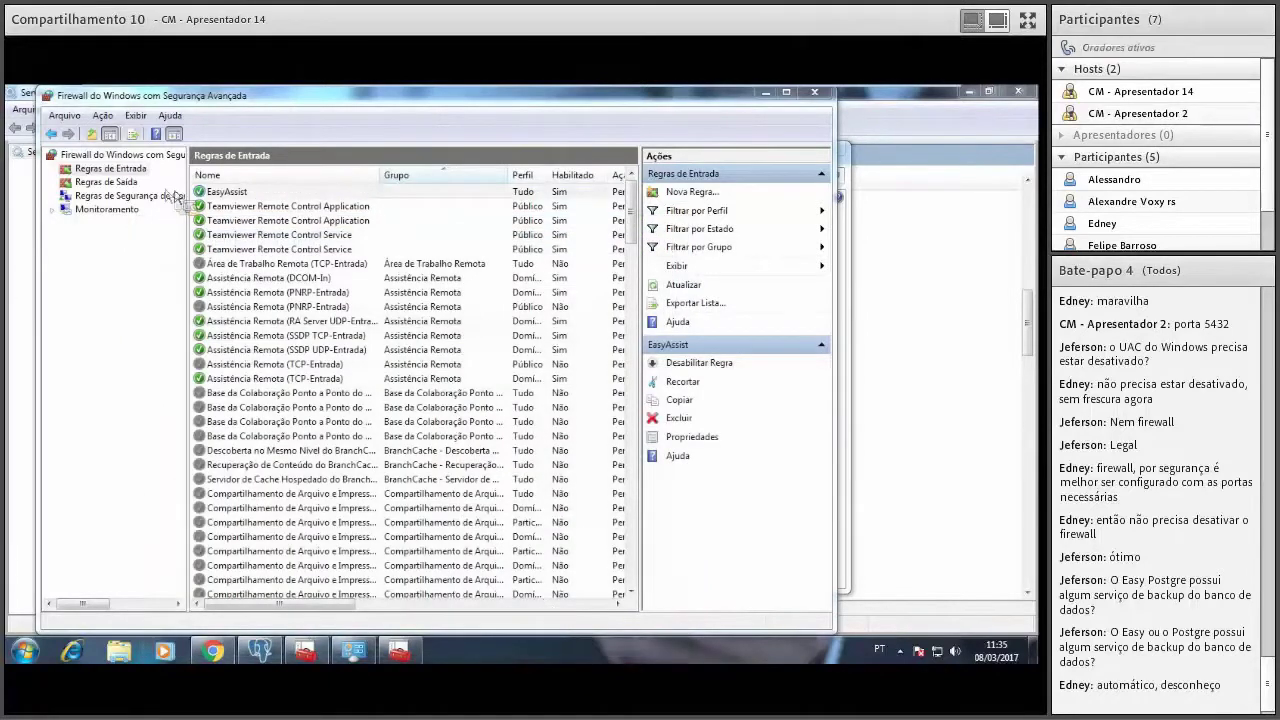
click(130, 183)
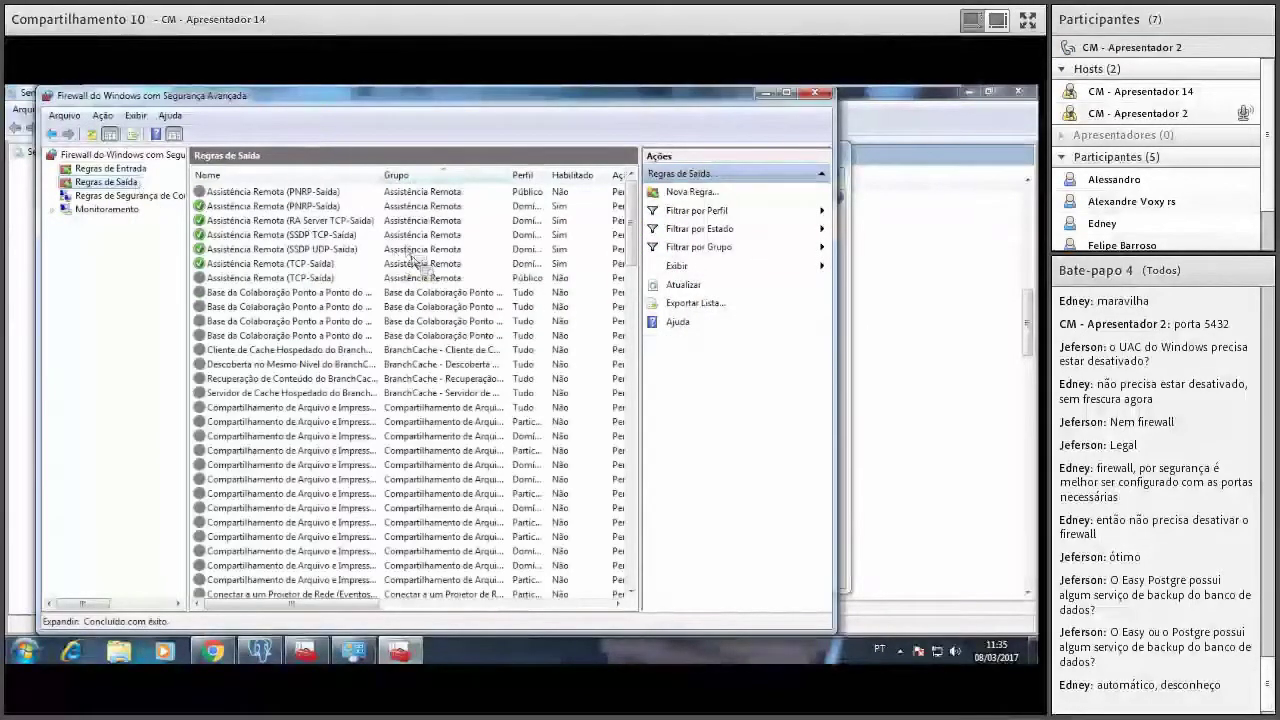
Start a new port-based outbound rule for TCP ports 7500-7510 and 5432.
click(703, 193)
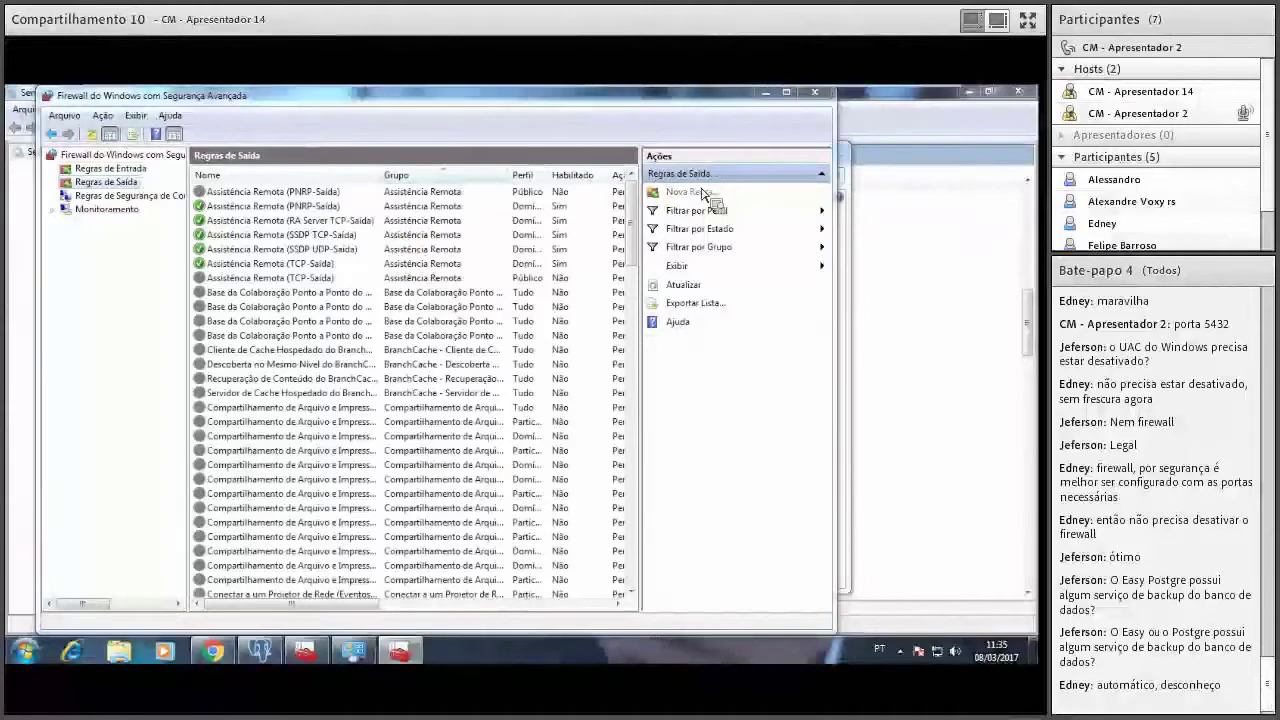
click(187, 271)
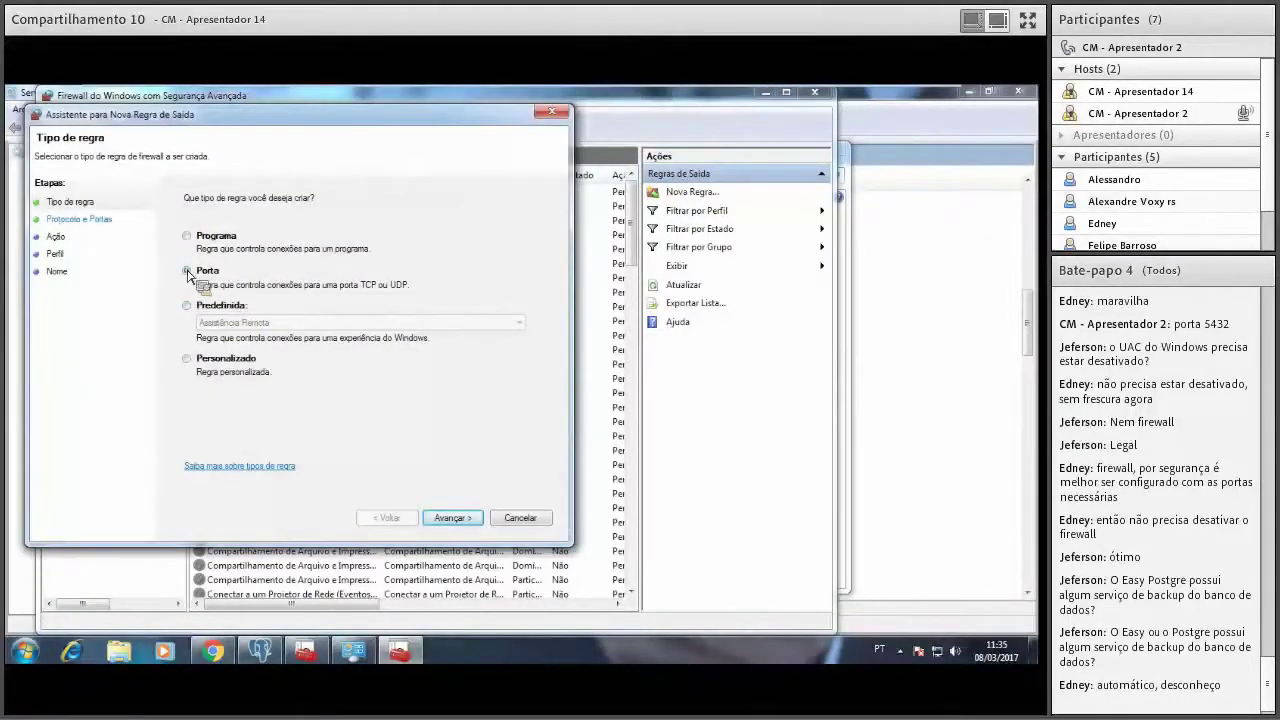
click(452, 517)
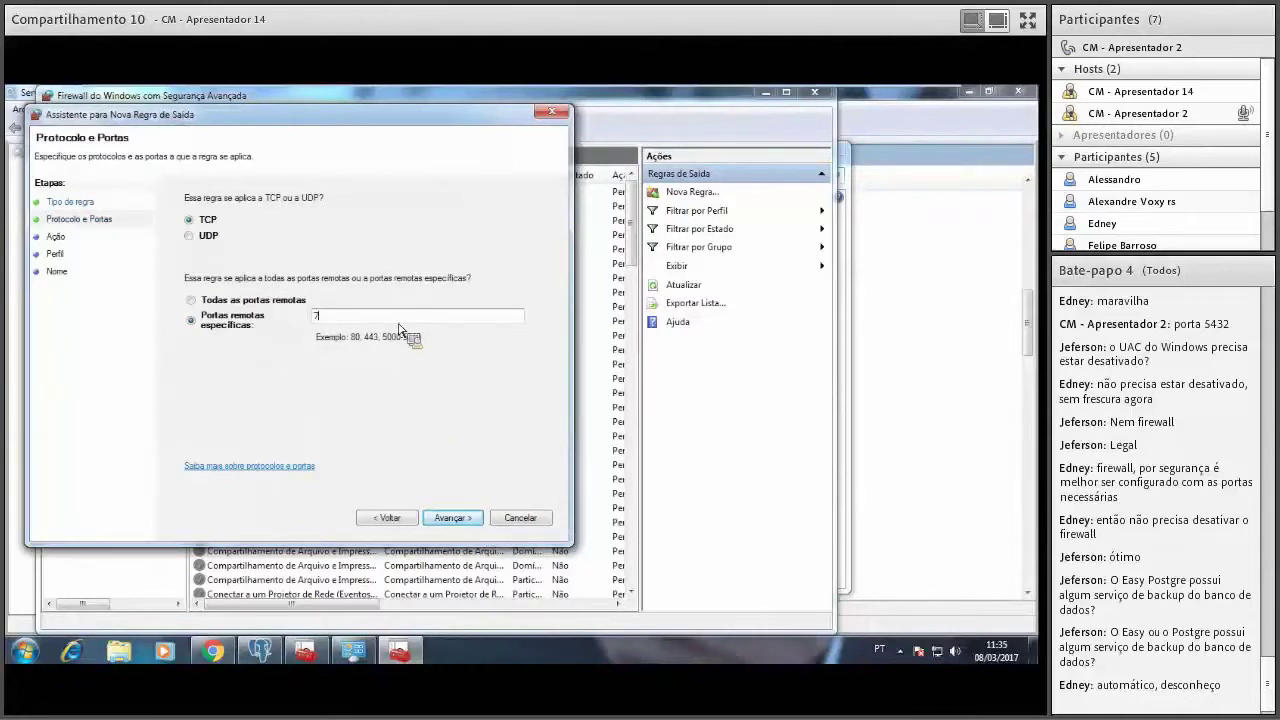
text(7500-7510,5432)
click(452, 518)
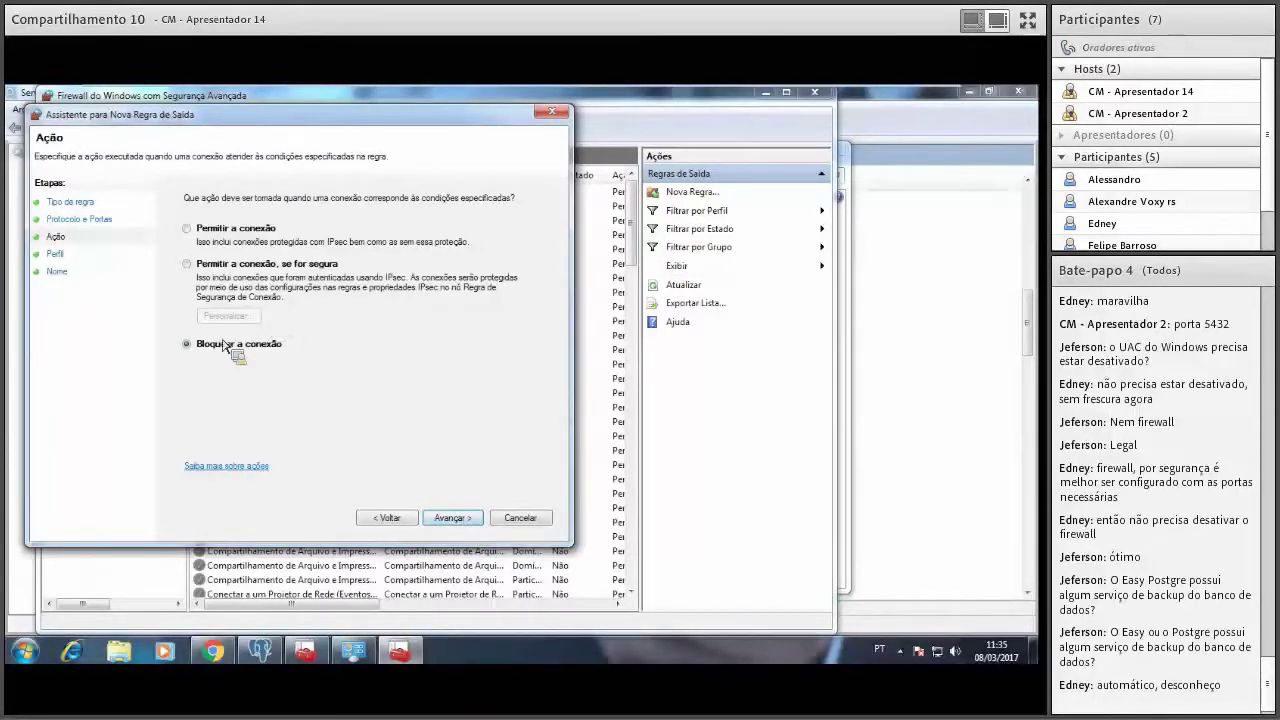
Allow the connection on all profiles and save the outbound rule as EasyAssist.
click(201, 240)
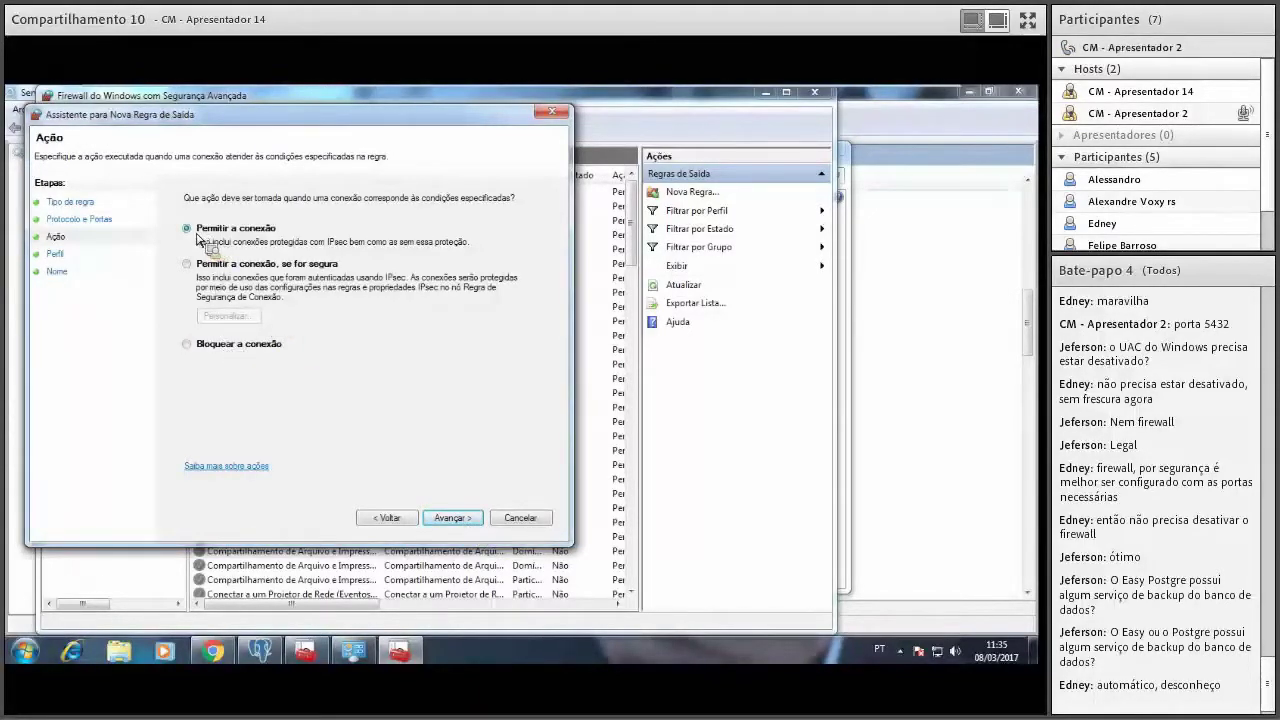
click(460, 521)
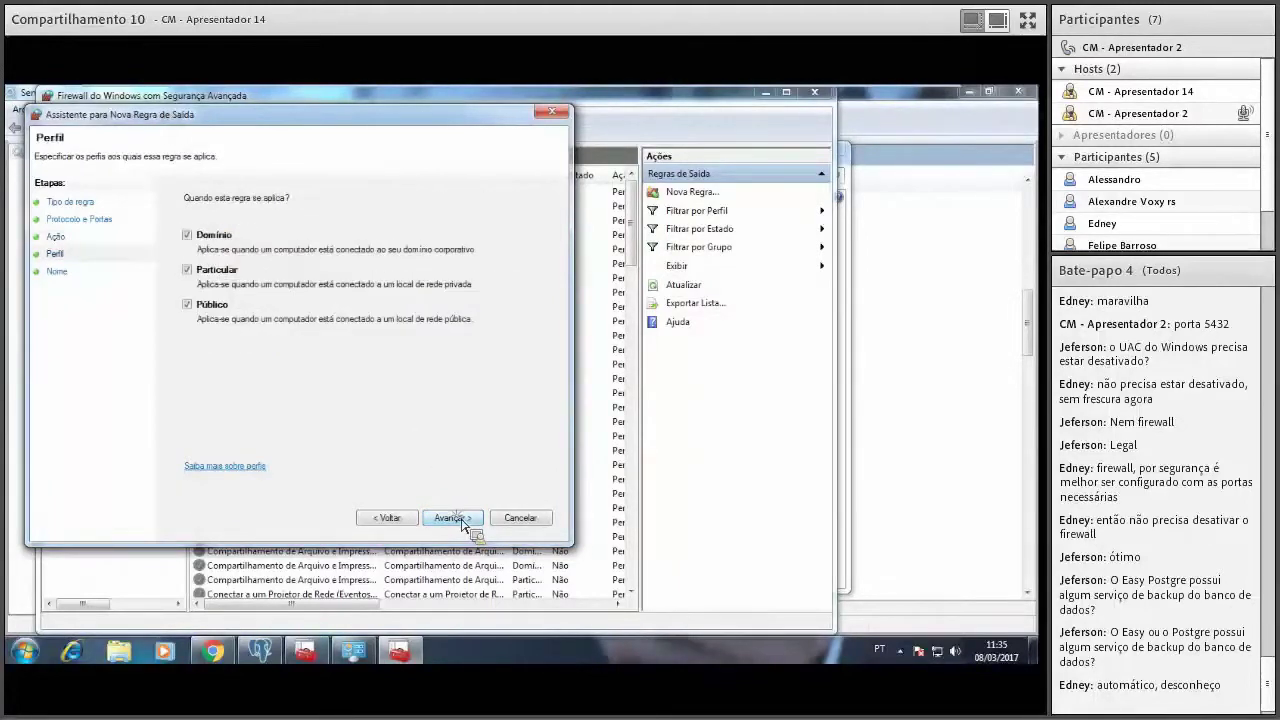
click(460, 521)
key(ctrl+v)
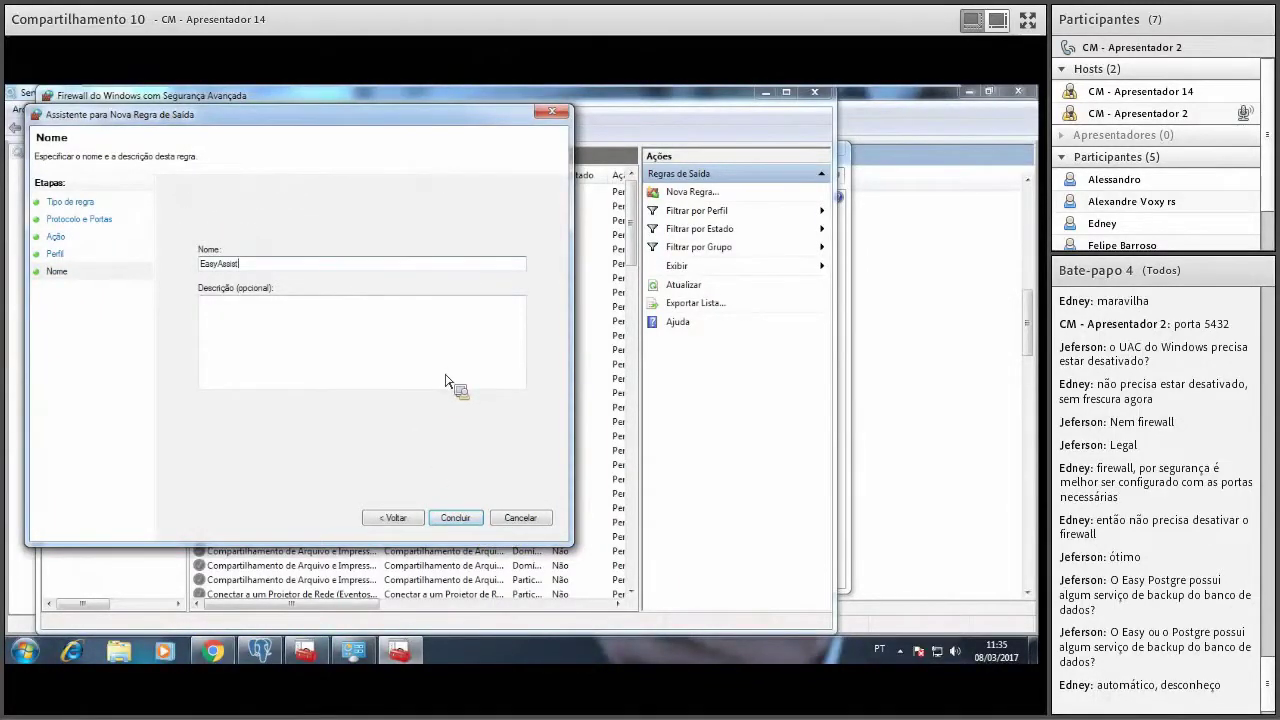
click(474, 519)
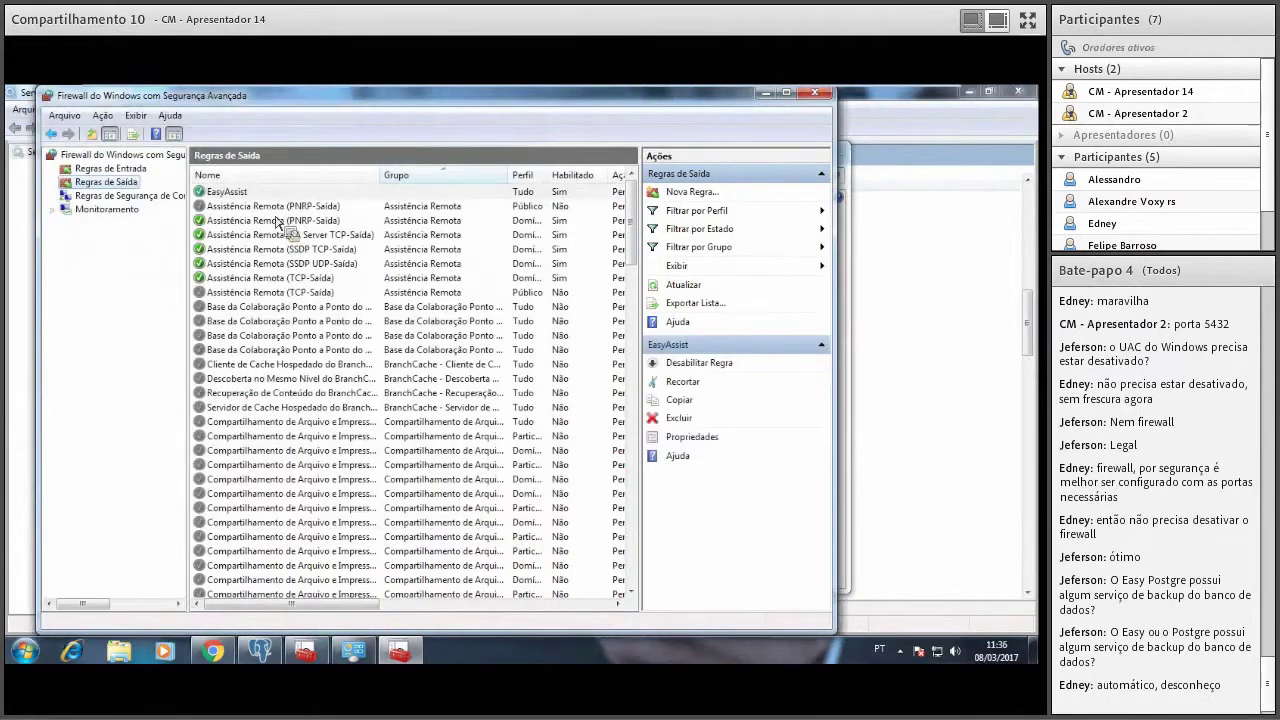
Check the EasyAssist outbound and inbound rules, close the firewall windows, and return to pgAdmin III.
click(228, 196)
click(110, 168)
click(224, 192)
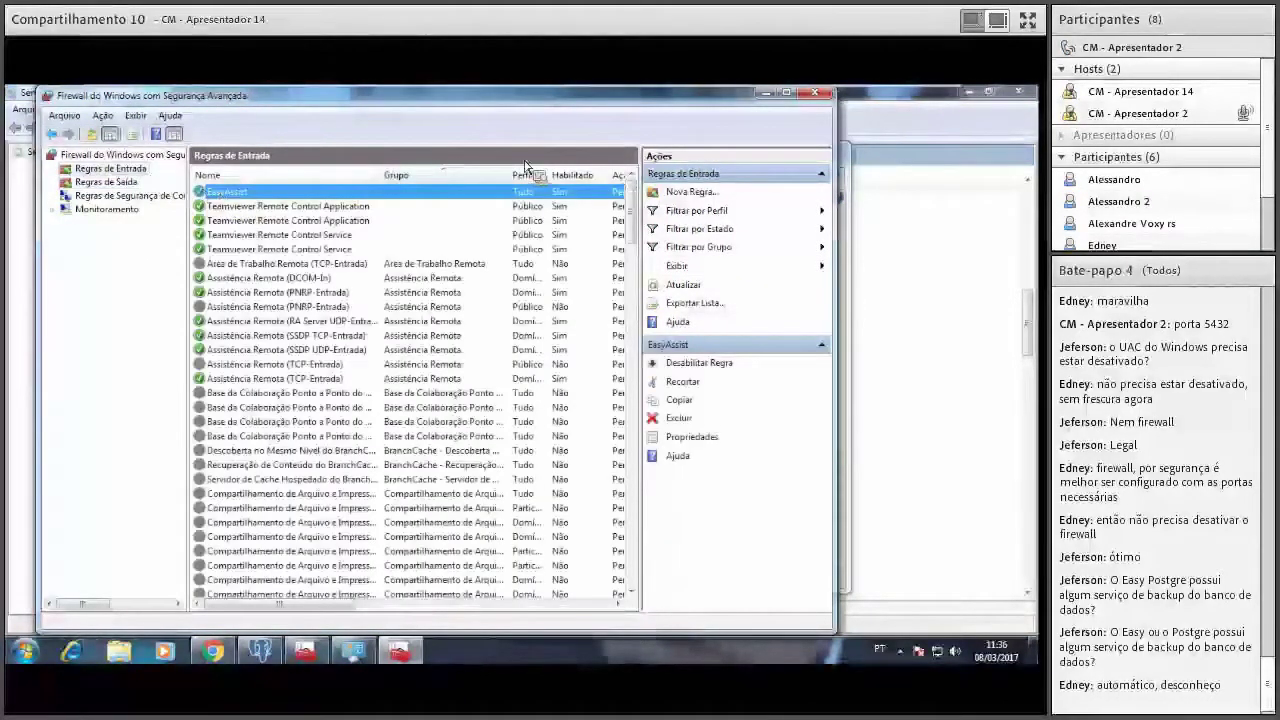
click(819, 94)
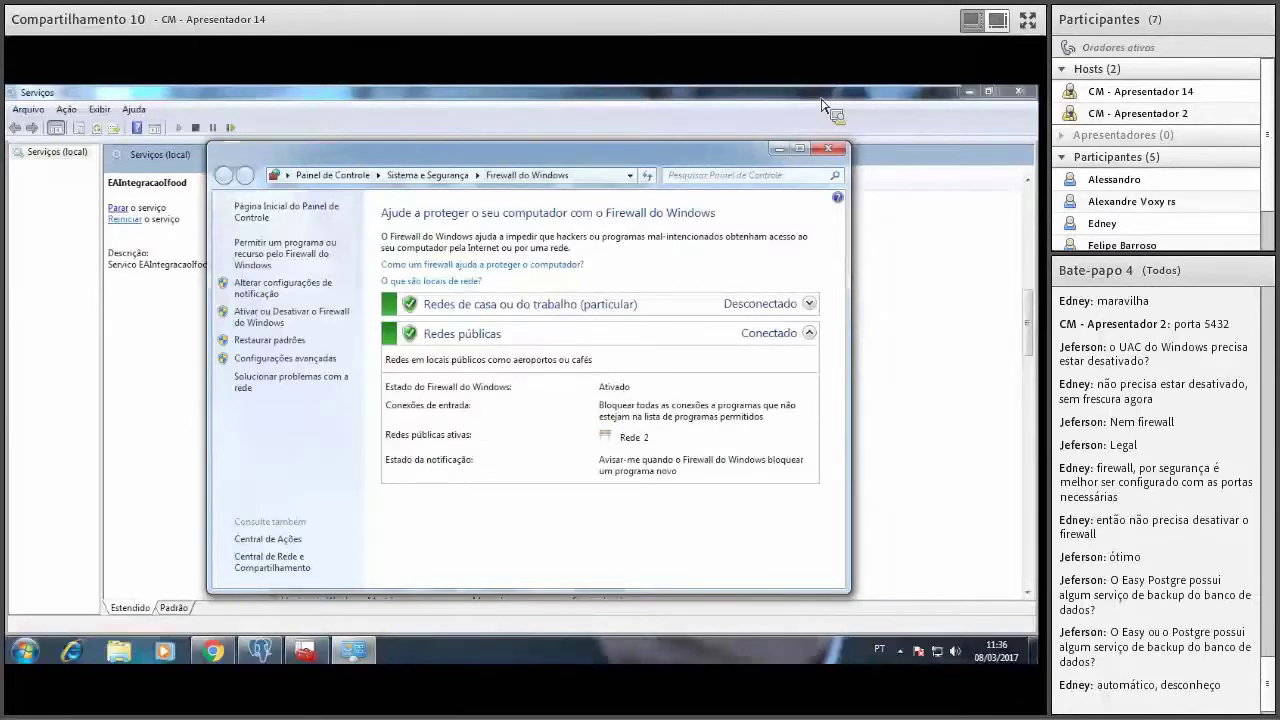
click(828, 149)
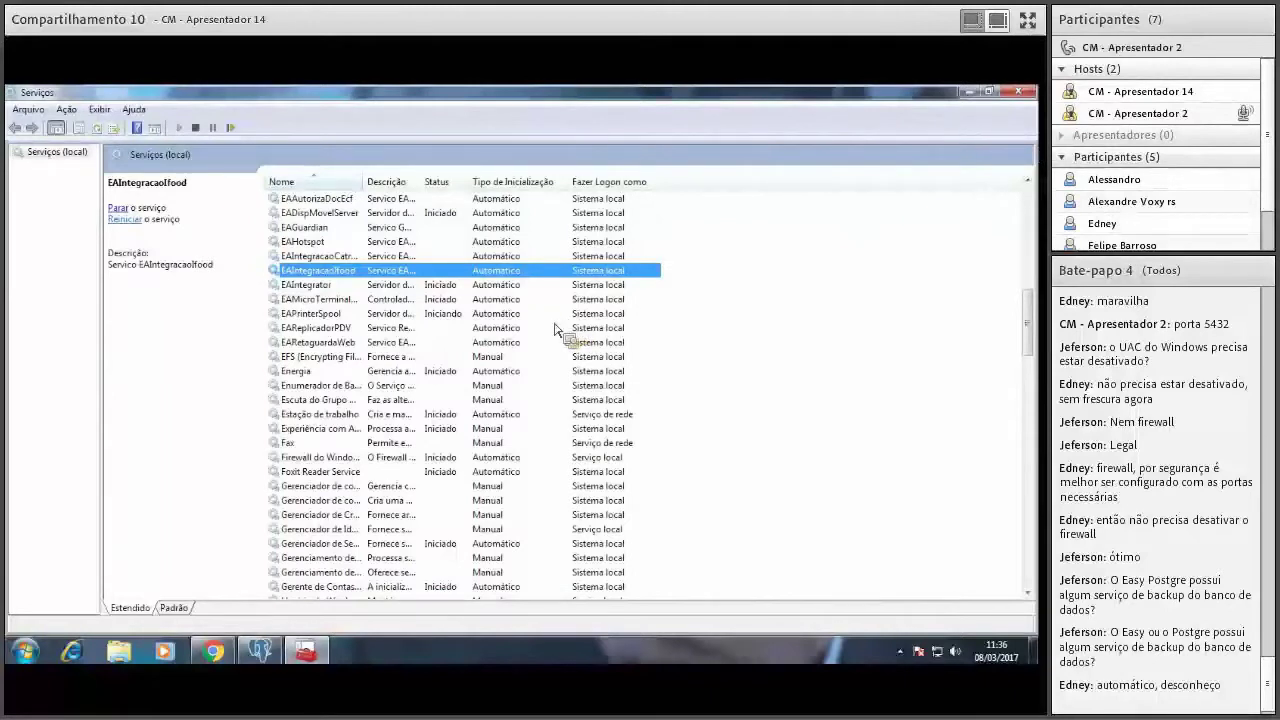
click(262, 652)
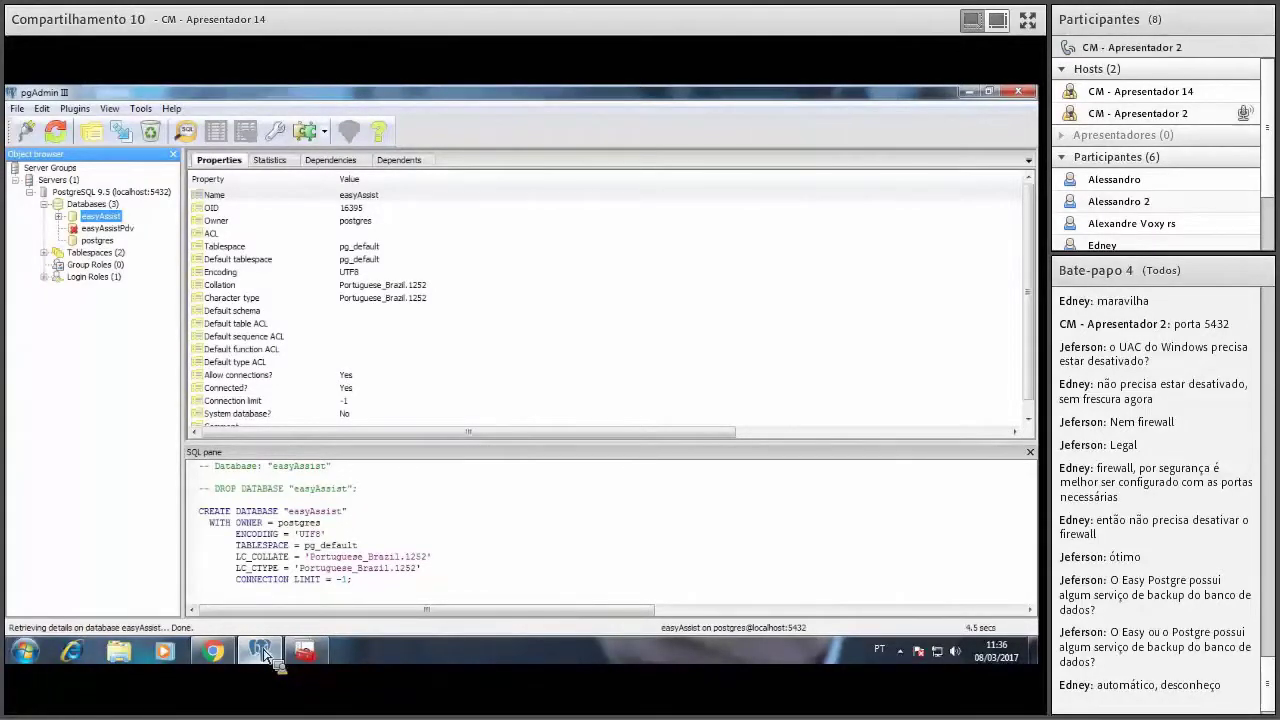
Set the easyAssist backup to save as easyAssist_08_03_2017 on the Desktop.
mouse_move(332, 662)
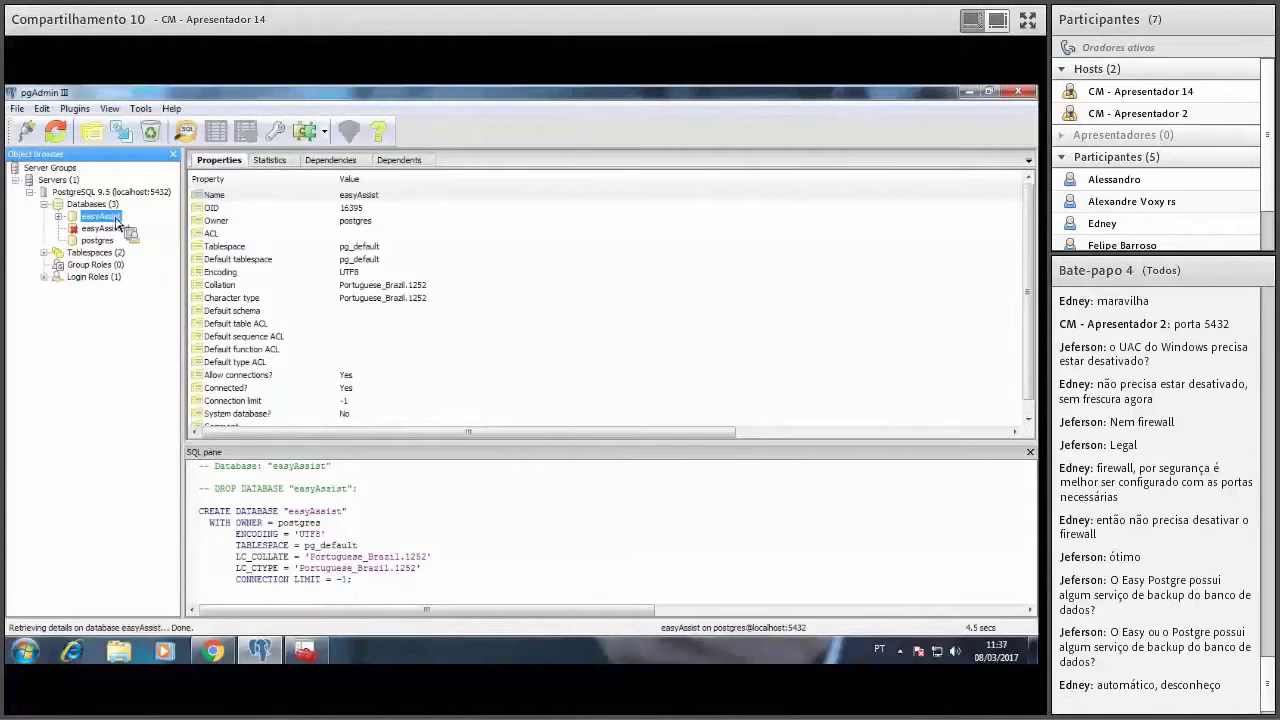
right_click(116, 220)
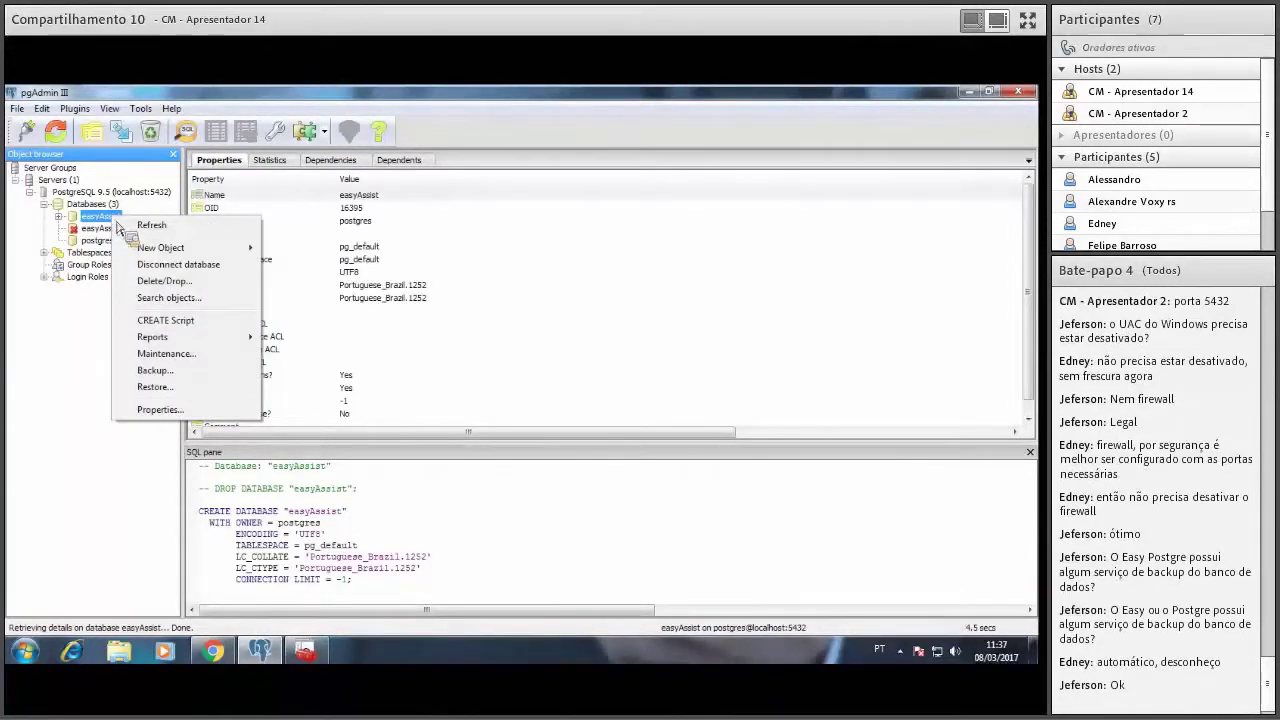
click(178, 387)
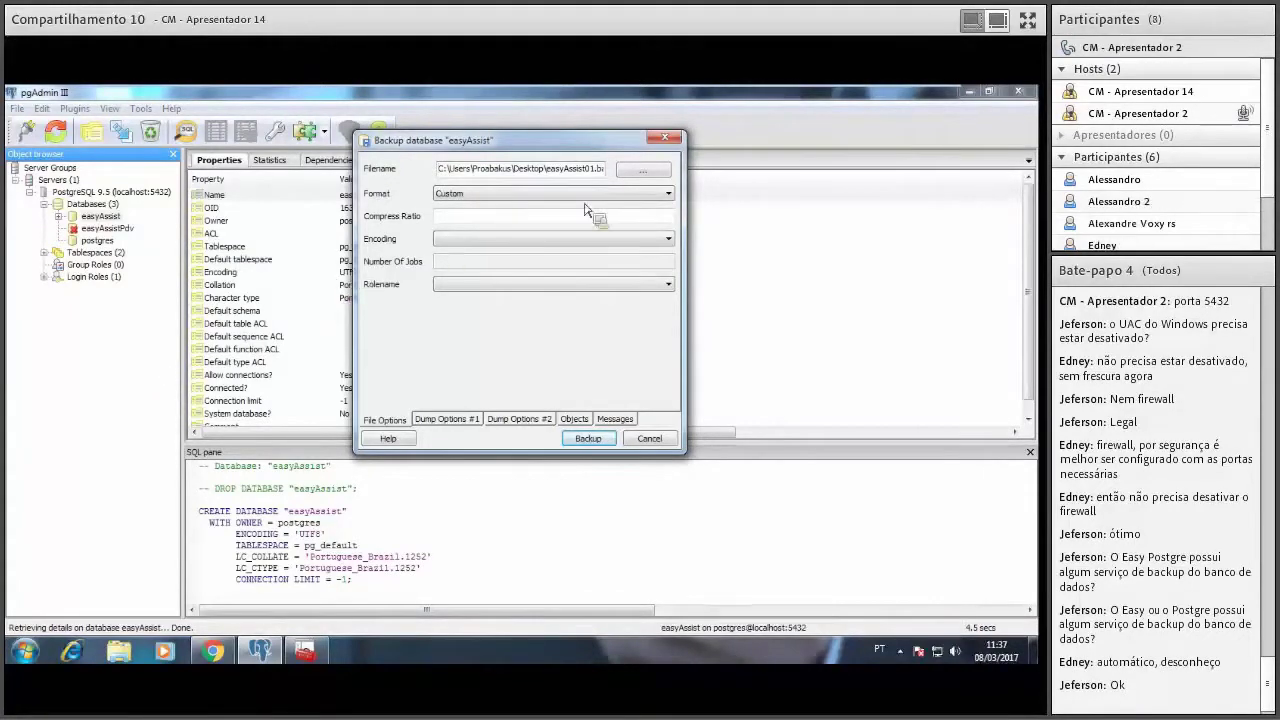
click(648, 171)
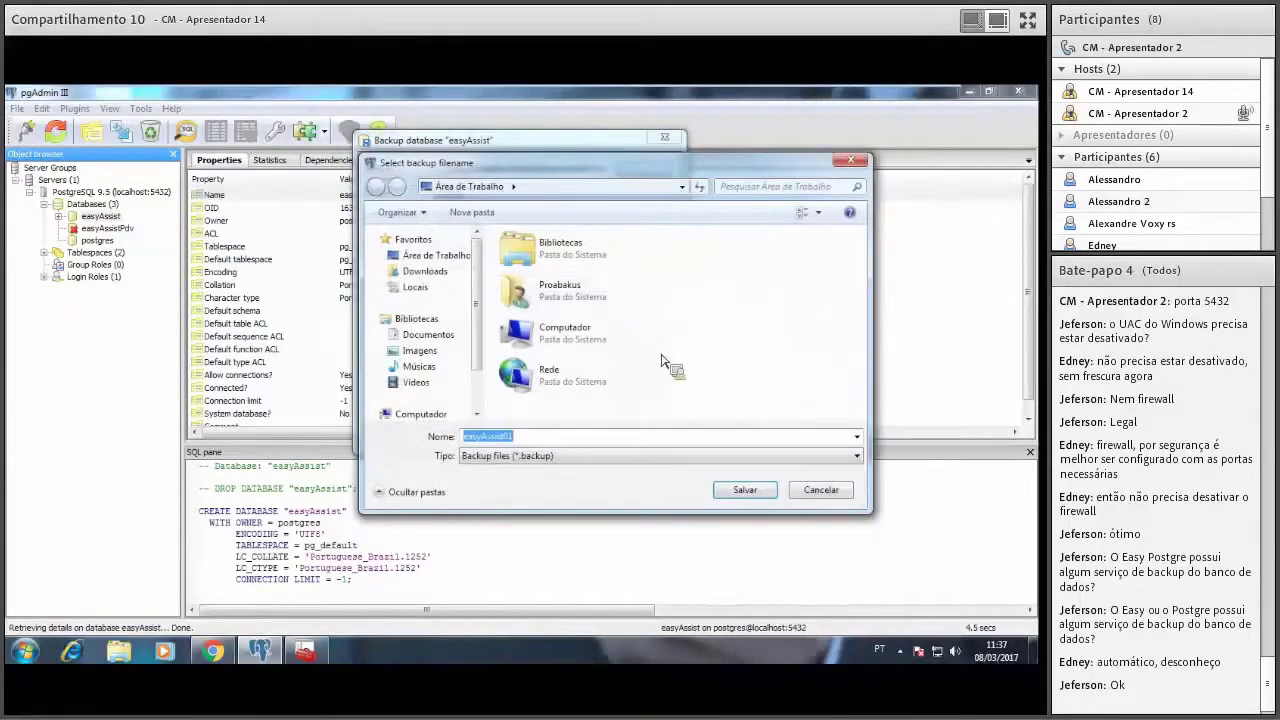
click(605, 440)
key(BackSpace)
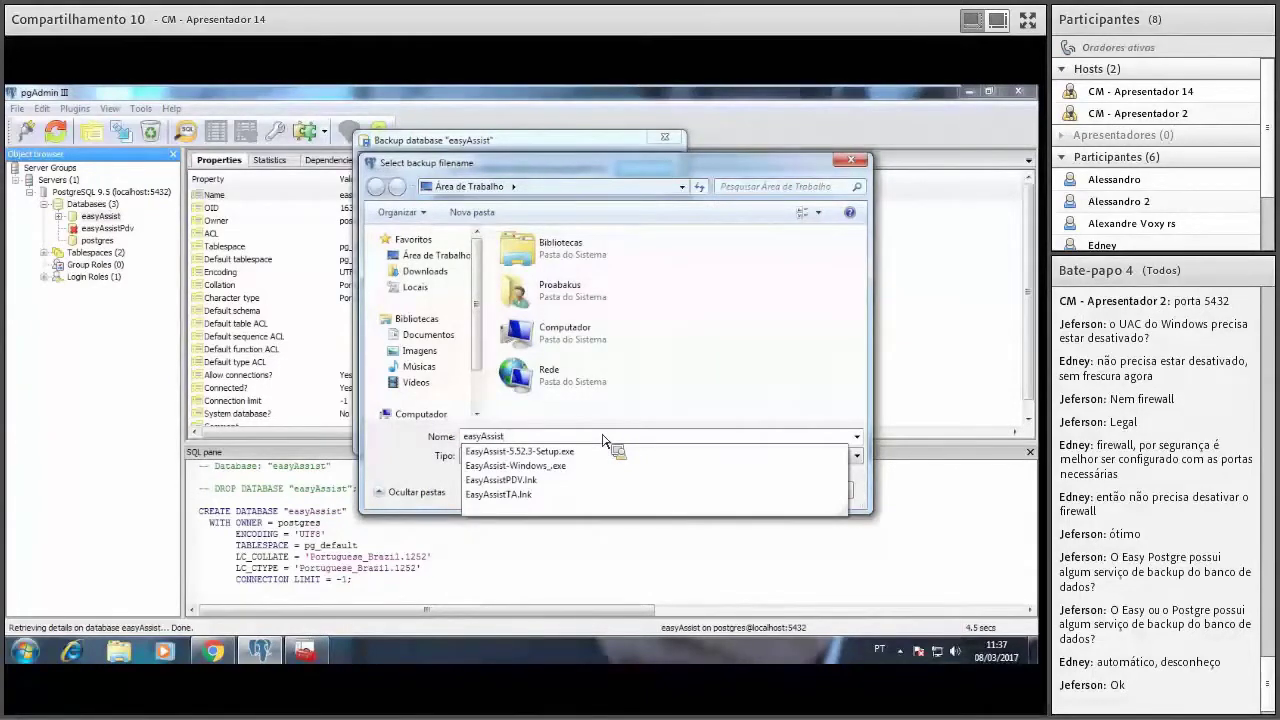
text(_)
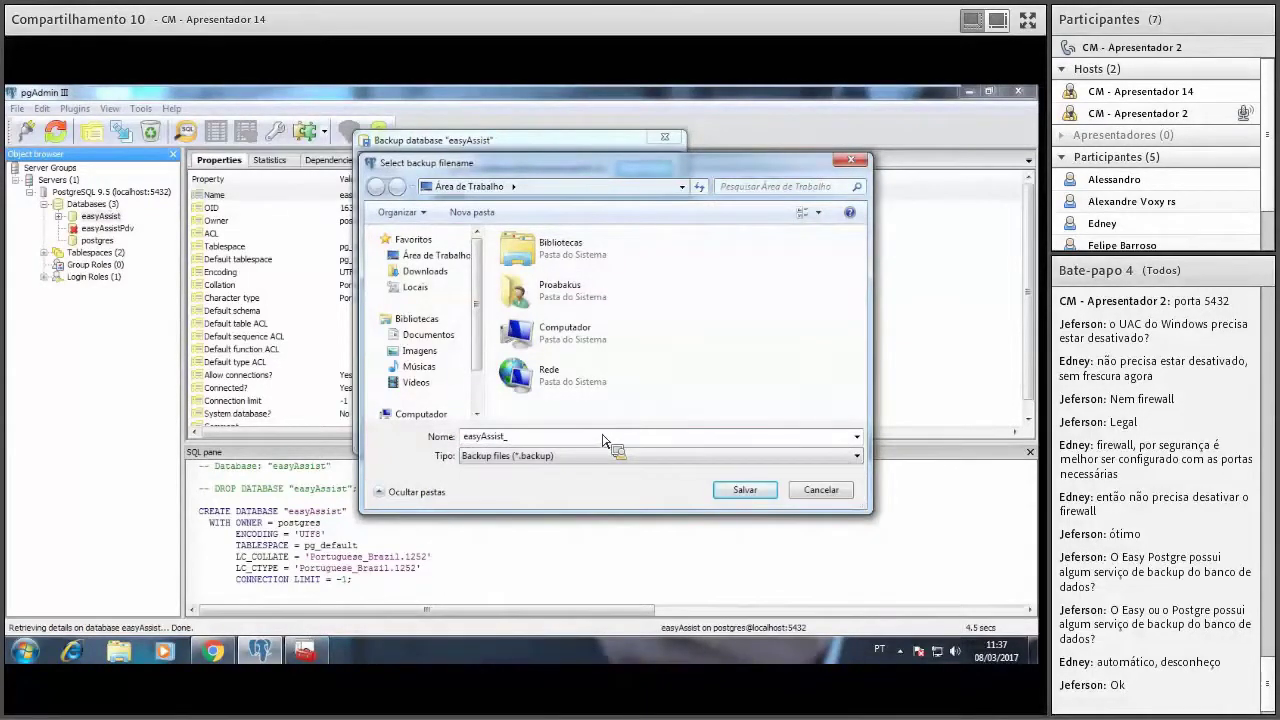
text(08_03_2017)
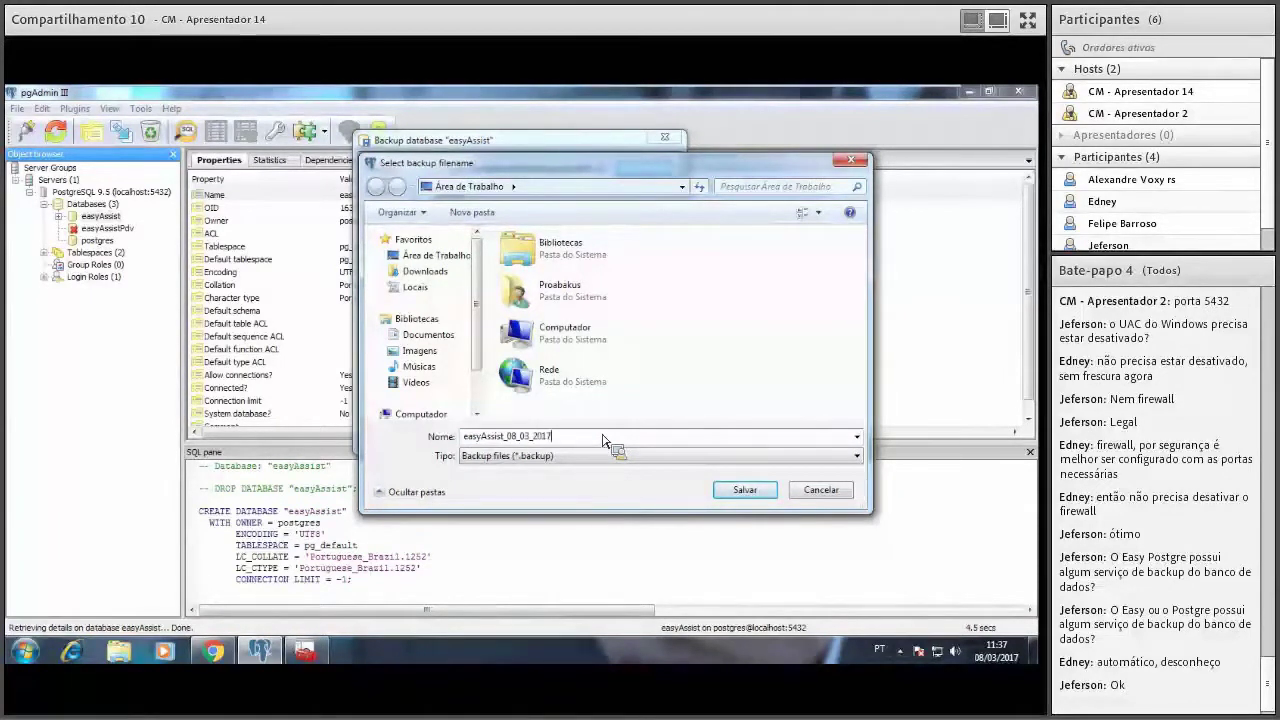
click(745, 490)
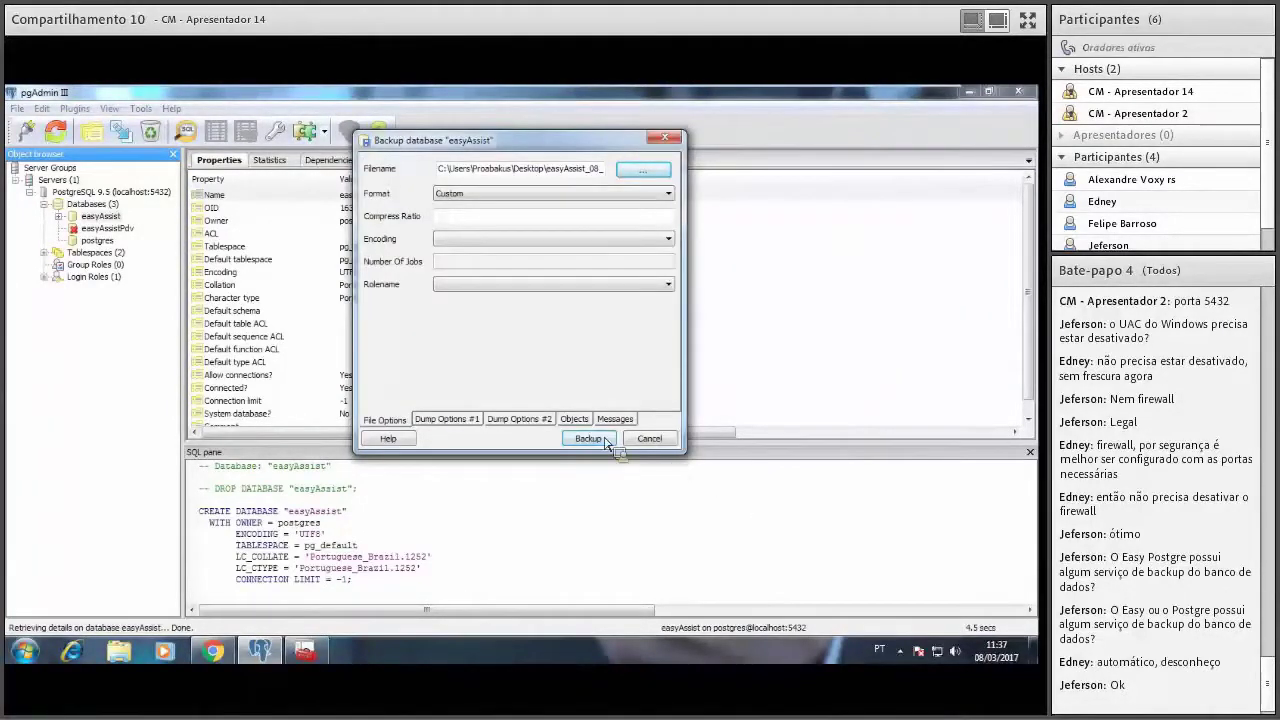
Run the easyAssist backup, check for exit code 0 in the messages, then close the dialog.
click(596, 440)
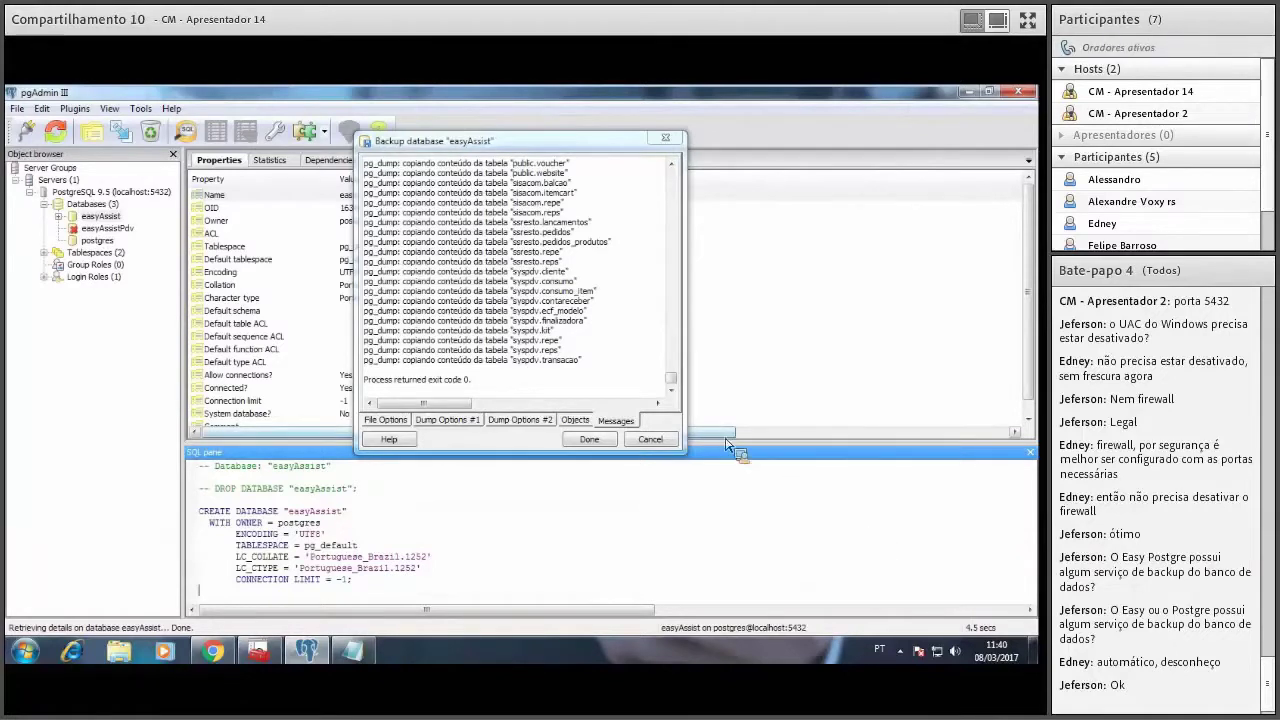
scroll(677, 386, up, 5)
mouse_move(677, 386)
mouse_down()
mouse_move(692, 196)
mouse_move(679, 378)
mouse_up()
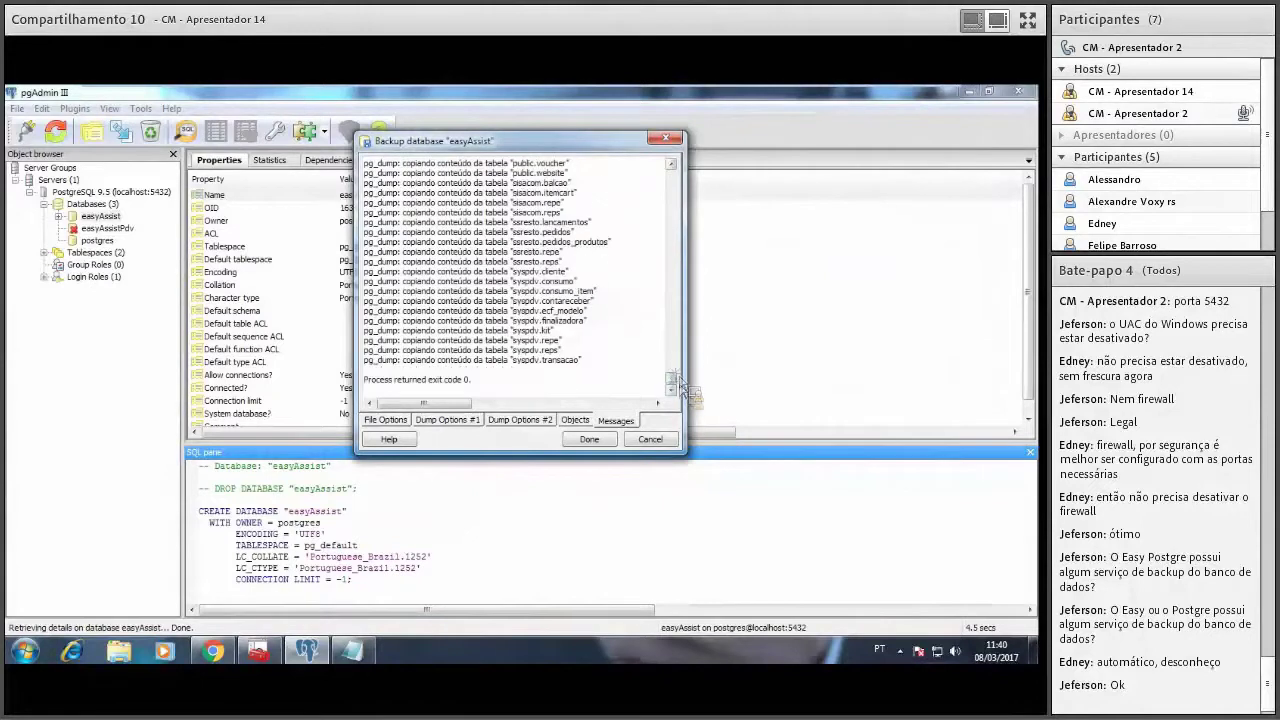
click(589, 440)
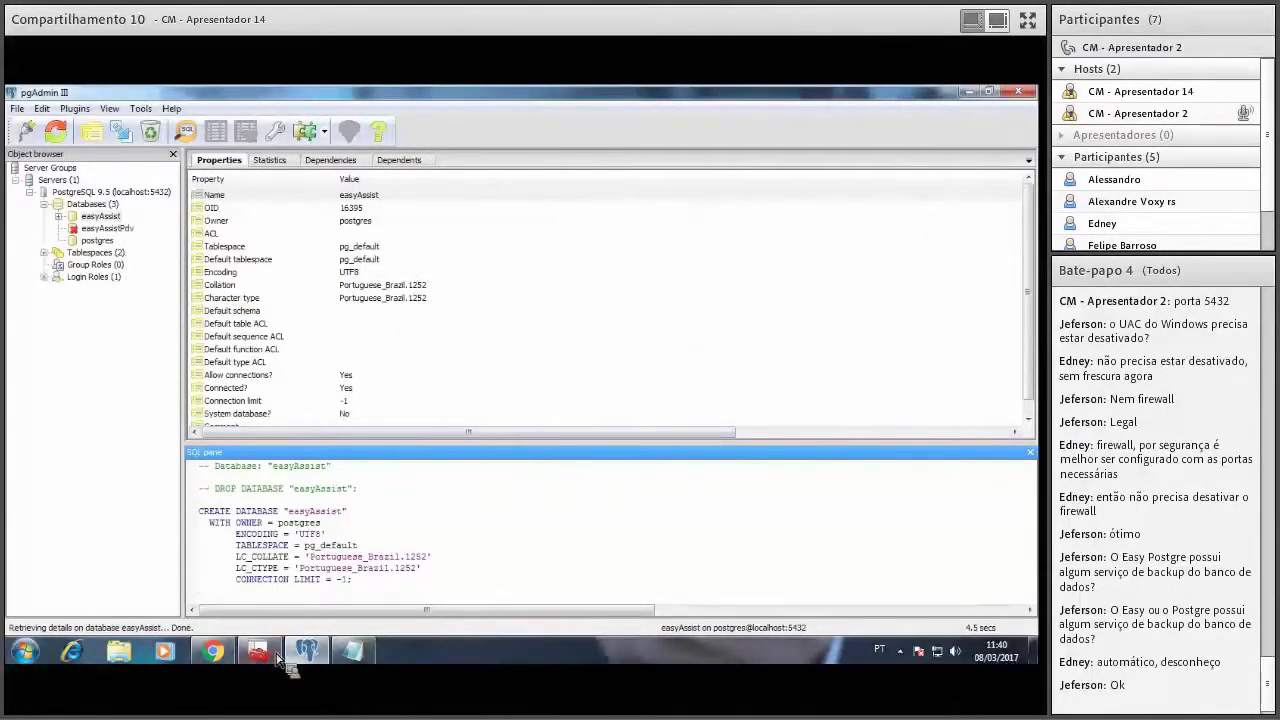
Browse in Explorer to C:\Arquivos de Programas\PostgreSQL\9.5\data.
key(super+e)
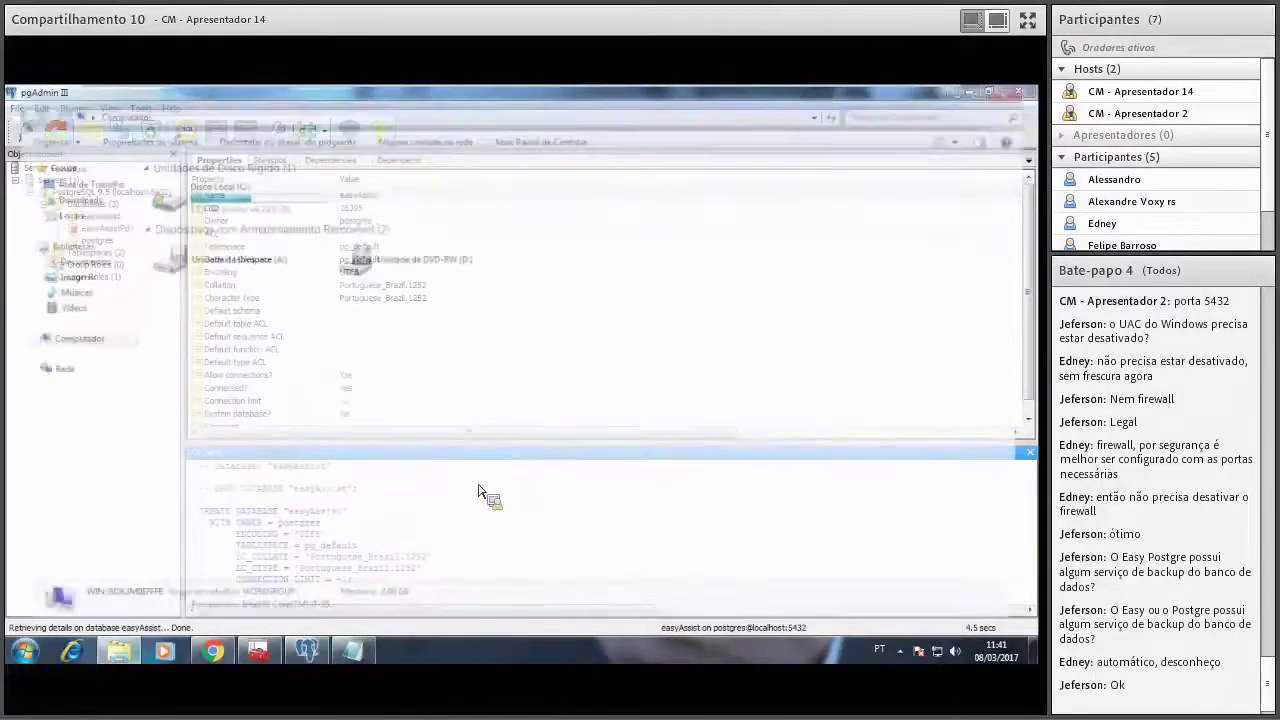
double_click(245, 195)
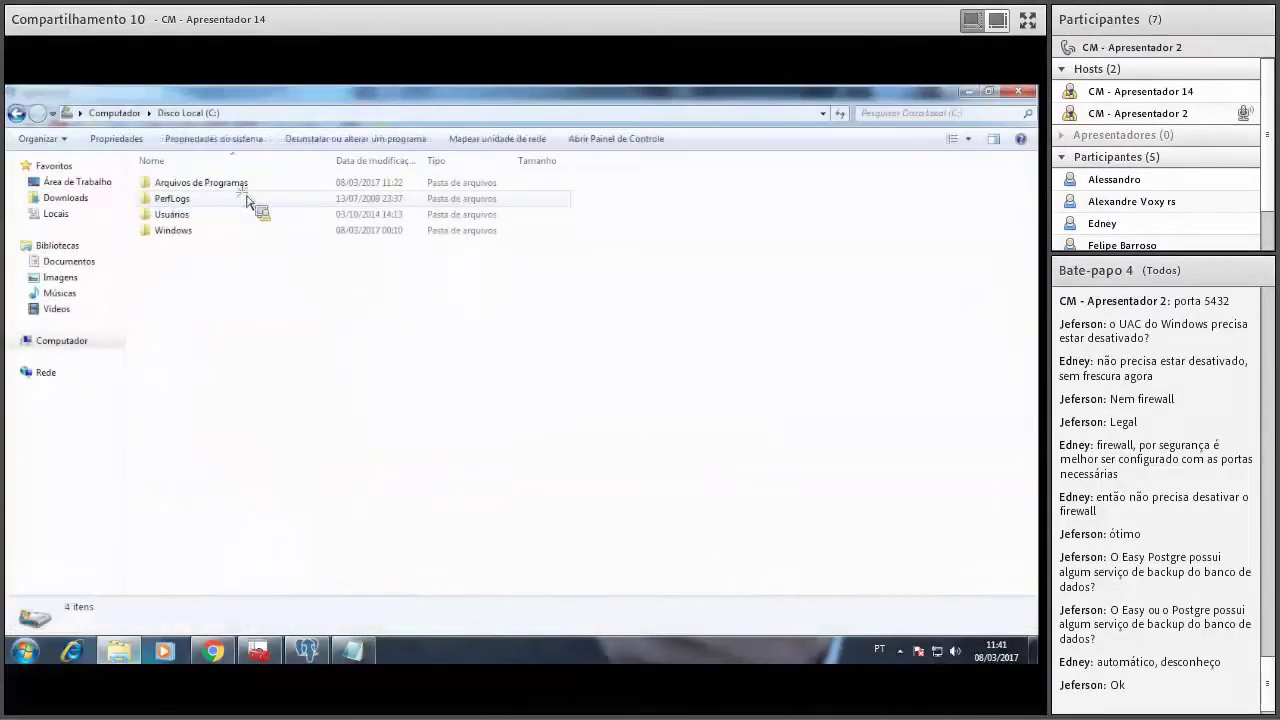
double_click(222, 184)
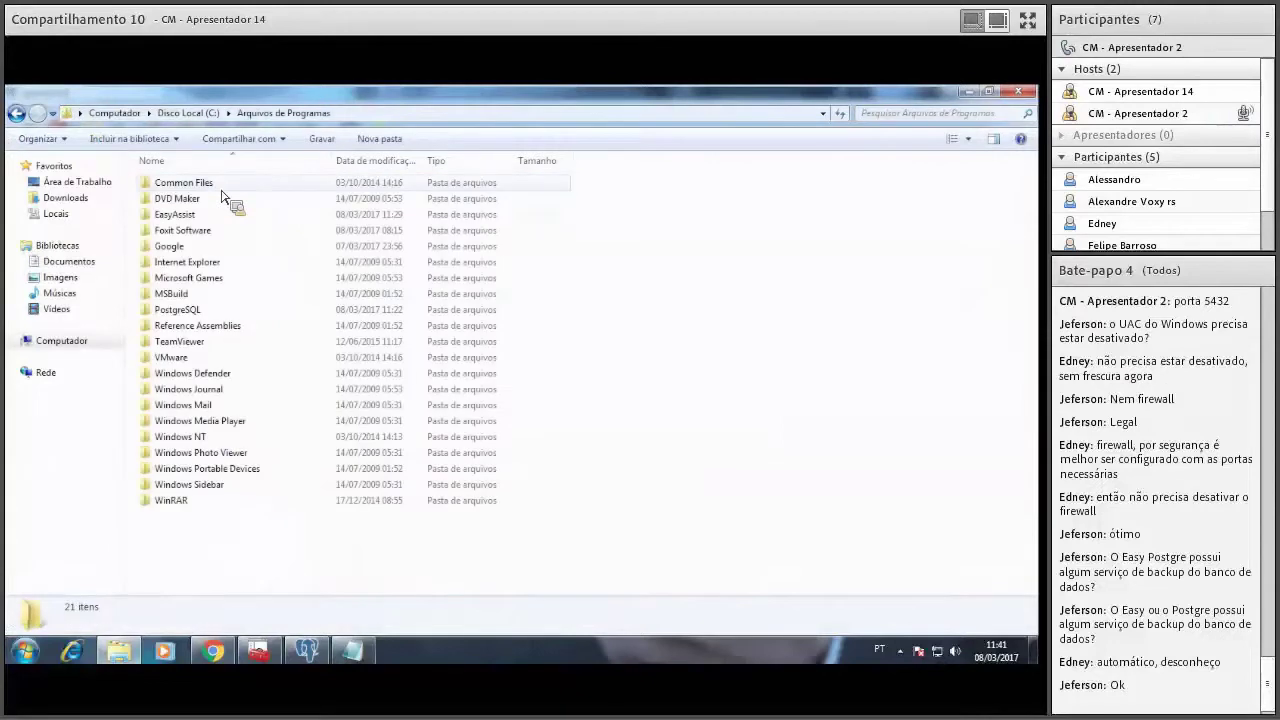
double_click(189, 311)
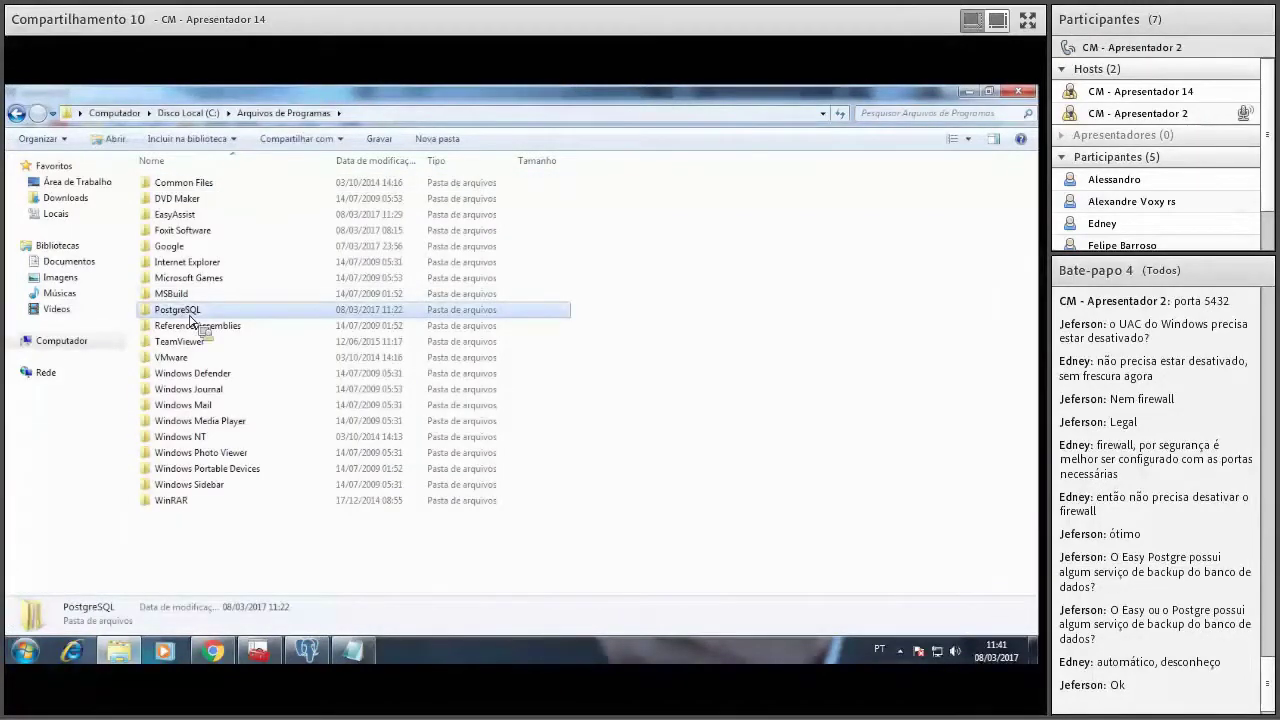
double_click(162, 184)
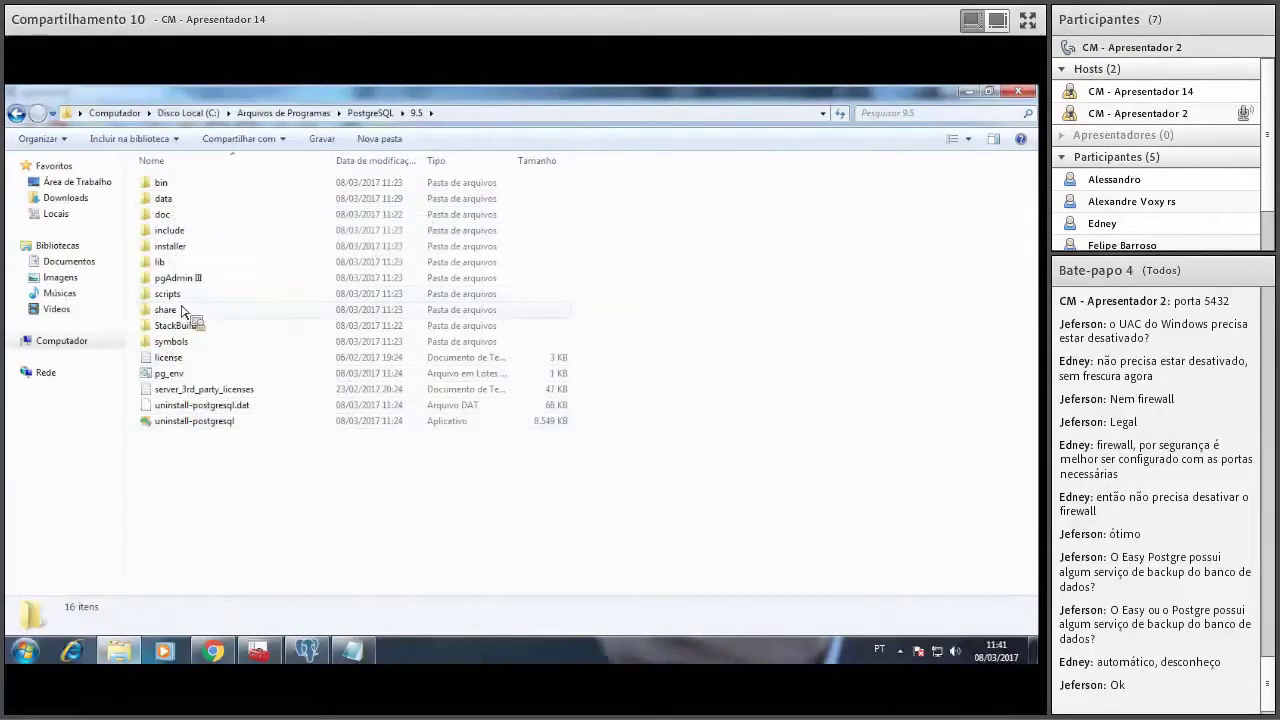
double_click(164, 199)
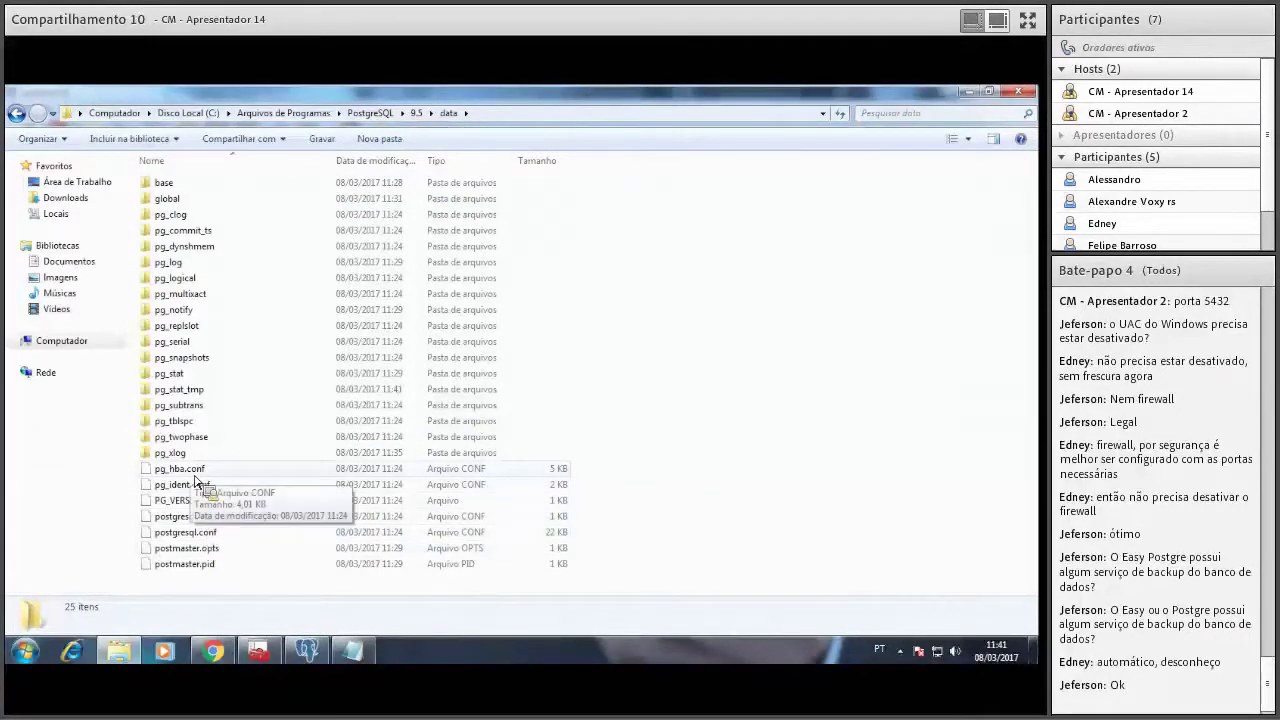
Open pg_hba.conf and choose to select a program from the installed list.
right_click(190, 472)
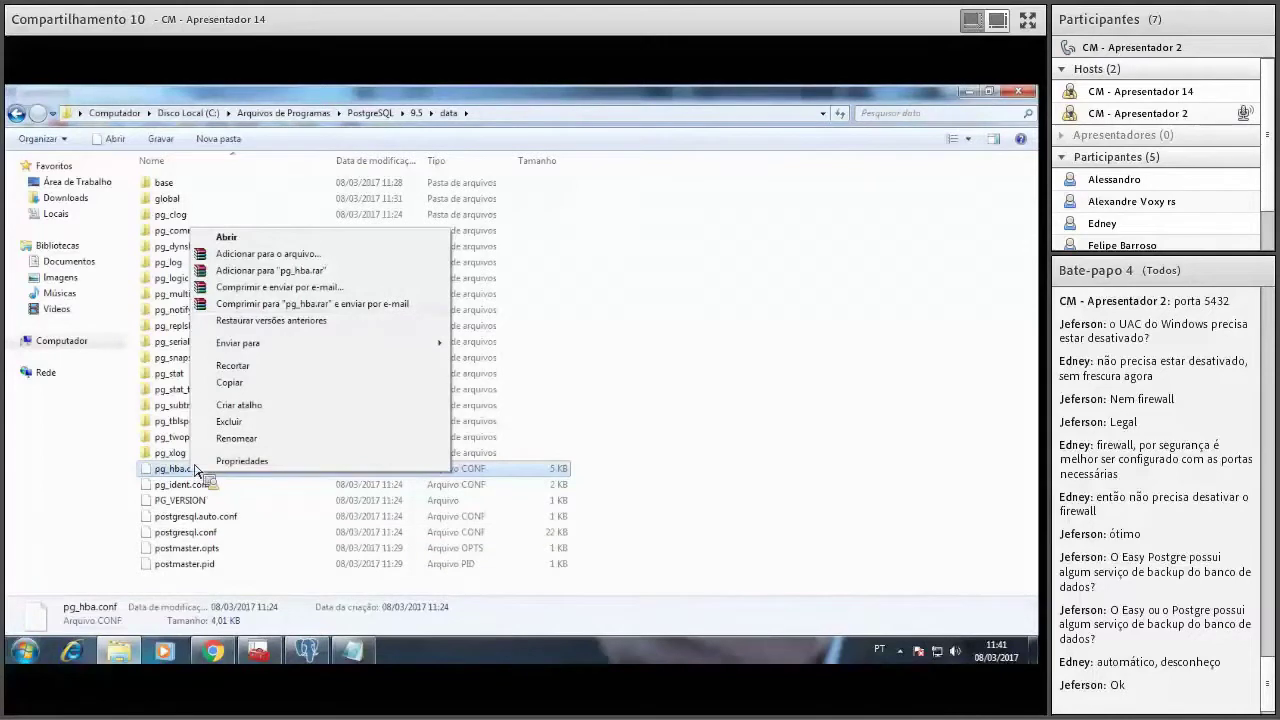
click(238, 238)
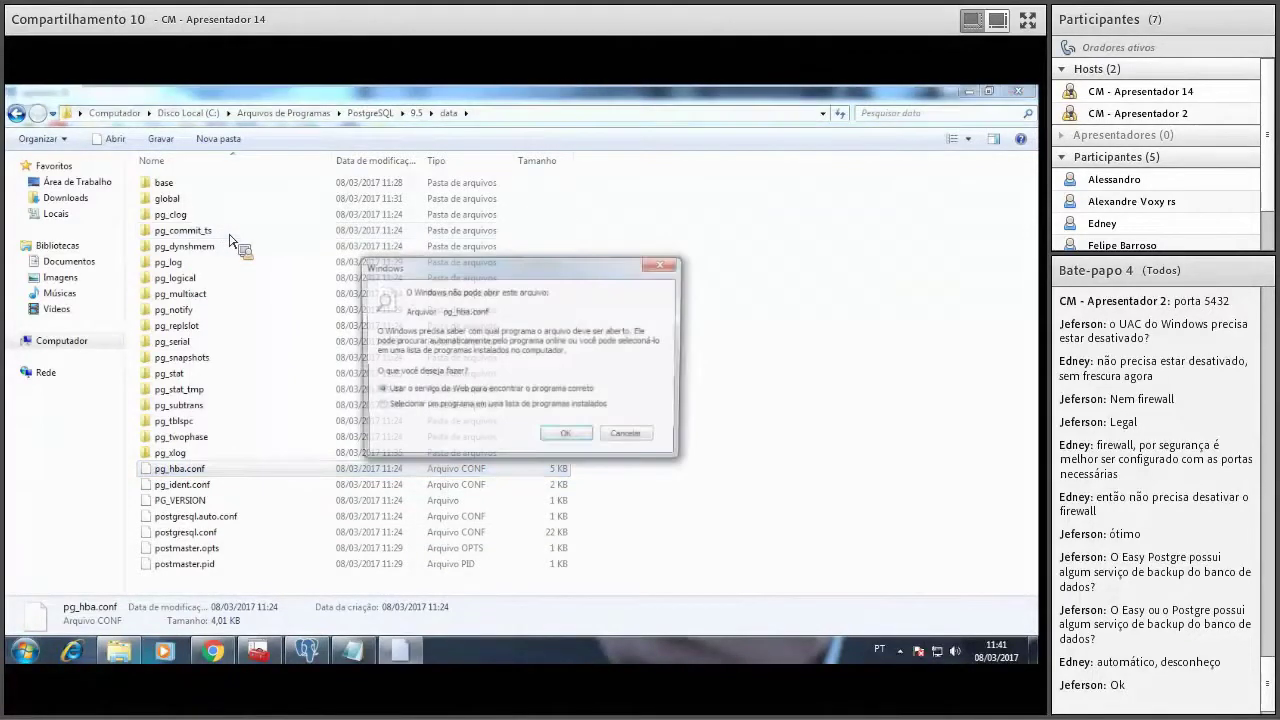
click(565, 437)
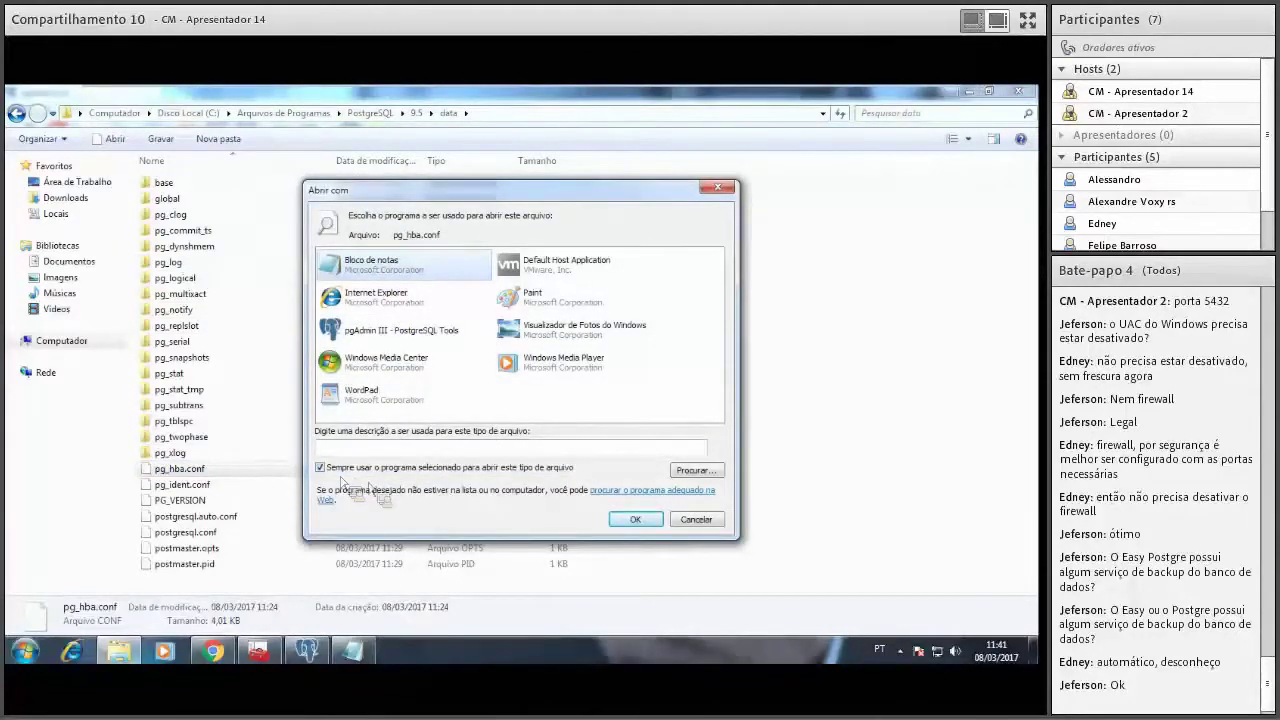
click(648, 521)
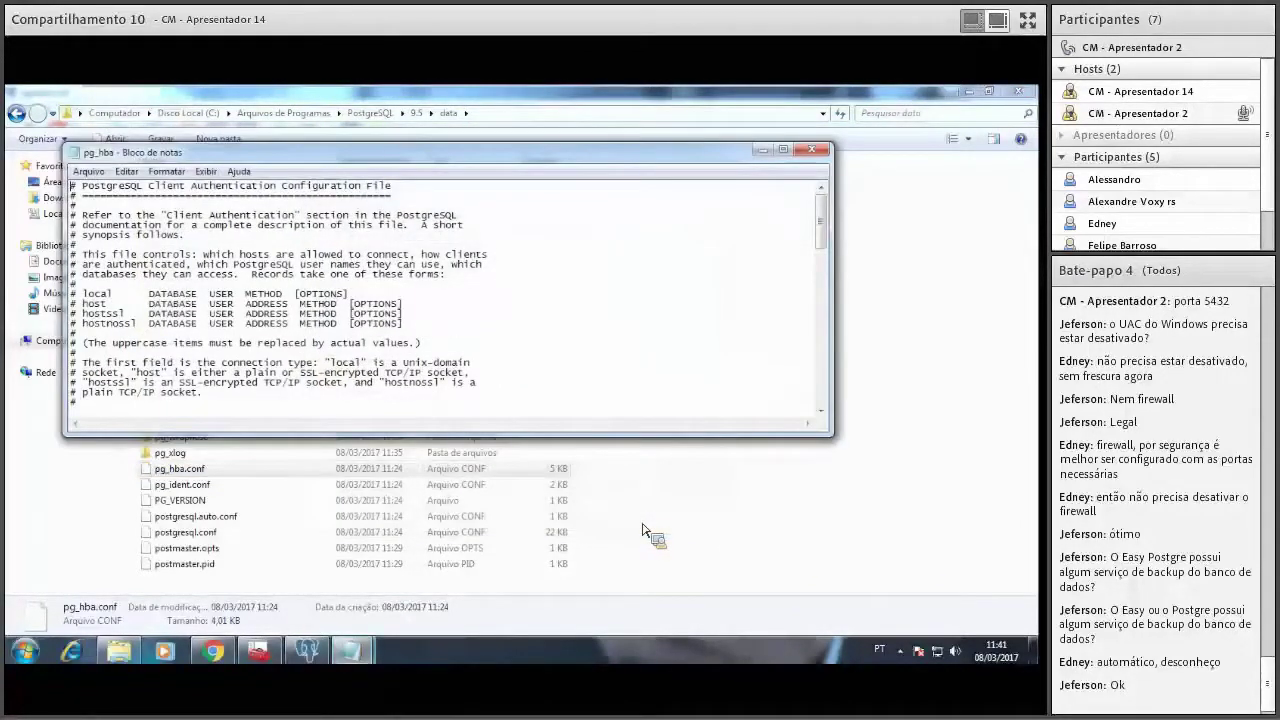
scroll(826, 248, down, 6)
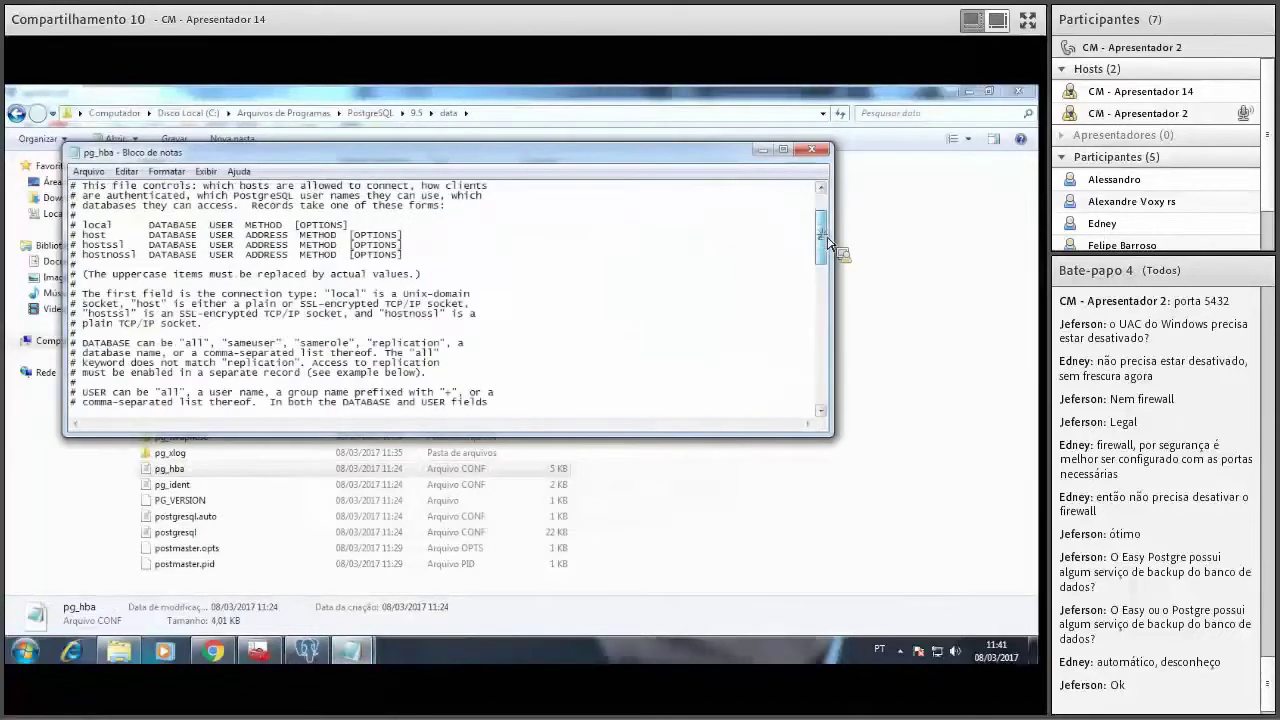
mouse_move(829, 258)
mouse_down()
mouse_move(835, 390)
mouse_move(836, 265)
mouse_move(836, 280)
mouse_up()
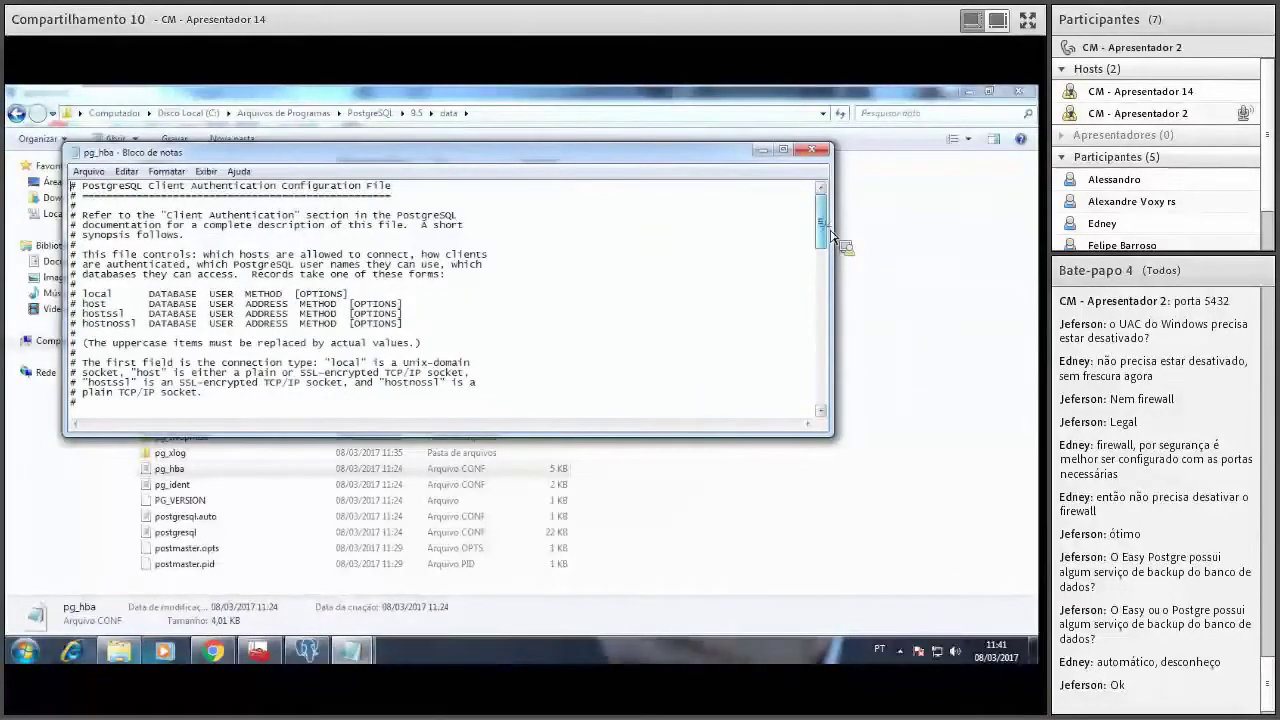
drag(829, 234, 845, 397)
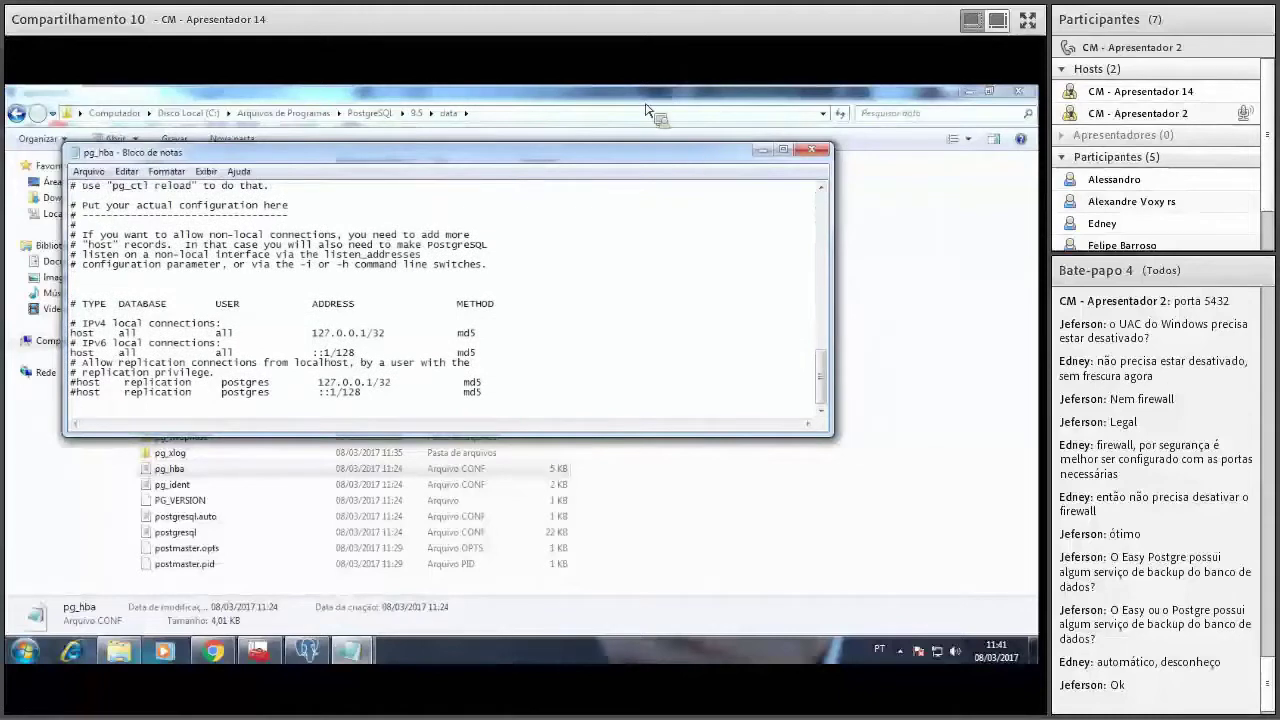
click(785, 151)
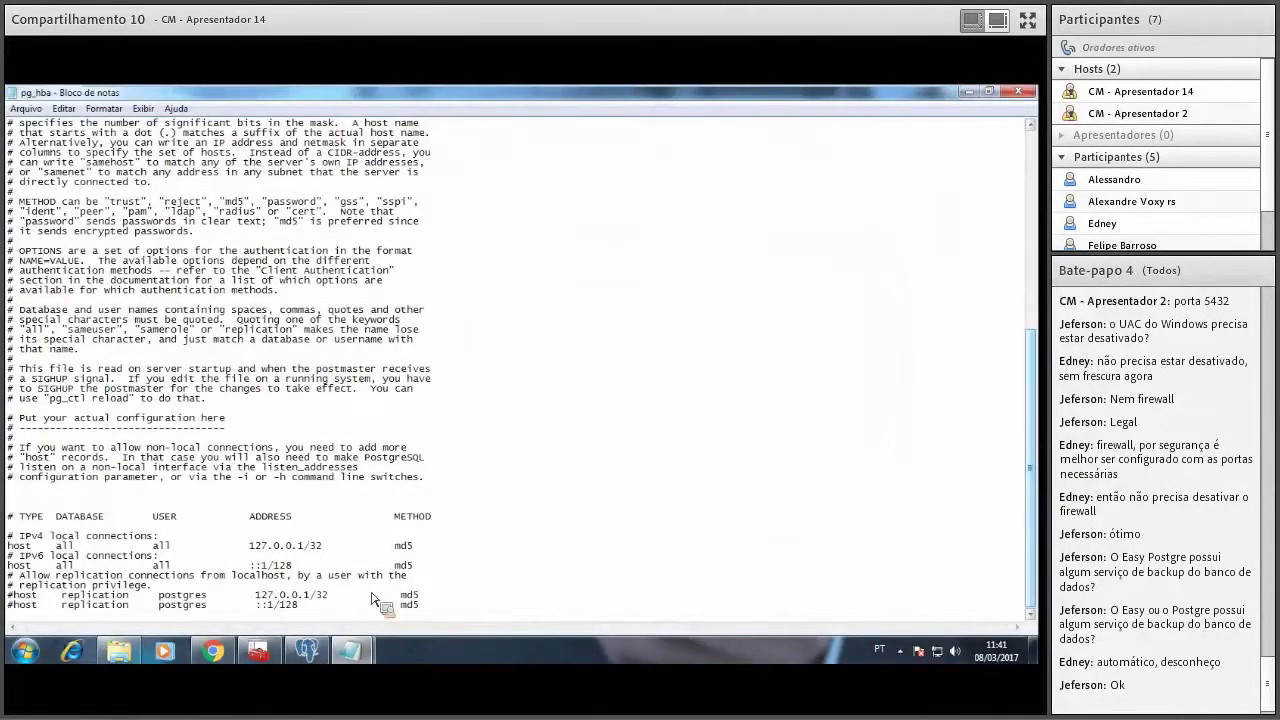
click(996, 93)
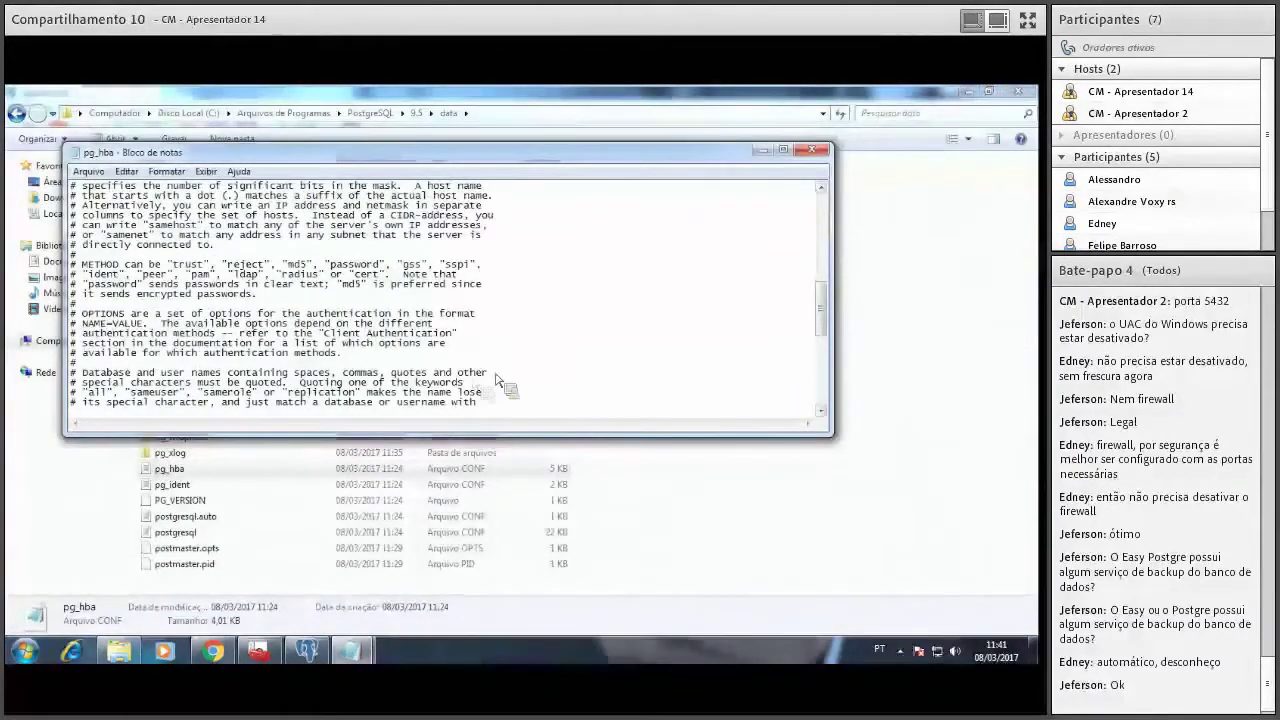
scroll(823, 323, down, 10)
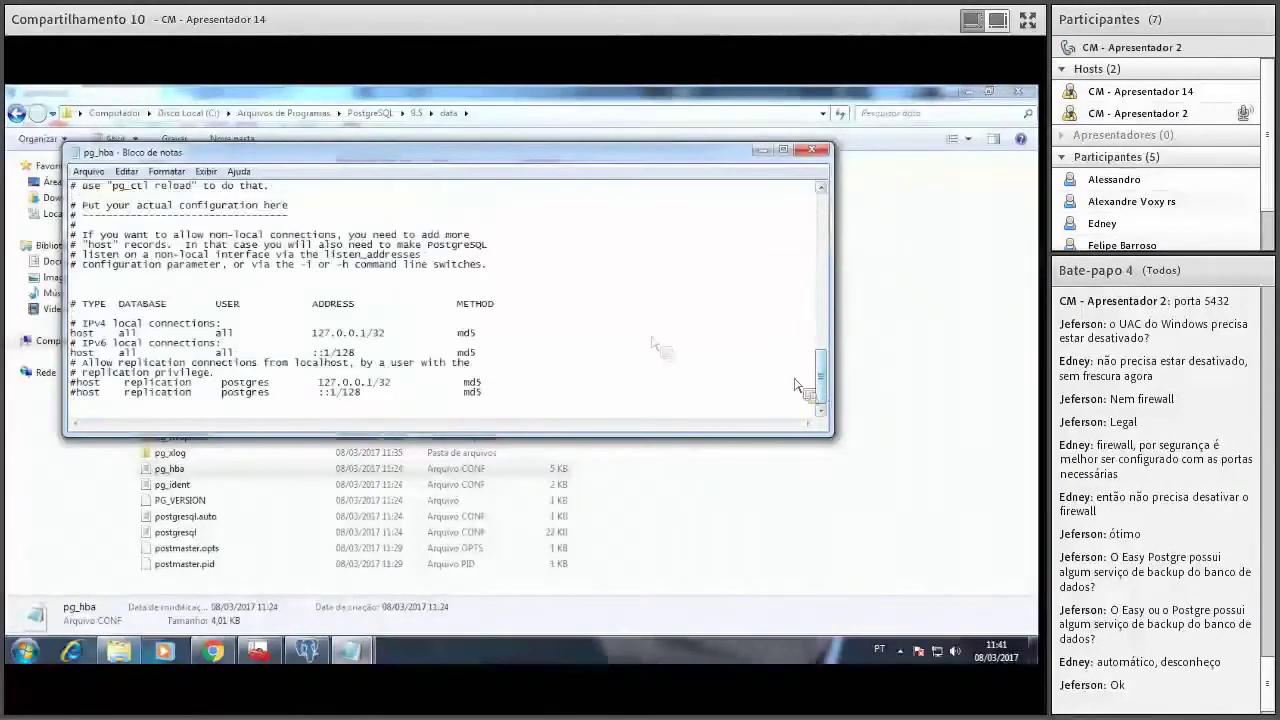
drag(324, 166, 465, 220)
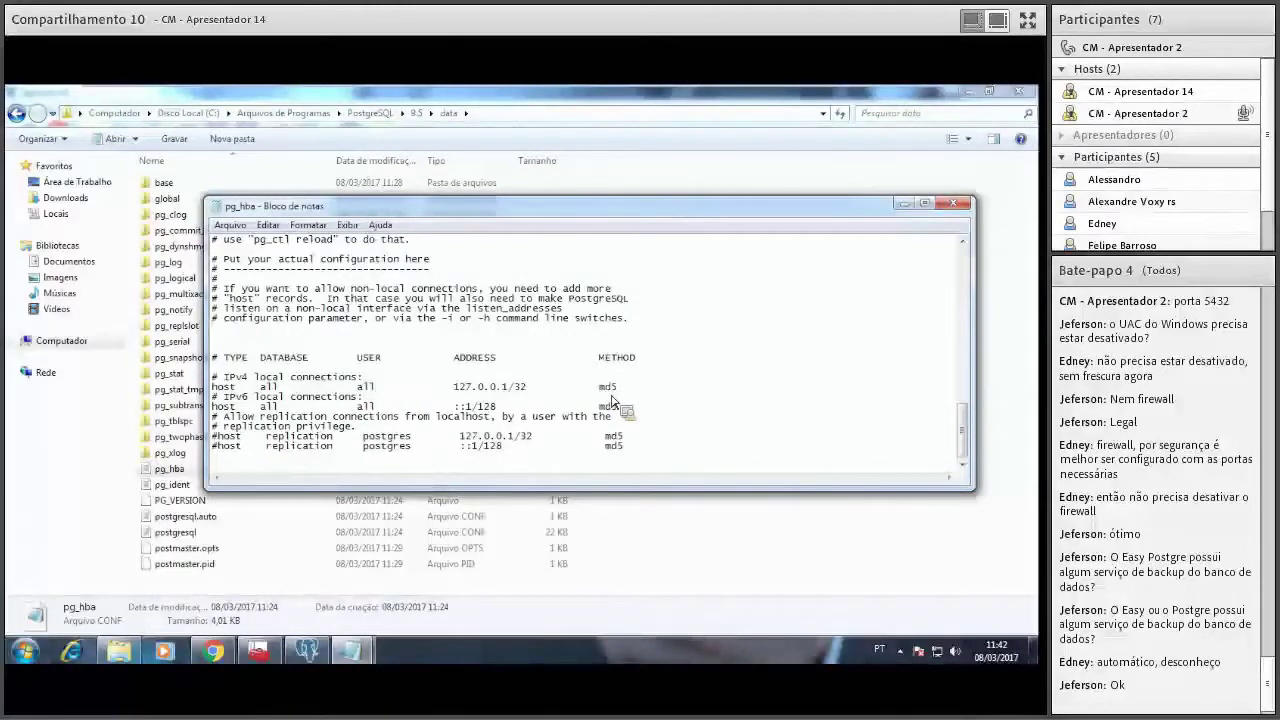
Paste the 'host all all 0.0.0.0/0 md5' rule from the untitled note below the IPv4 host line.
key(Return)
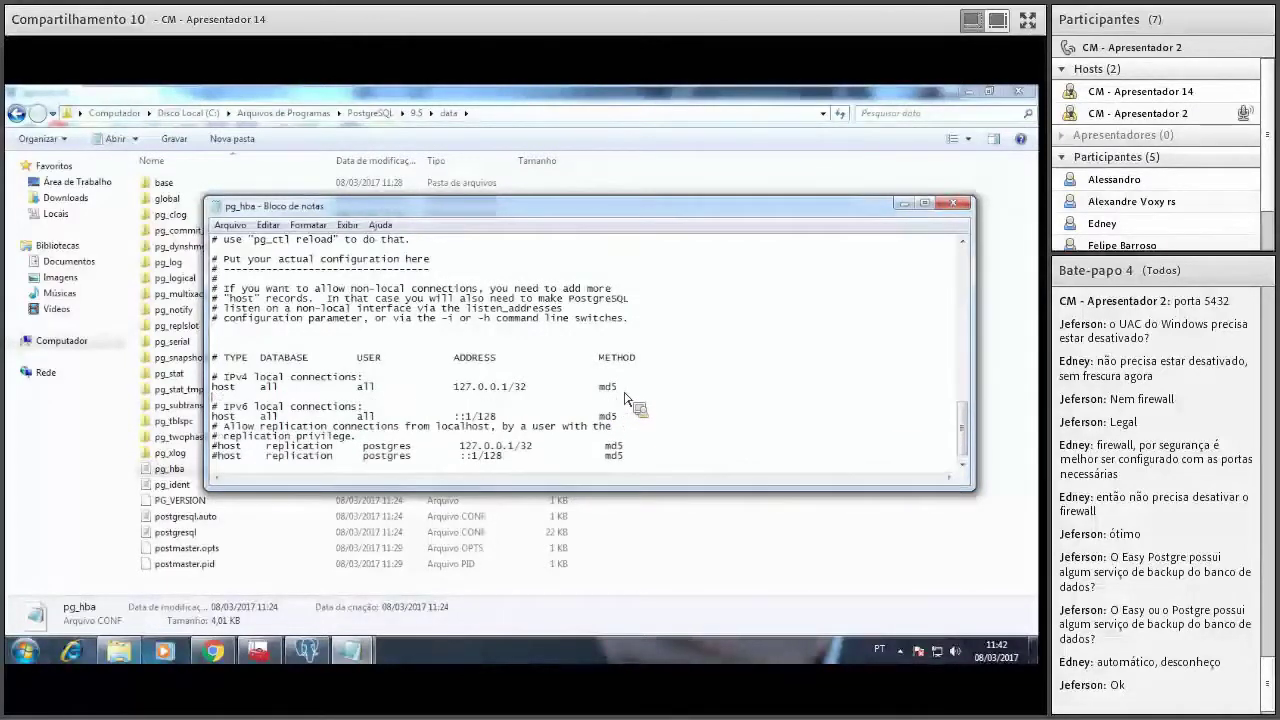
click(350, 651)
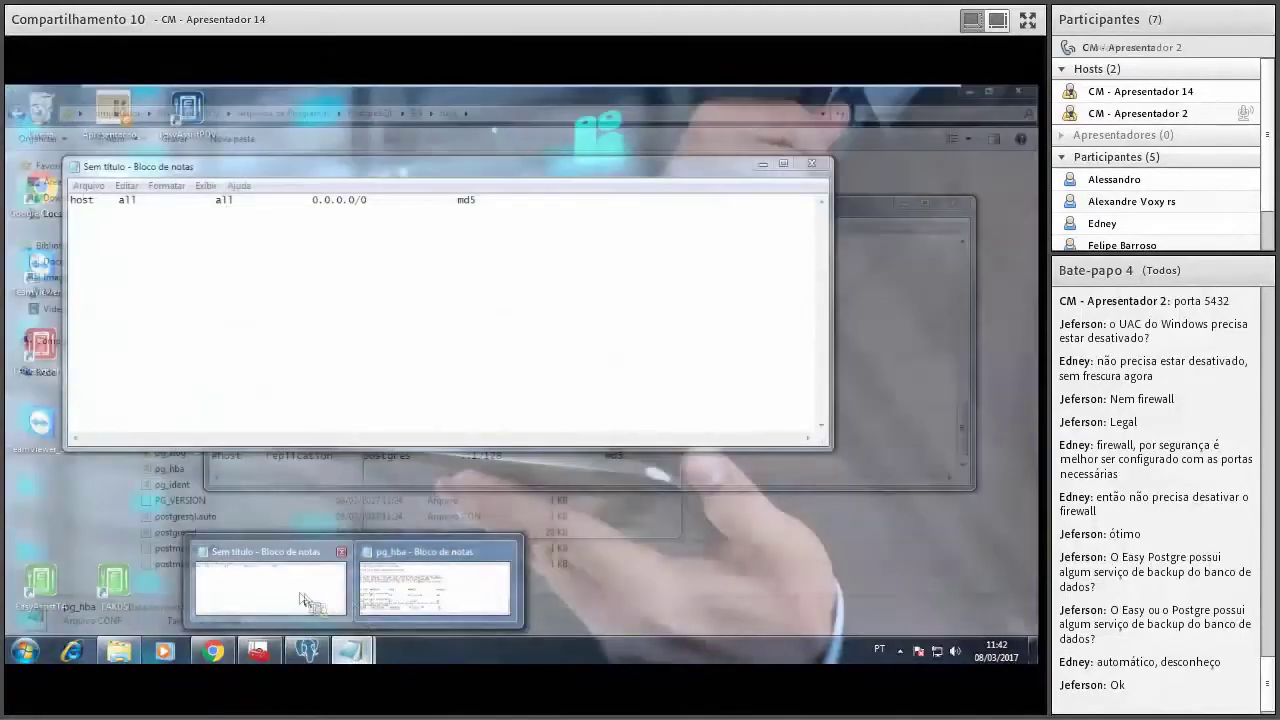
click(270, 588)
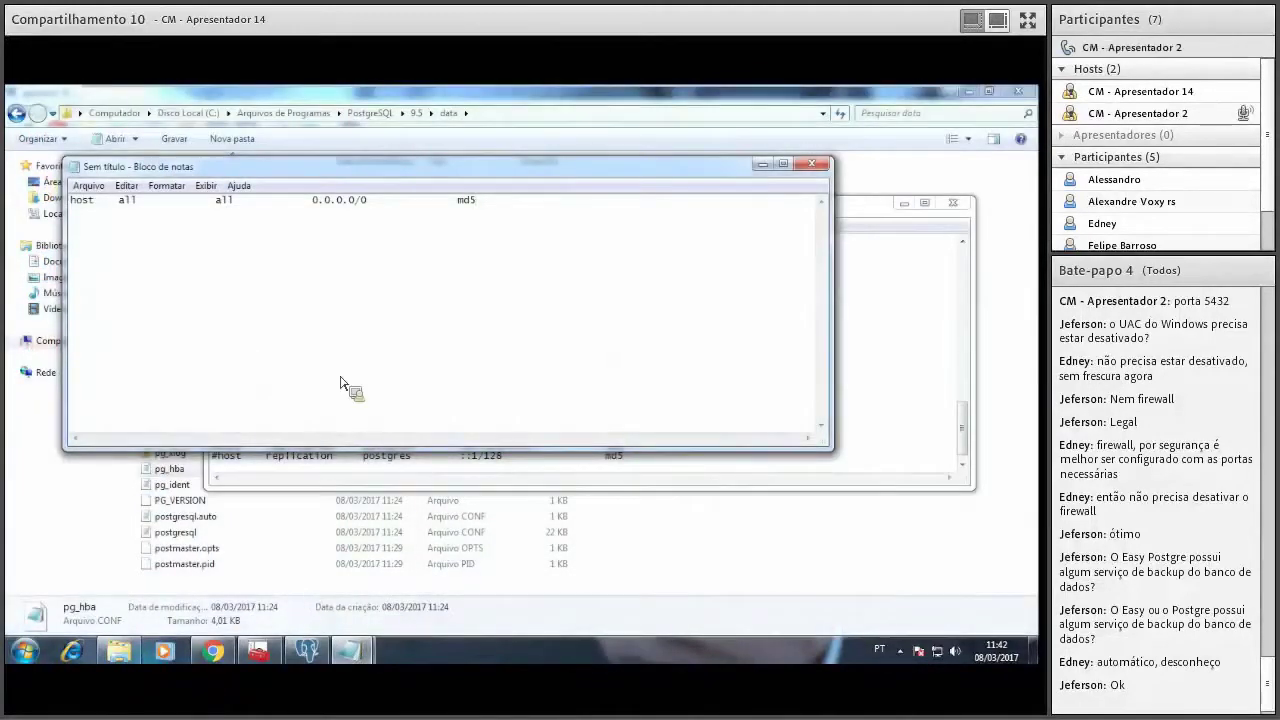
key(ctrl+a)
key(ctrl+c)
click(762, 163)
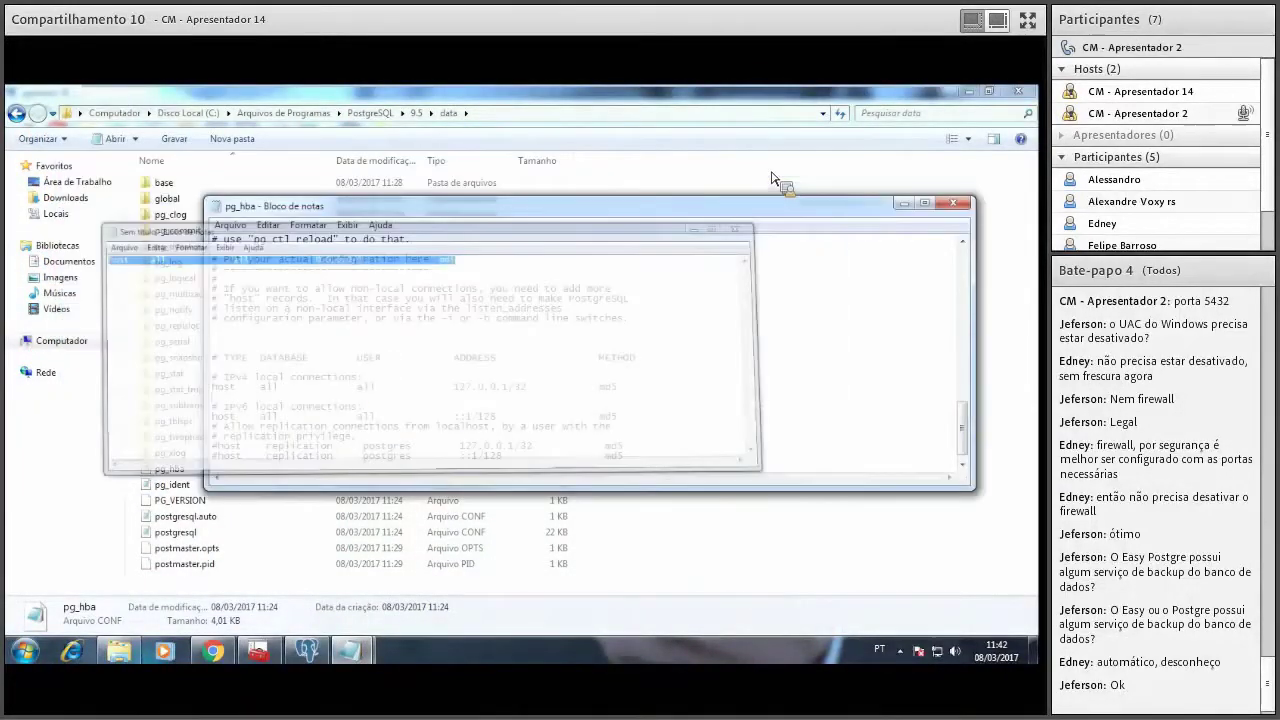
click(343, 398)
key(ctrl+v)
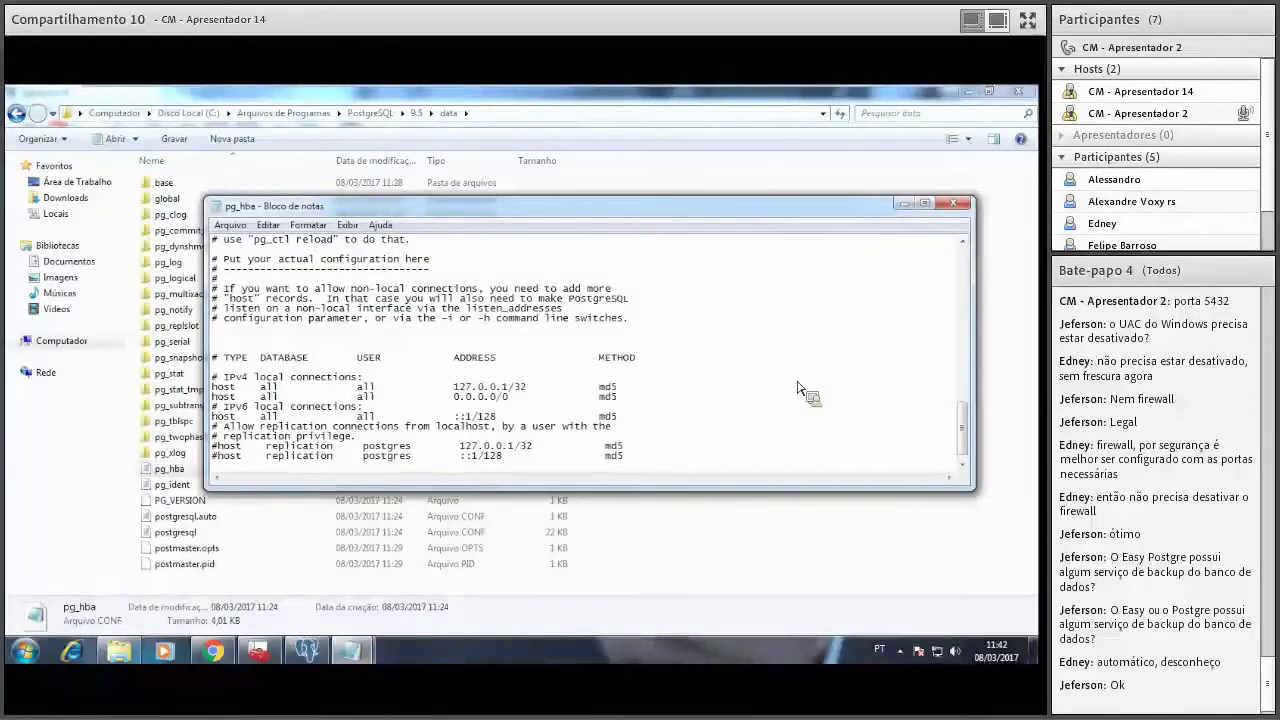
Save pg_hba.conf on closing Notepad, then close the data folder window.
click(959, 207)
click(488, 382)
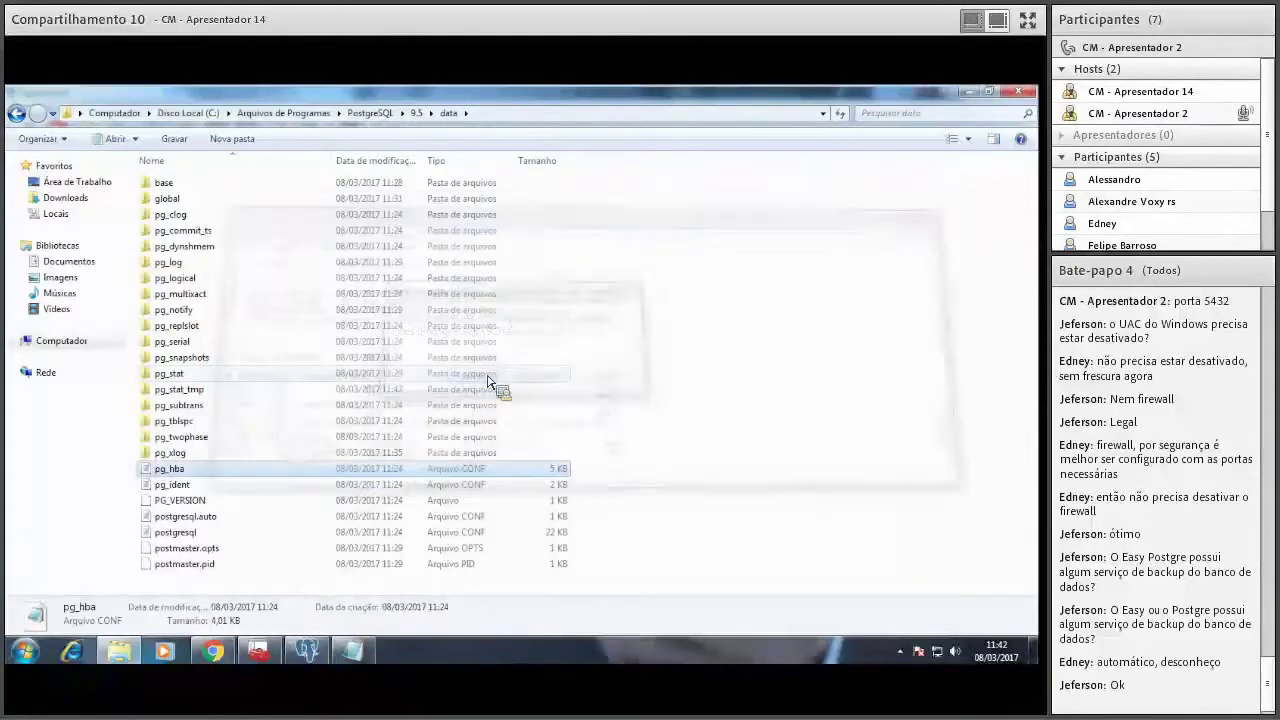
click(1016, 95)
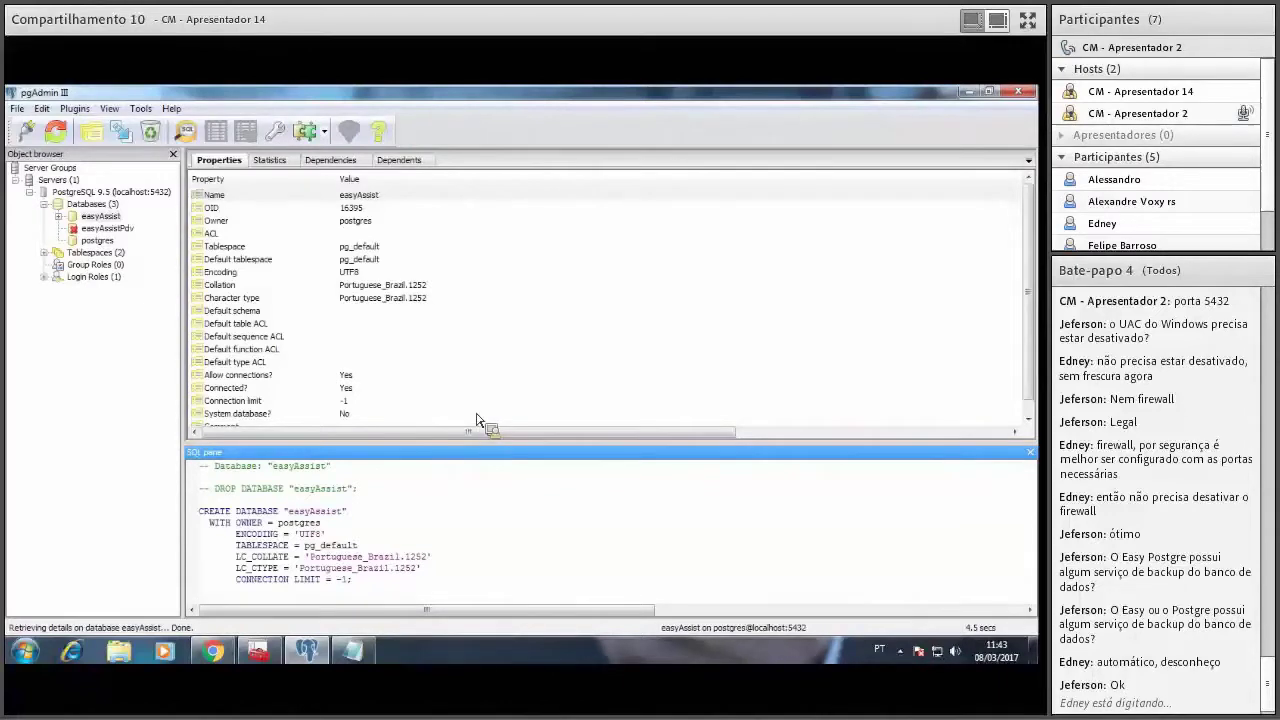
click(106, 228)
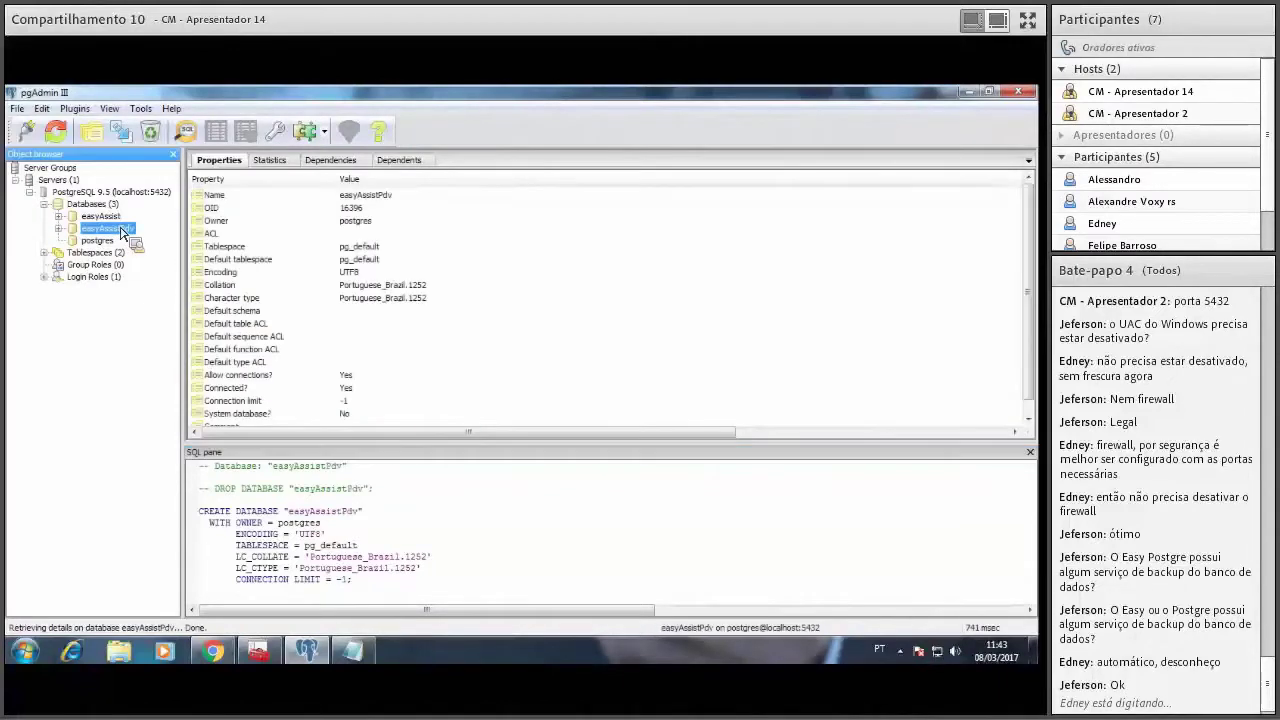
key(Up)
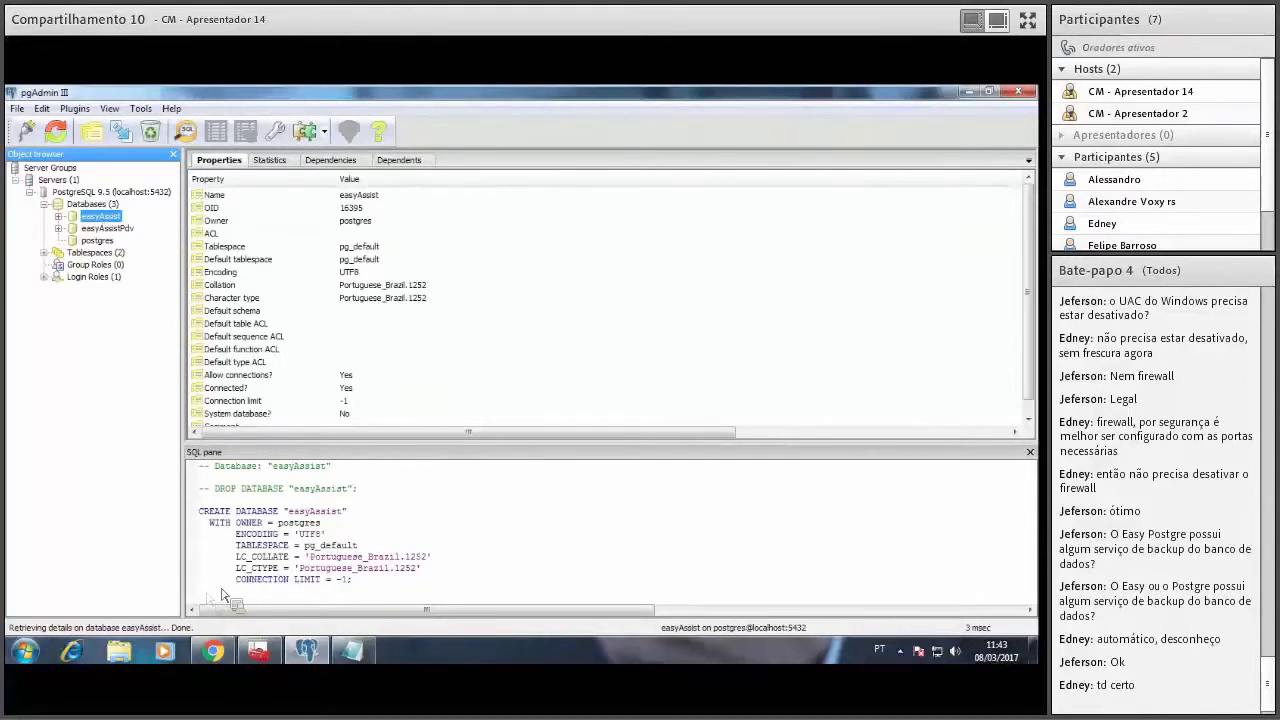
click(212, 652)
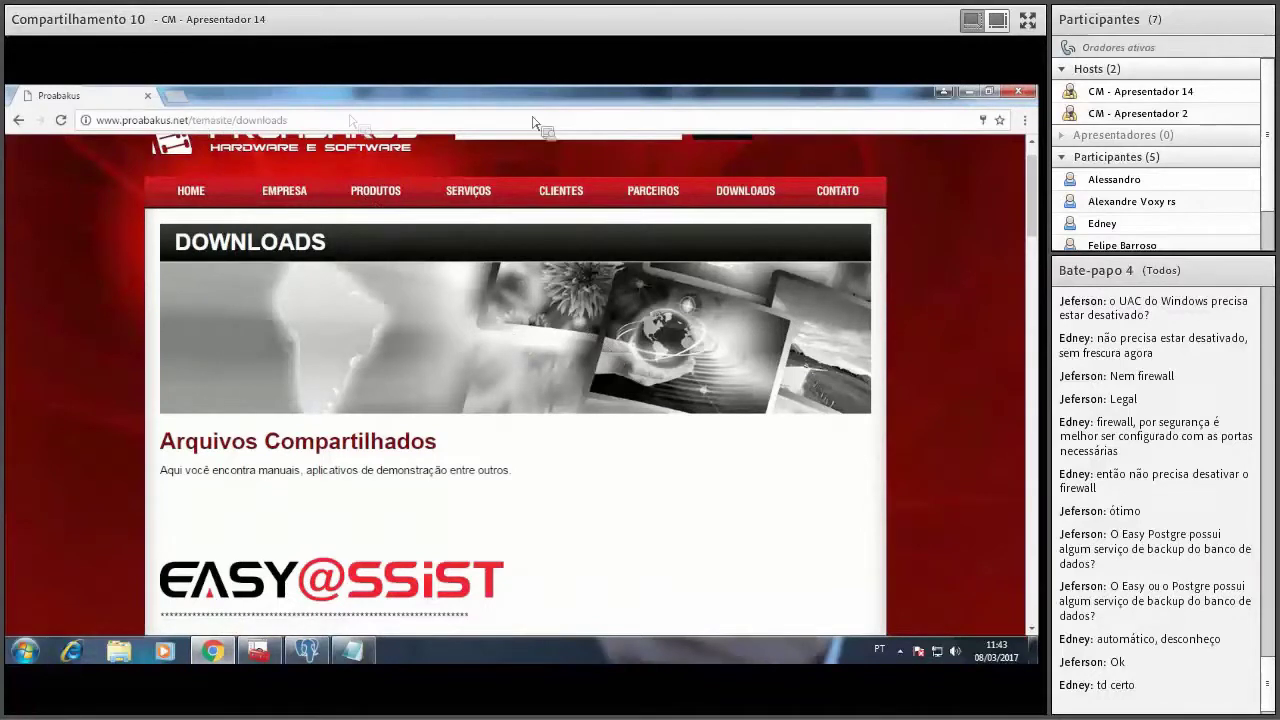
click(968, 91)
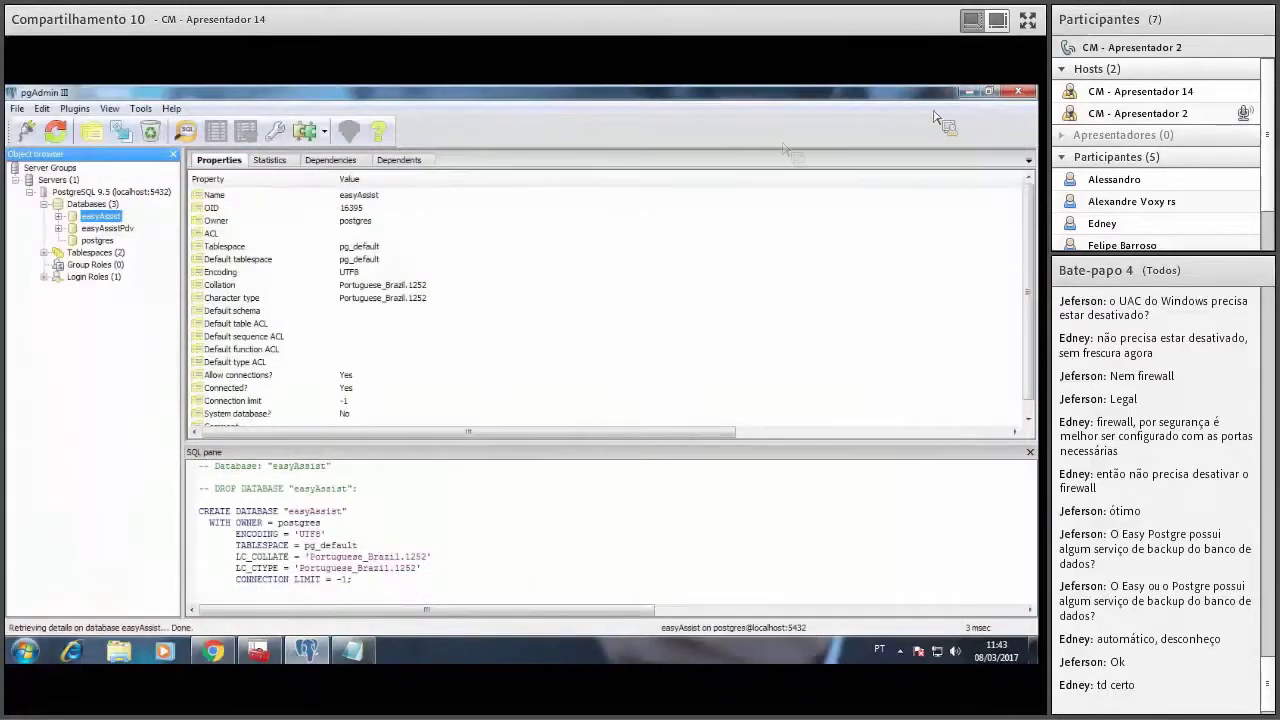
right_click(117, 223)
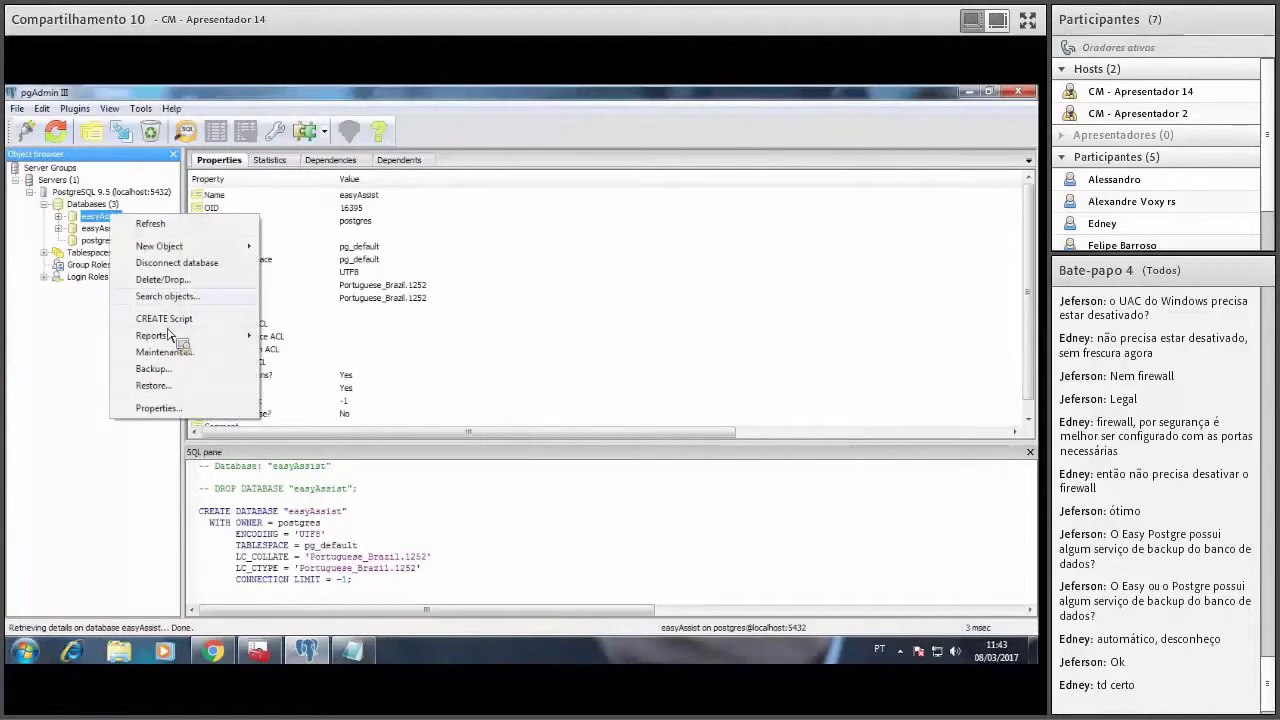
Drop easyAssist, confirm, and dismiss the error that 23 other sessions are using it.
click(172, 280)
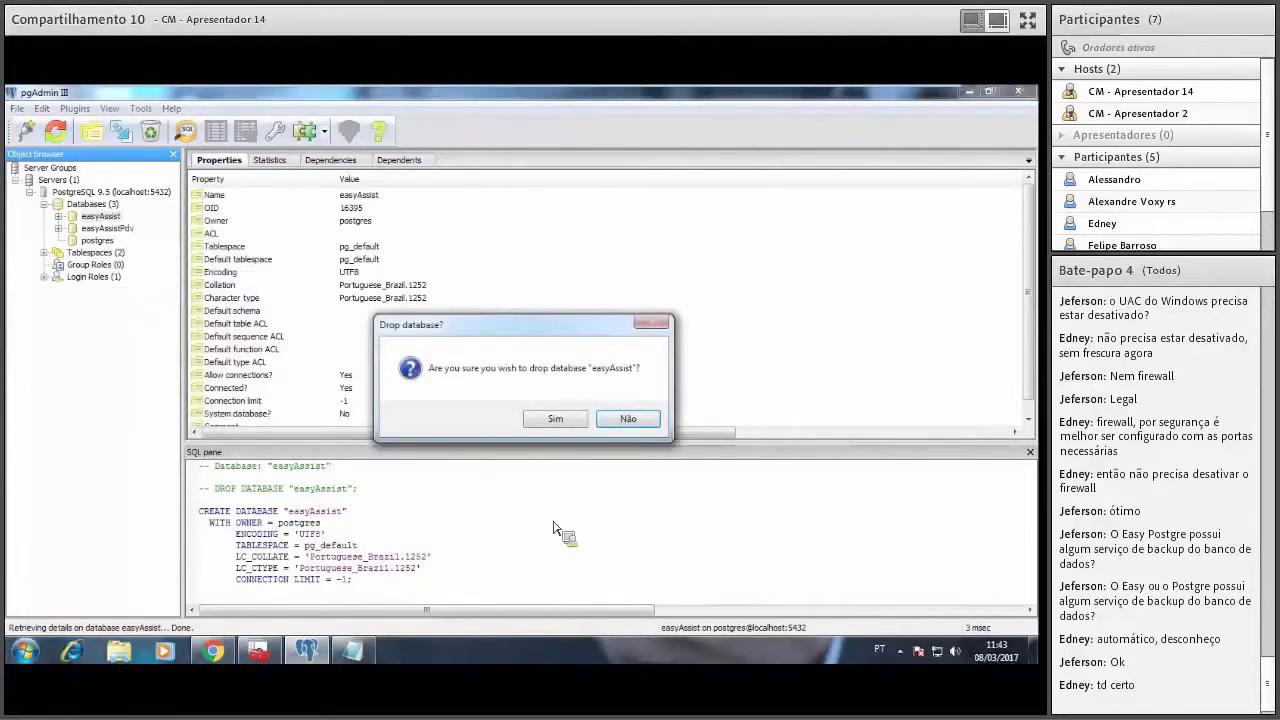
click(556, 419)
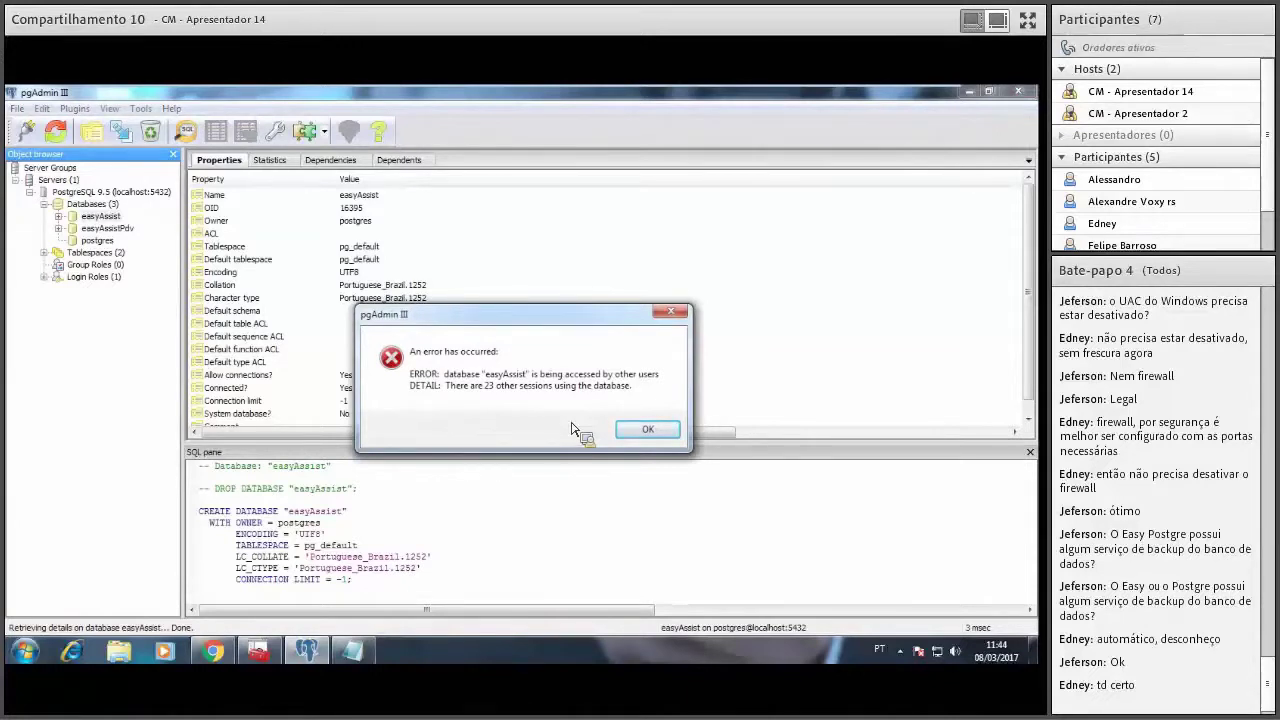
click(646, 431)
Stop and then start the postgresql-9.5 service in Windows Services.
key(alt+Tab)
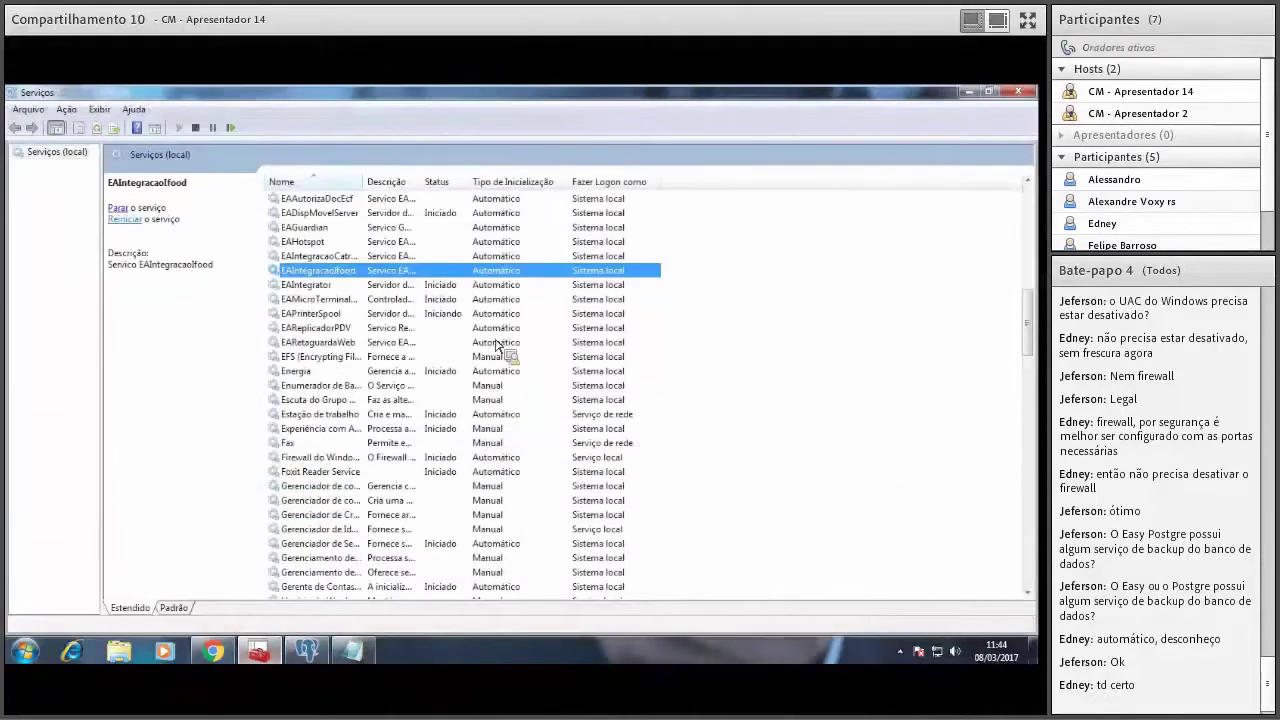
click(365, 243)
click(349, 300)
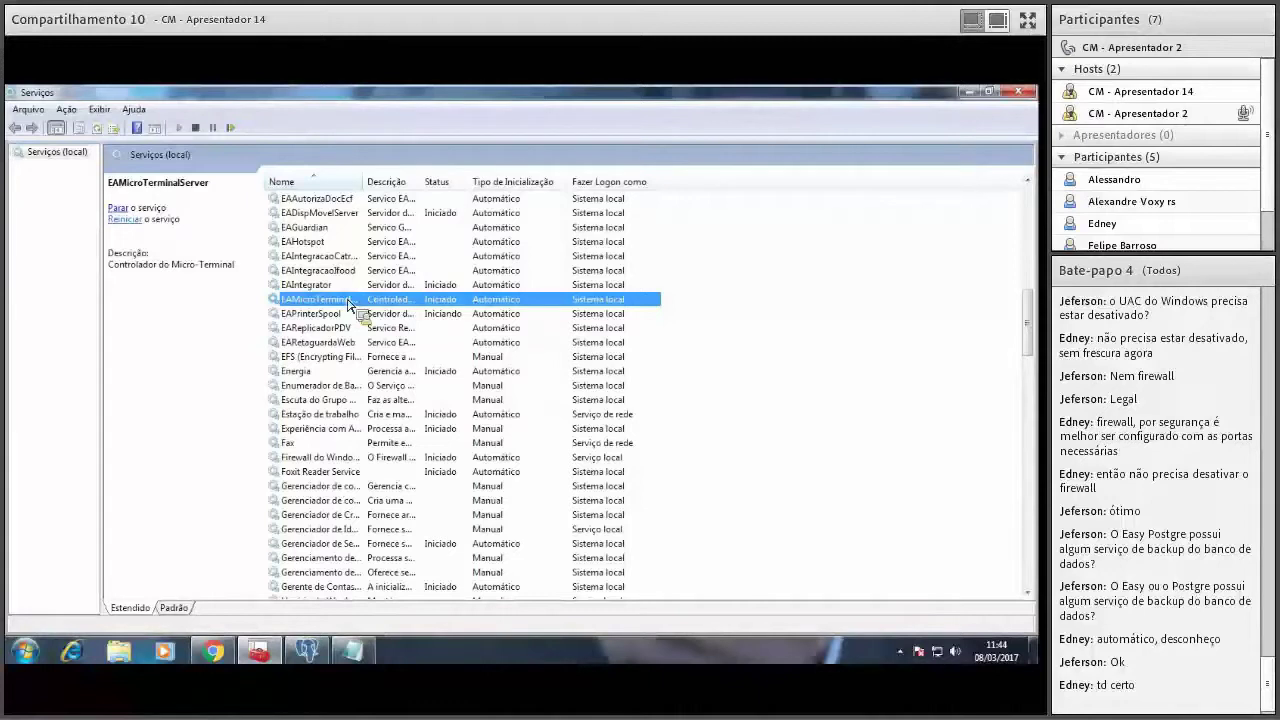
text(po)
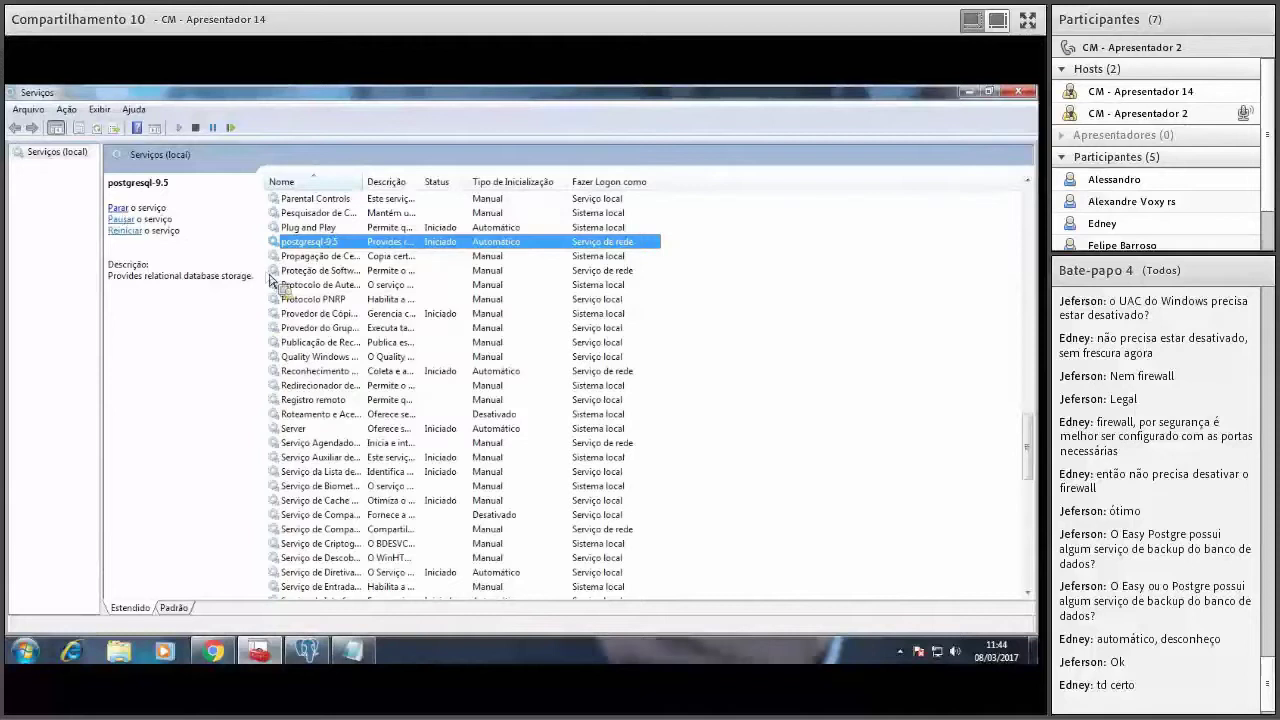
click(210, 354)
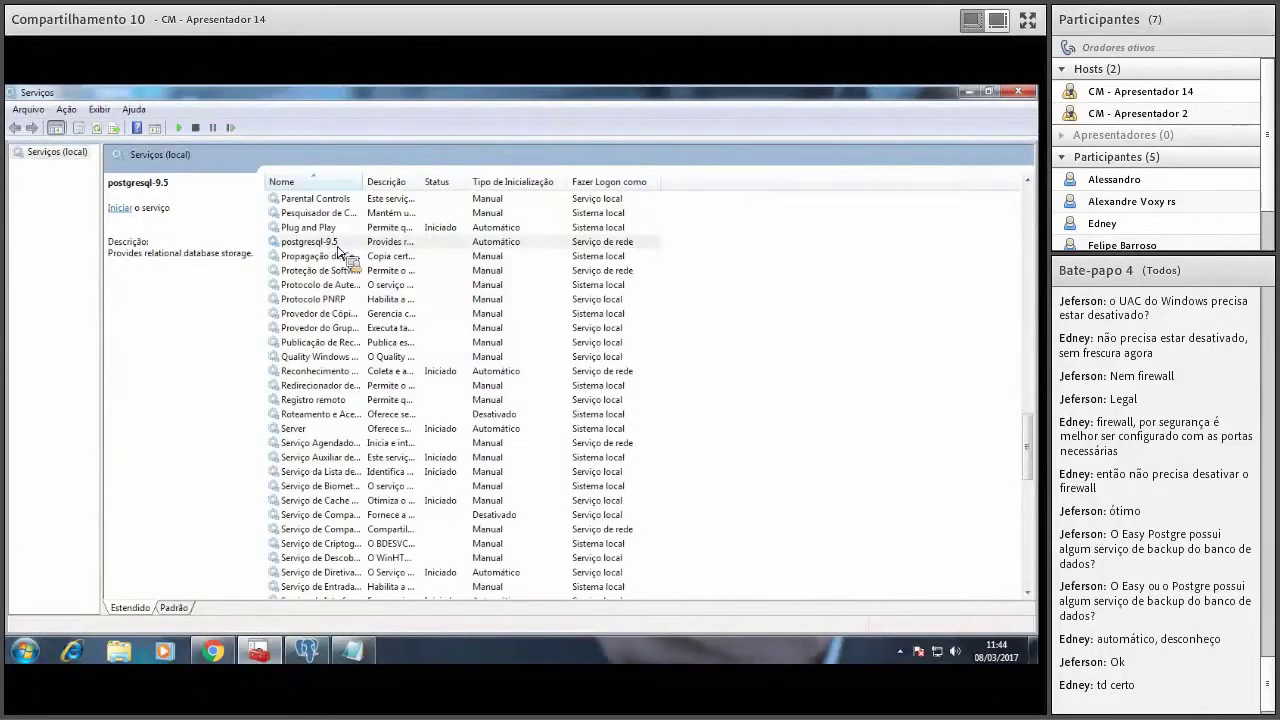
click(121, 209)
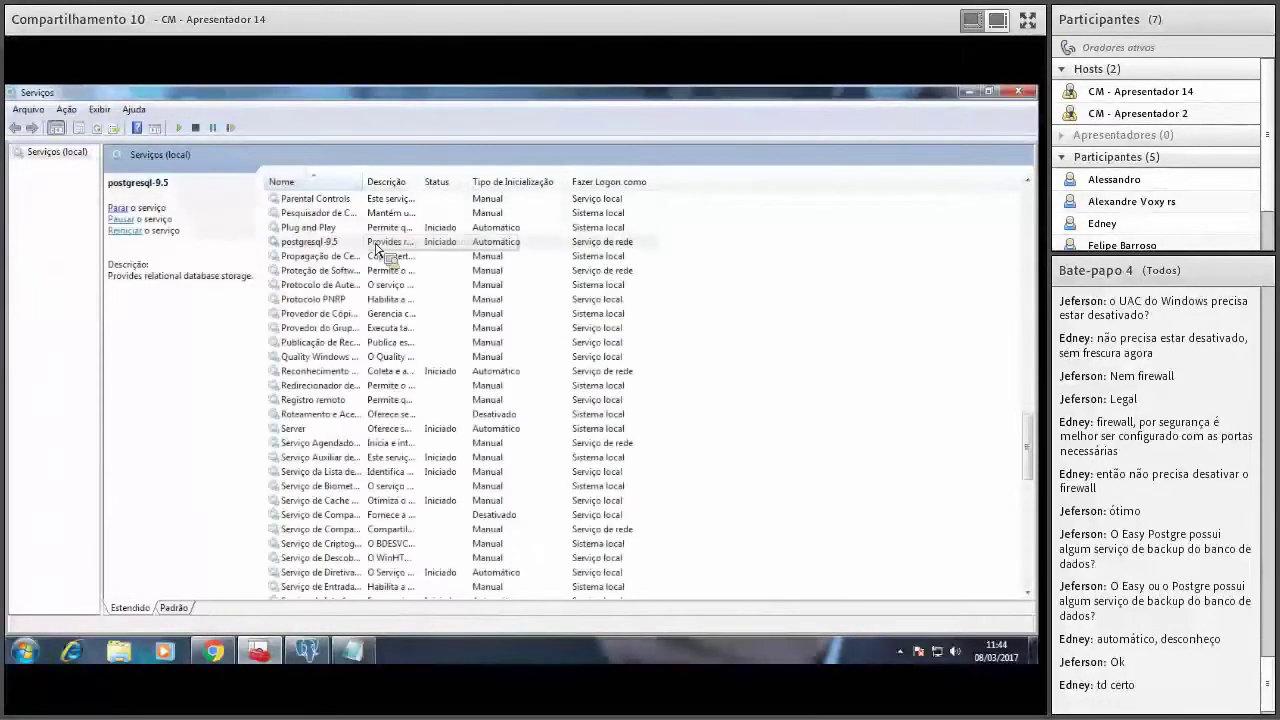
Look over the EA services in the Services list and return to pgAdmin III.
click(300, 652)
click(300, 652)
click(322, 227)
key(e)
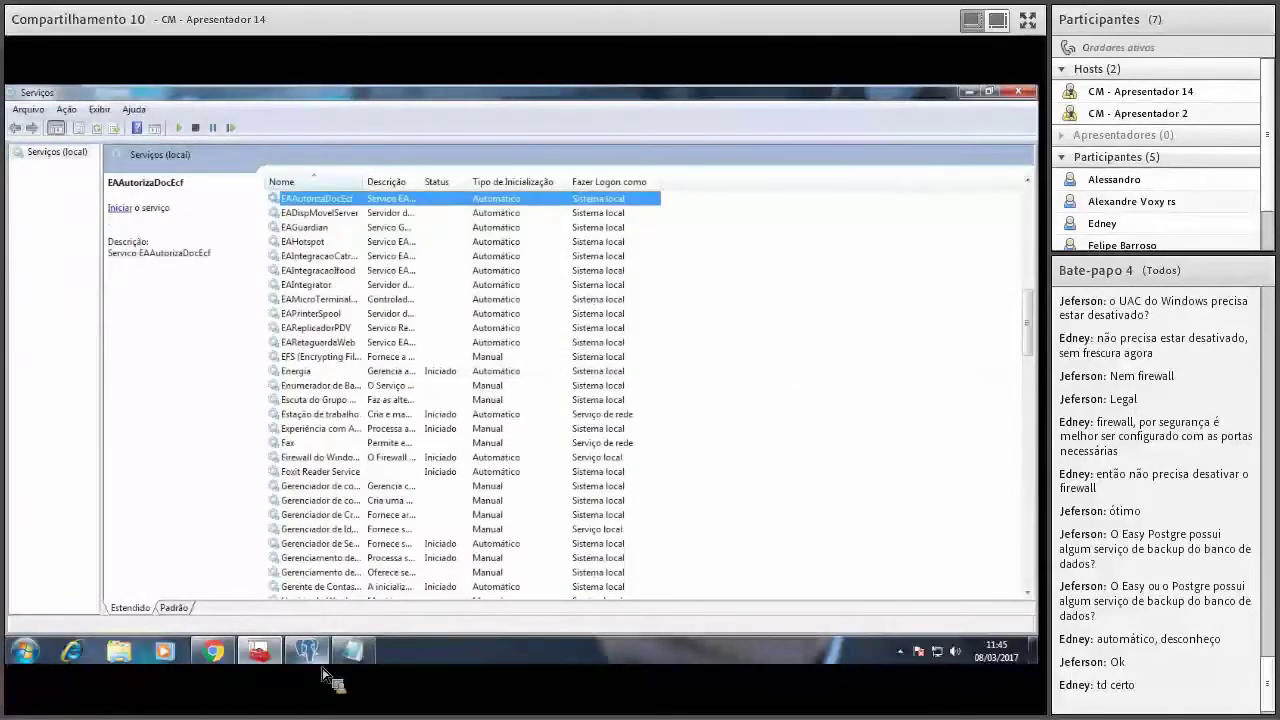
click(306, 655)
Refresh the server, dismiss the connection-closed error, and reconnect to easyAssistPdv.
click(55, 131)
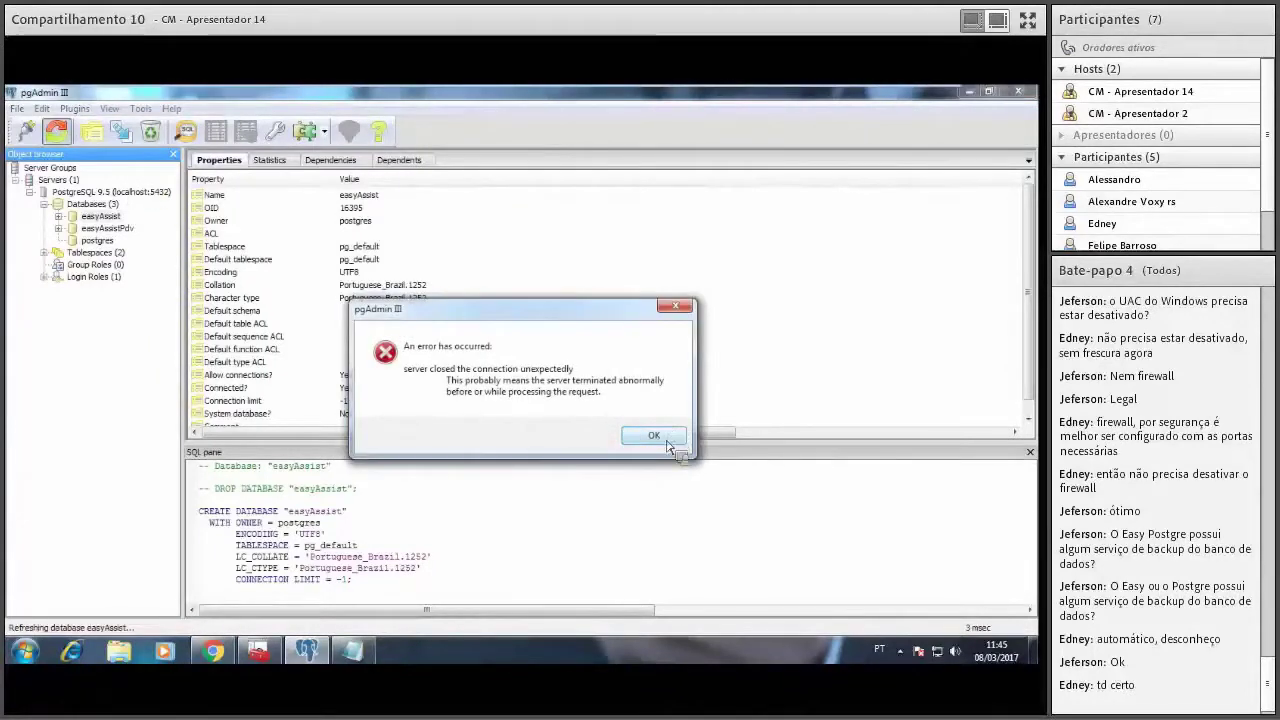
click(652, 434)
click(552, 419)
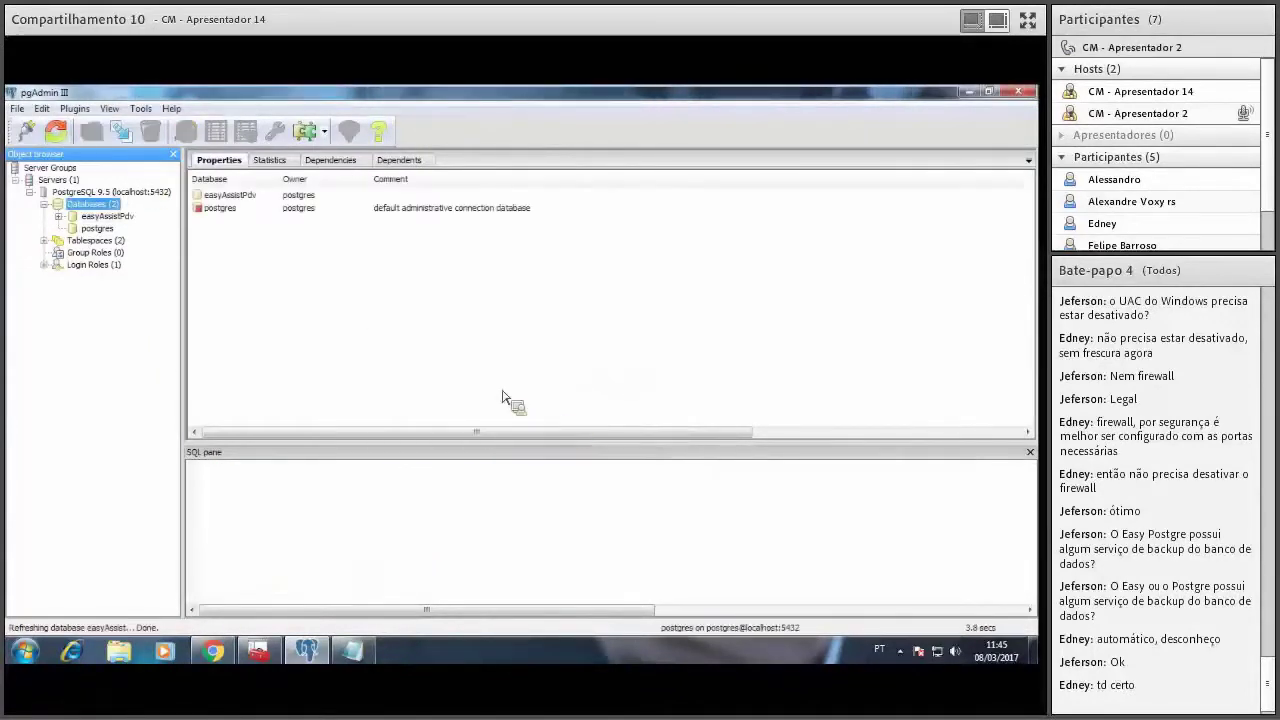
click(60, 218)
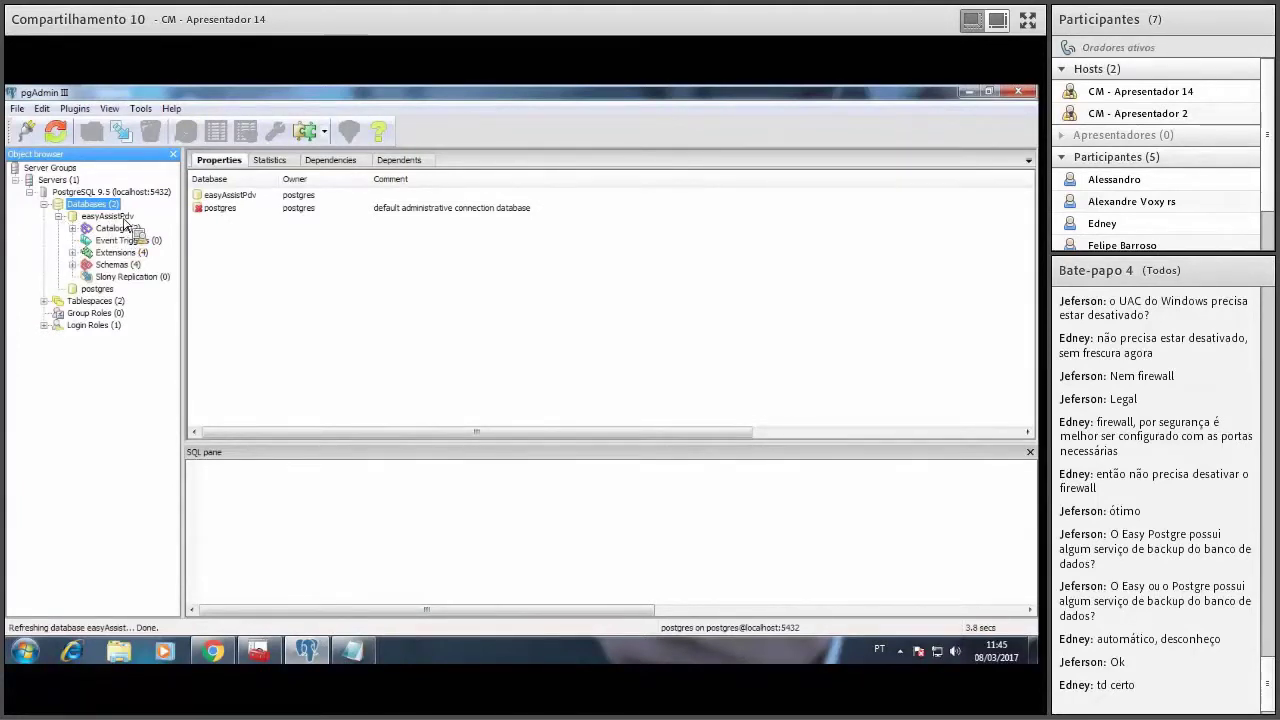
right_click(112, 209)
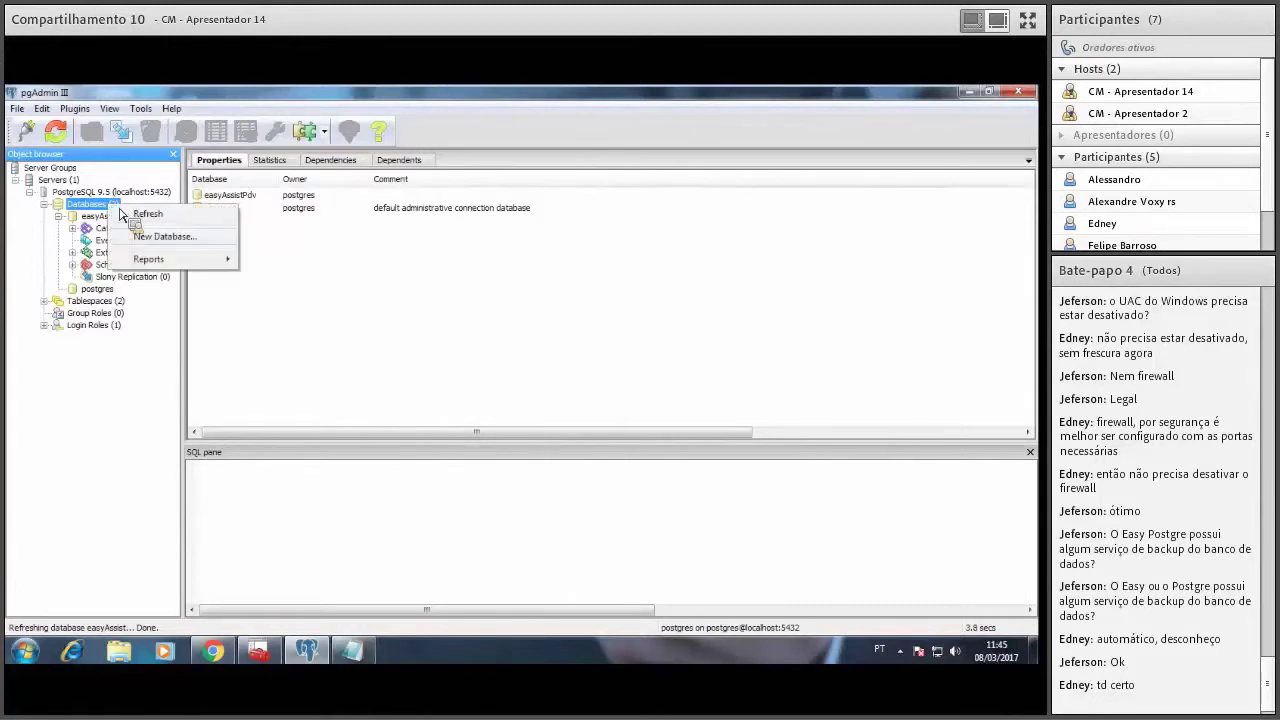
click(105, 216)
right_click(104, 218)
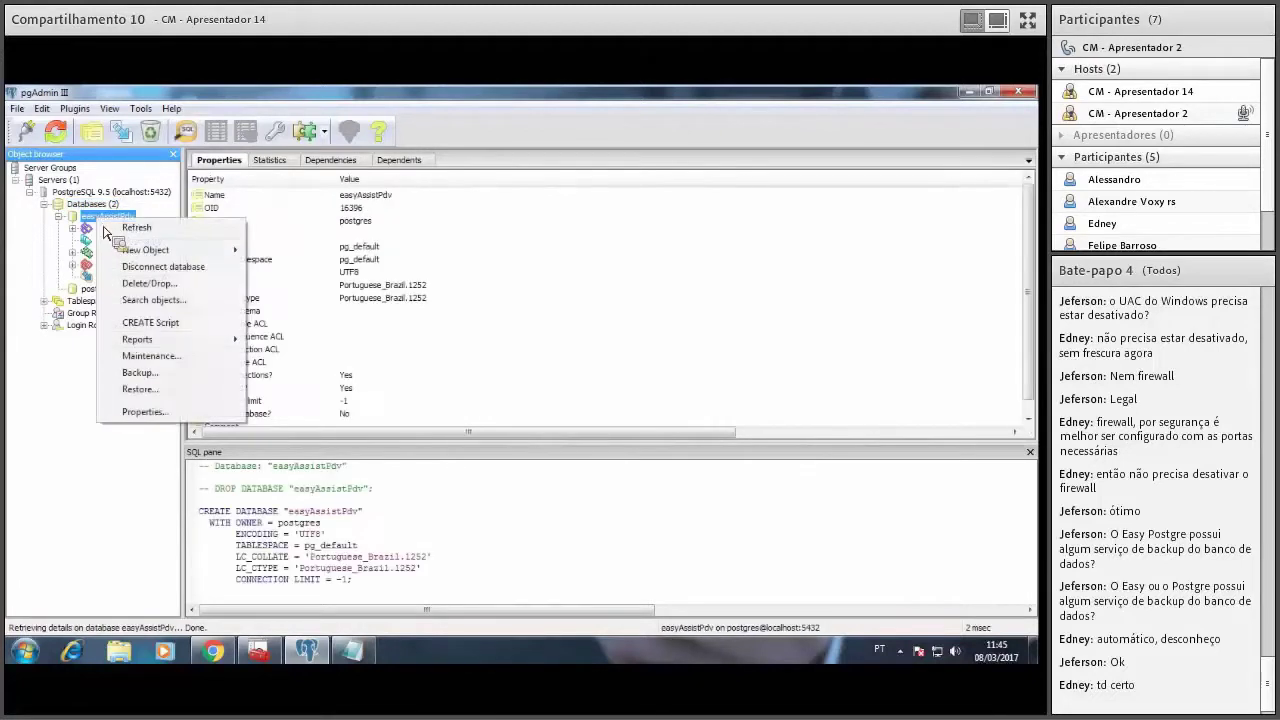
click(175, 412)
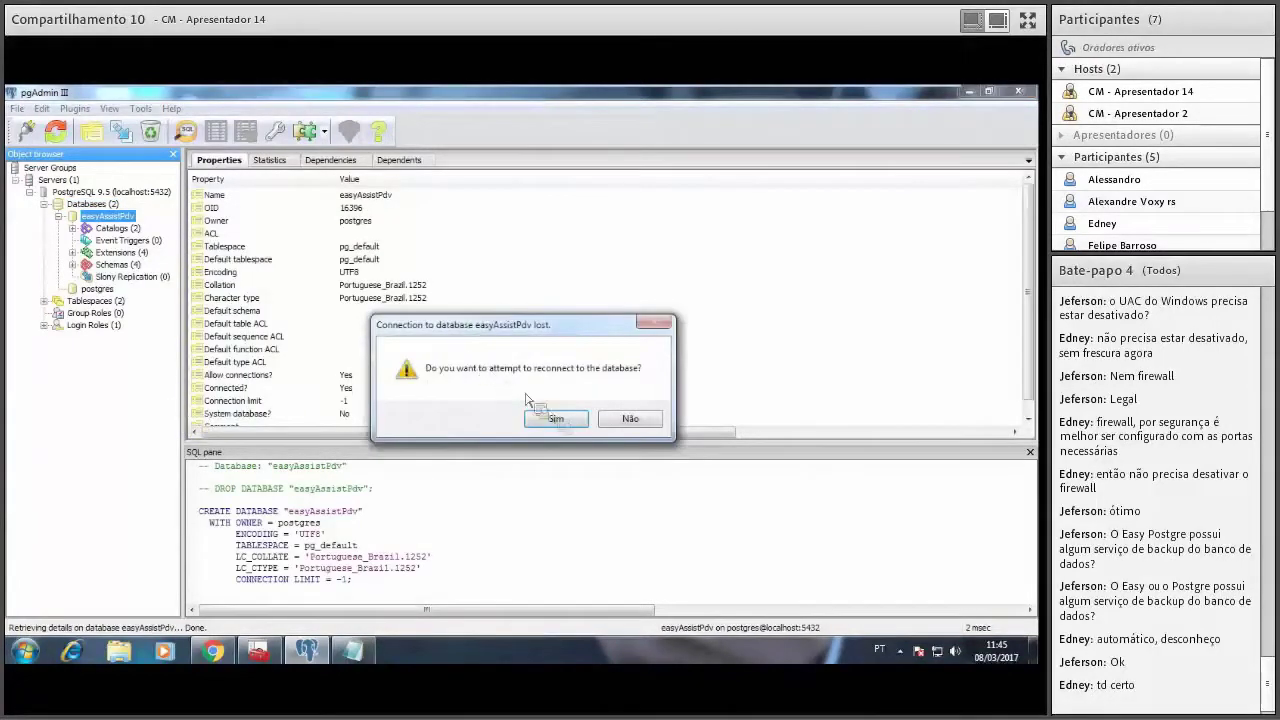
click(550, 417)
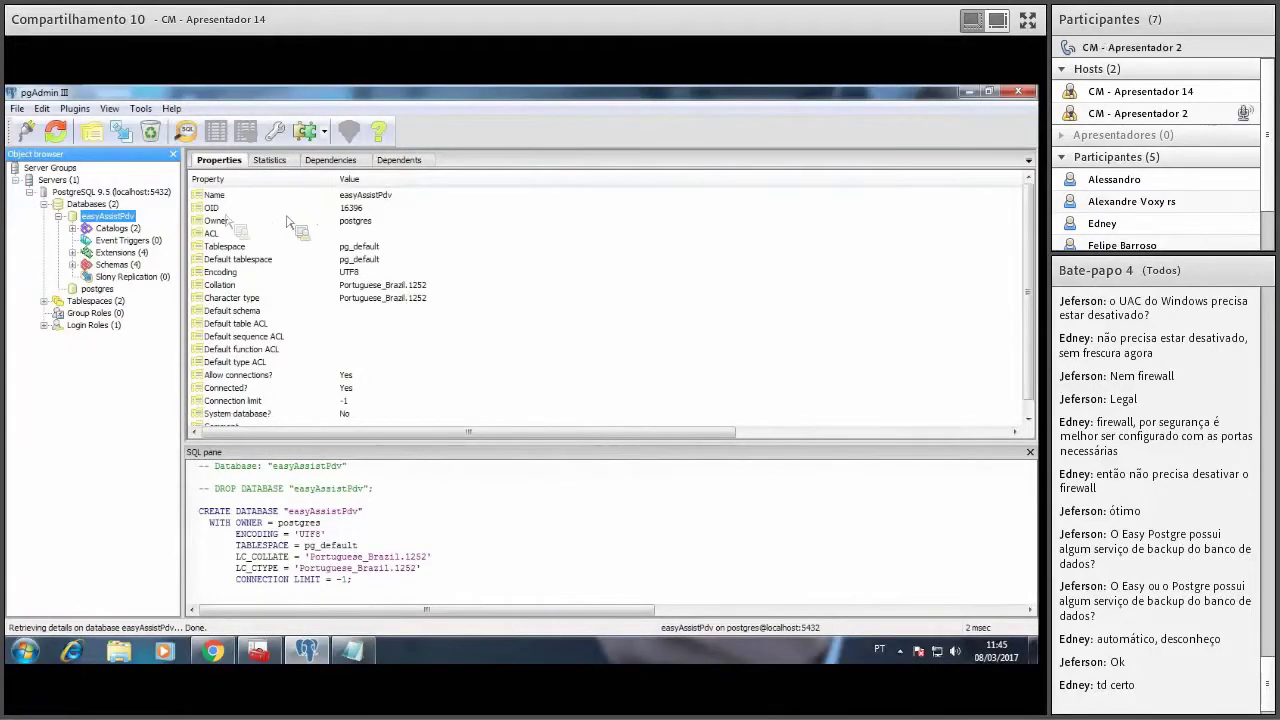
Rename easyAssistPdv to easyAssistPdv_OLD in its Properties dialog.
right_click(118, 218)
click(170, 406)
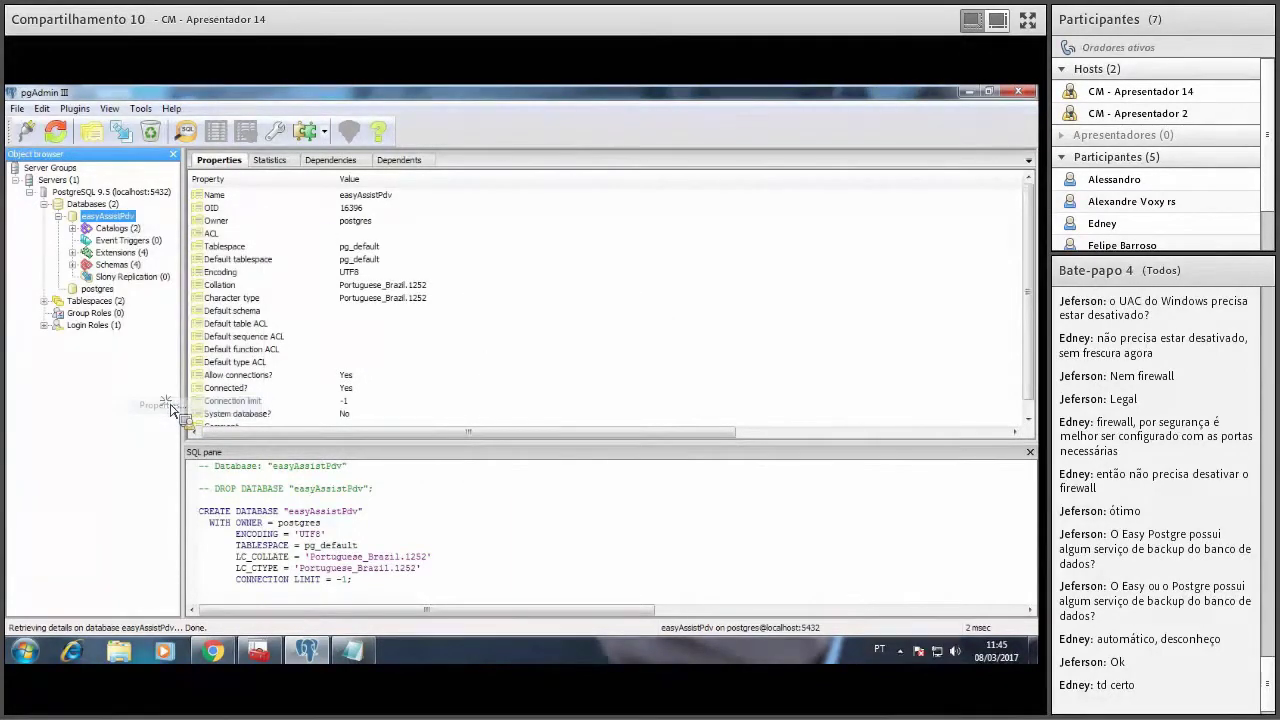
click(490, 232)
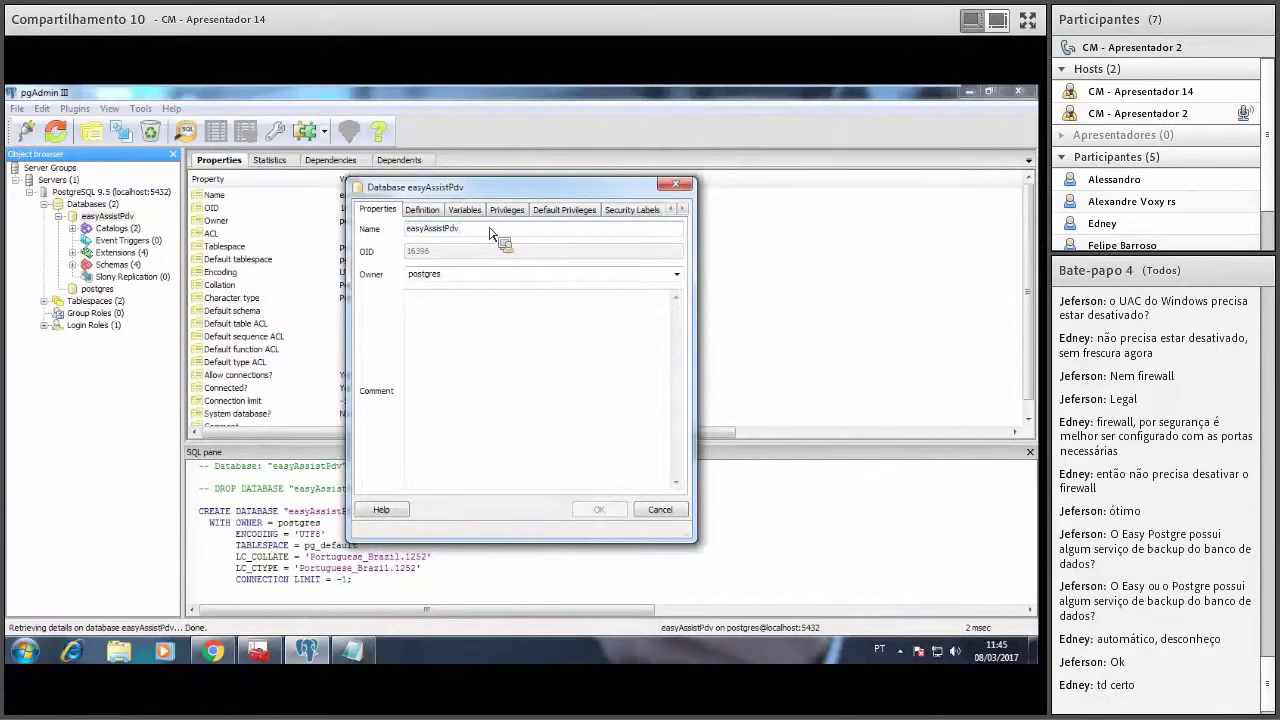
text(_OLD)
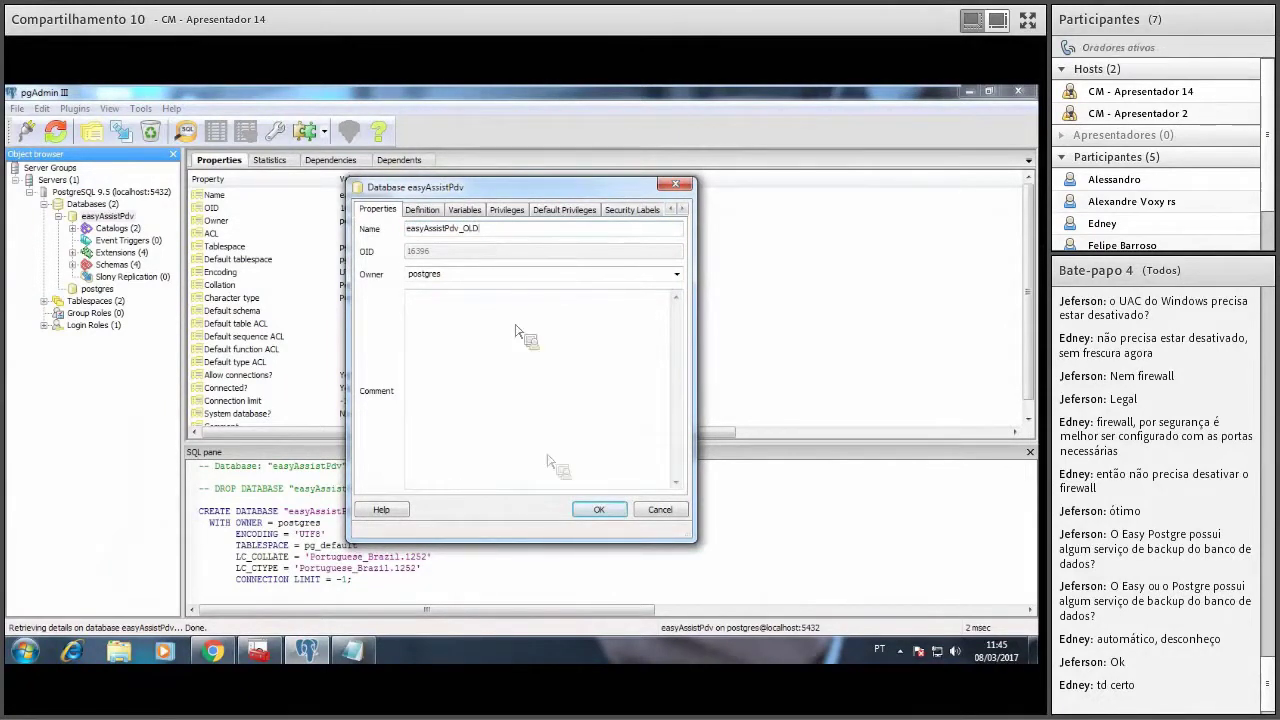
click(596, 511)
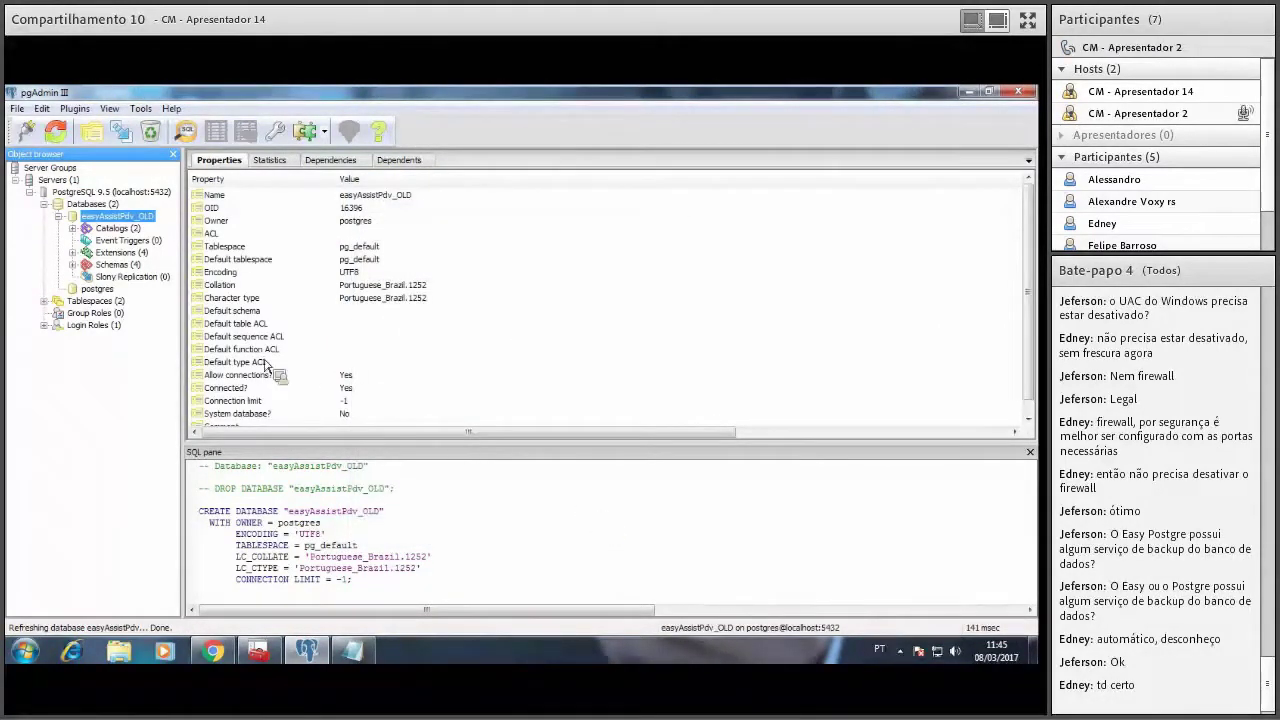
Try creating an easyAssist database, then cancel after the already-exists error.
right_click(111, 206)
click(162, 236)
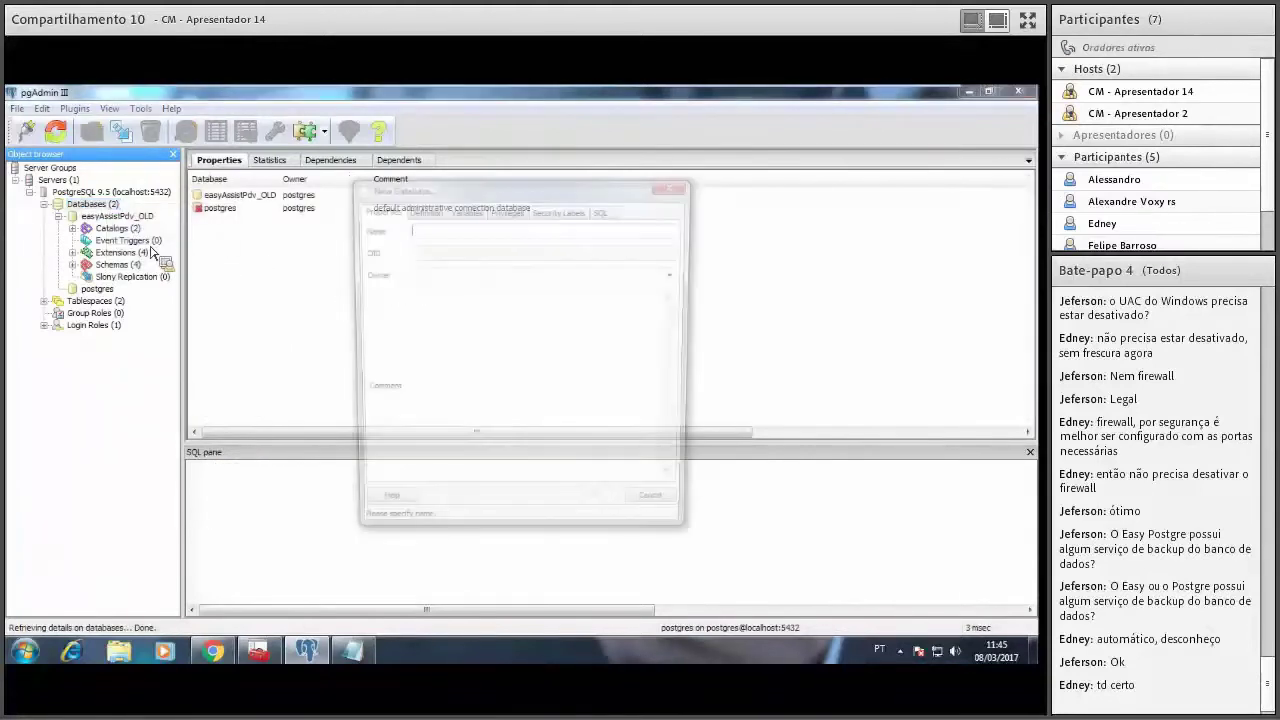
text(EAS)
key(BackSpace)
key(BackSpace)
text(syAssist)
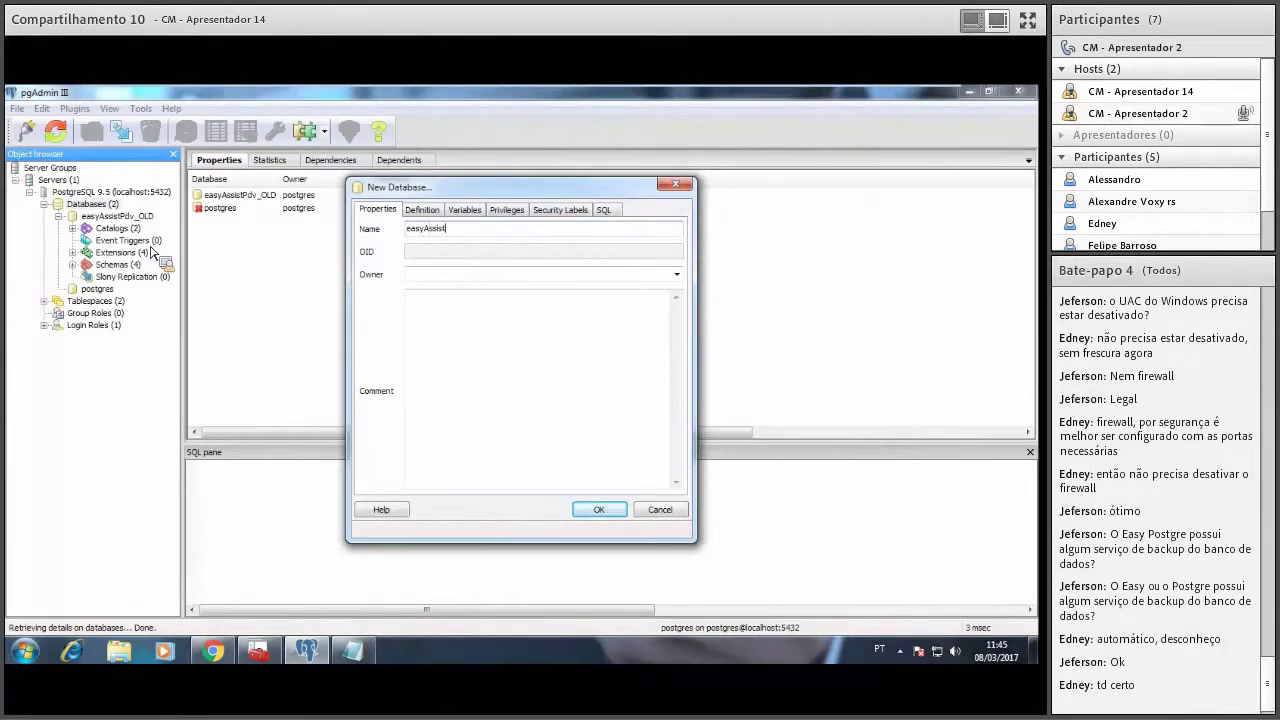
click(595, 510)
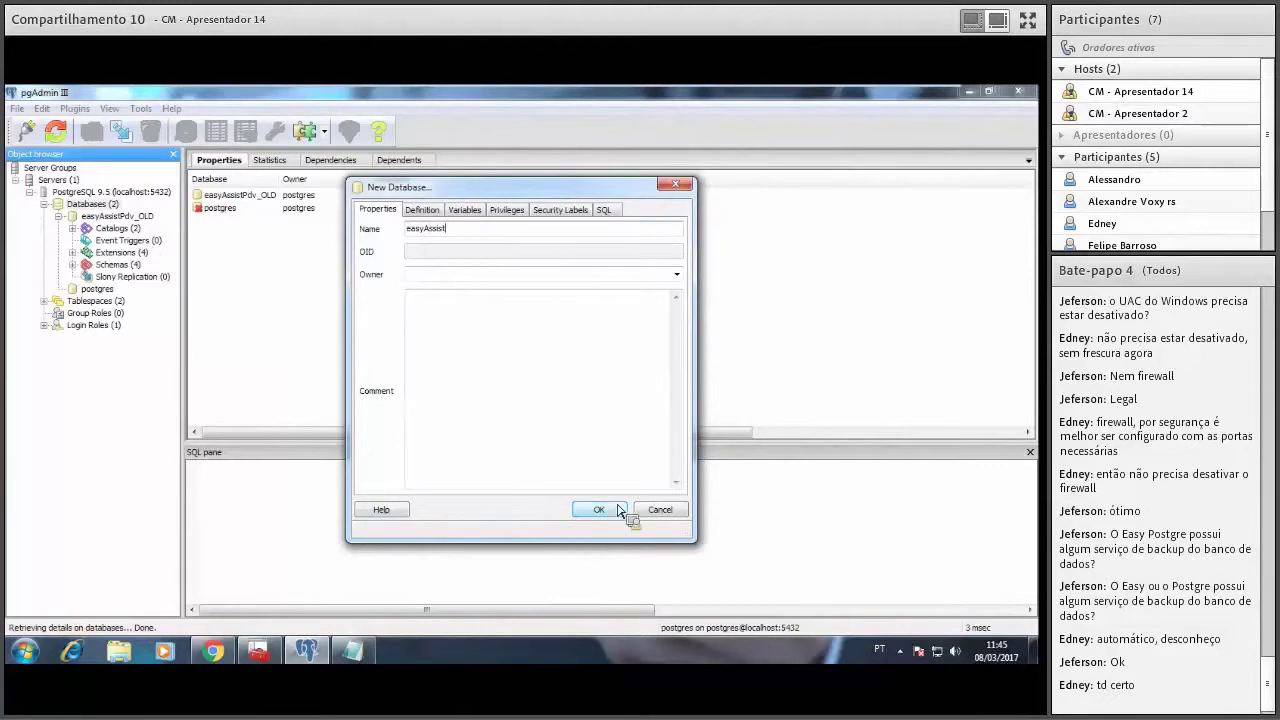
click(609, 426)
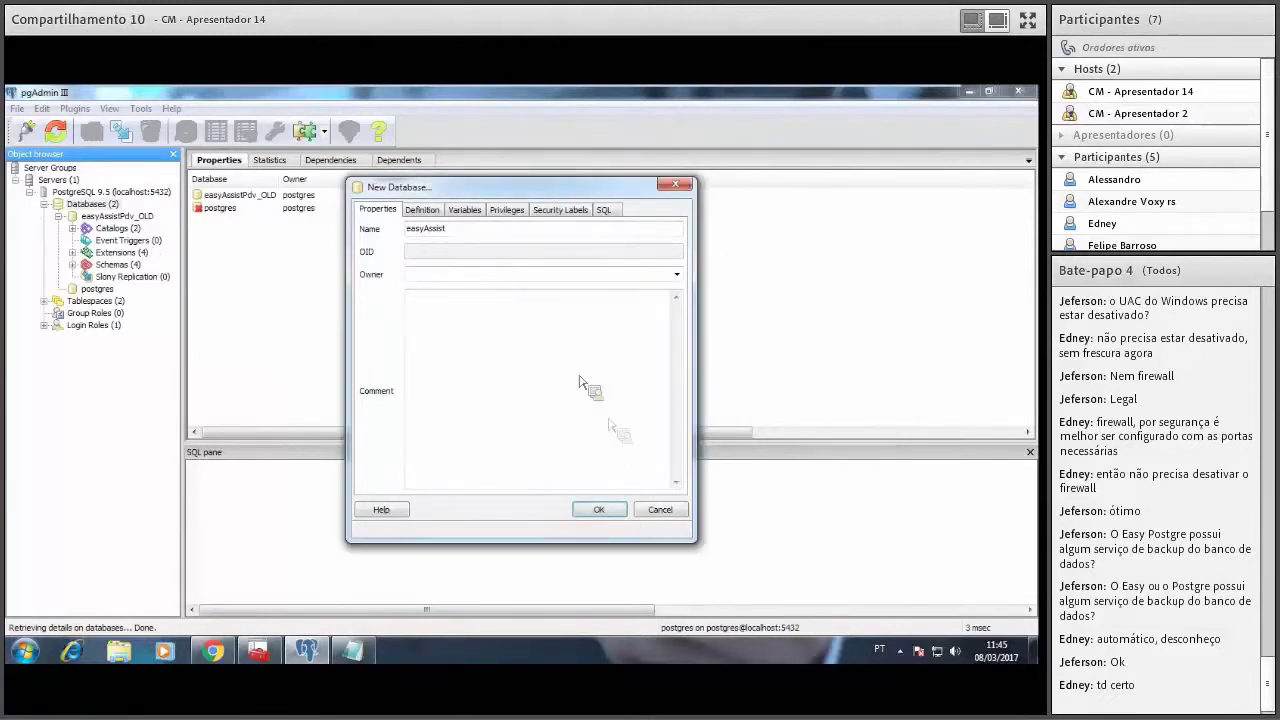
click(660, 512)
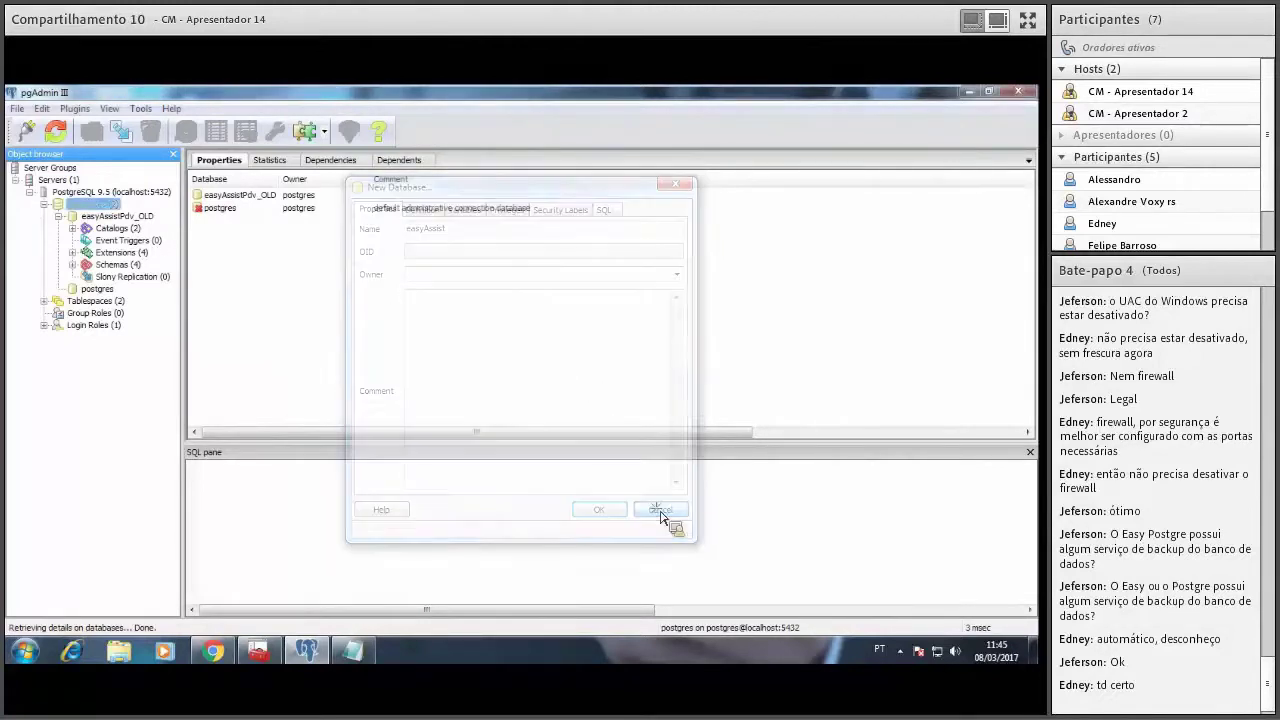
Refresh the database list and rename the existing easyAssist to easyAssist_OLD.
click(56, 131)
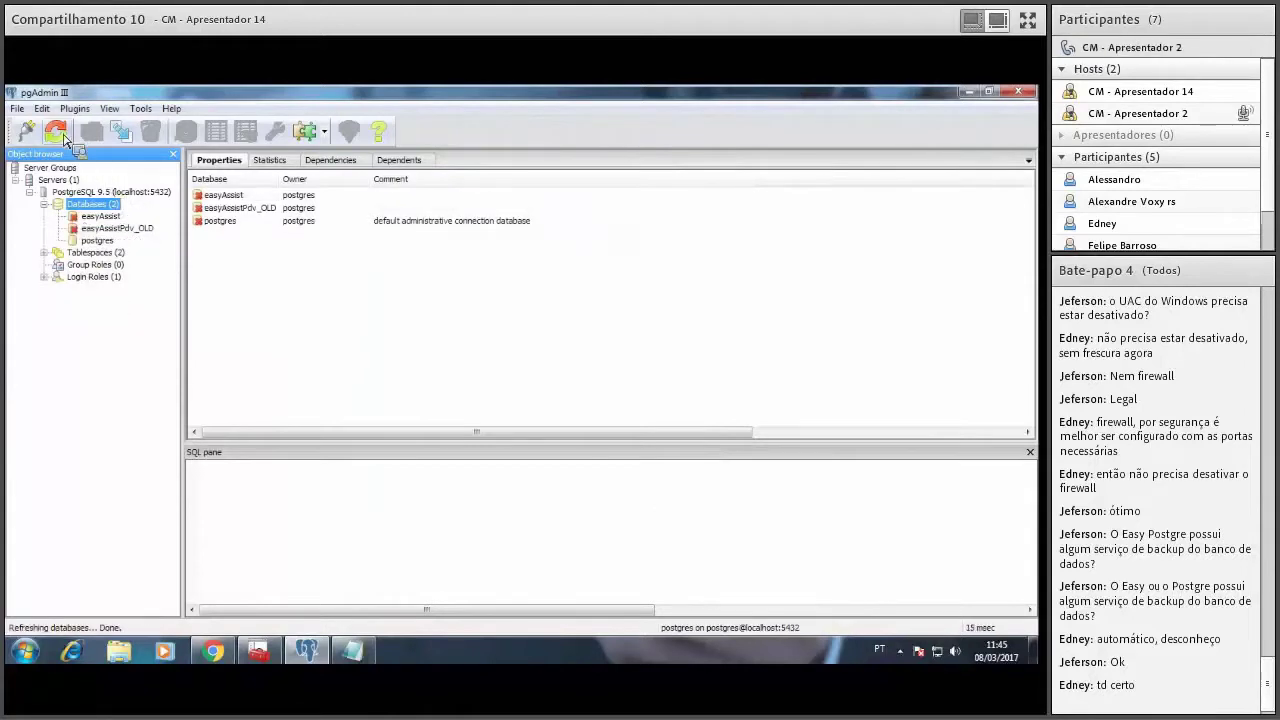
click(106, 218)
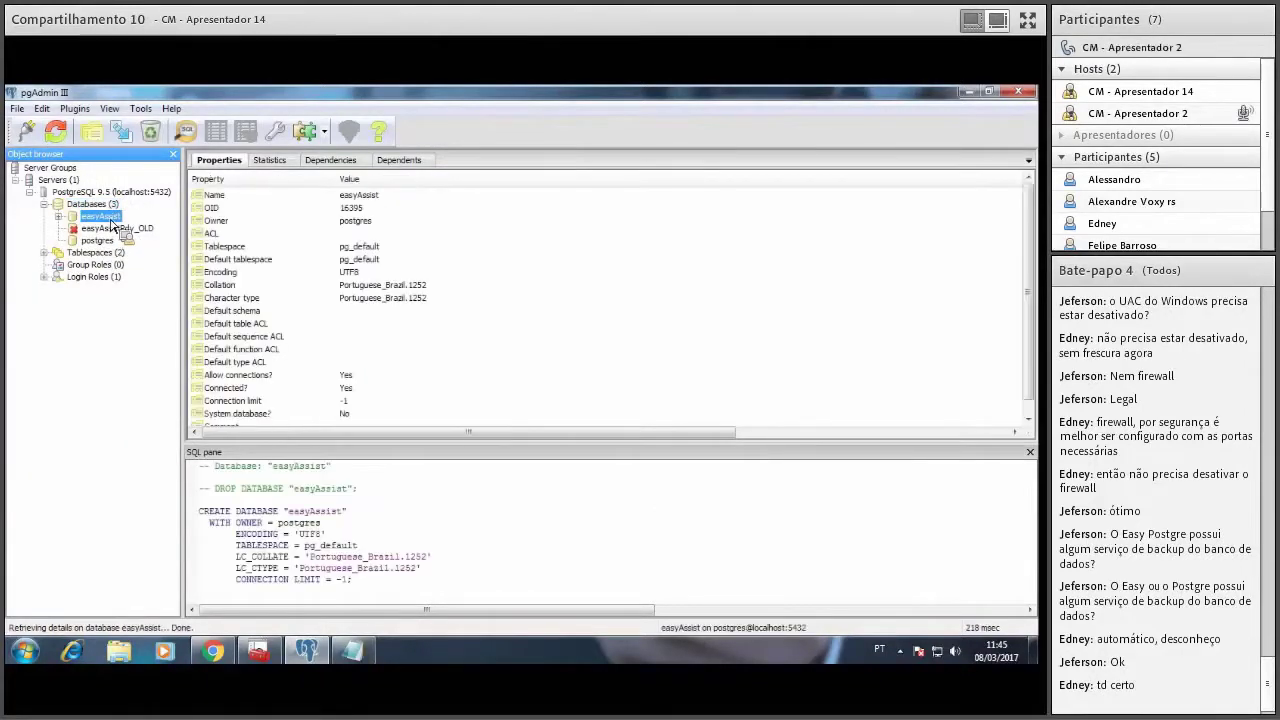
right_click(111, 222)
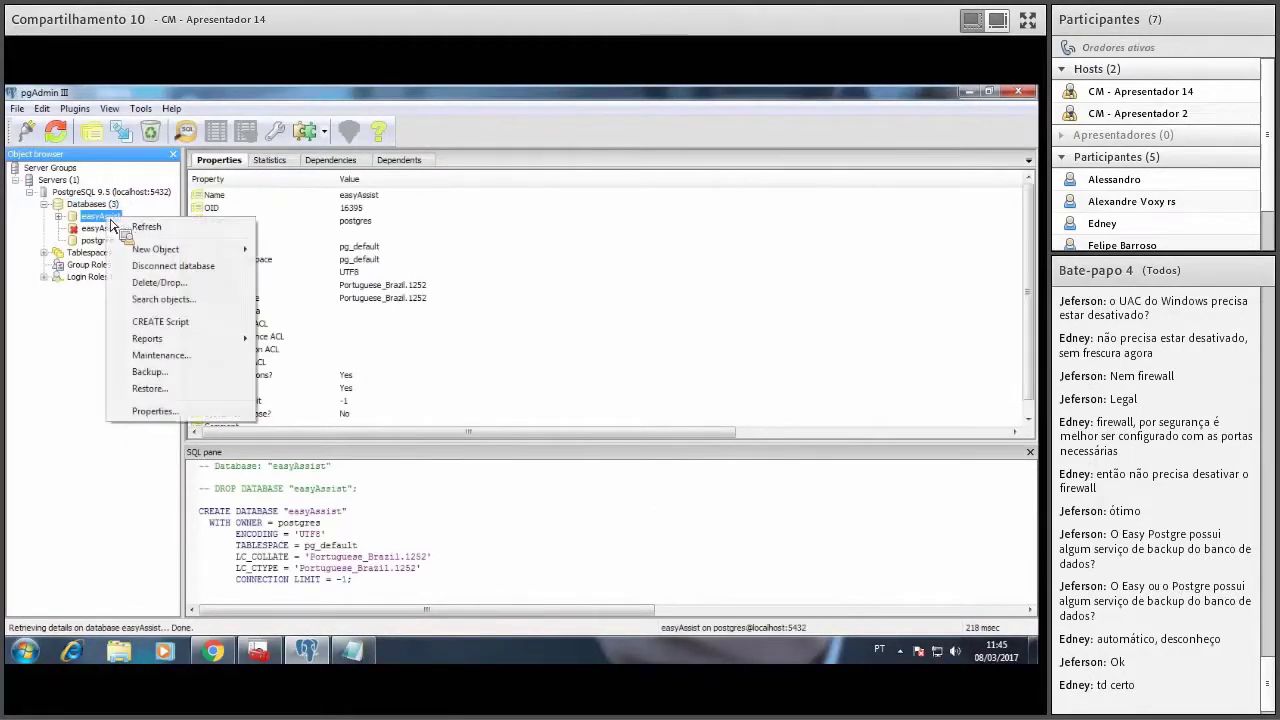
click(154, 411)
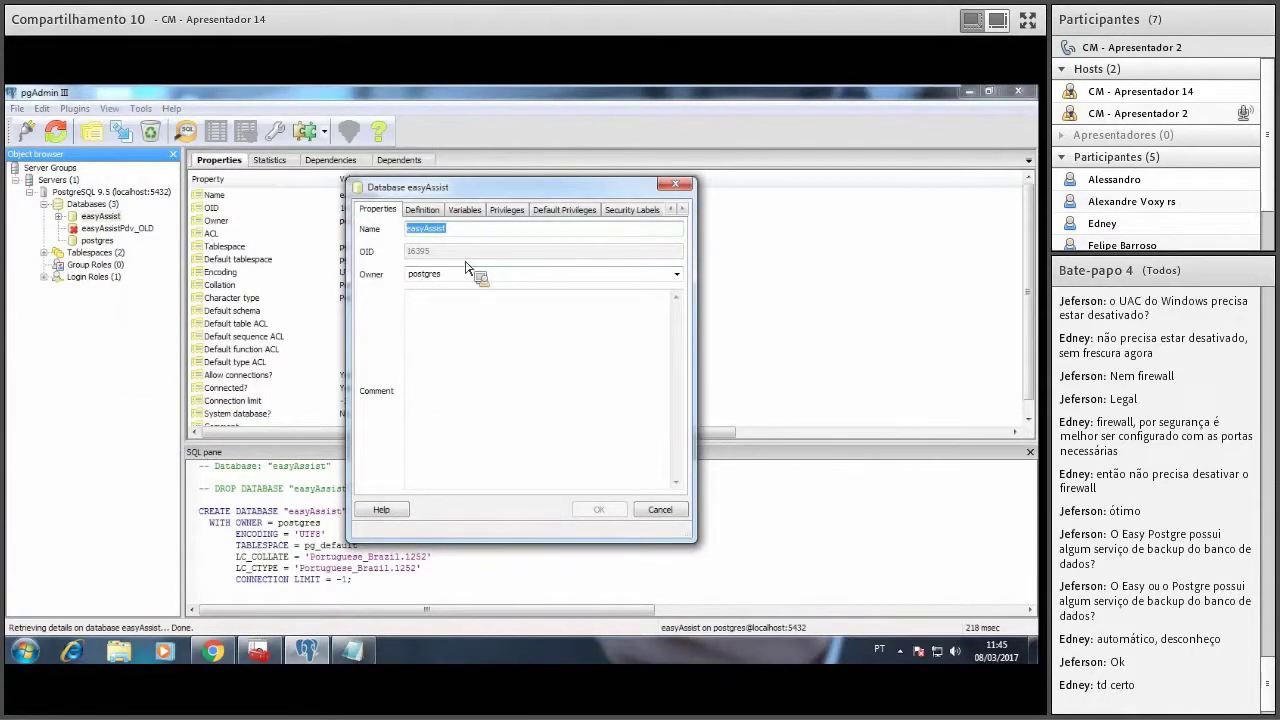
click(470, 236)
text(_OLD)
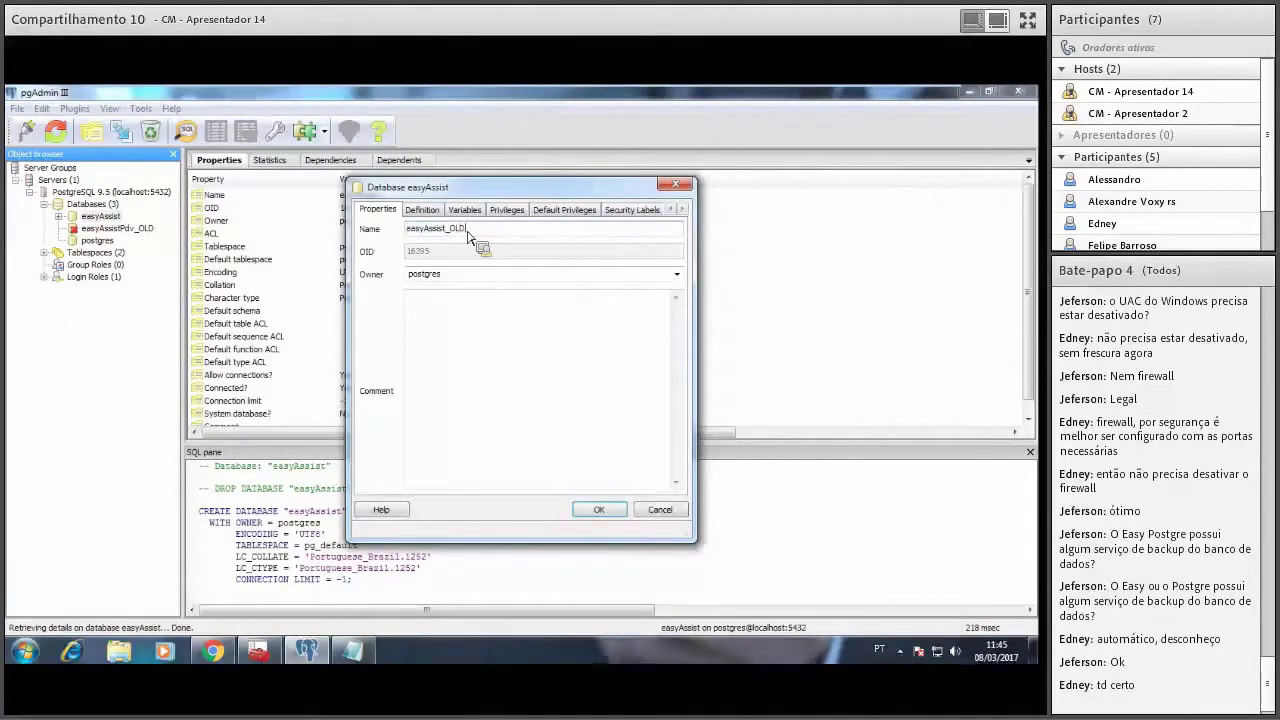
click(598, 510)
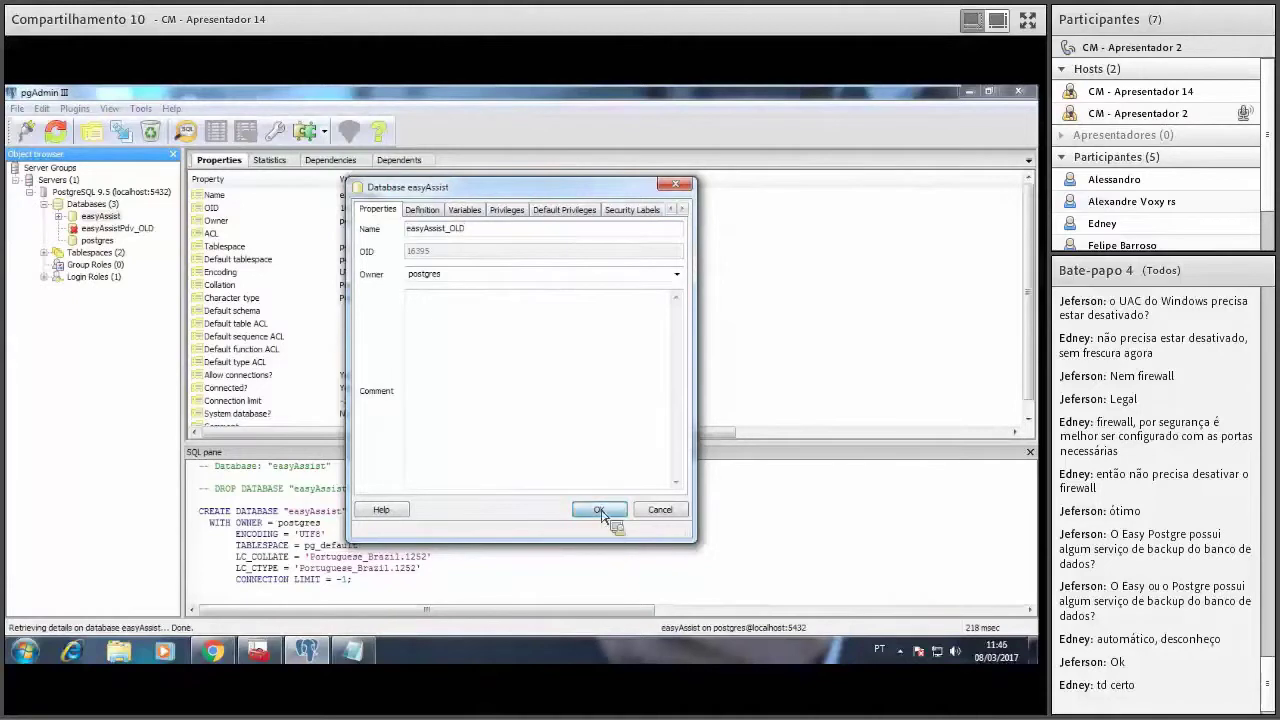
Create a new empty database named easyAssist.
right_click(108, 205)
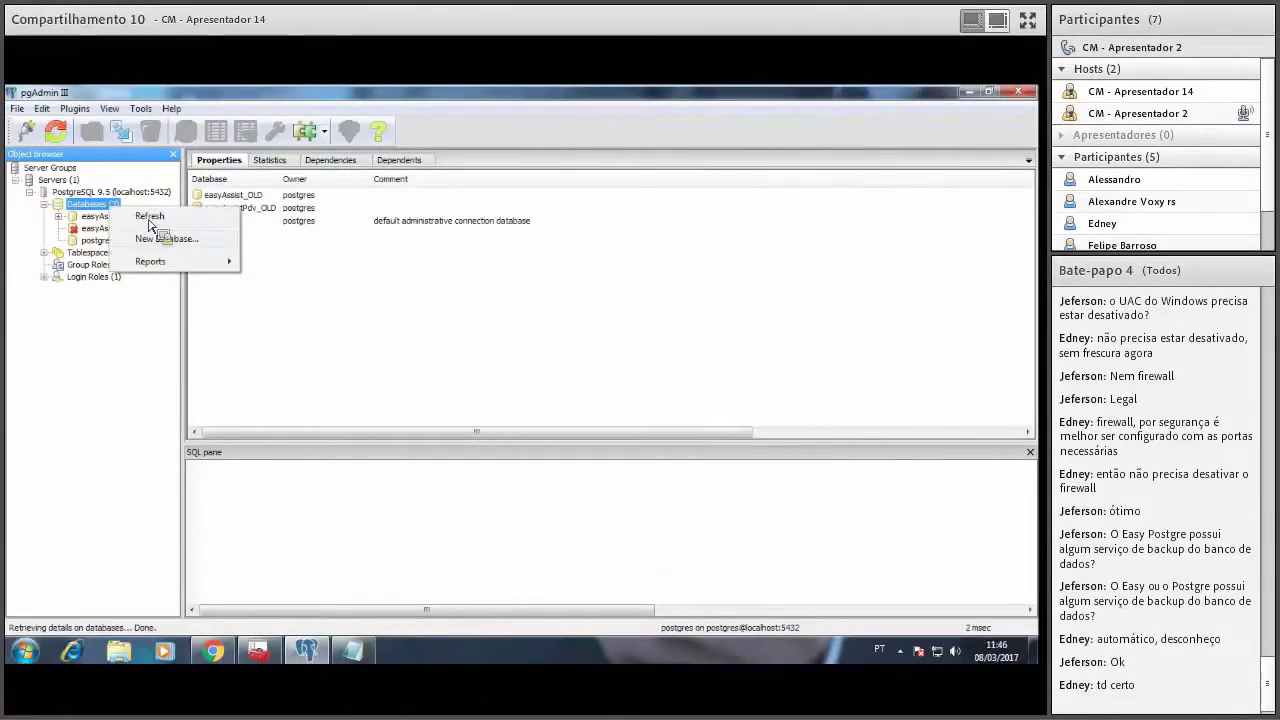
click(165, 239)
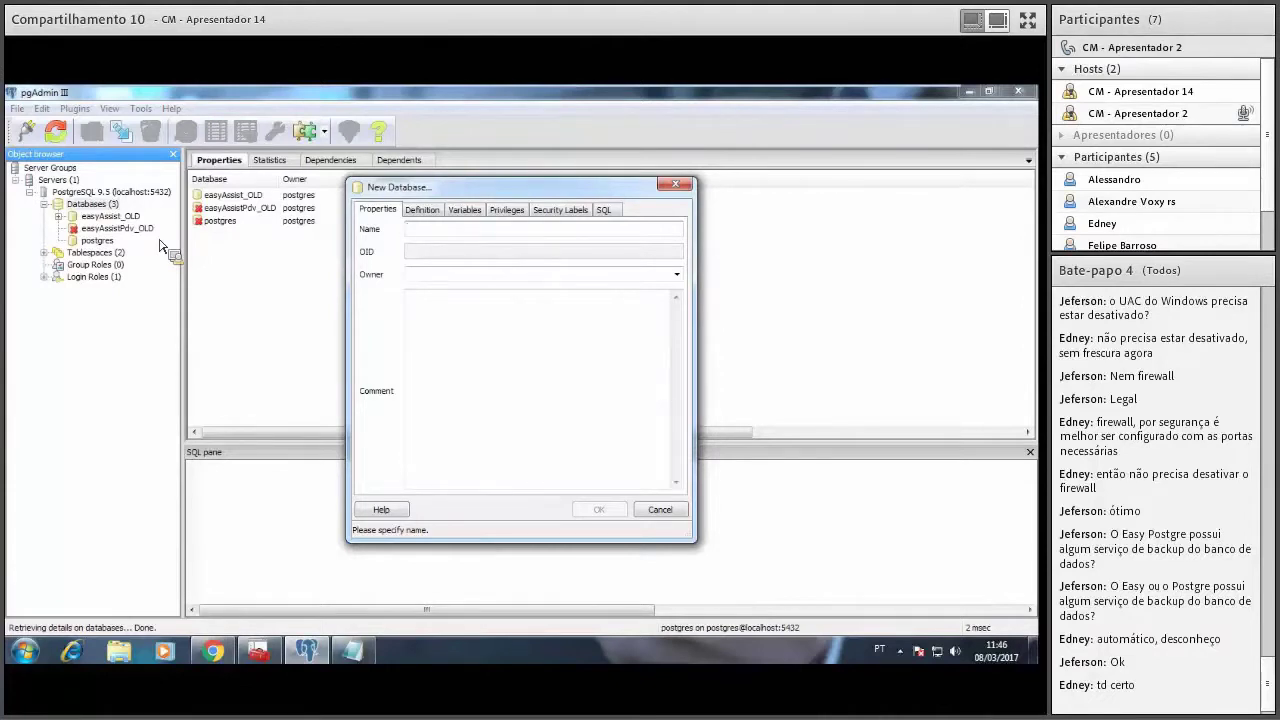
text(easyAssist)
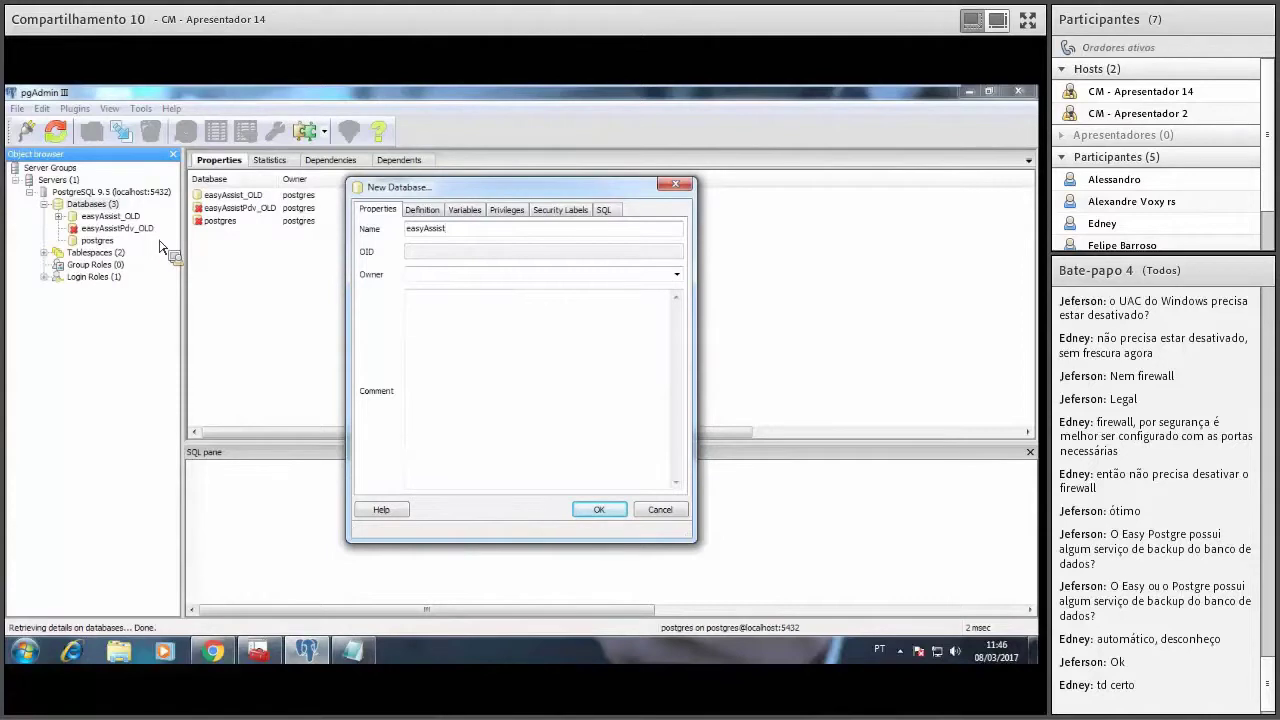
click(597, 511)
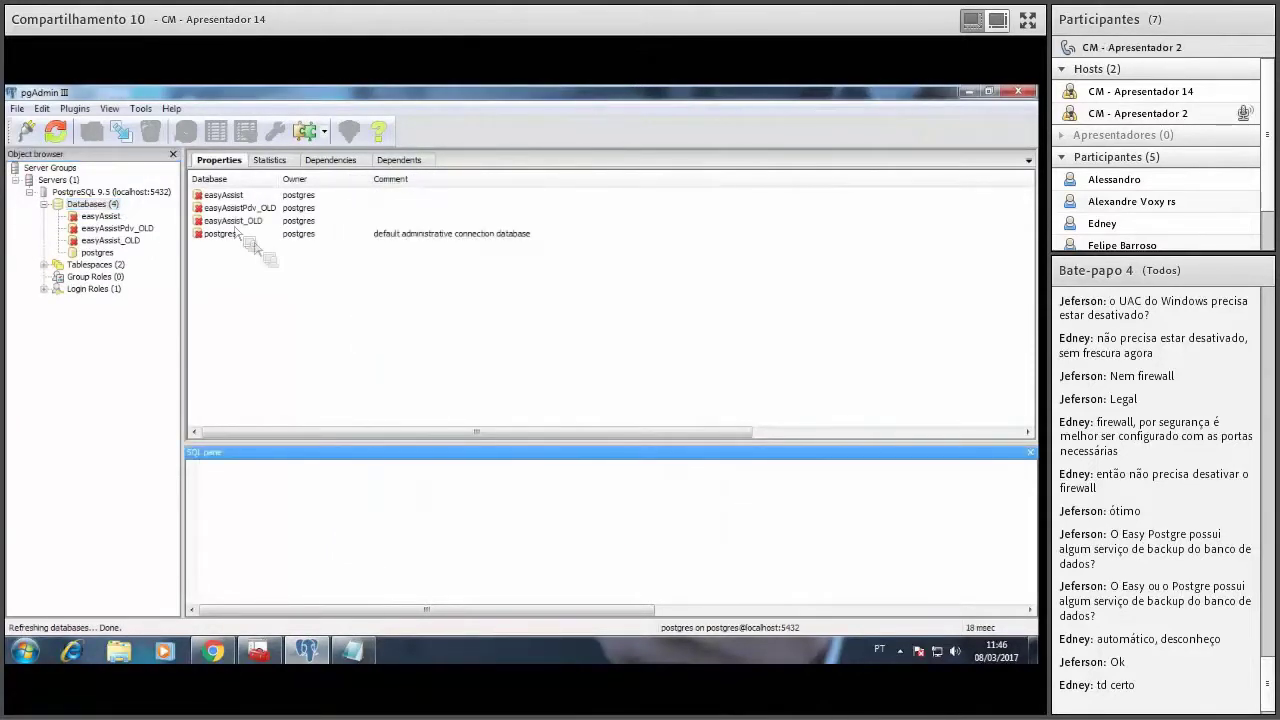
Set up a restore into easyAssist using the easyAssist_08_03_2017.backup file.
right_click(112, 216)
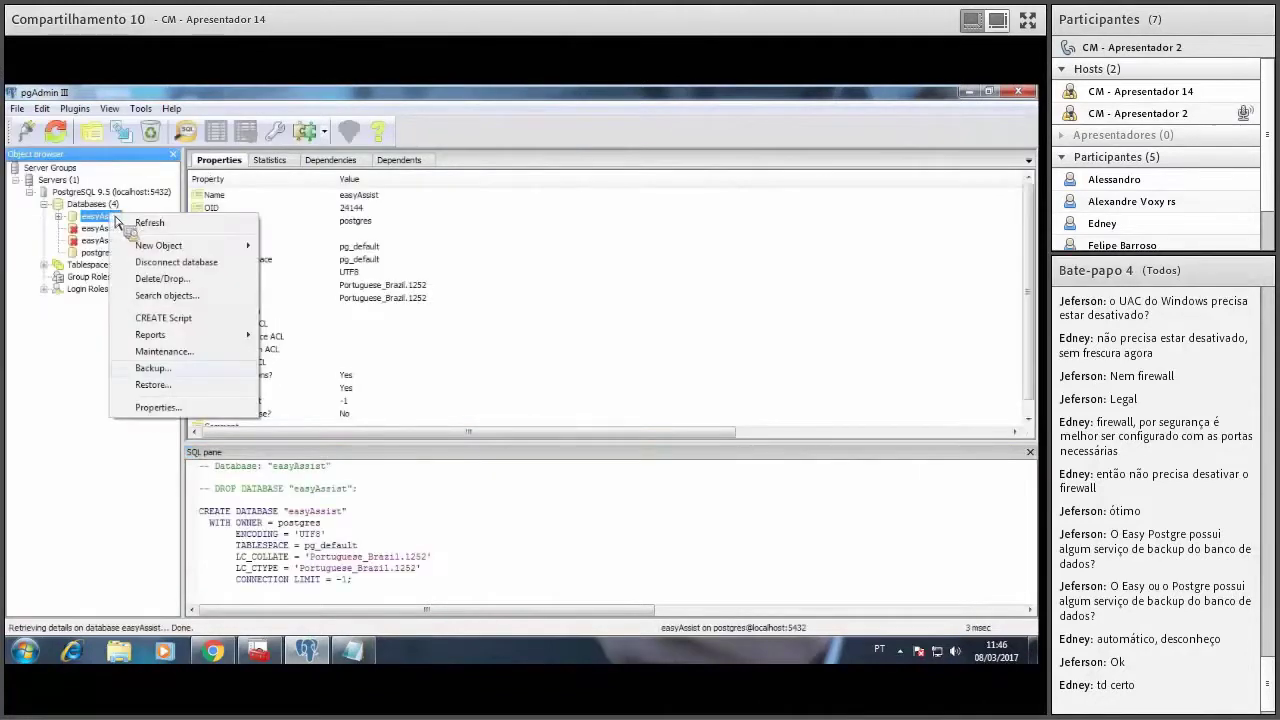
click(186, 385)
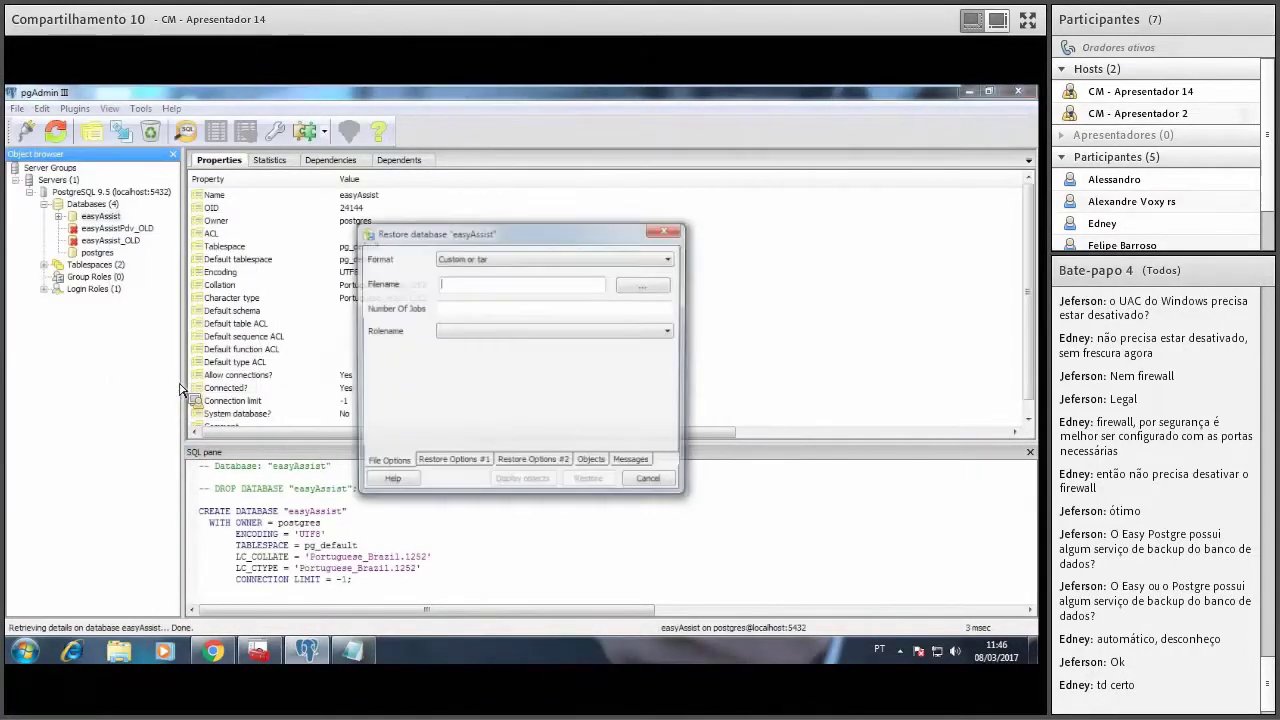
click(641, 290)
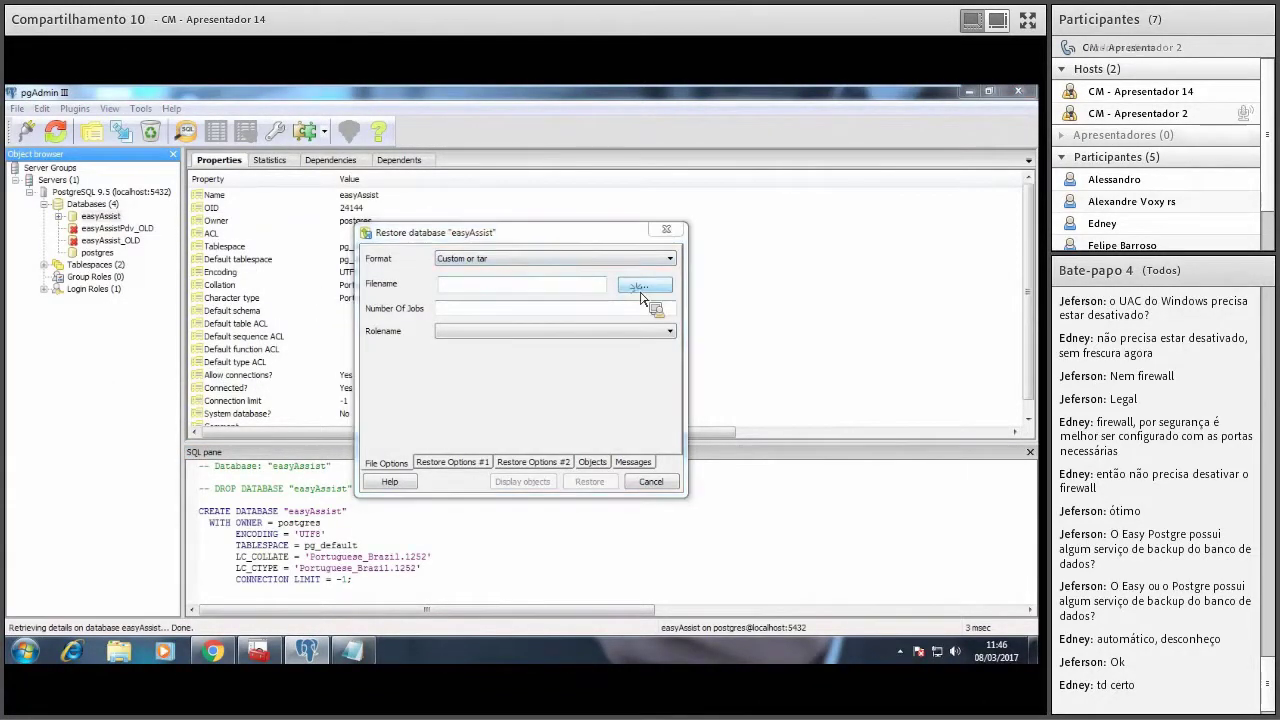
click(608, 512)
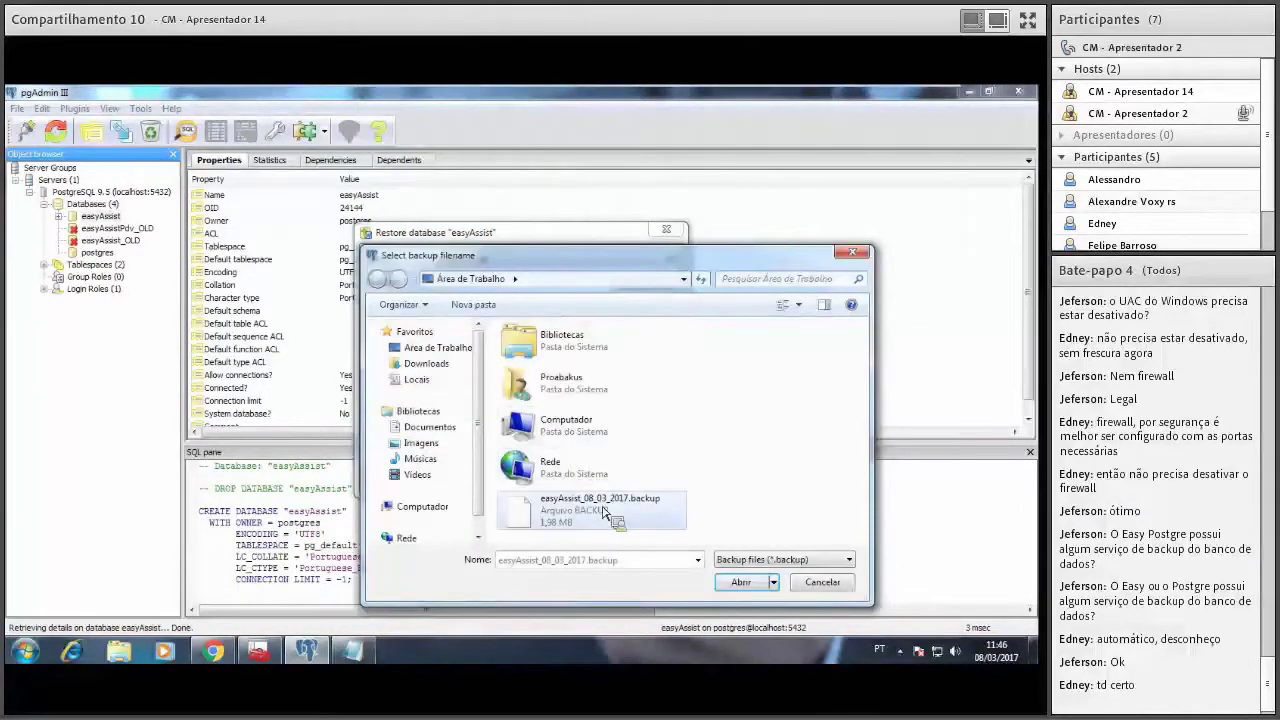
click(740, 582)
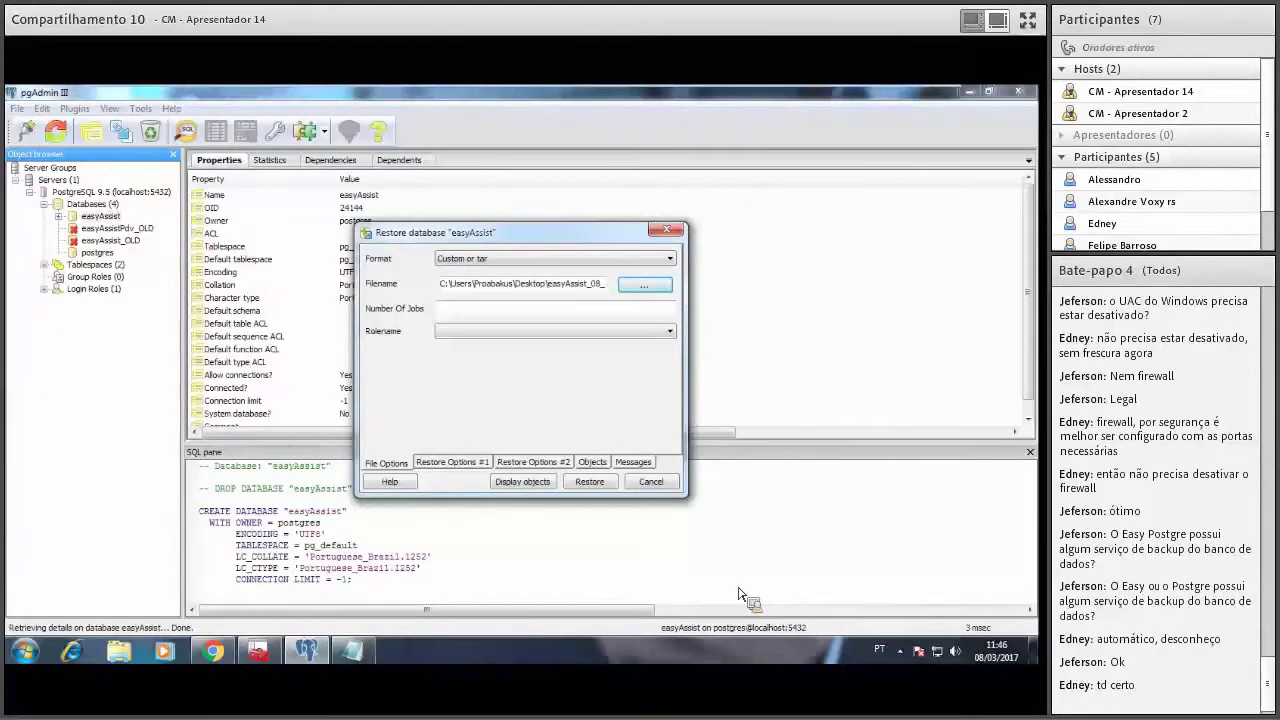
Run the restore, check the final log lines for exit code 0, and close the dialog.
click(590, 484)
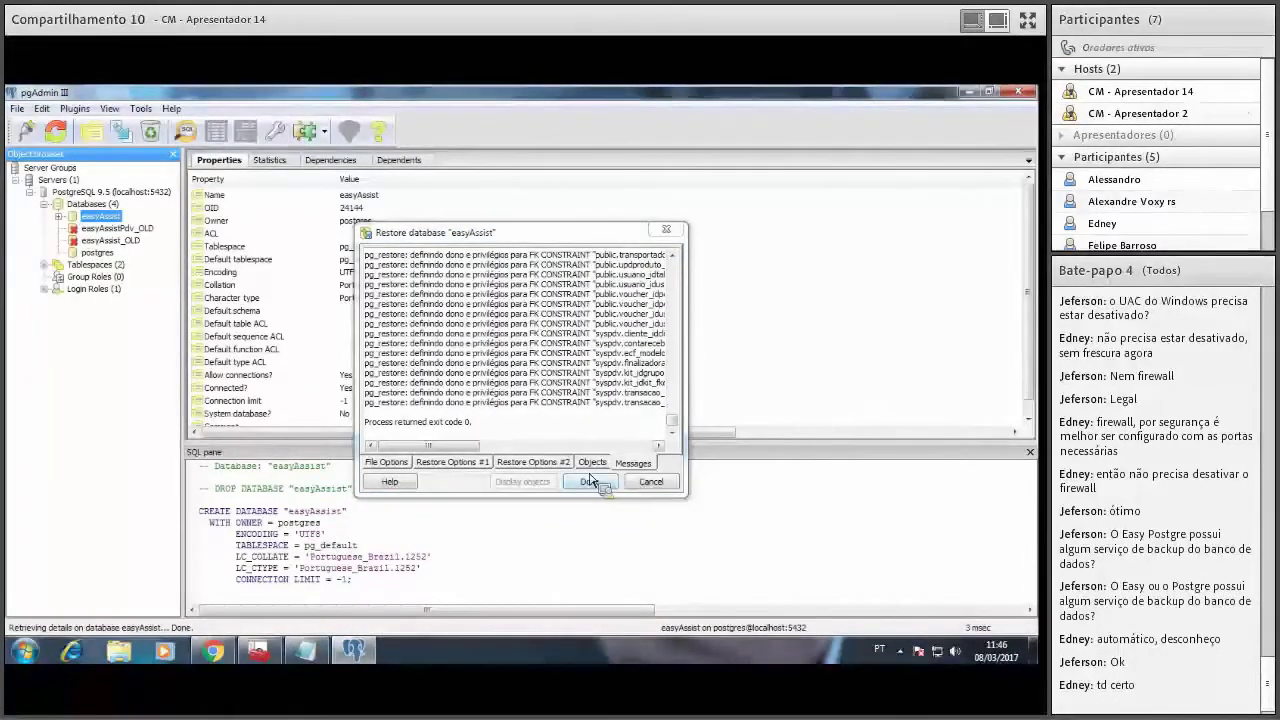
drag(515, 430, 282, 392)
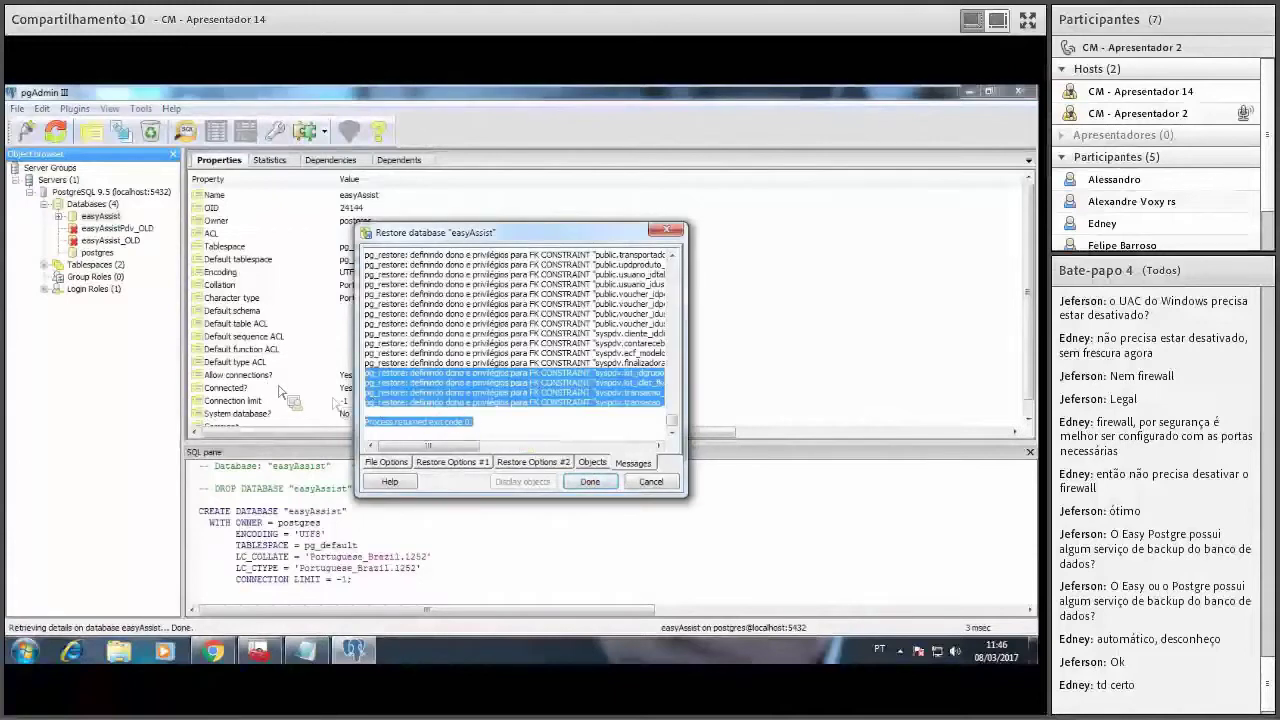
click(470, 428)
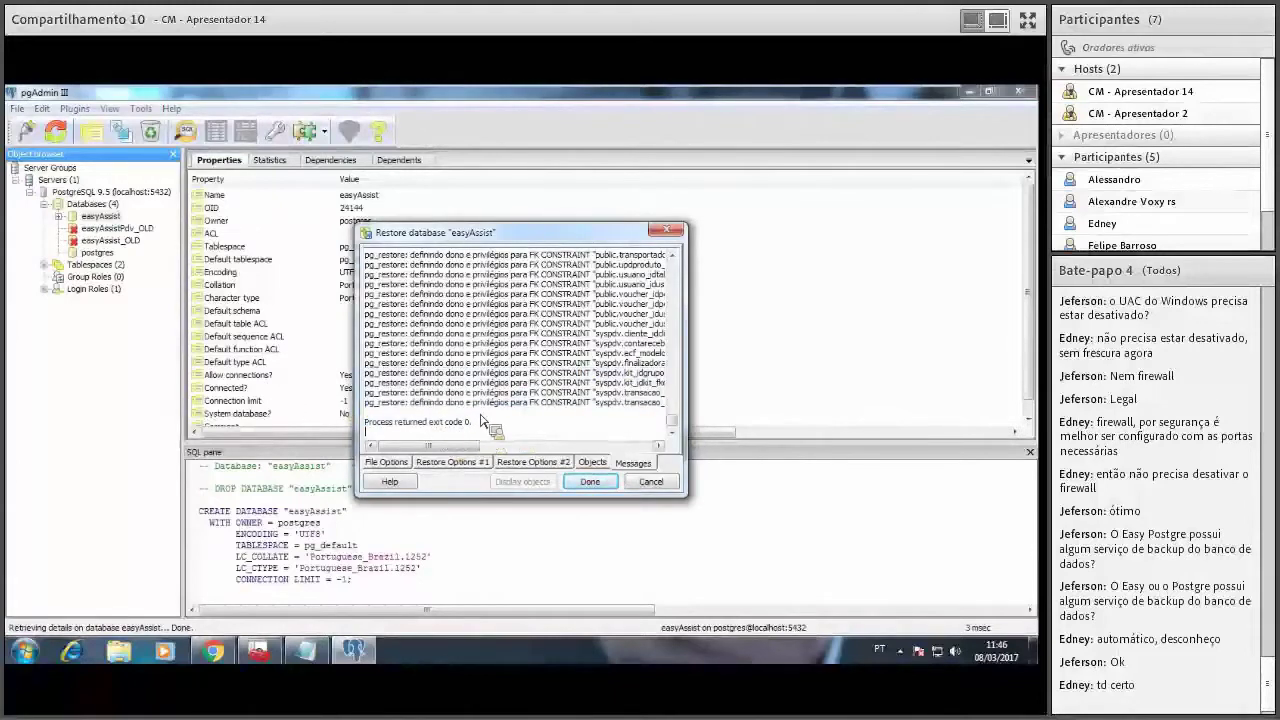
click(588, 482)
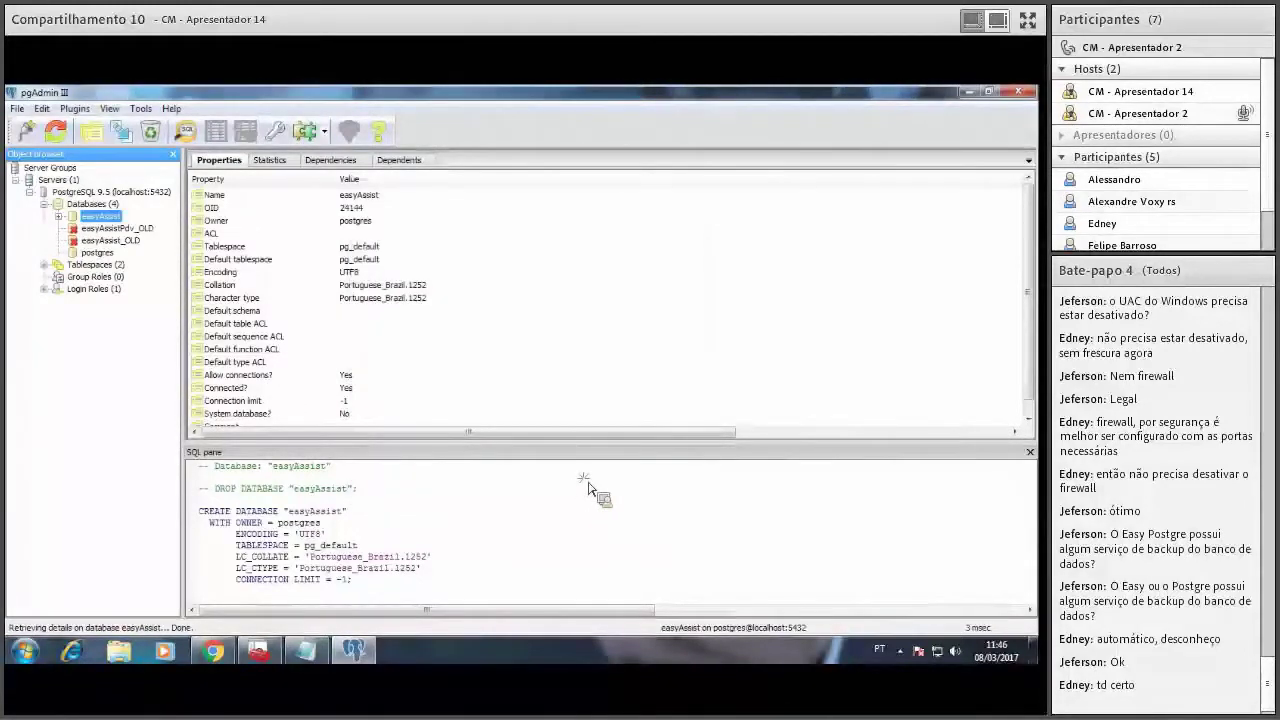
Show the restored easyAssist's Catalogs, Event Triggers, Extensions and Schemas, then open Start.
right_click(115, 226)
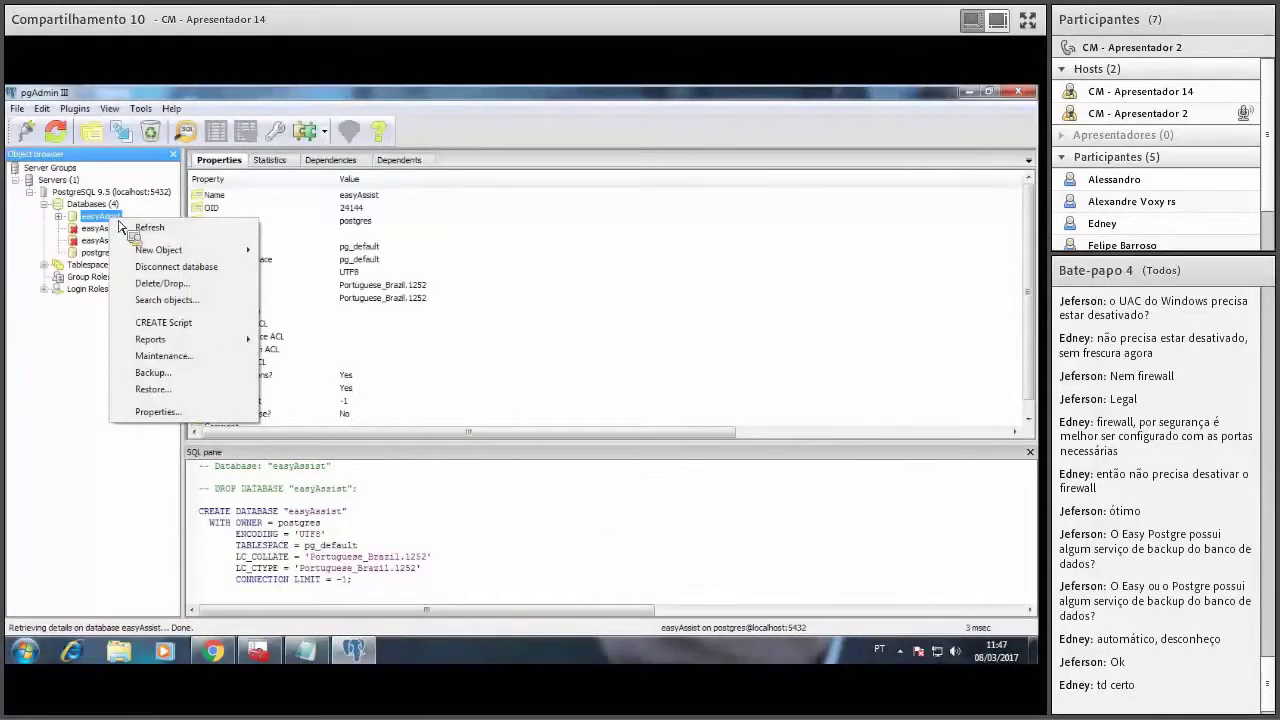
click(557, 158)
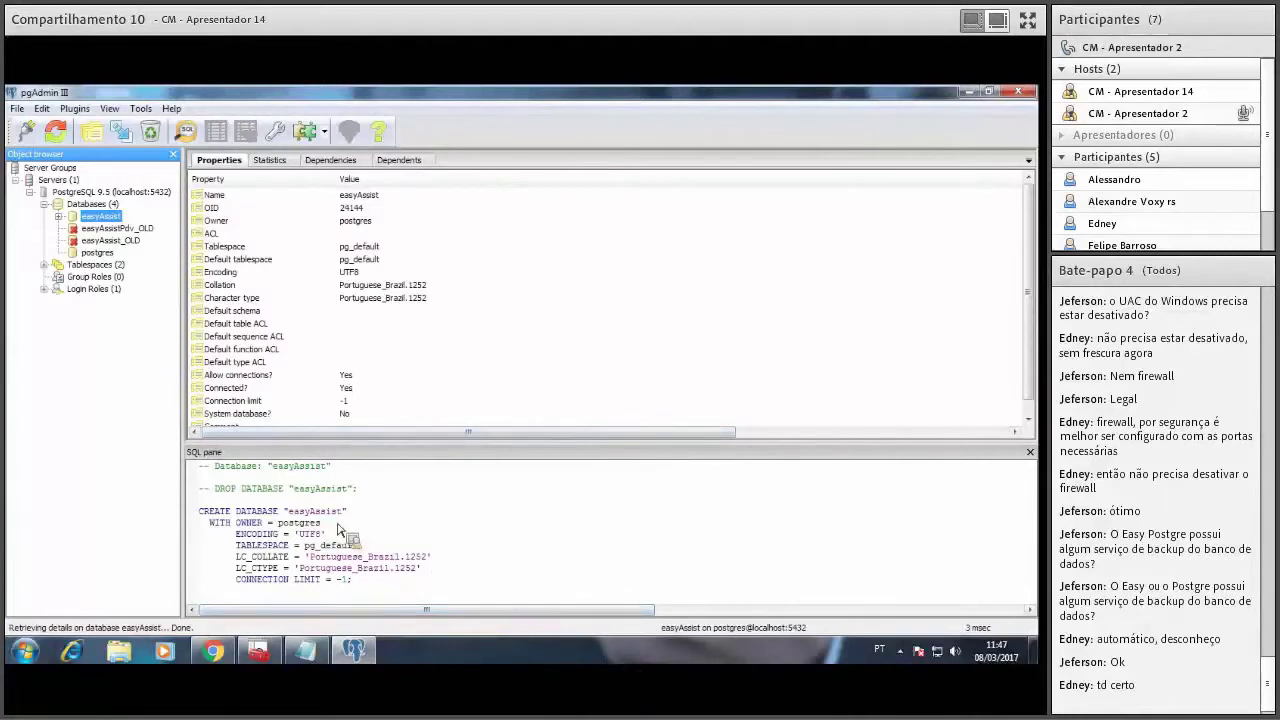
key(super)
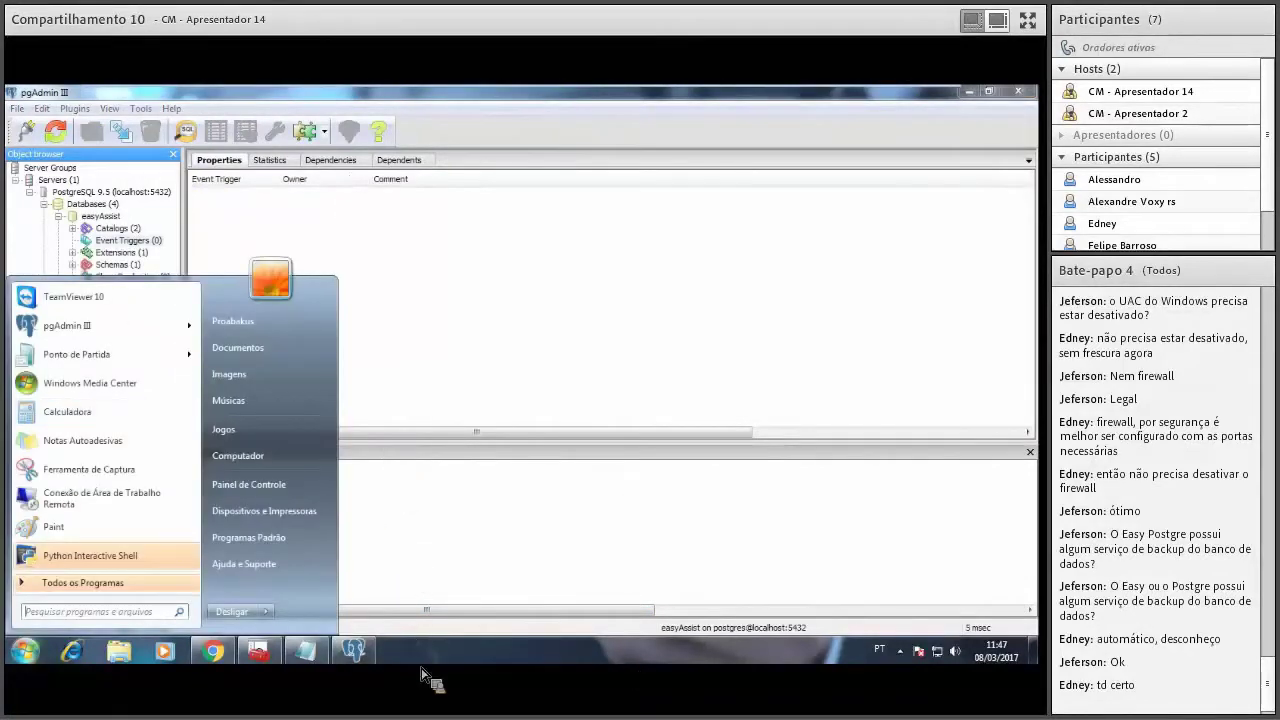
In Windows Explorer, go to Computador > Disco Local (C:) > Arquivos de Programas > EasyAssist.
click(118, 651)
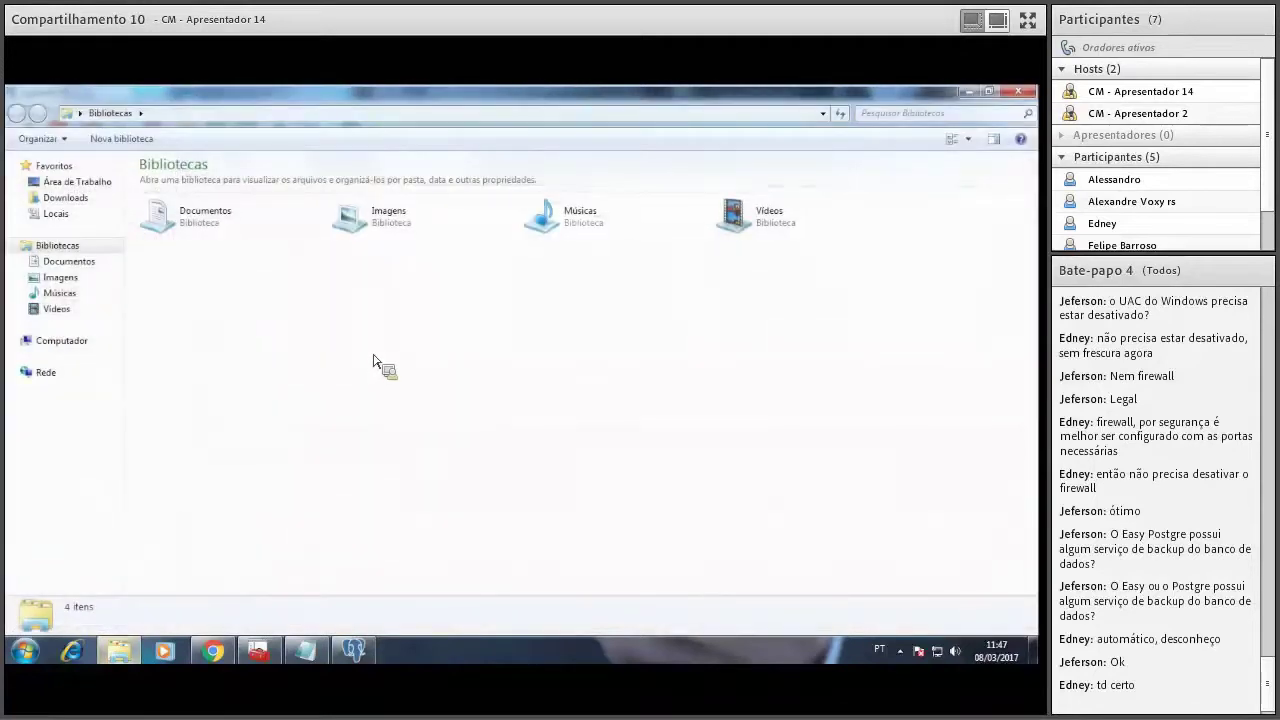
click(58, 341)
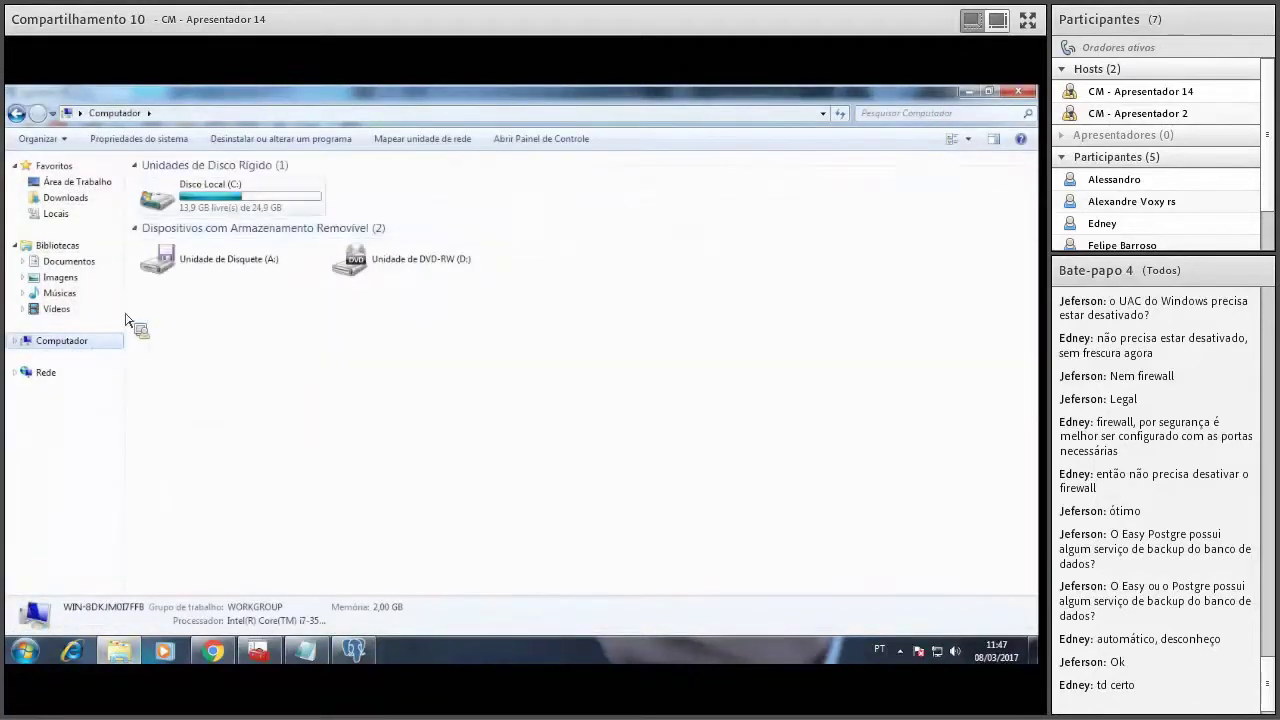
double_click(220, 182)
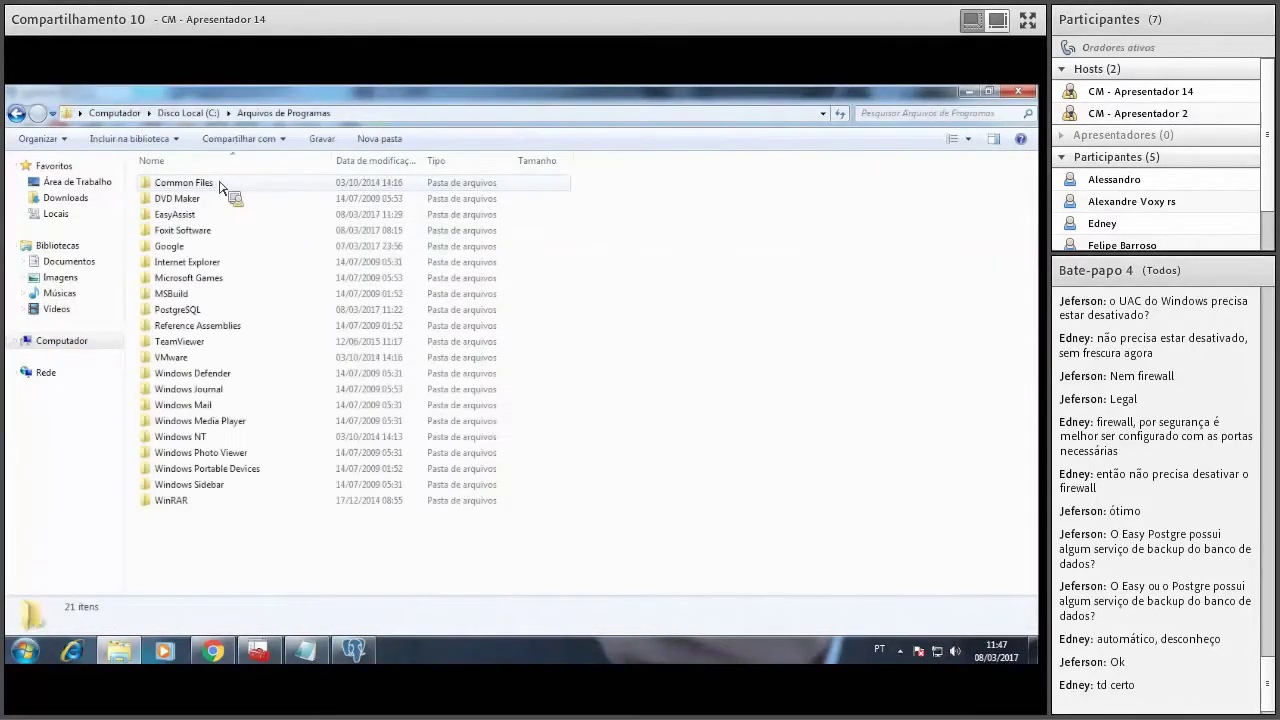
double_click(225, 213)
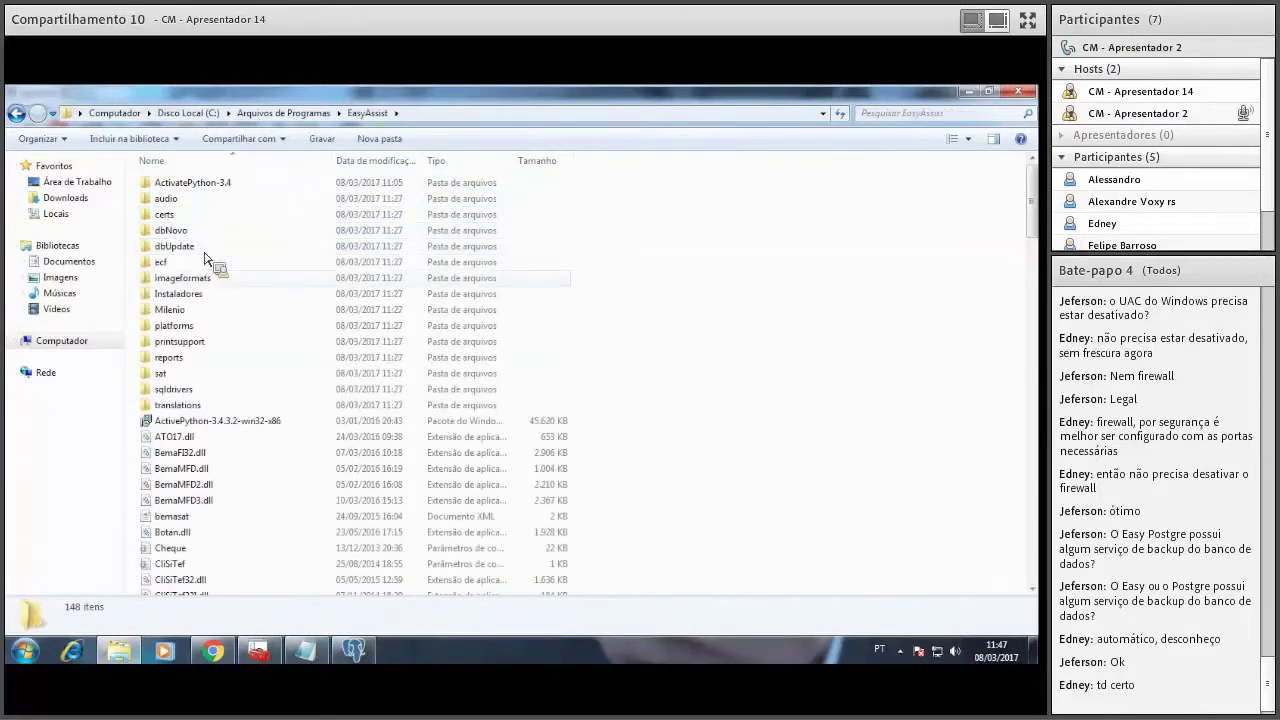
Find EADbCheck in the EasyAssist folder and run it as administrator.
click(224, 478)
text(db)
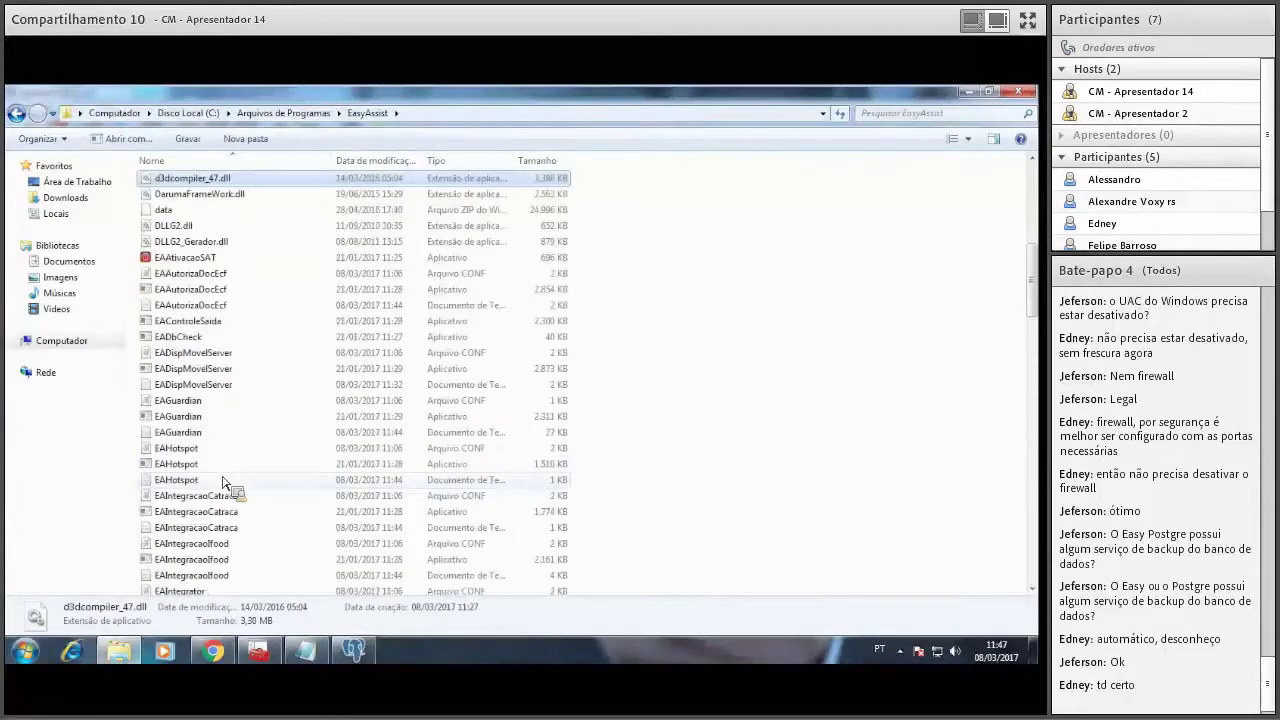
key(Down)
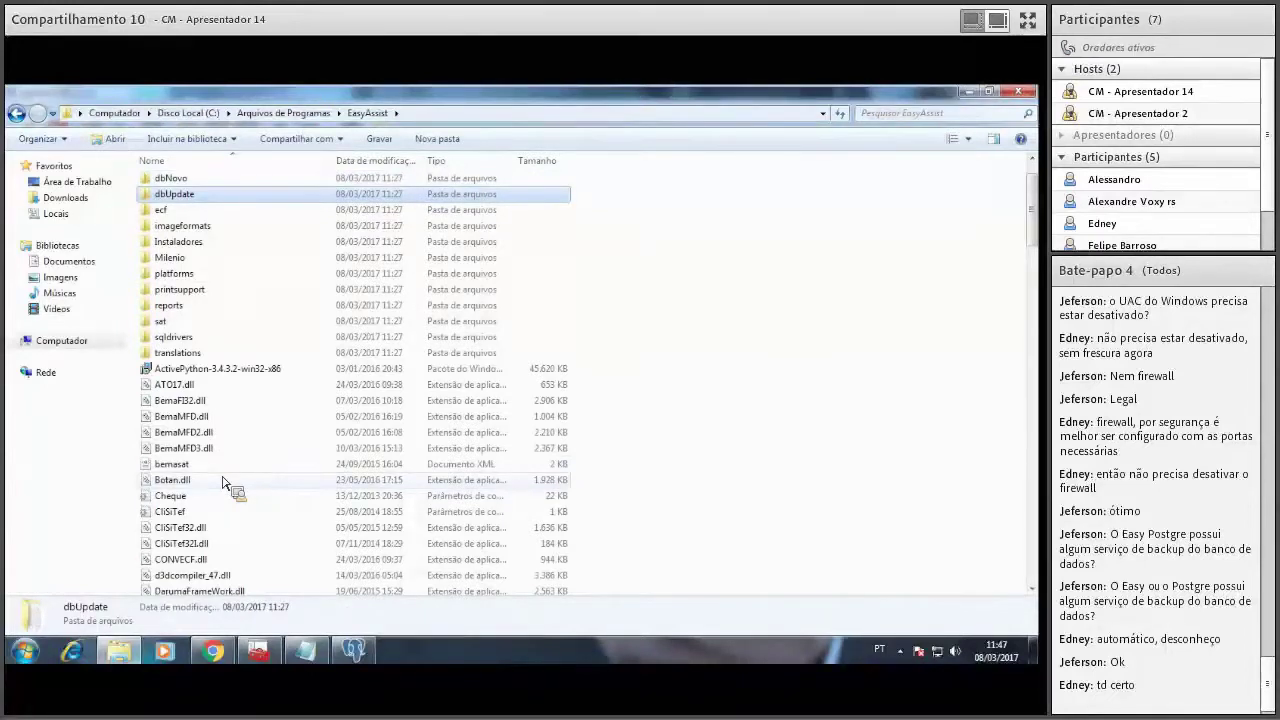
scroll(1043, 458, down, 9)
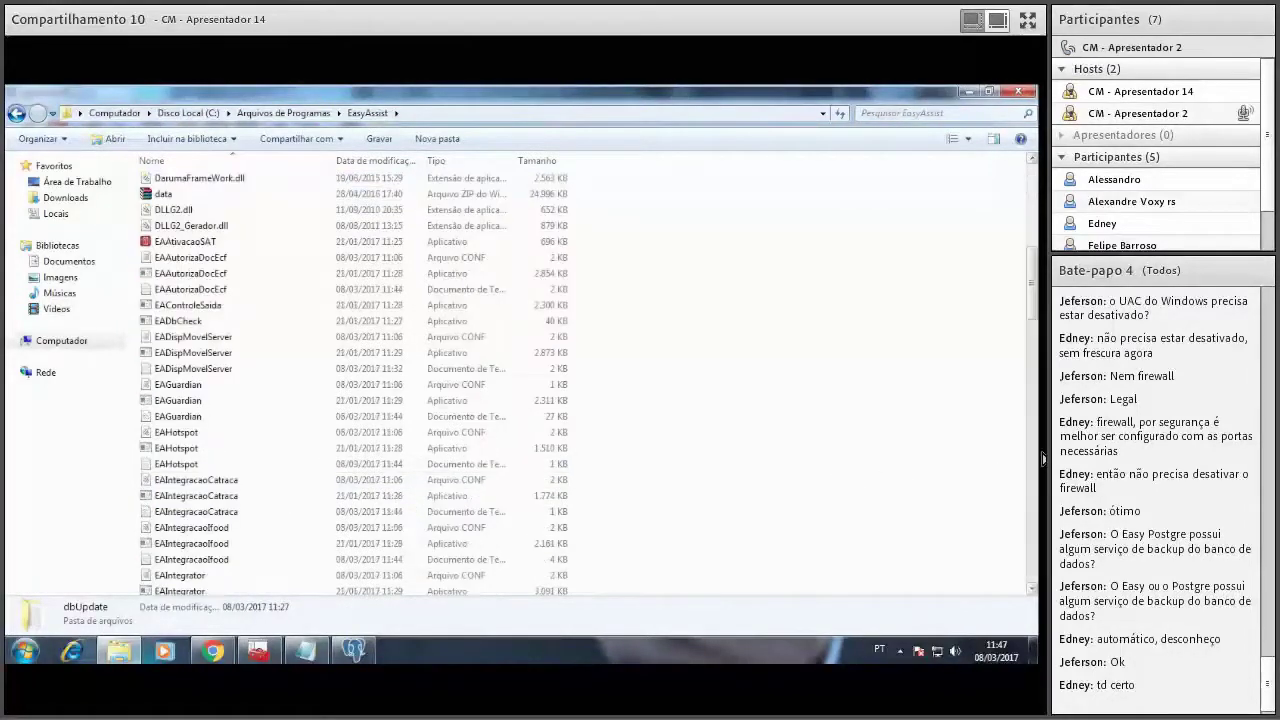
click(212, 322)
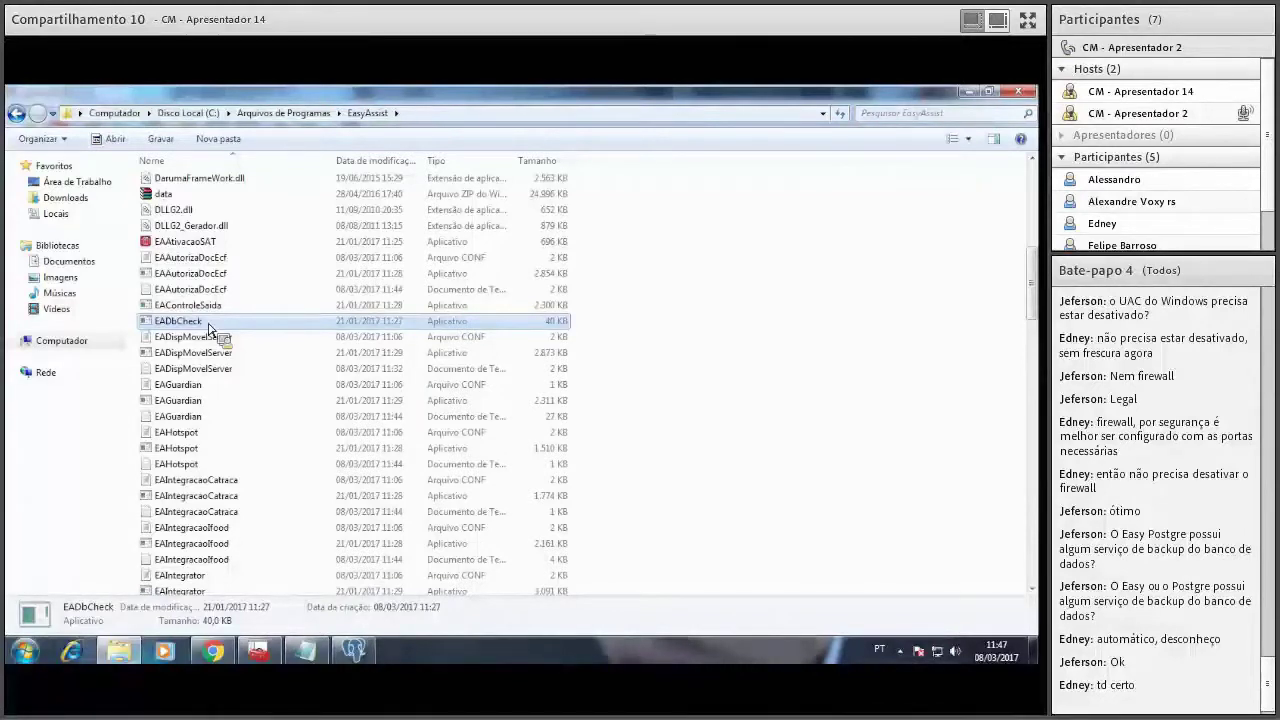
right_click(209, 328)
click(240, 346)
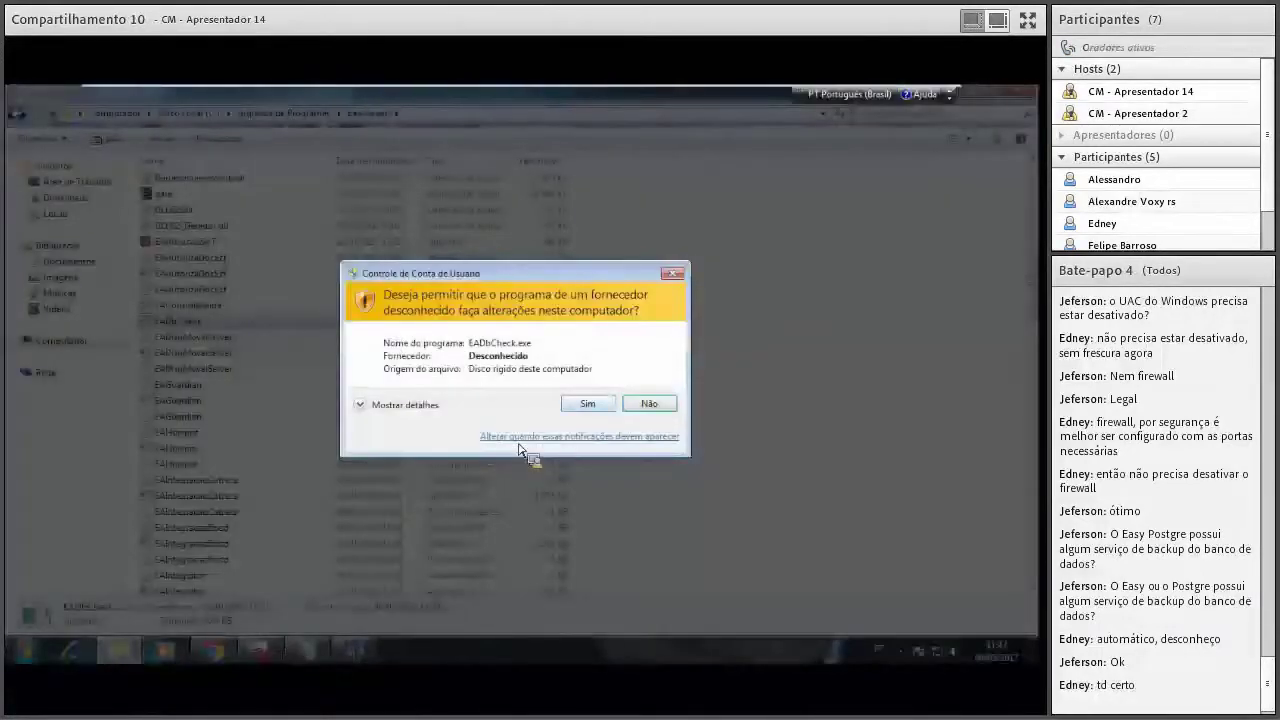
Approve the UAC prompt for EADbCheck and close the EasyAssist Explorer window.
click(588, 404)
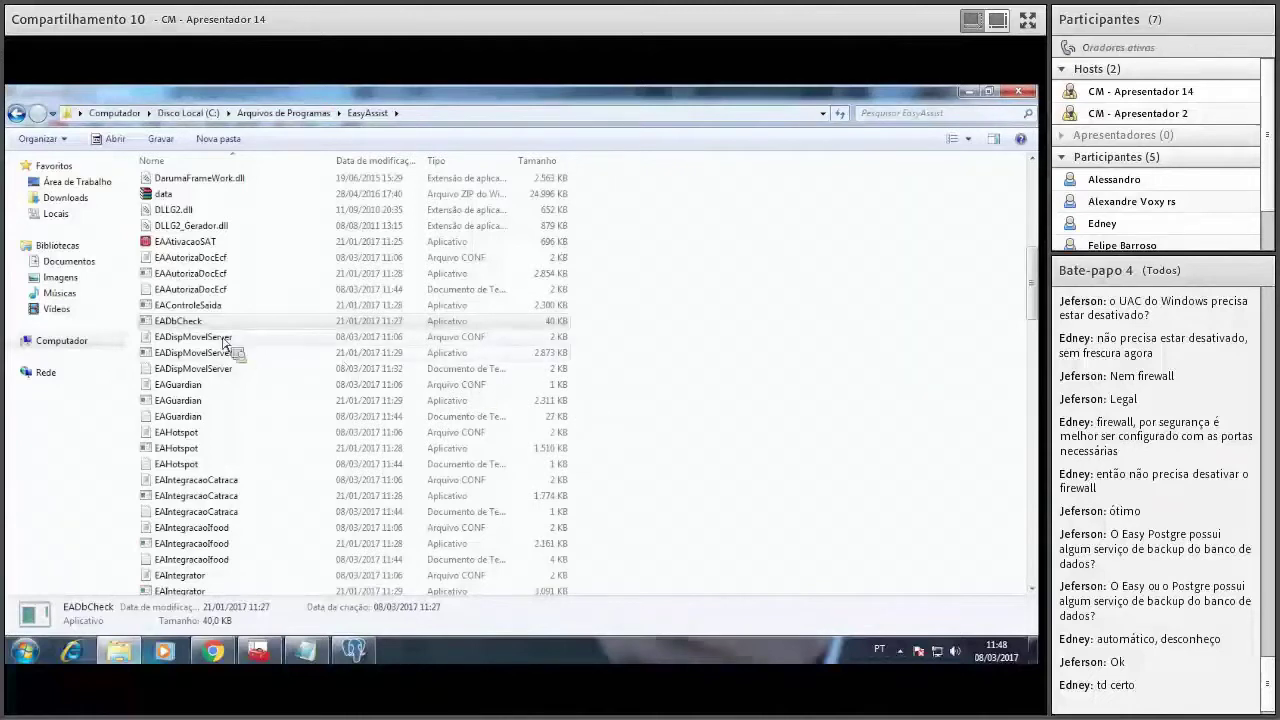
drag(180, 322, 676, 300)
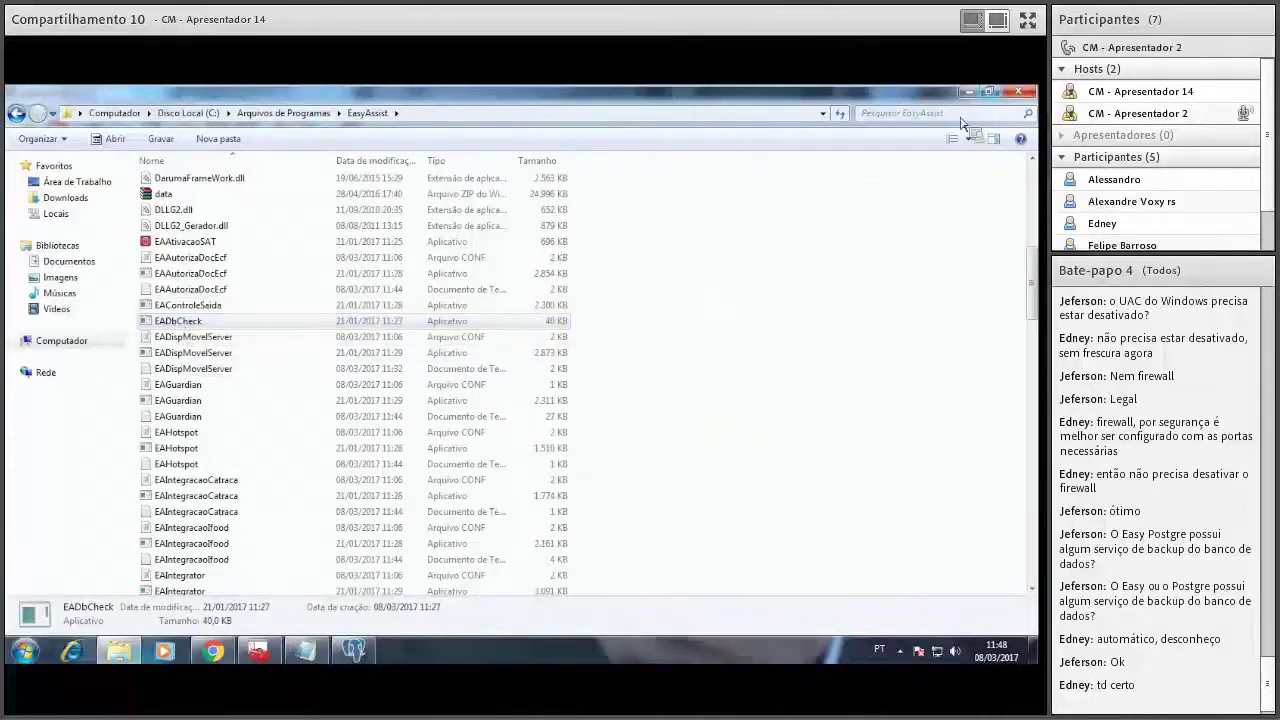
click(1018, 91)
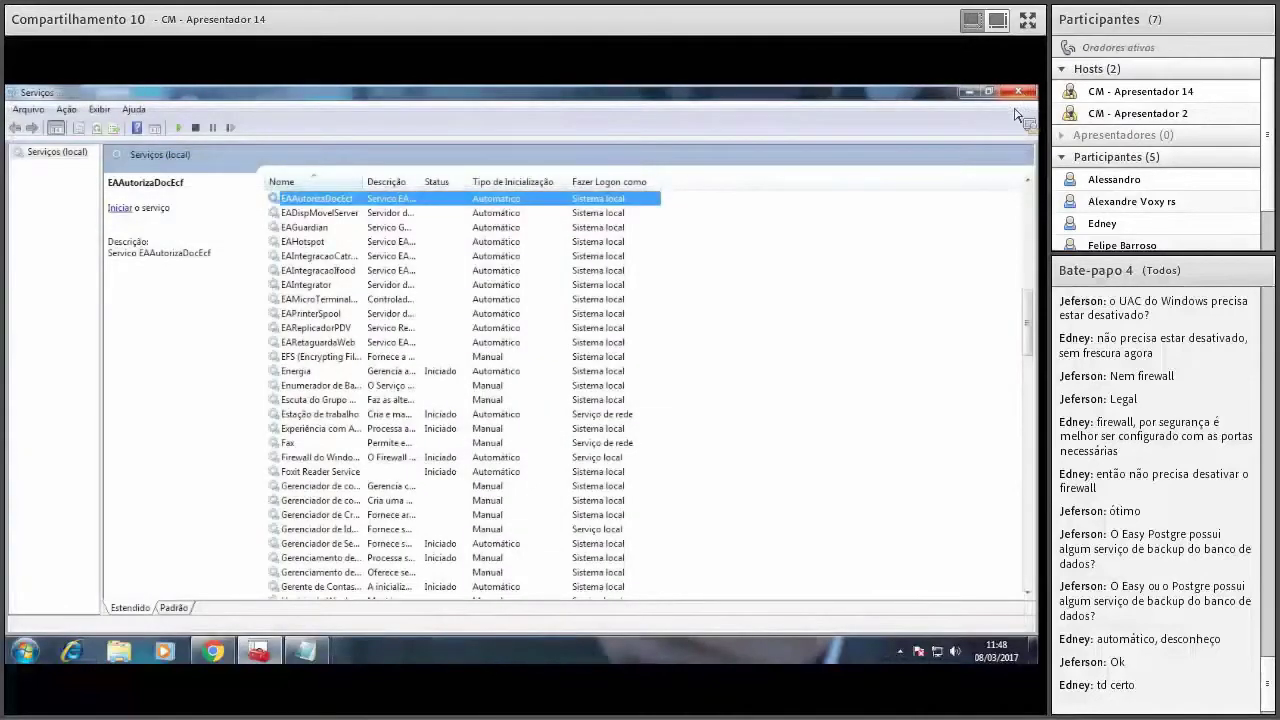
Start the EAAutorizaDocEcf service and dismiss the EADispMovelServer properties without changes.
click(350, 328)
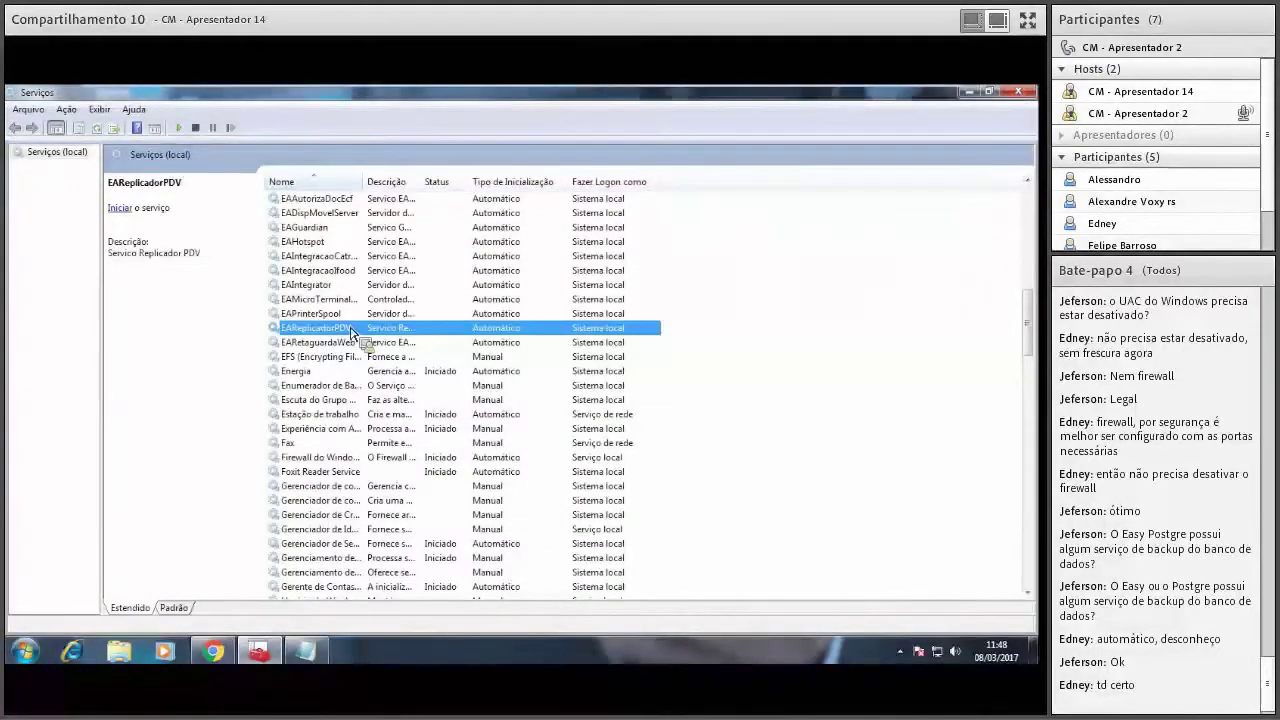
key(Down)
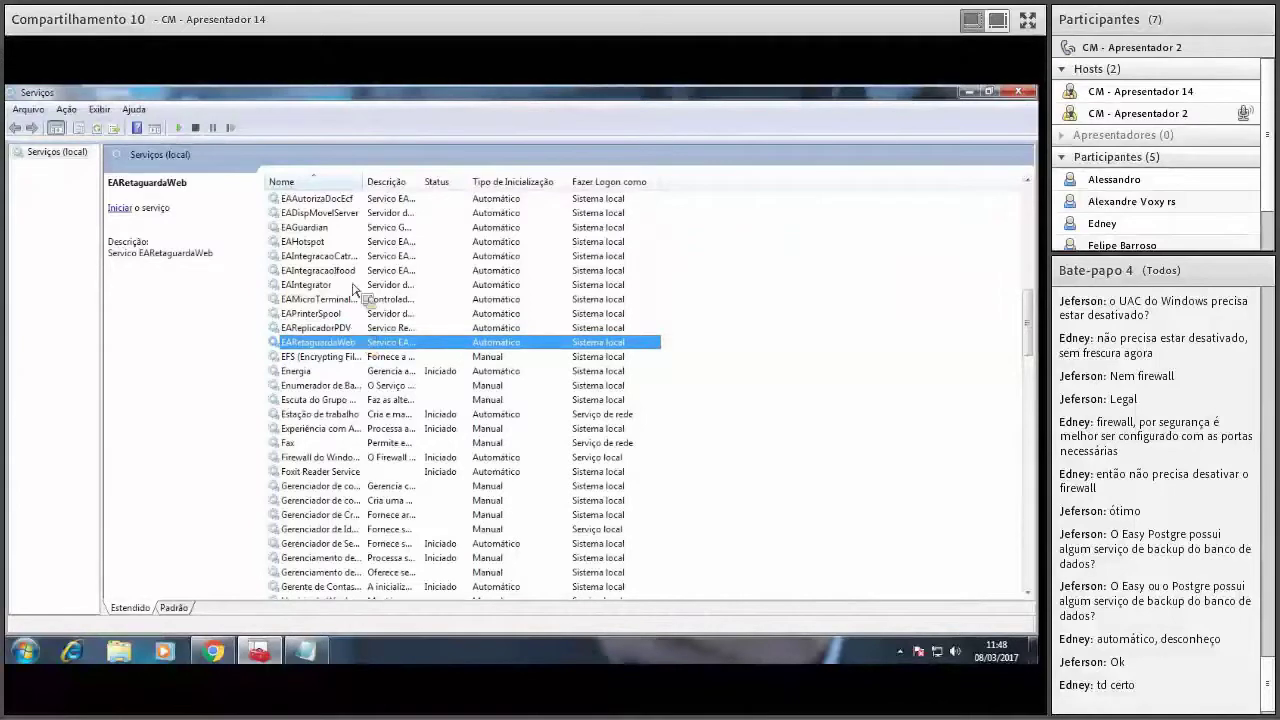
click(340, 199)
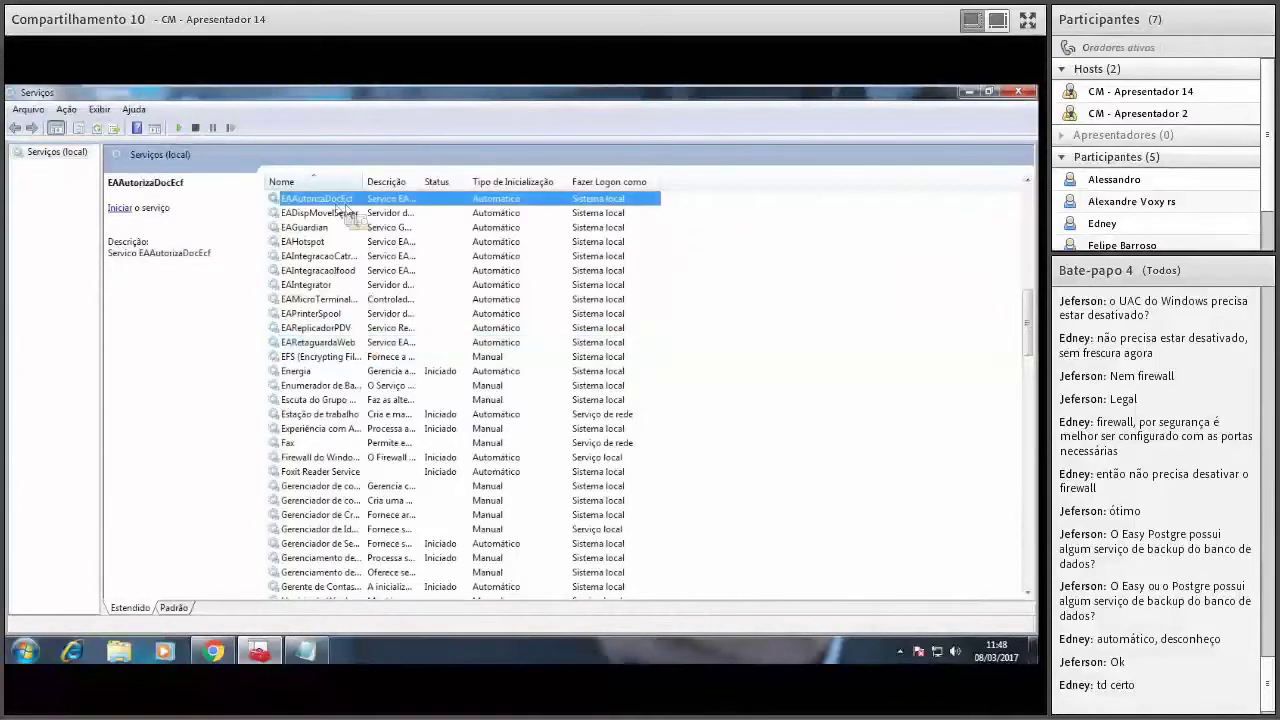
click(120, 208)
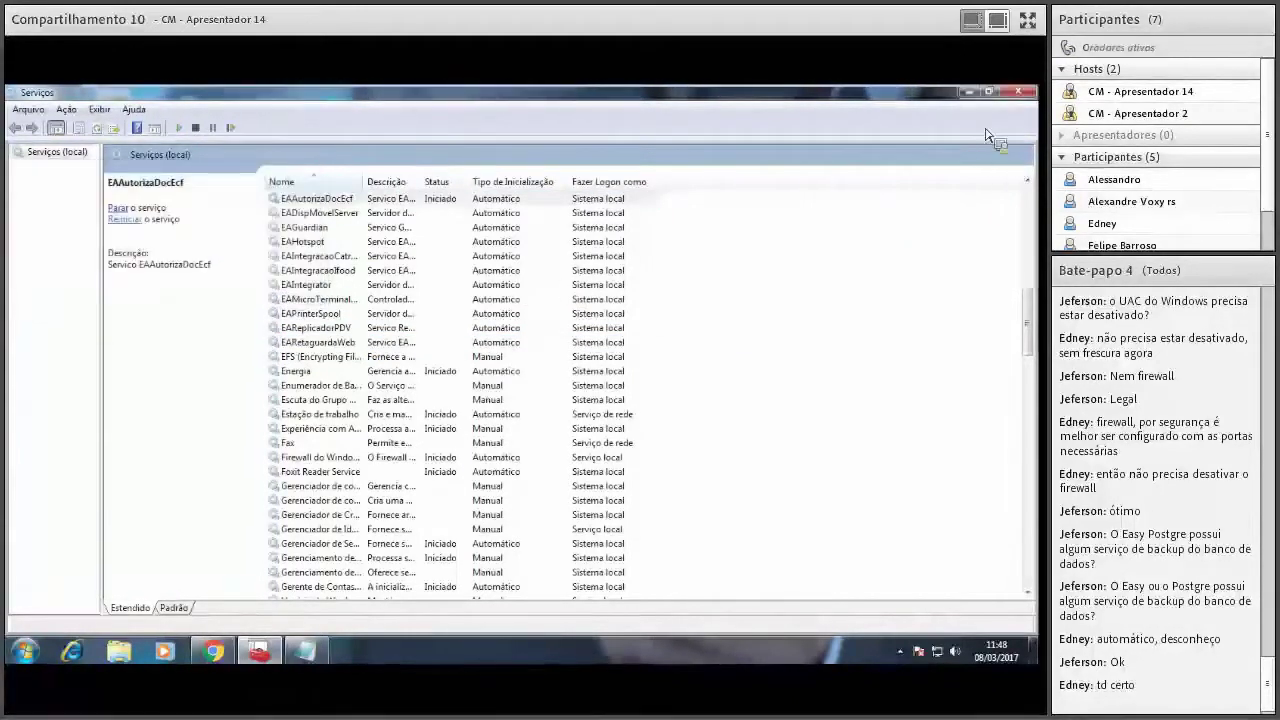
click(969, 94)
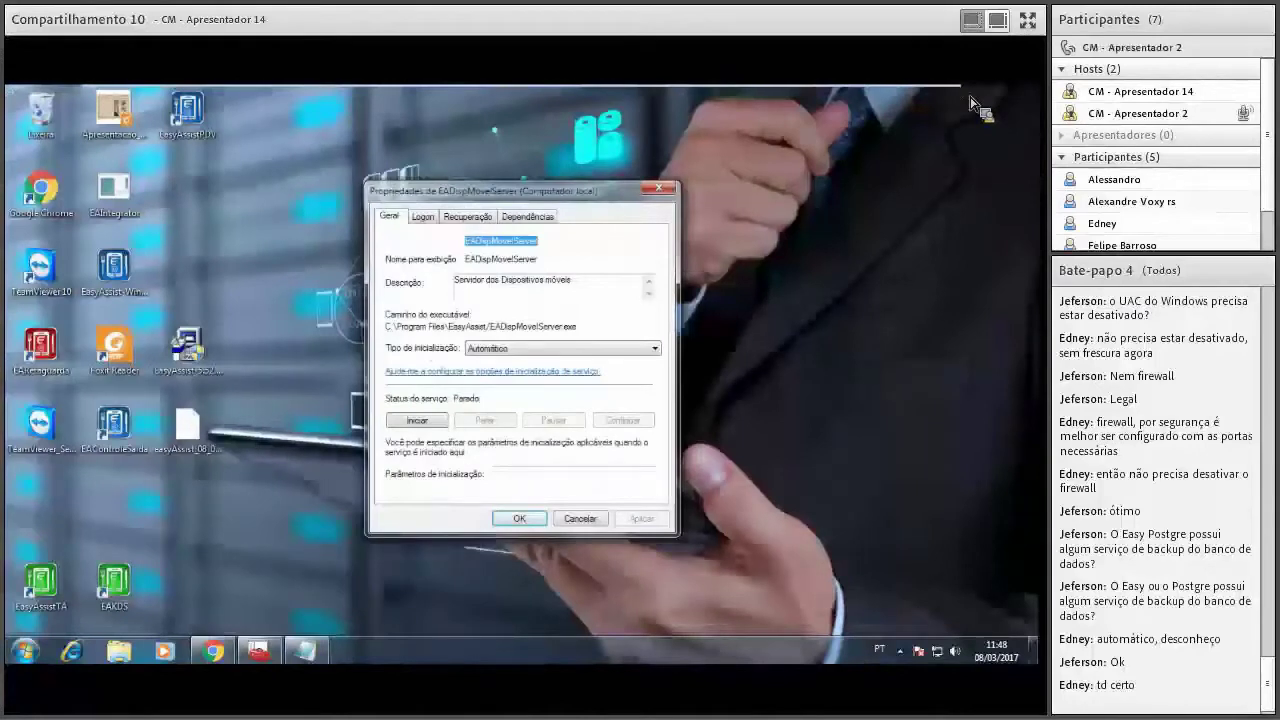
click(580, 518)
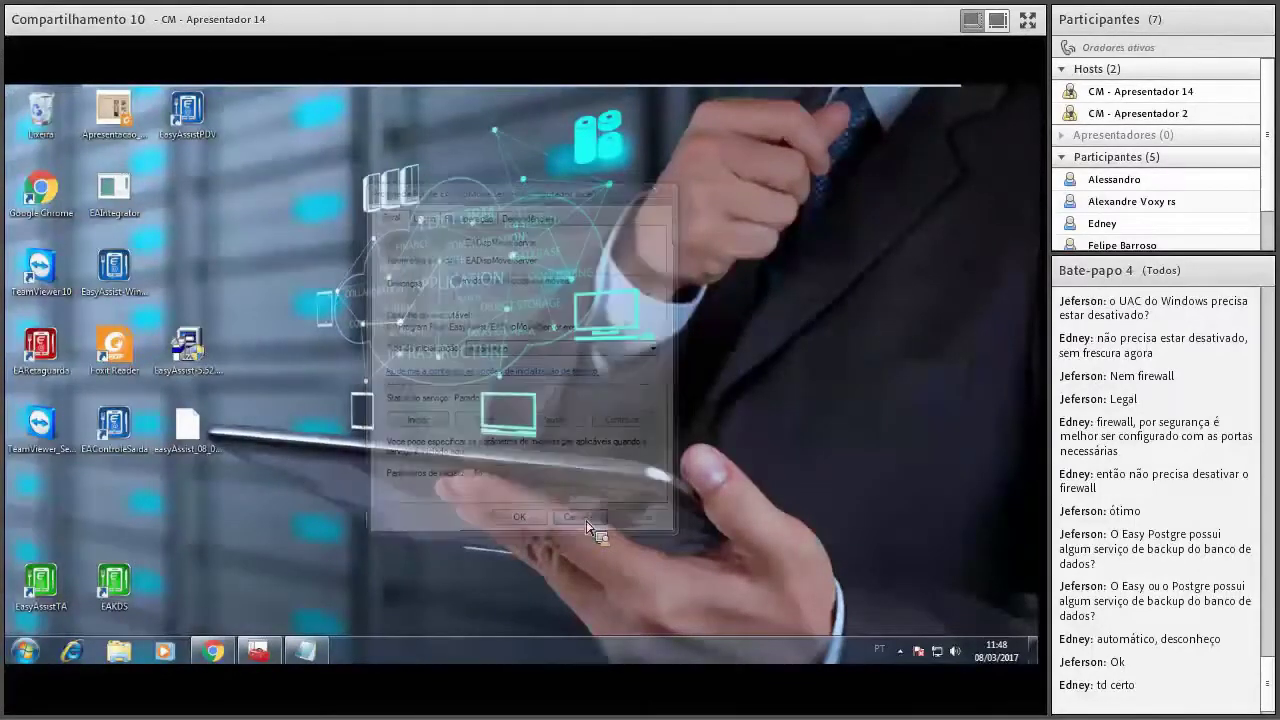
mouse_move(310, 665)
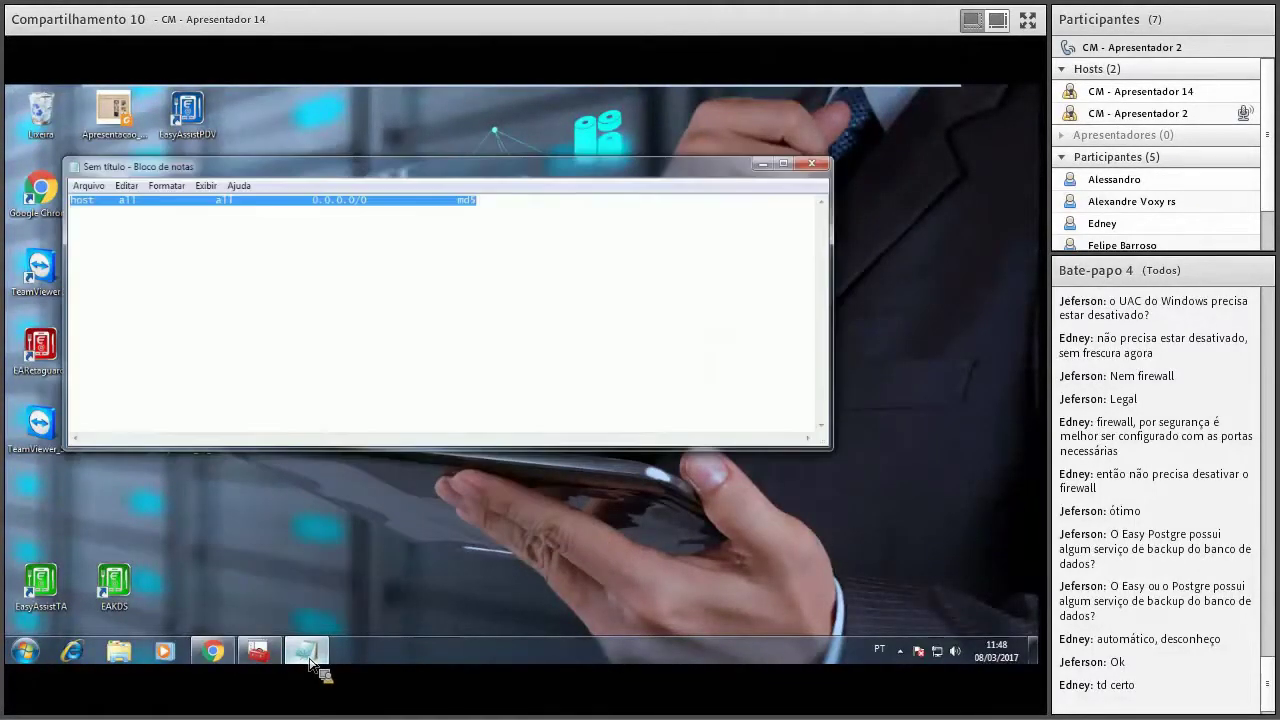
mouse_move(258, 651)
click(306, 601)
Start the EAIntegrator service, then open a blank new tab in Chrome.
click(318, 228)
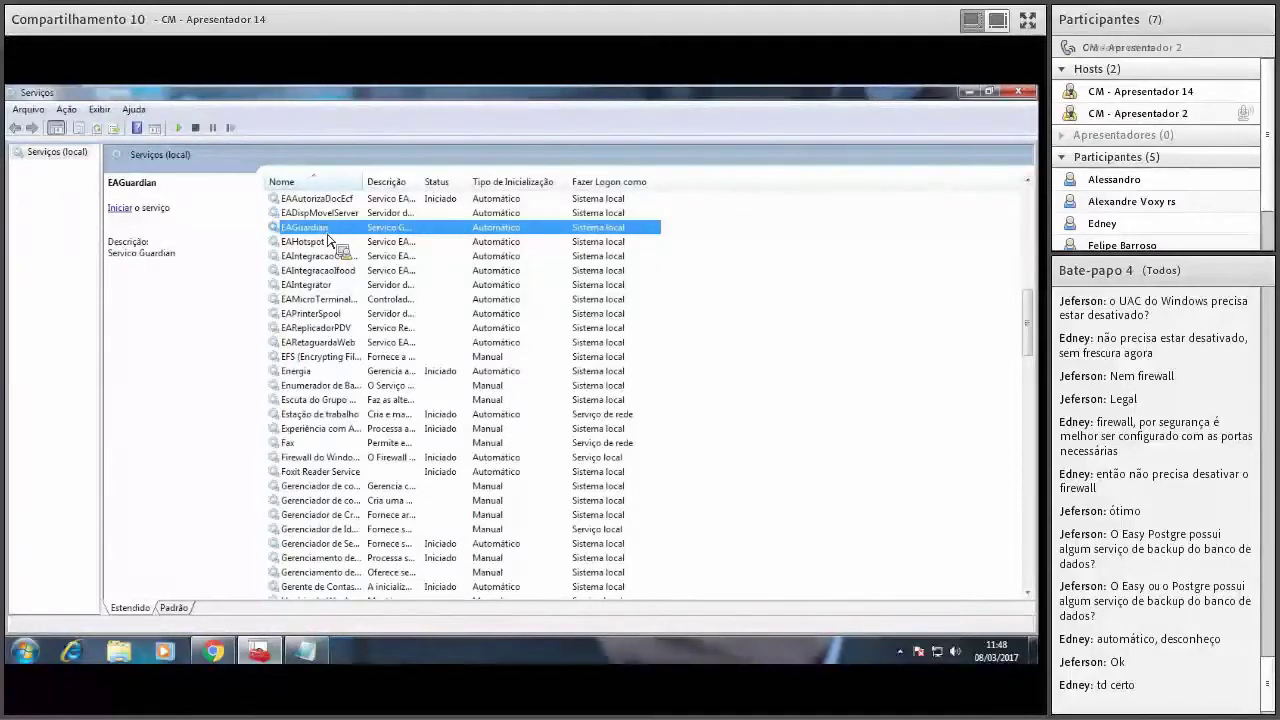
text(po)
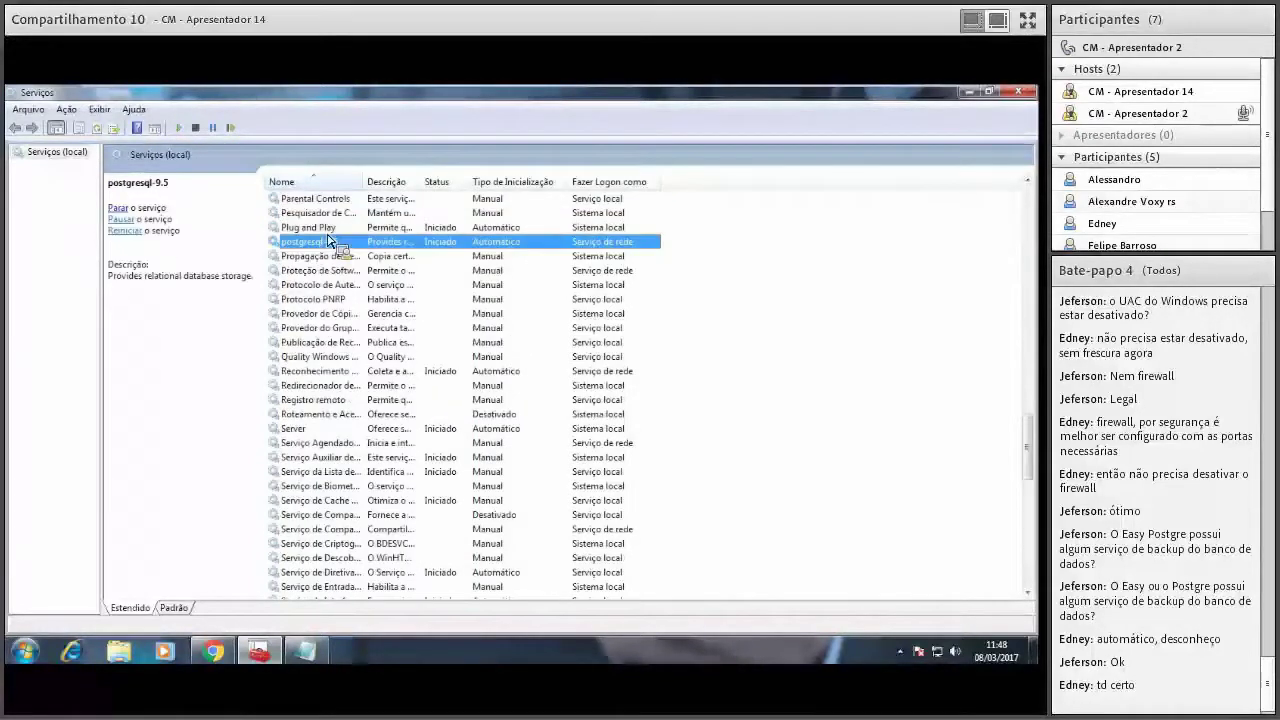
text(e)
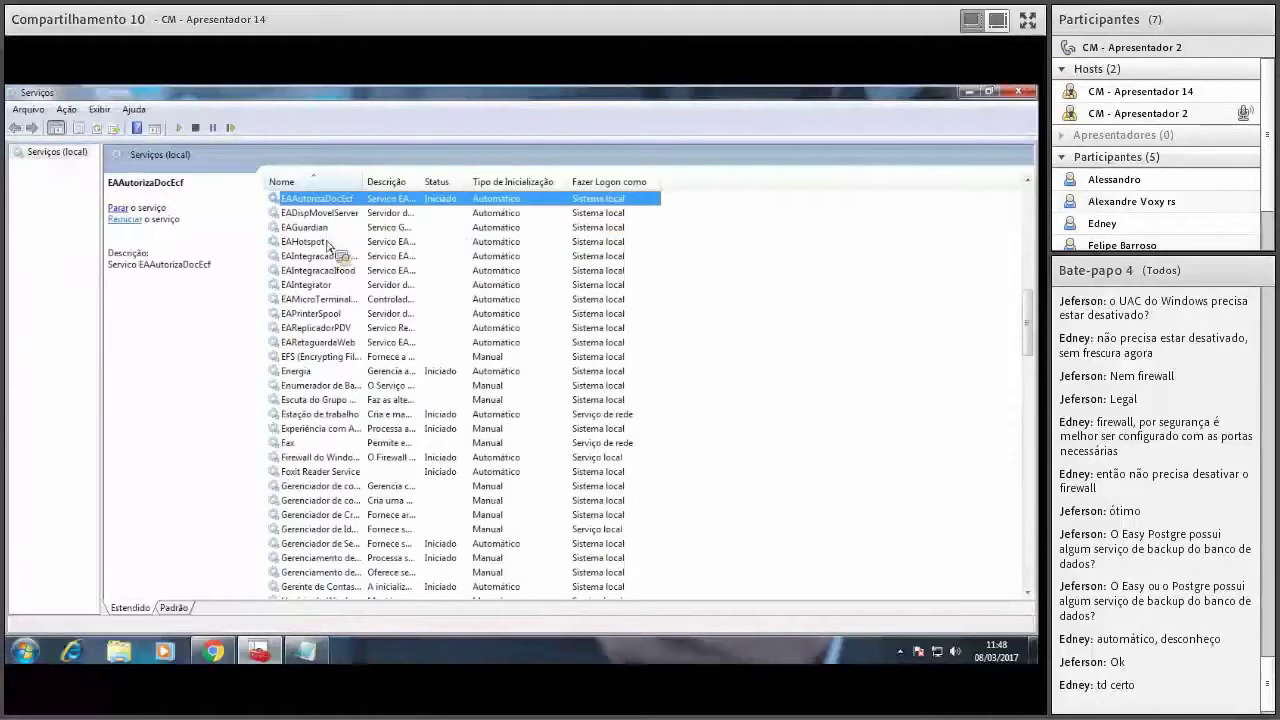
click(316, 285)
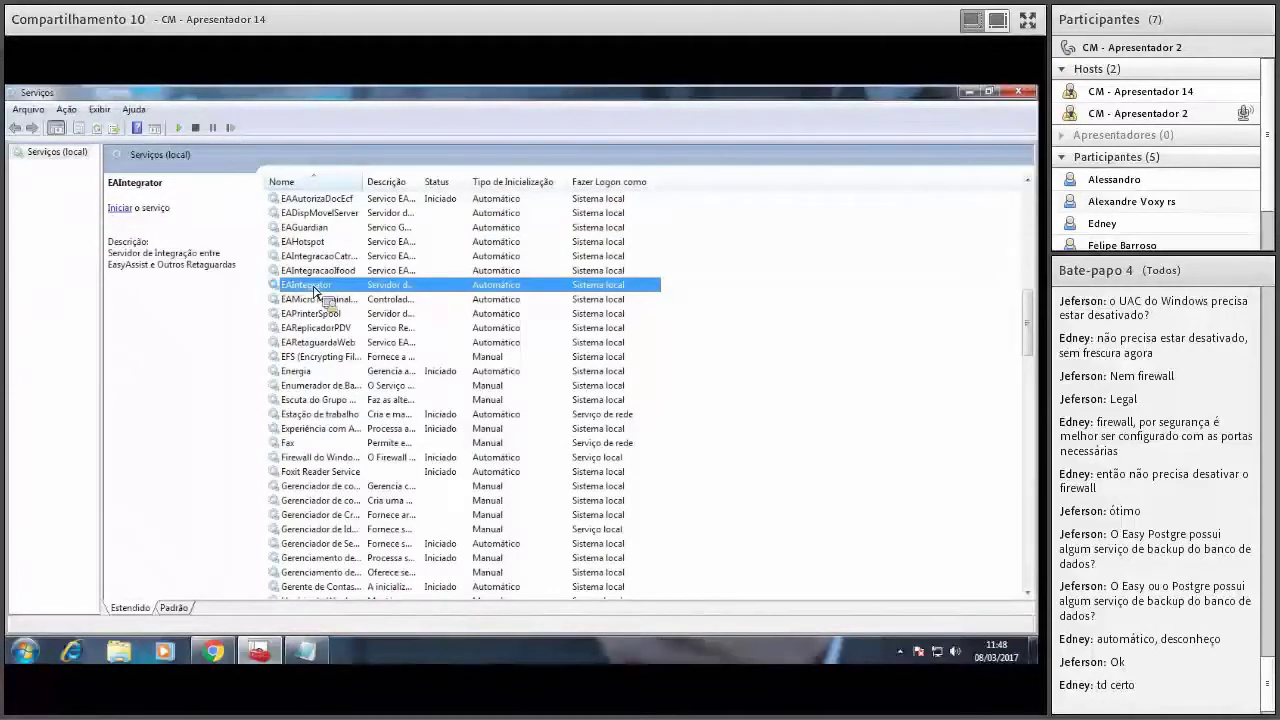
click(110, 207)
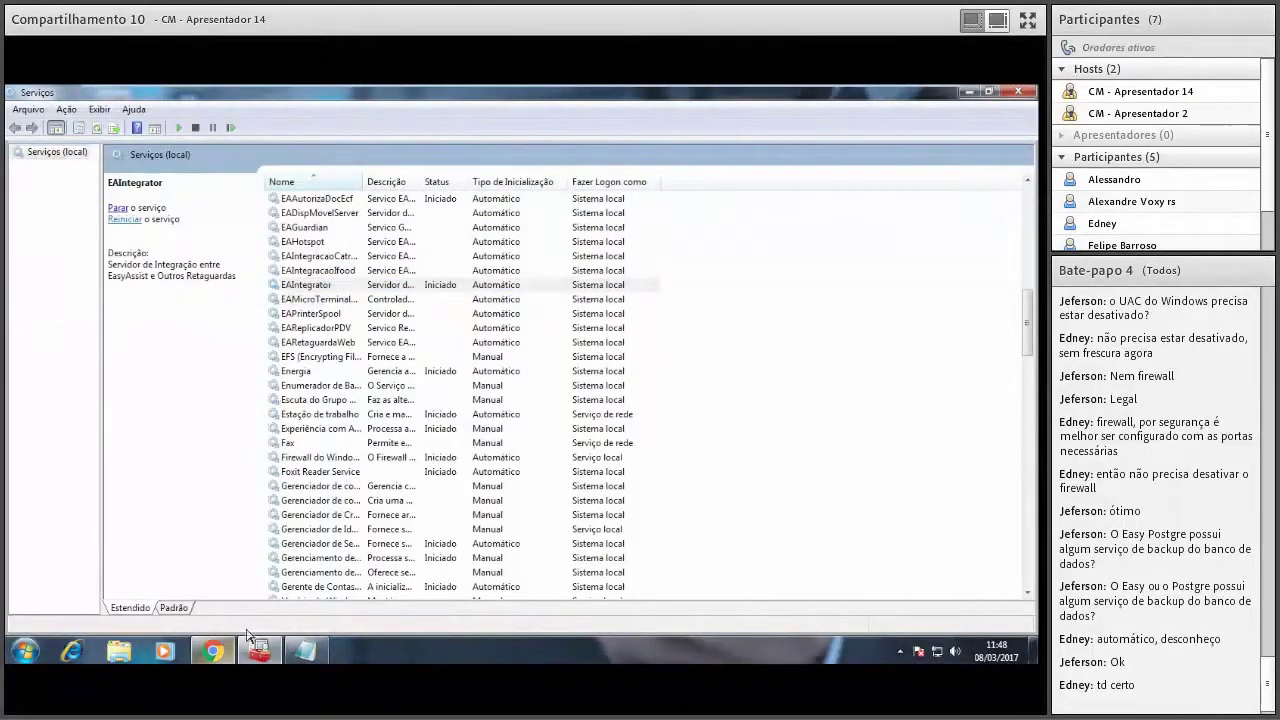
click(213, 651)
click(176, 96)
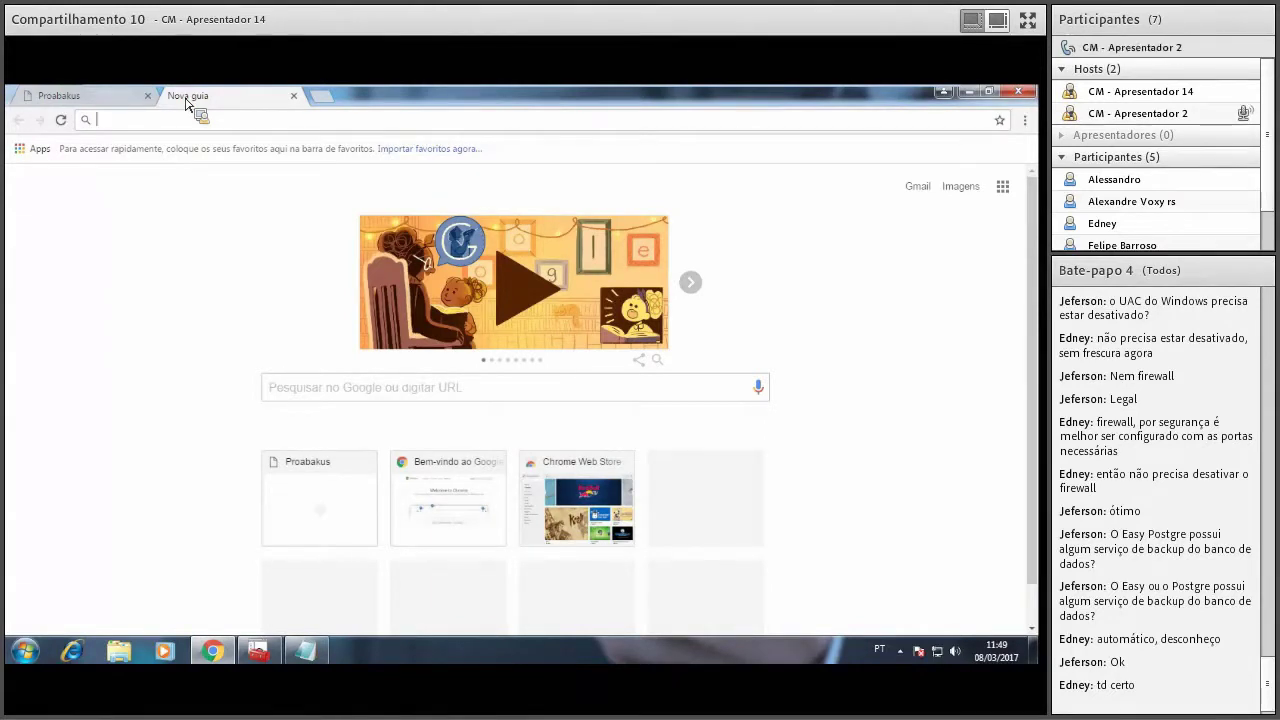
Load localhost:7503/ in Chrome to reach the EAIntegrator admin login page.
text(local)
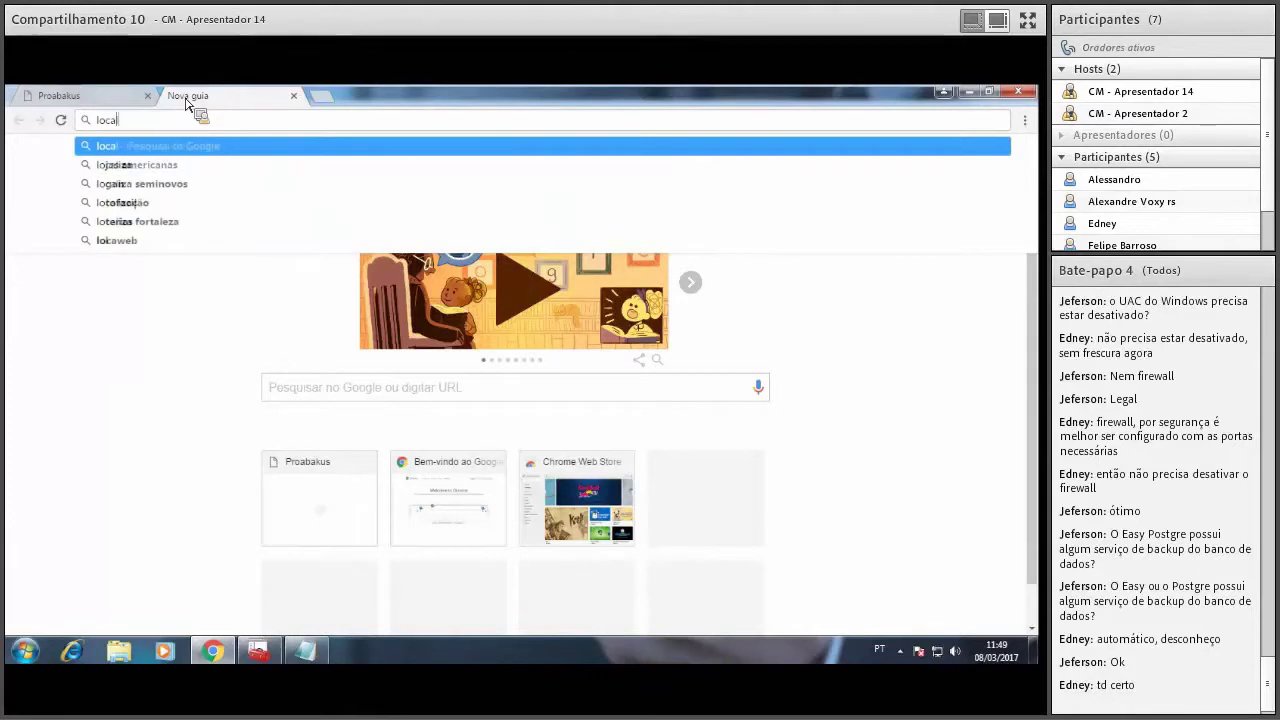
text(host:)
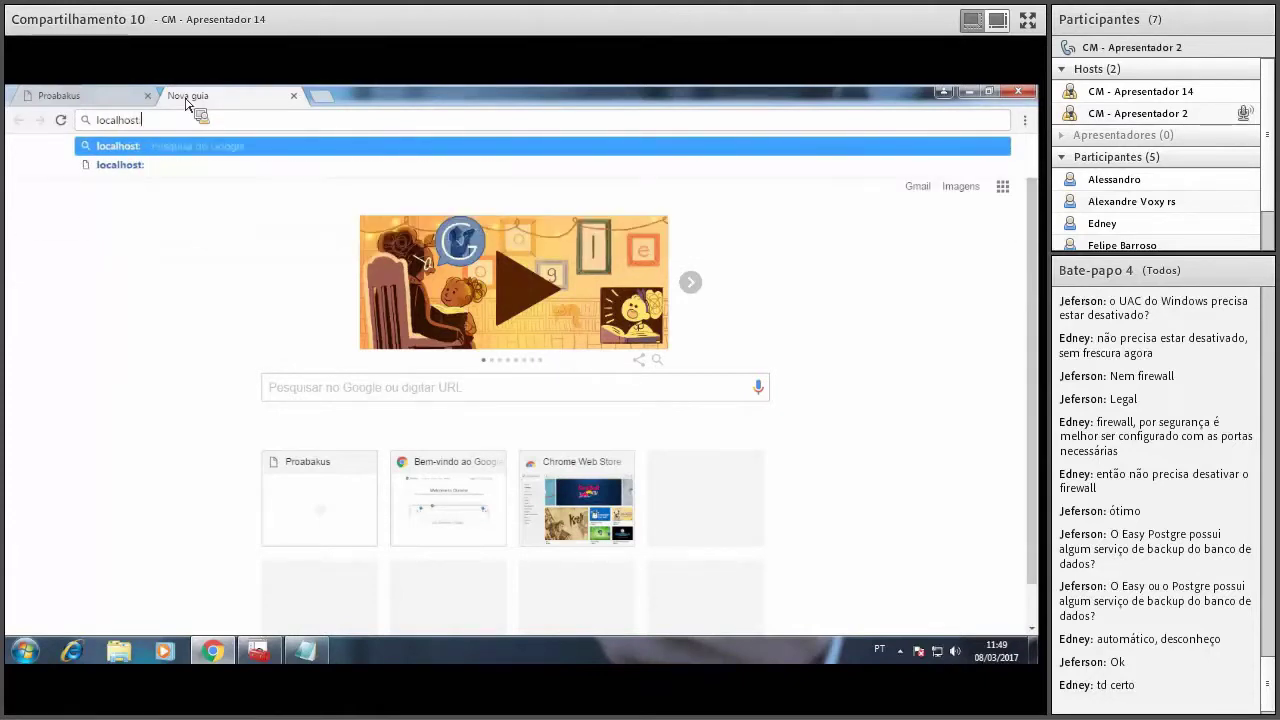
text(7503)
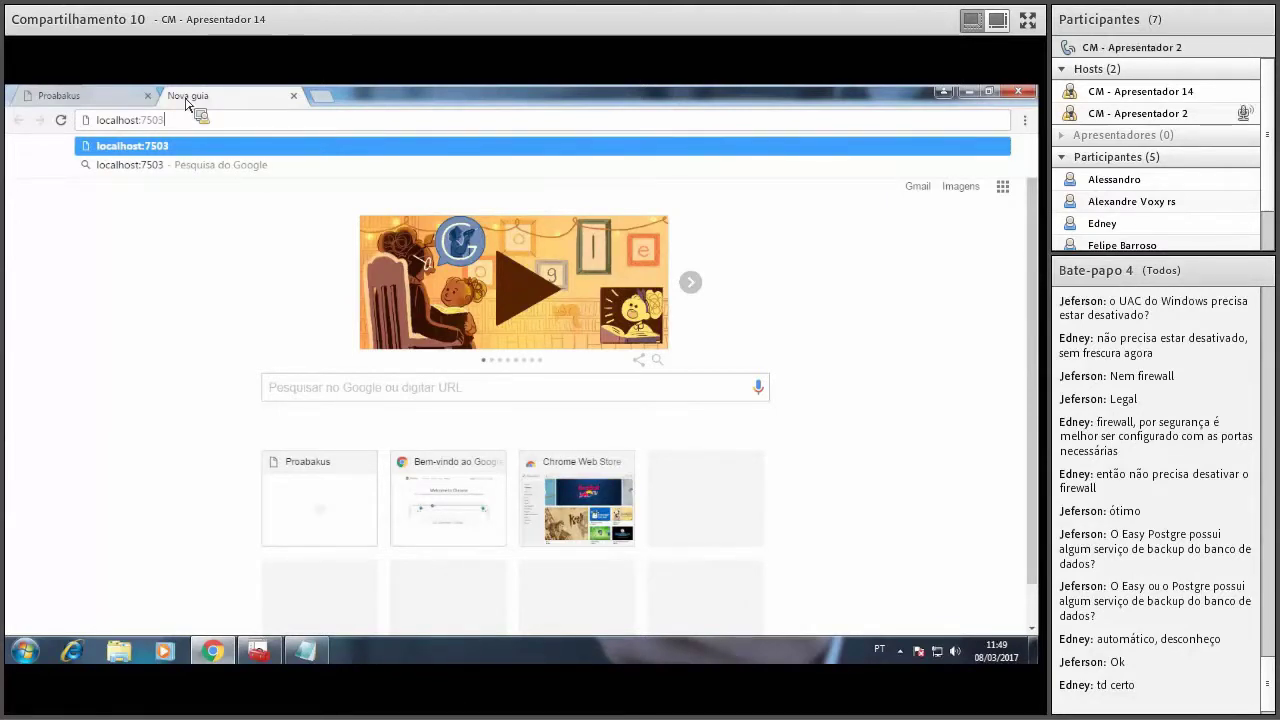
text(/ad)
key(Return)
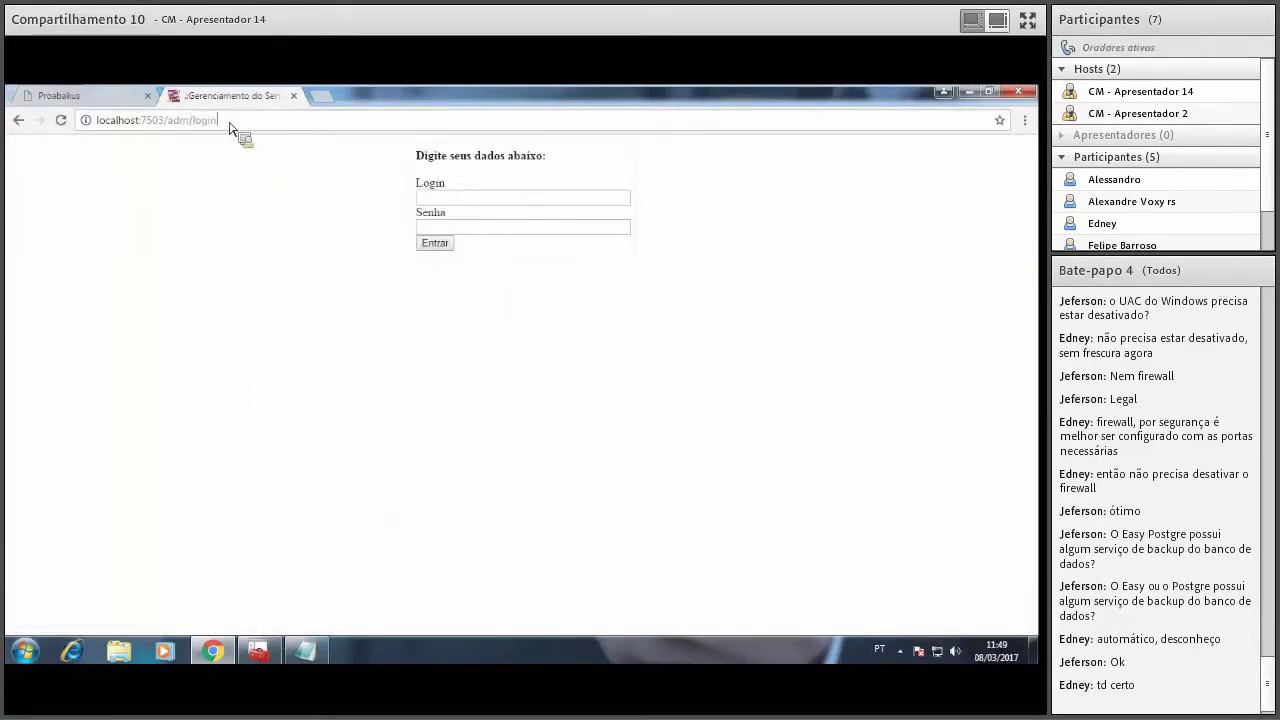
click(236, 126)
Start the EAReplicadorPDV service, then copy the EAIntegrator login page address.
click(258, 651)
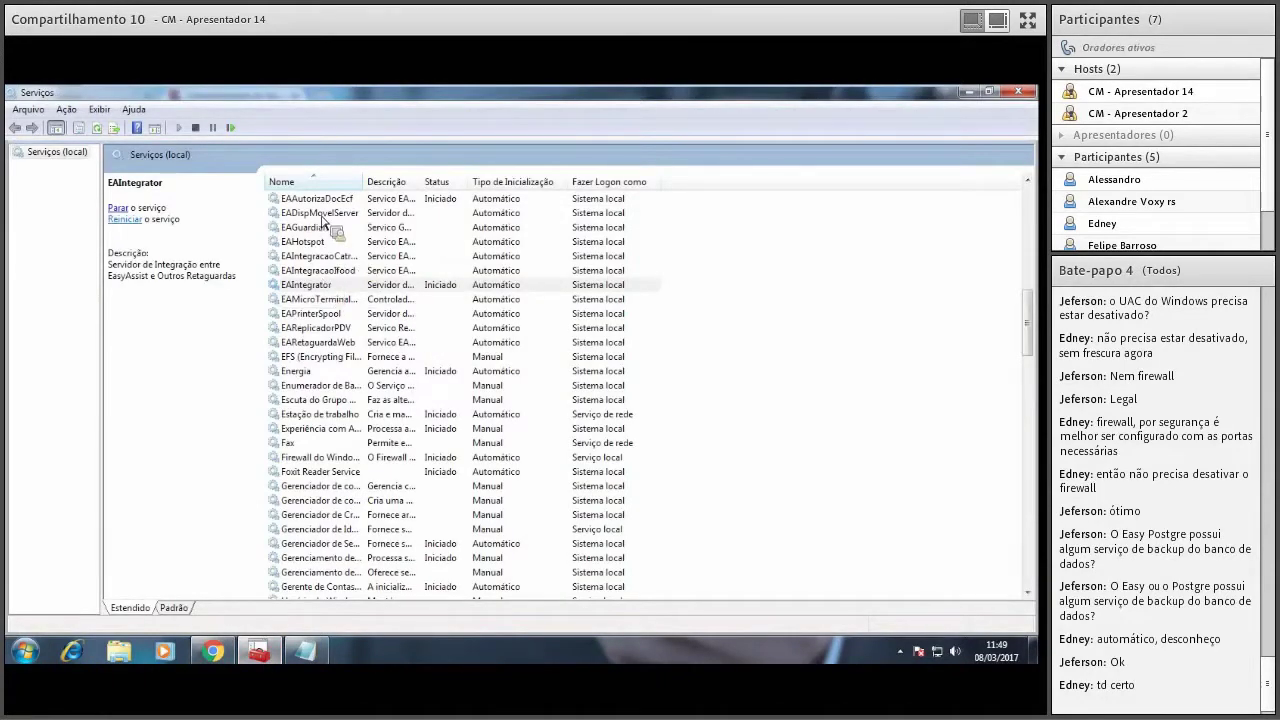
click(328, 330)
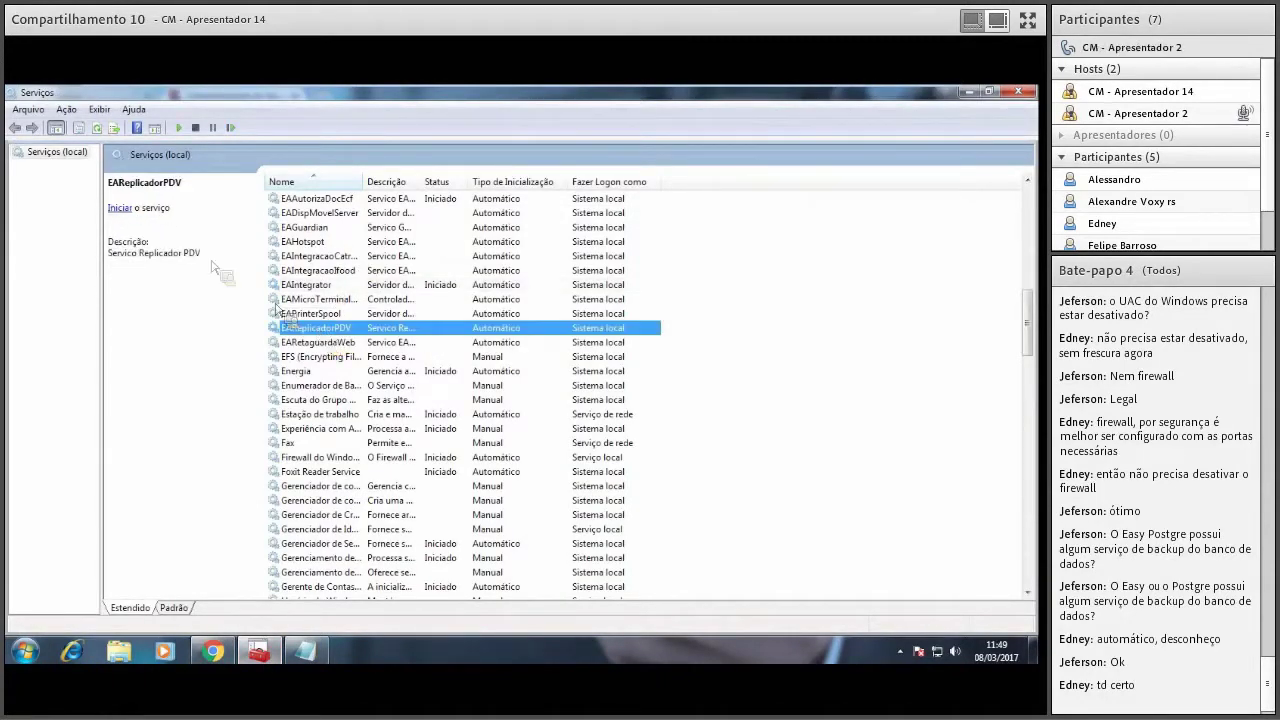
click(122, 207)
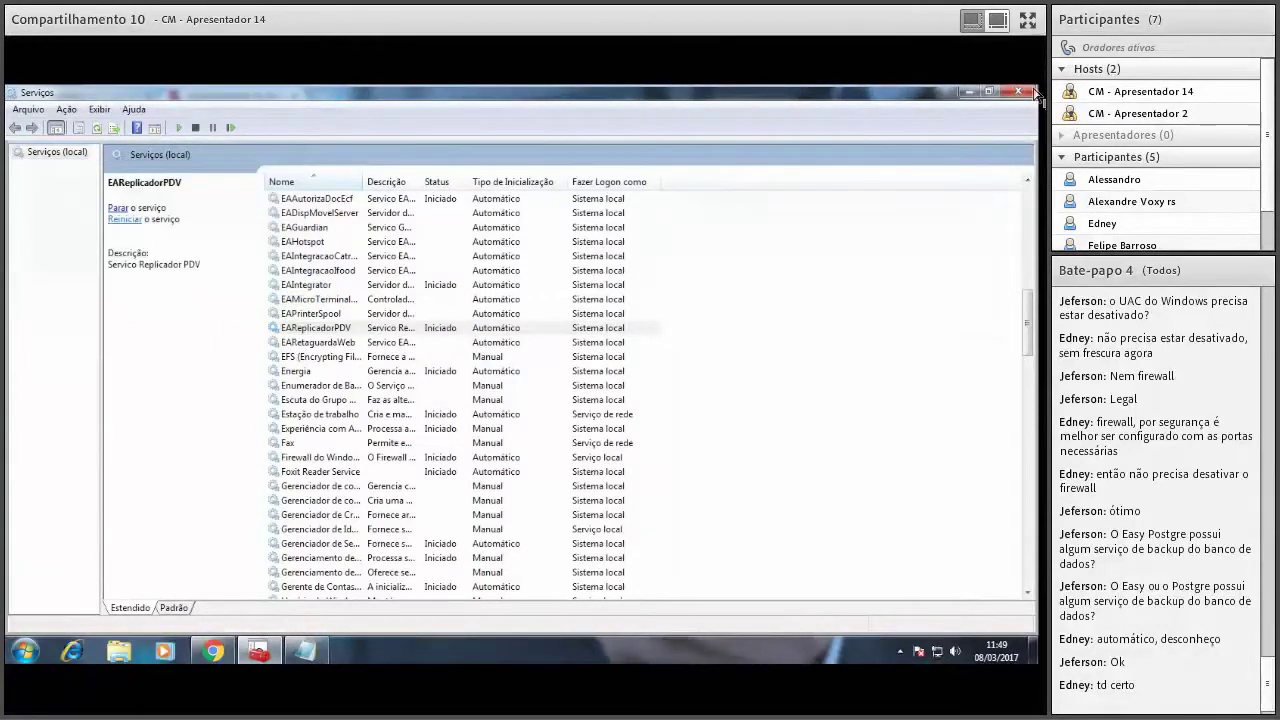
click(973, 95)
click(360, 120)
key(ctrl+c)
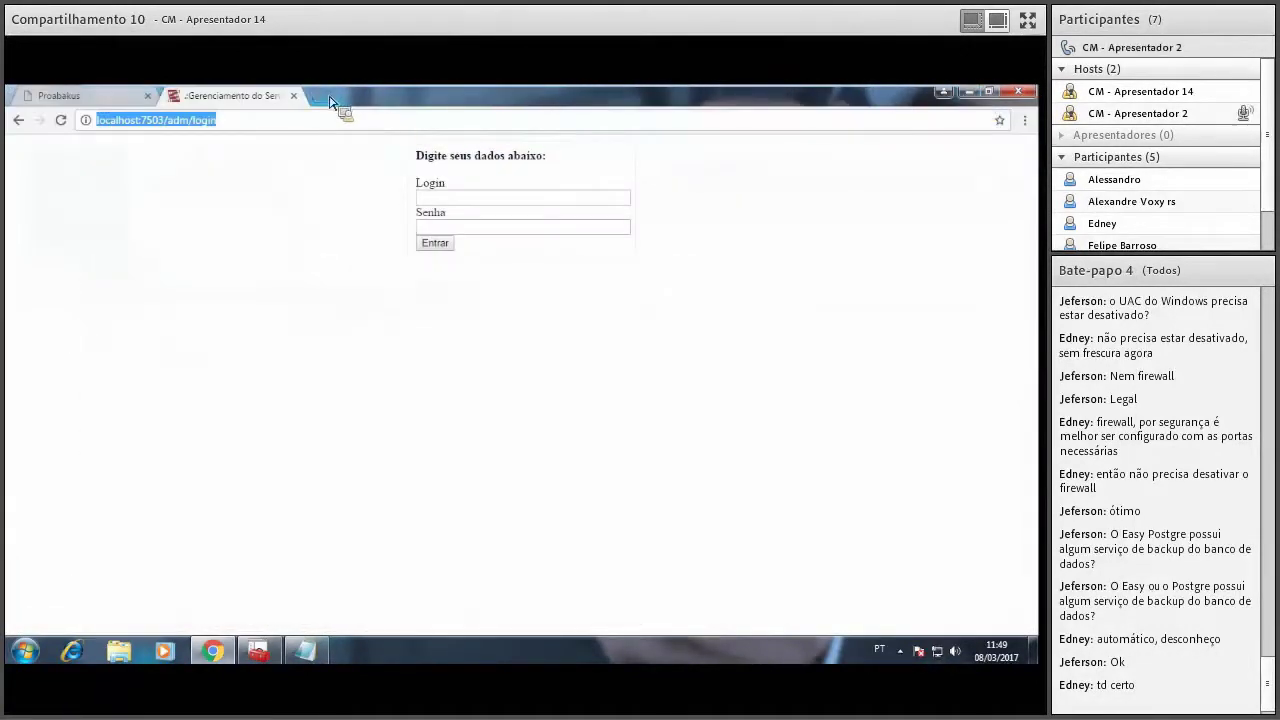
Open the same login address on port 7501 in a new Chrome tab.
click(325, 97)
key(ctrl+v)
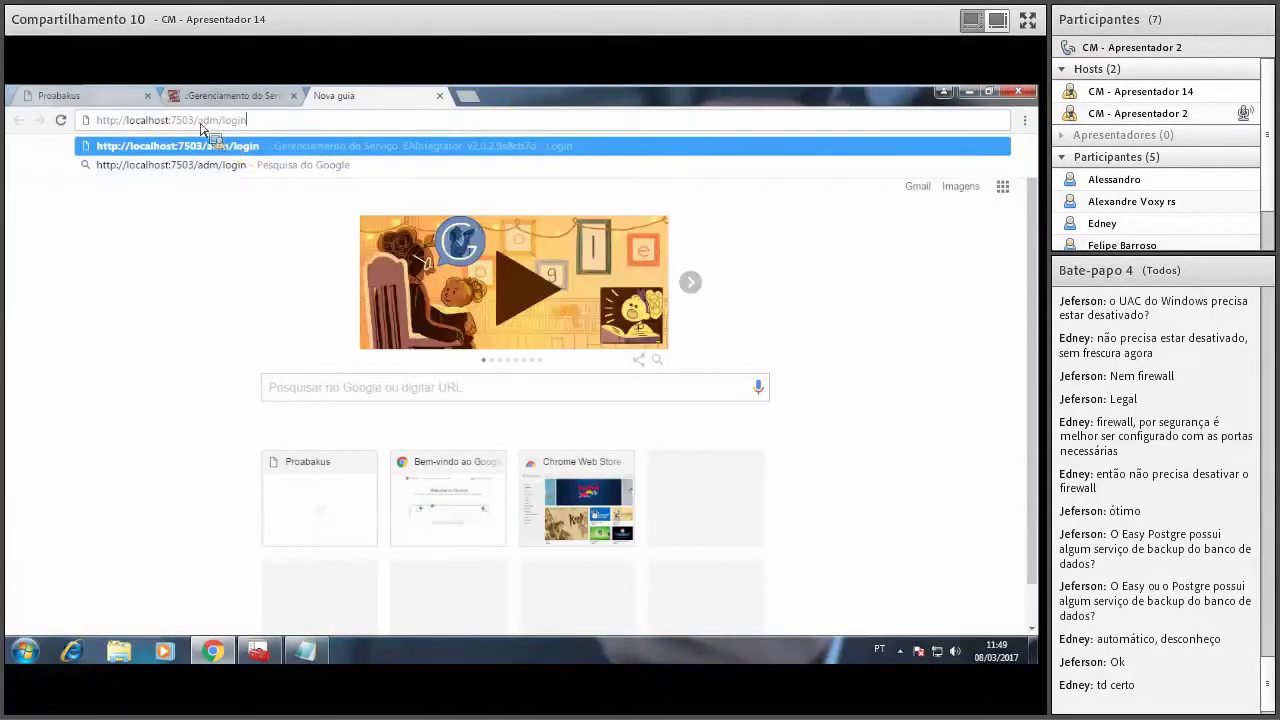
key(BackSpace)
text(1)
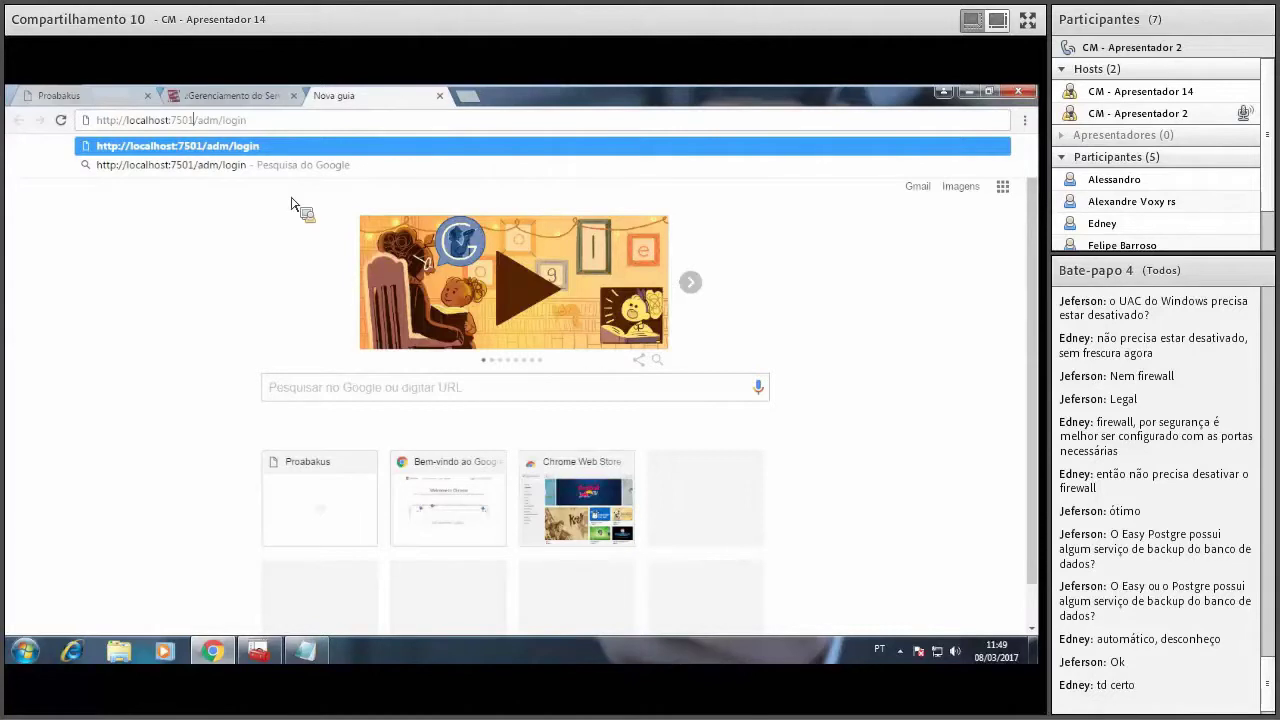
key(Return)
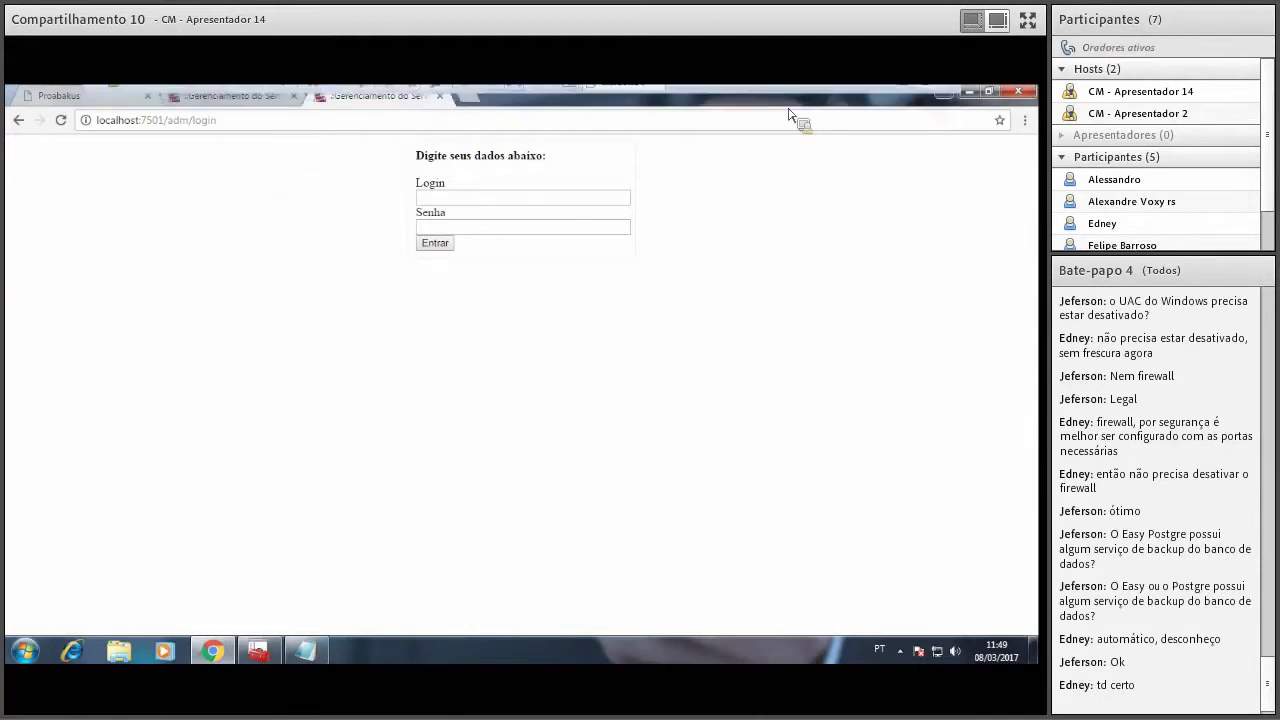
Sign in to the port 7503 EAIntegrator admin with the login name and password.
click(258, 100)
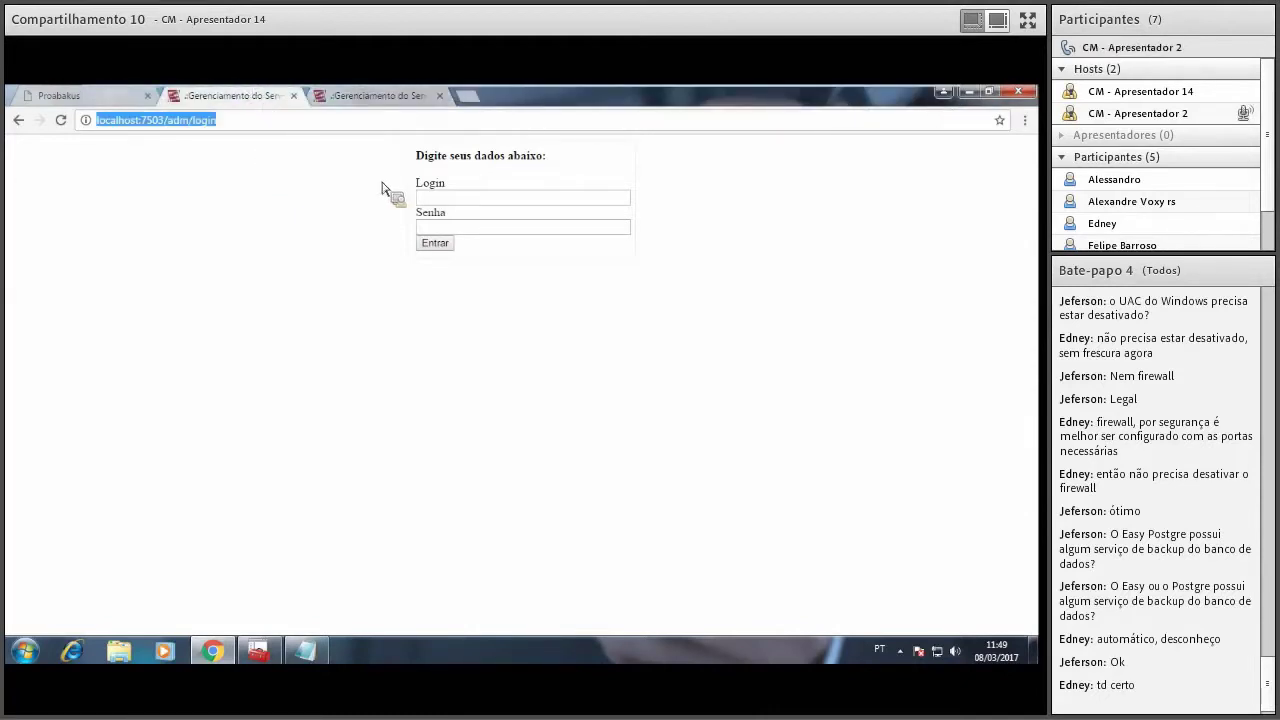
click(465, 200)
text(proa)
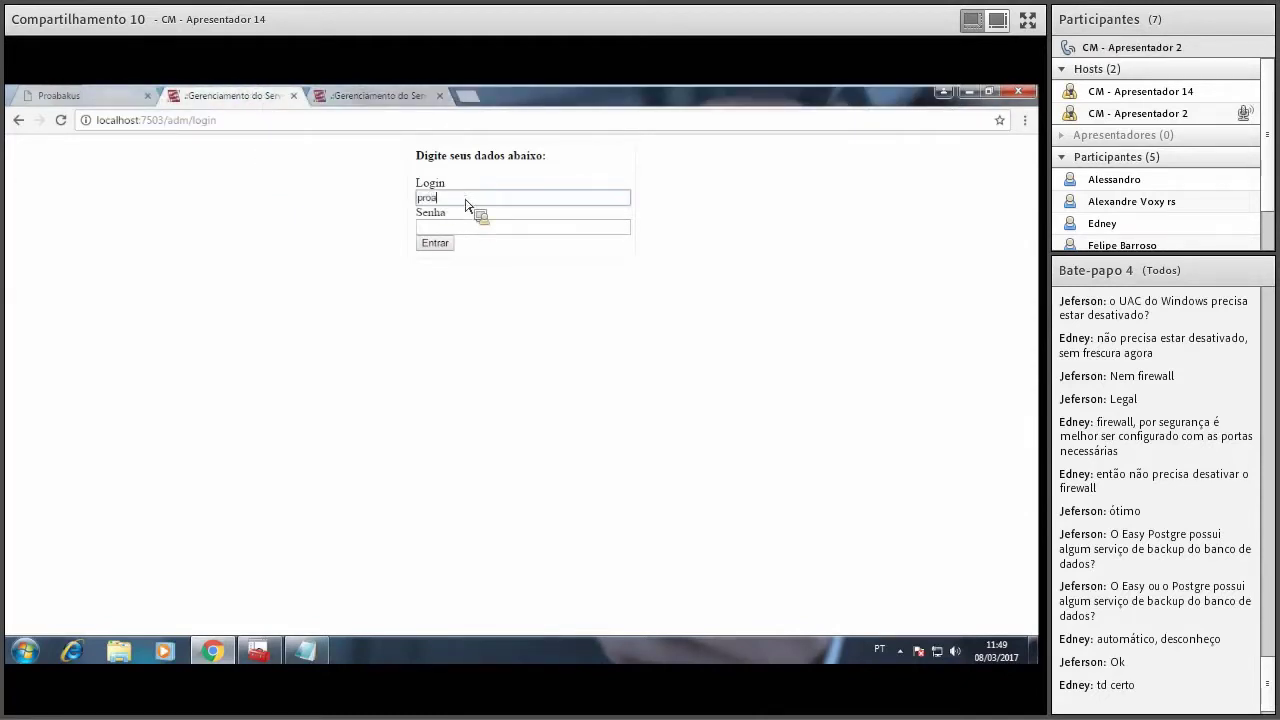
text(bakus)
key(Tab)
text(••••)
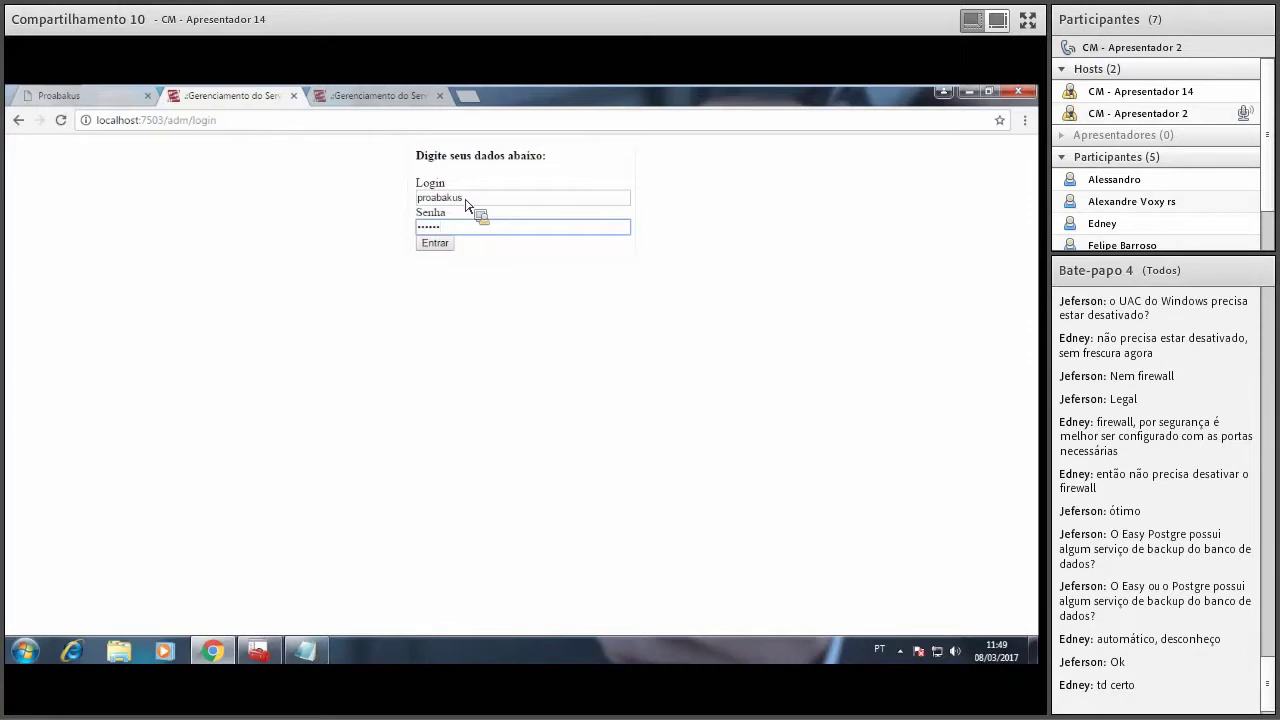
key(Return)
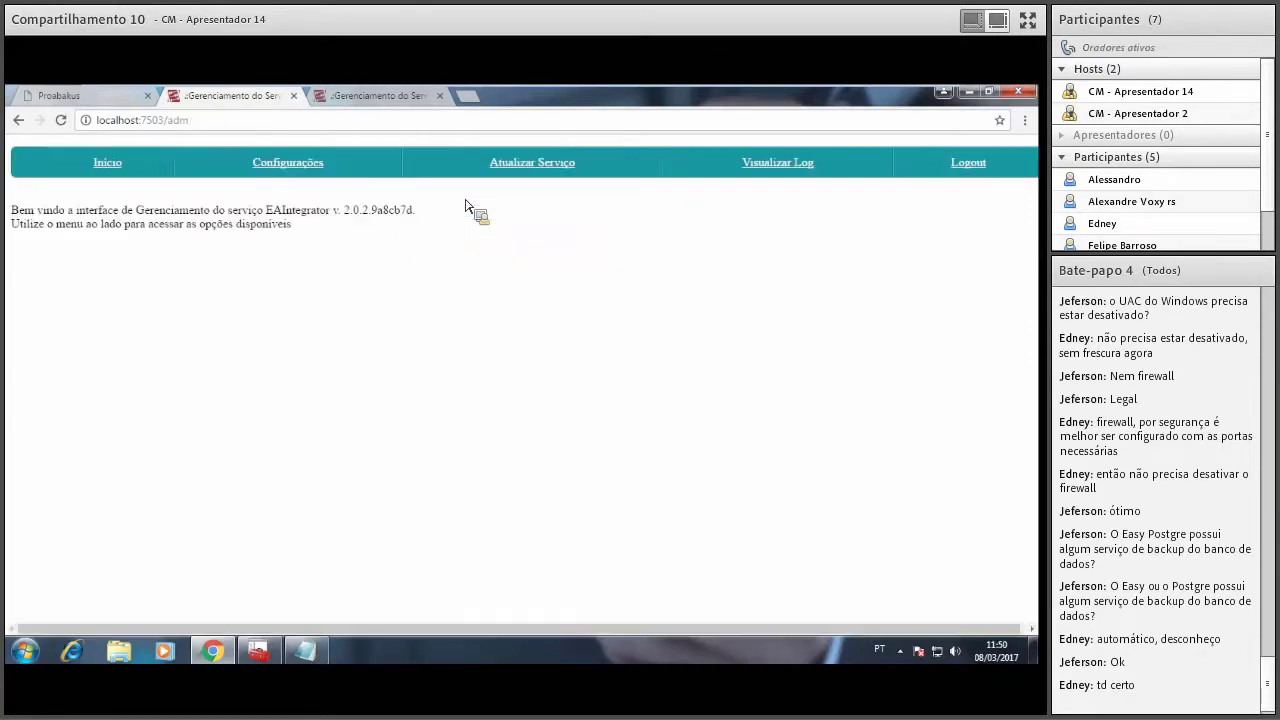
Scroll through the EAIntegrator log, then view Configurações with the easyAssist database on localhost:5432.
click(780, 176)
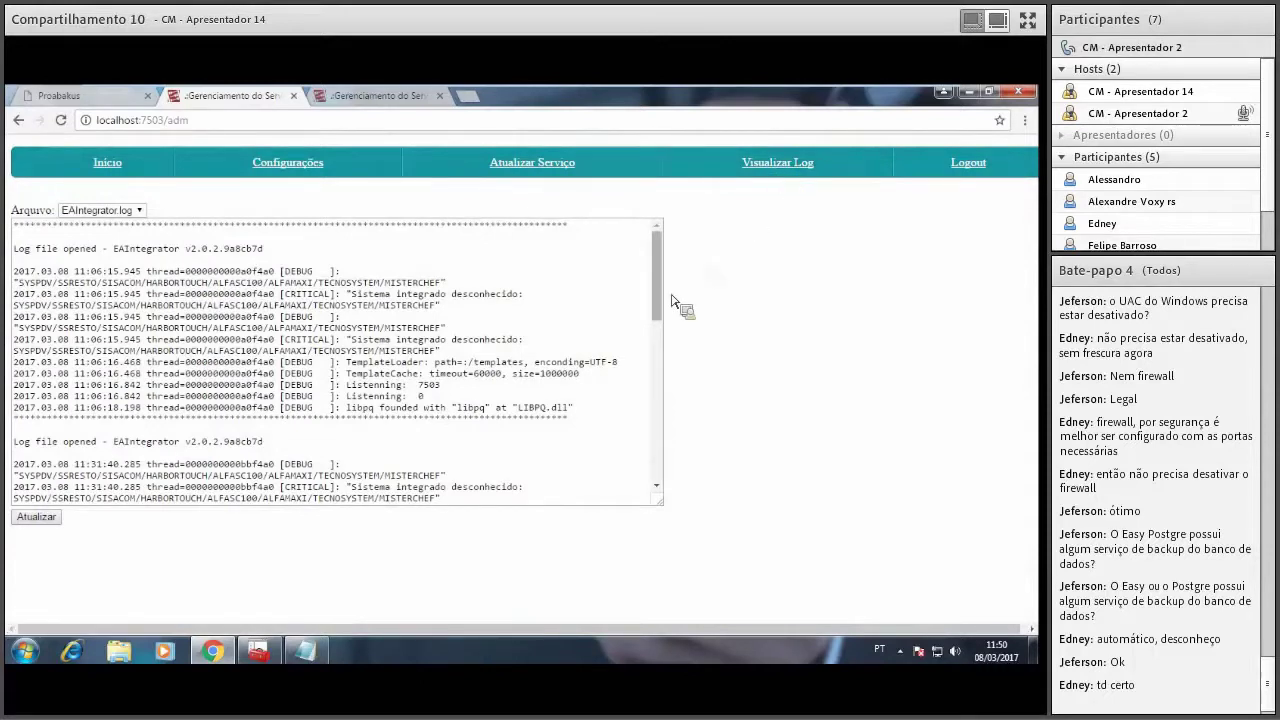
drag(661, 304, 665, 500)
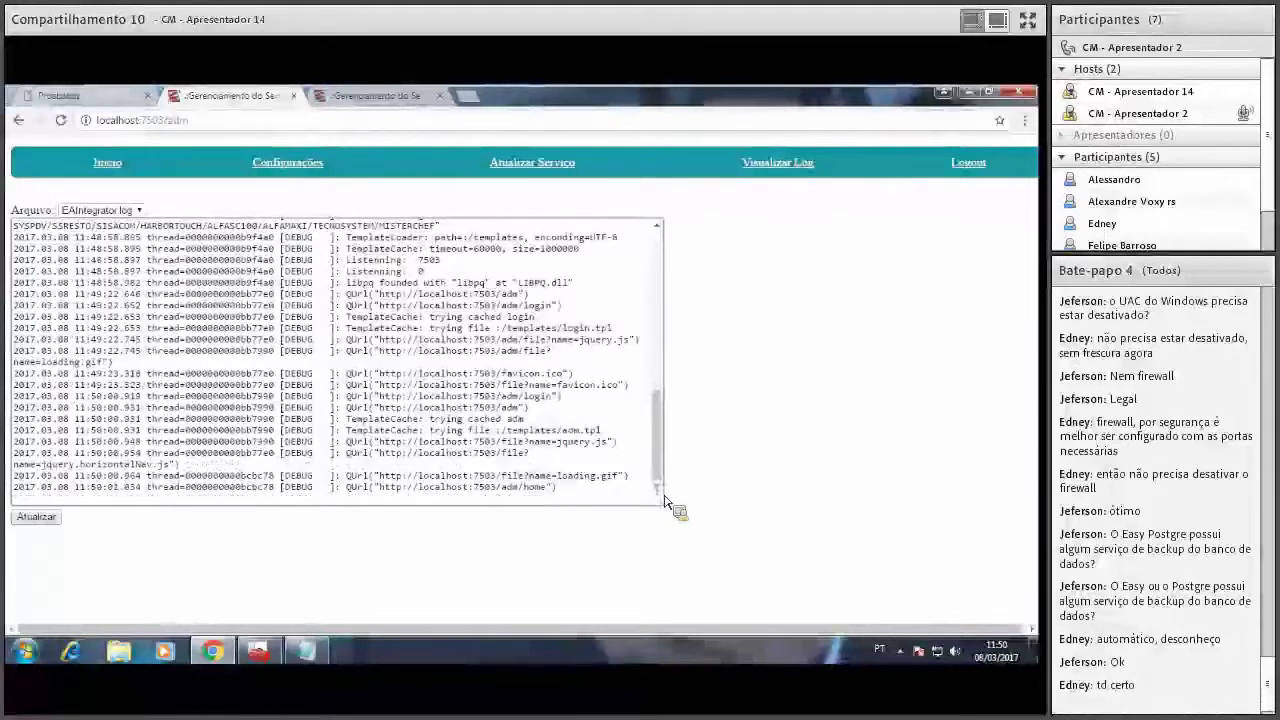
drag(341, 327, 330, 230)
click(320, 164)
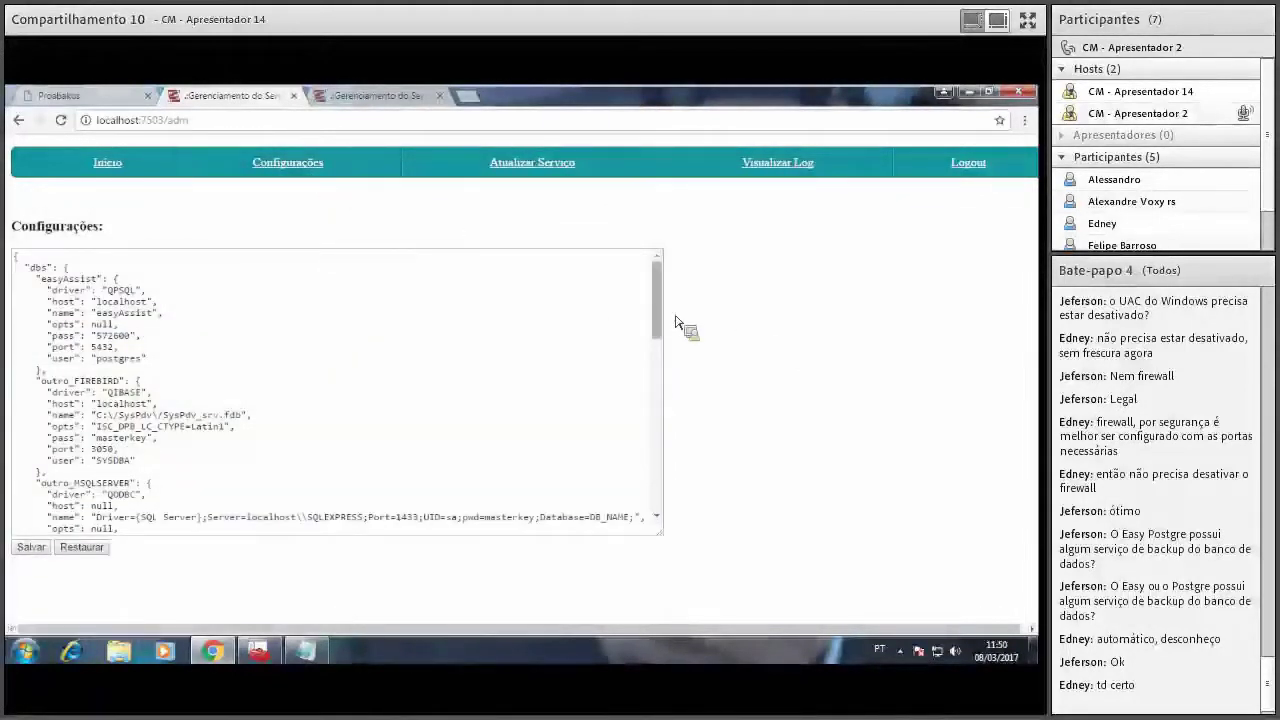
drag(662, 323, 677, 286)
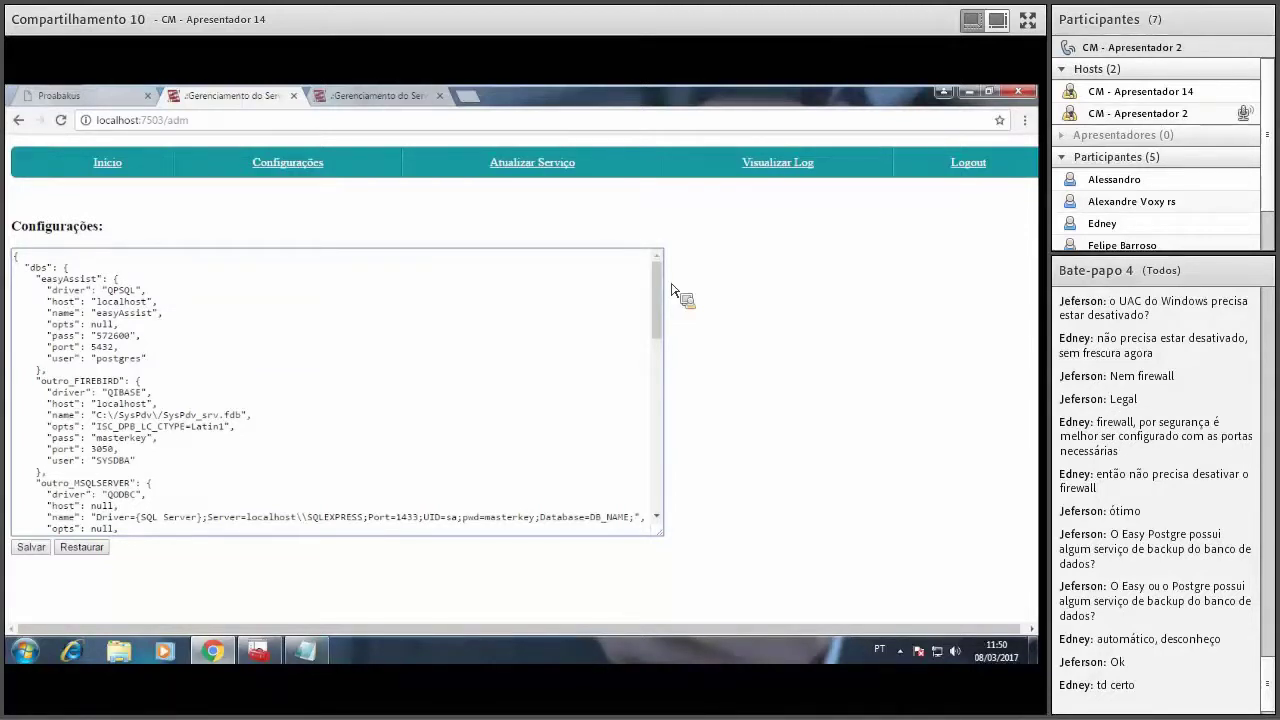
Sign in to the EAReplicadorPDV admin on port 7501 with the login name and password.
click(796, 162)
click(387, 95)
click(472, 199)
text(proabakus)
key(Tab)
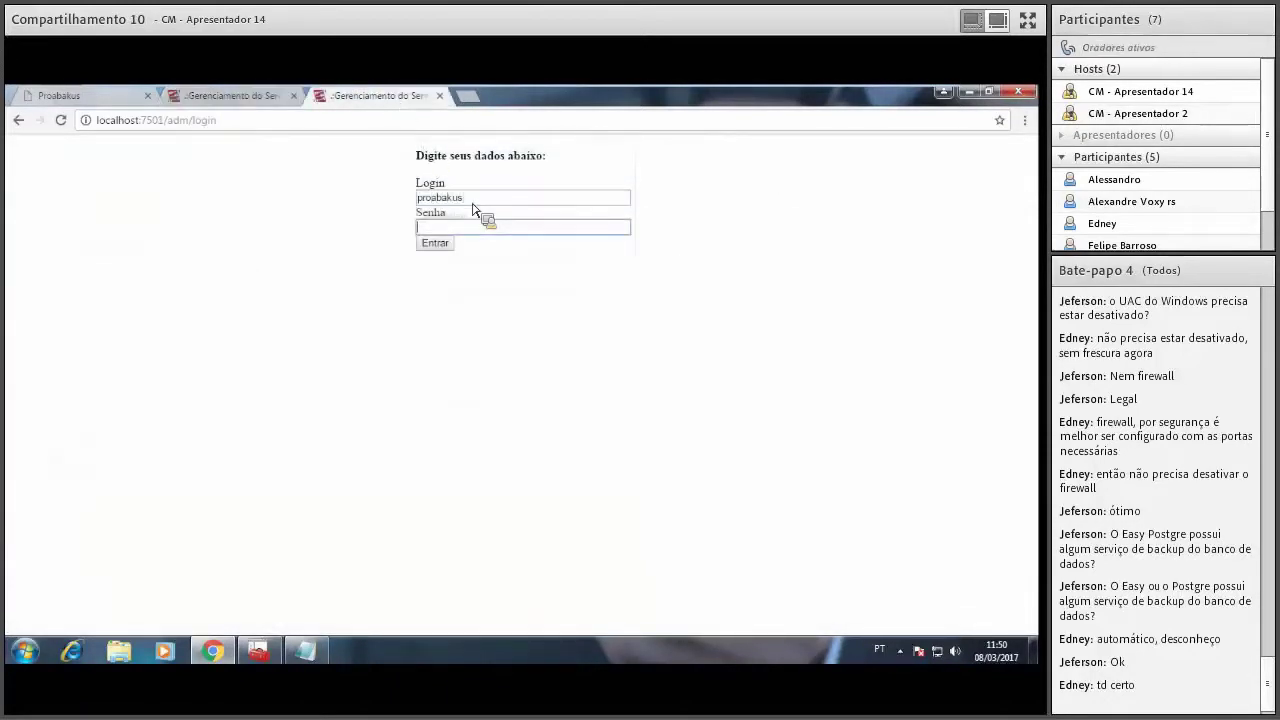
text(1234)
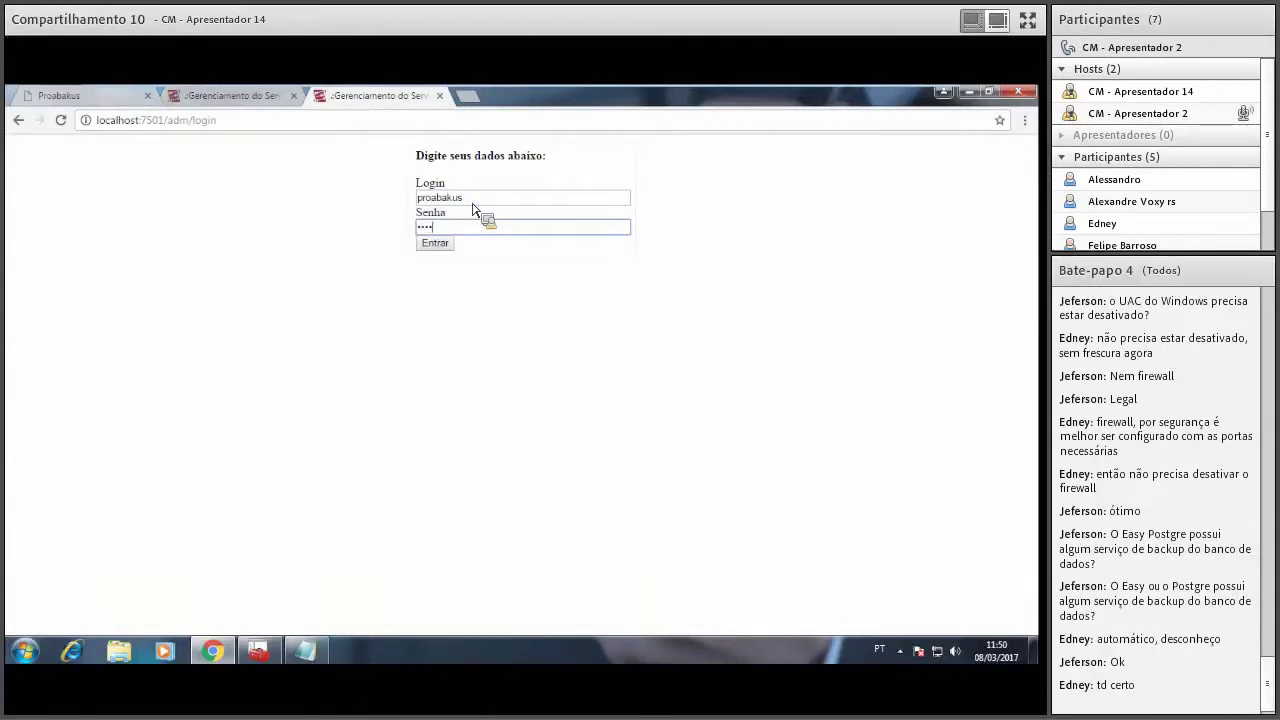
key(Return)
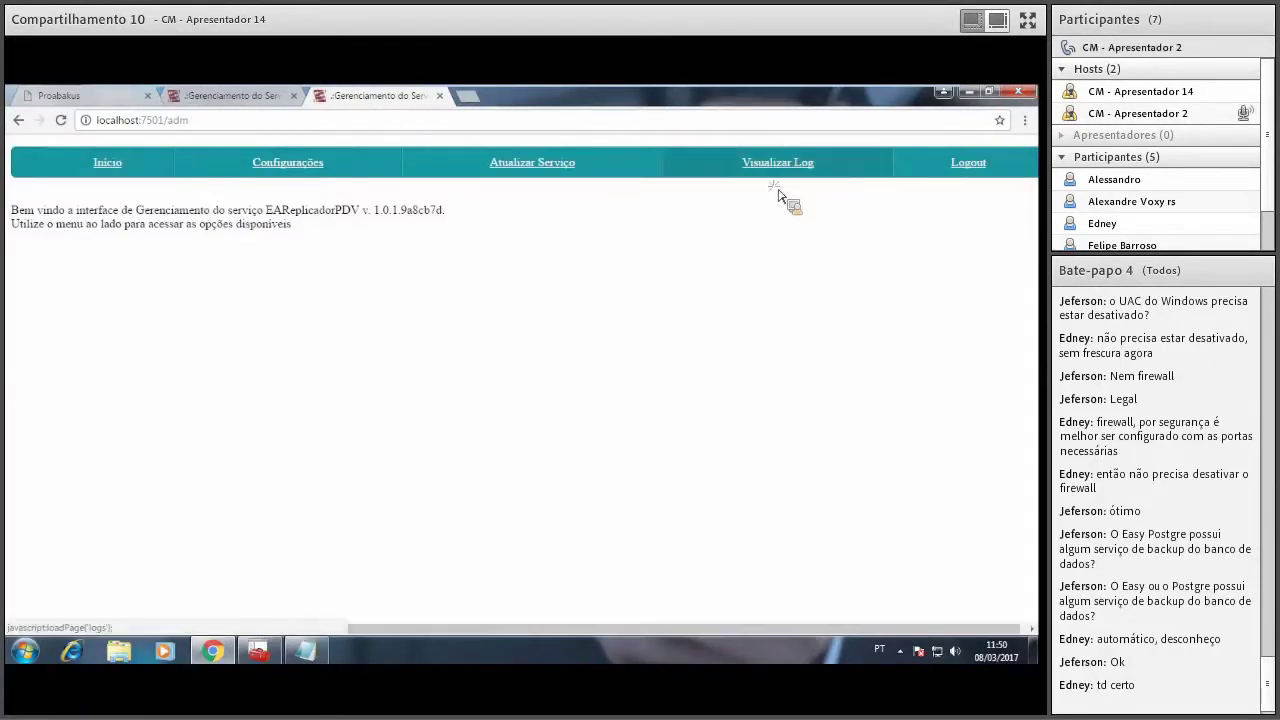
Scroll the EAReplicadorPDV log's 'Nenhuma Licença encontrada' entries, then minimize Chrome.
click(783, 170)
drag(657, 232, 666, 355)
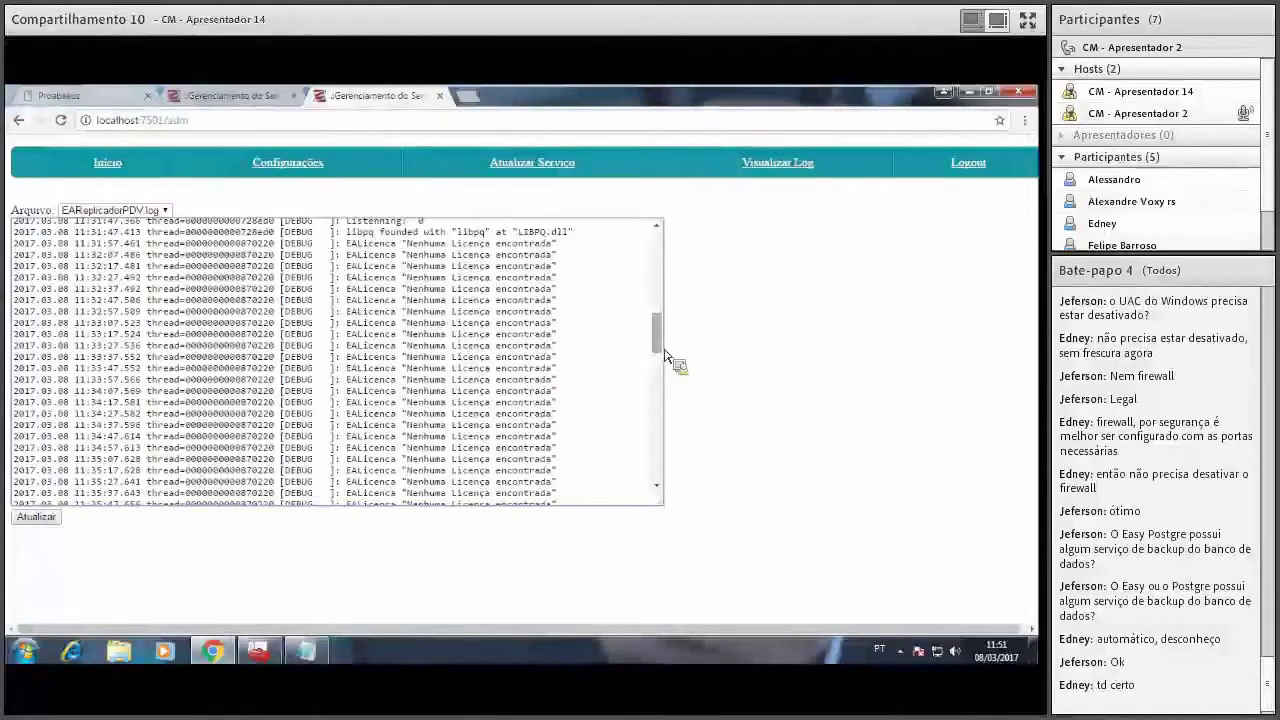
click(968, 92)
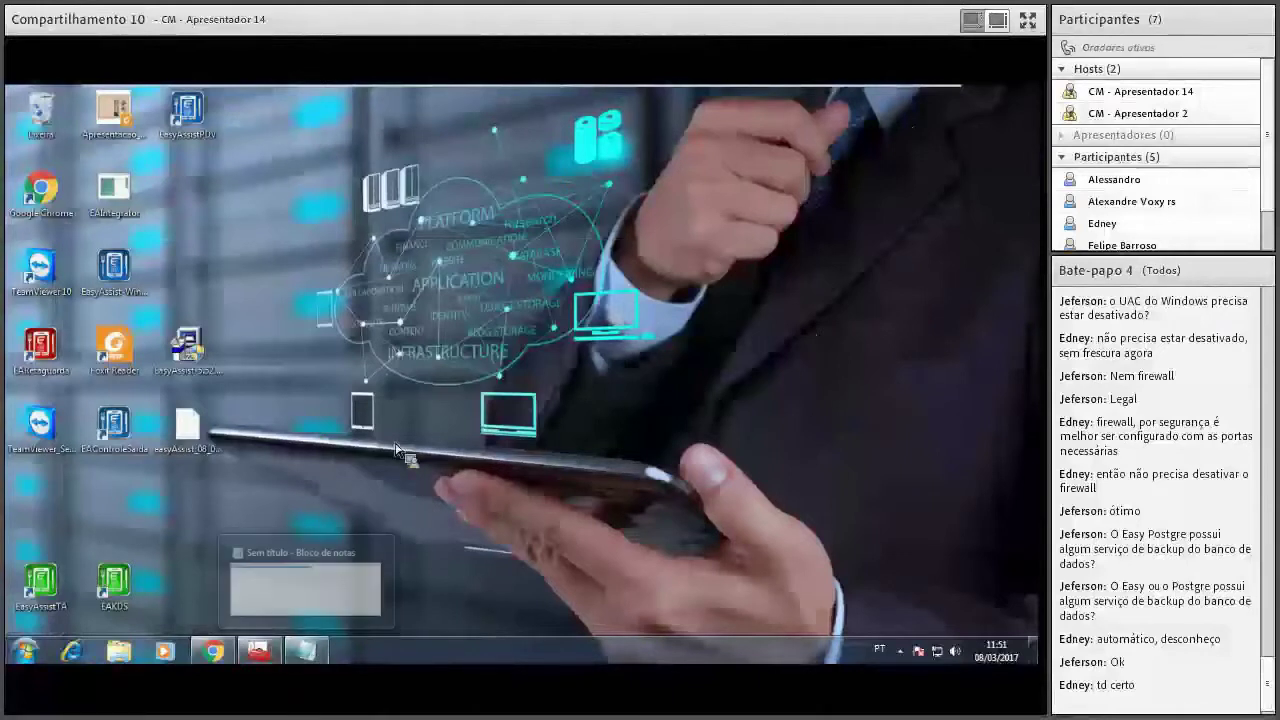
Suspend the Windows 7 virtual machine and exit full screen via View > Full Screen.
mouse_move(168, 93)
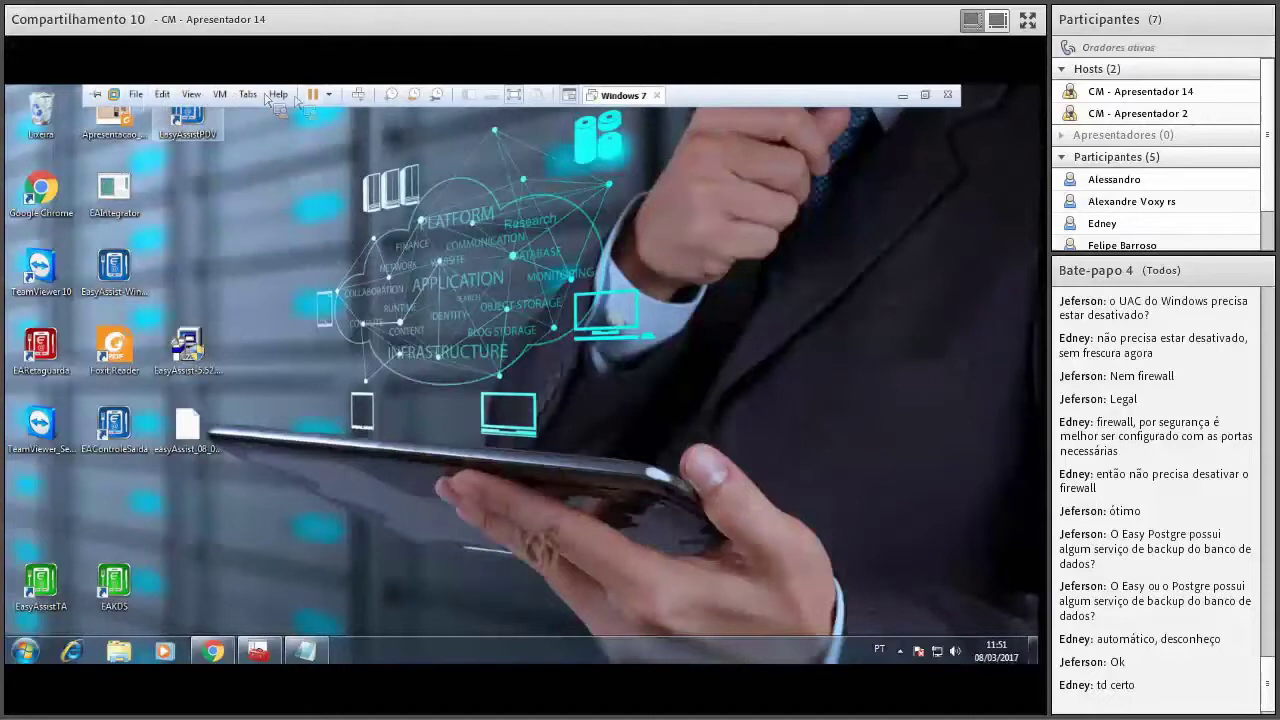
click(313, 98)
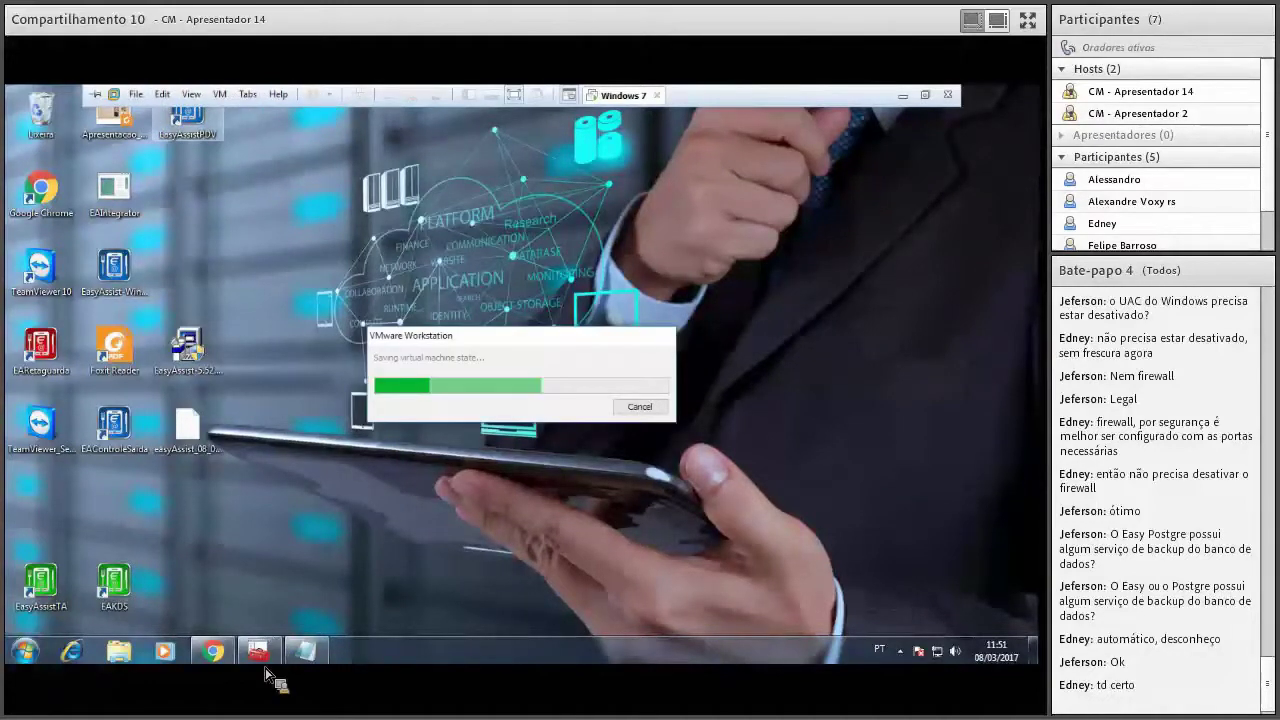
mouse_move(190, 94)
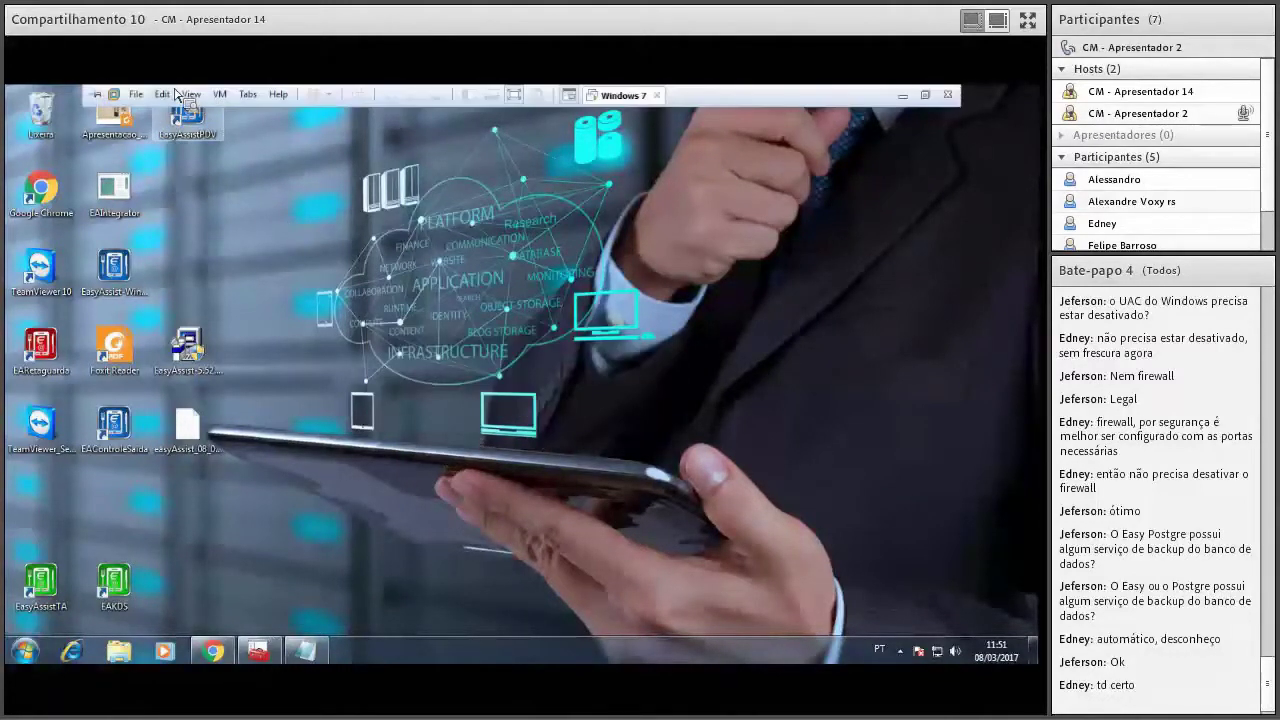
click(190, 94)
click(200, 113)
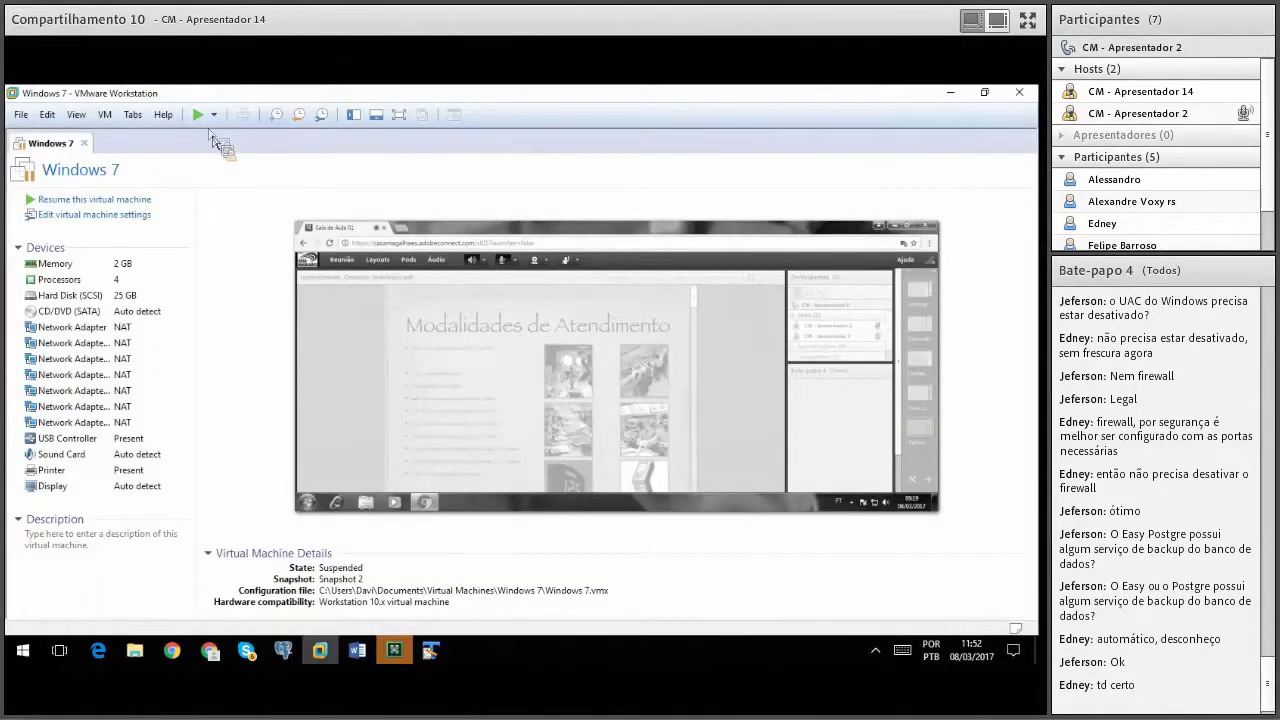
click(952, 92)
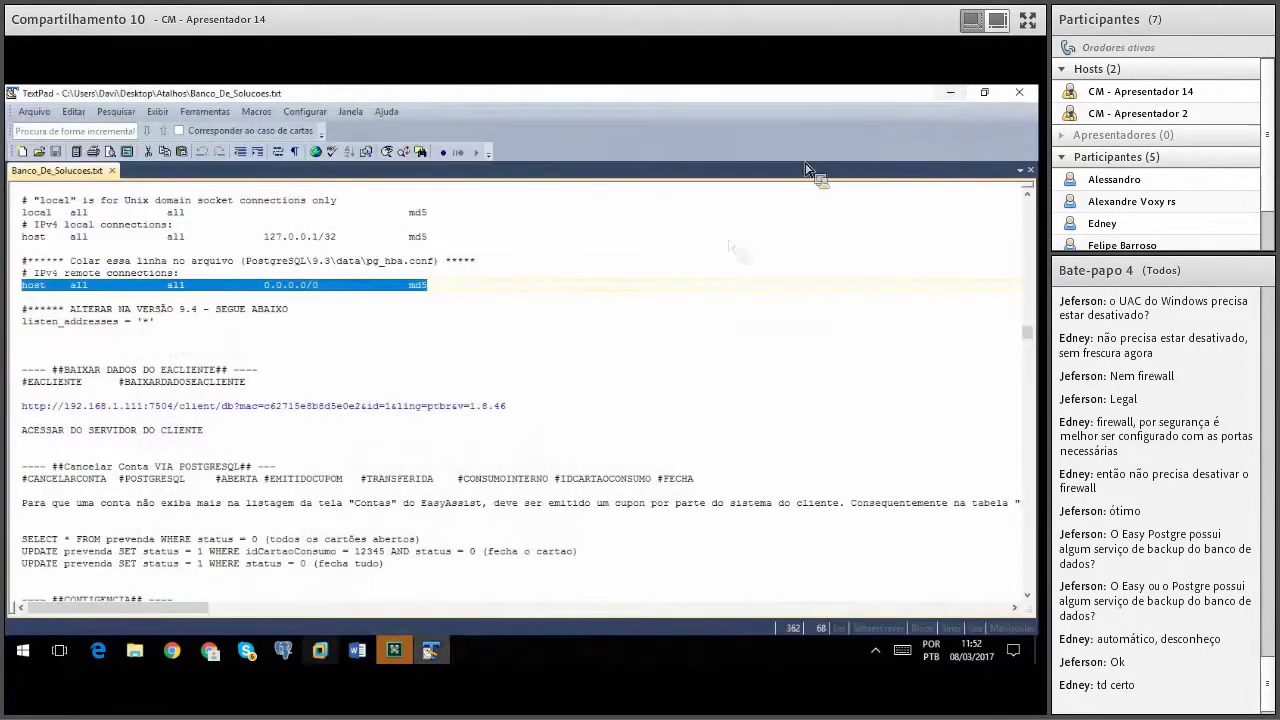
click(347, 662)
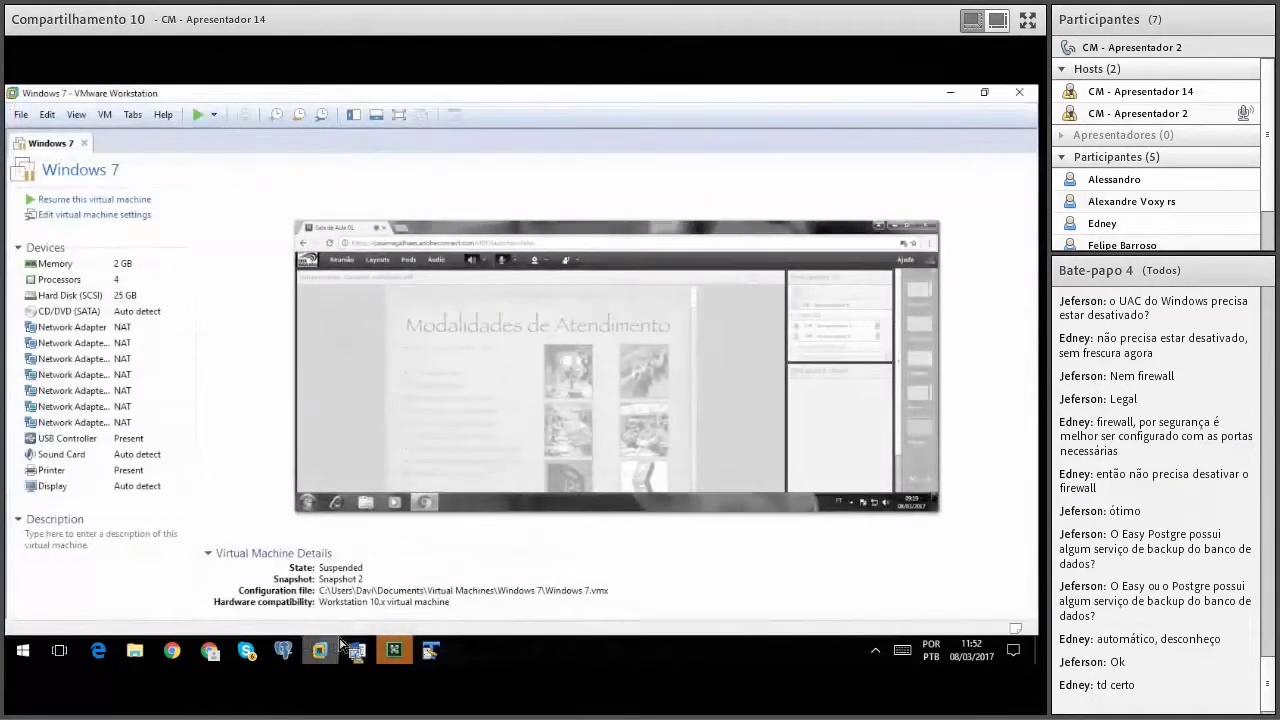
click(266, 654)
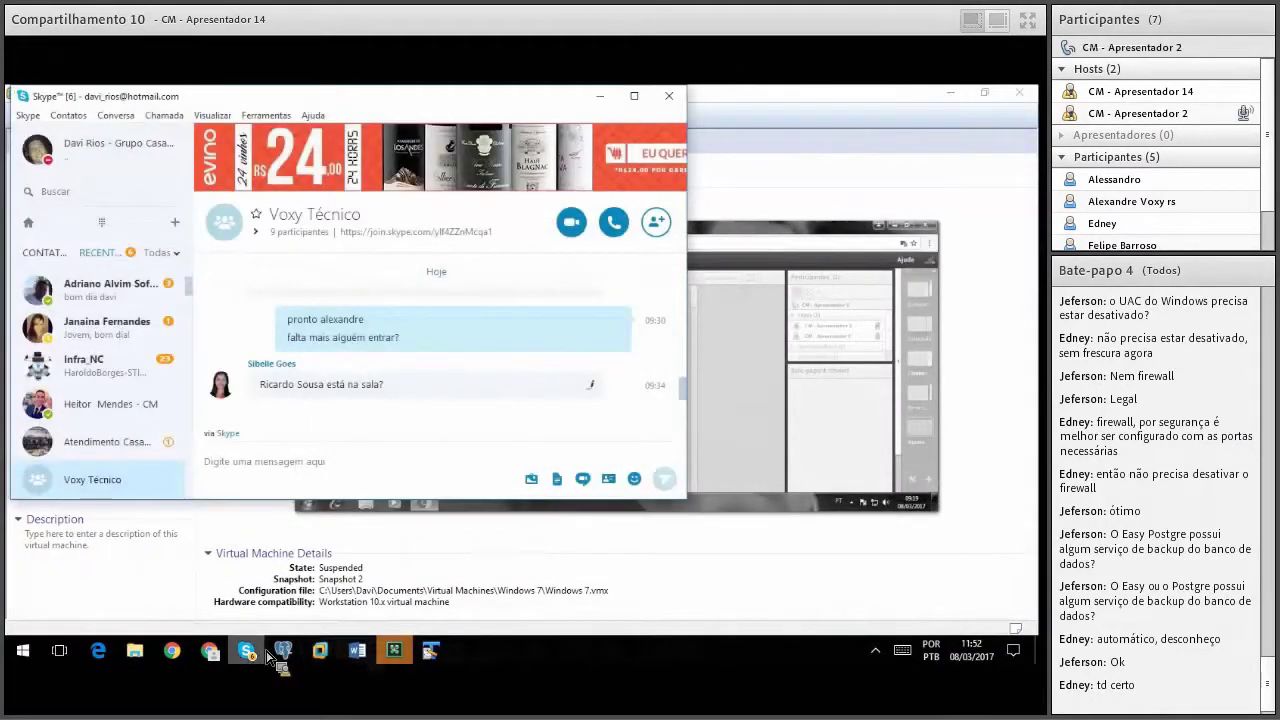
click(266, 654)
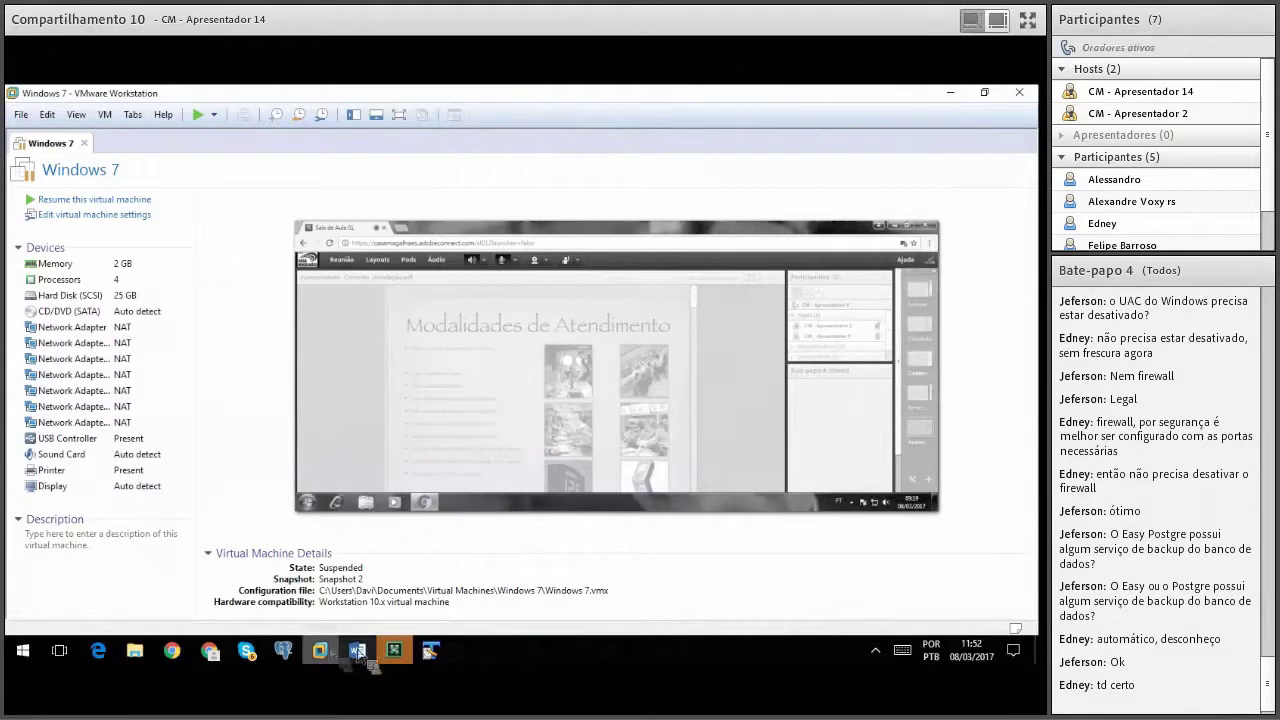
mouse_move(320, 660)
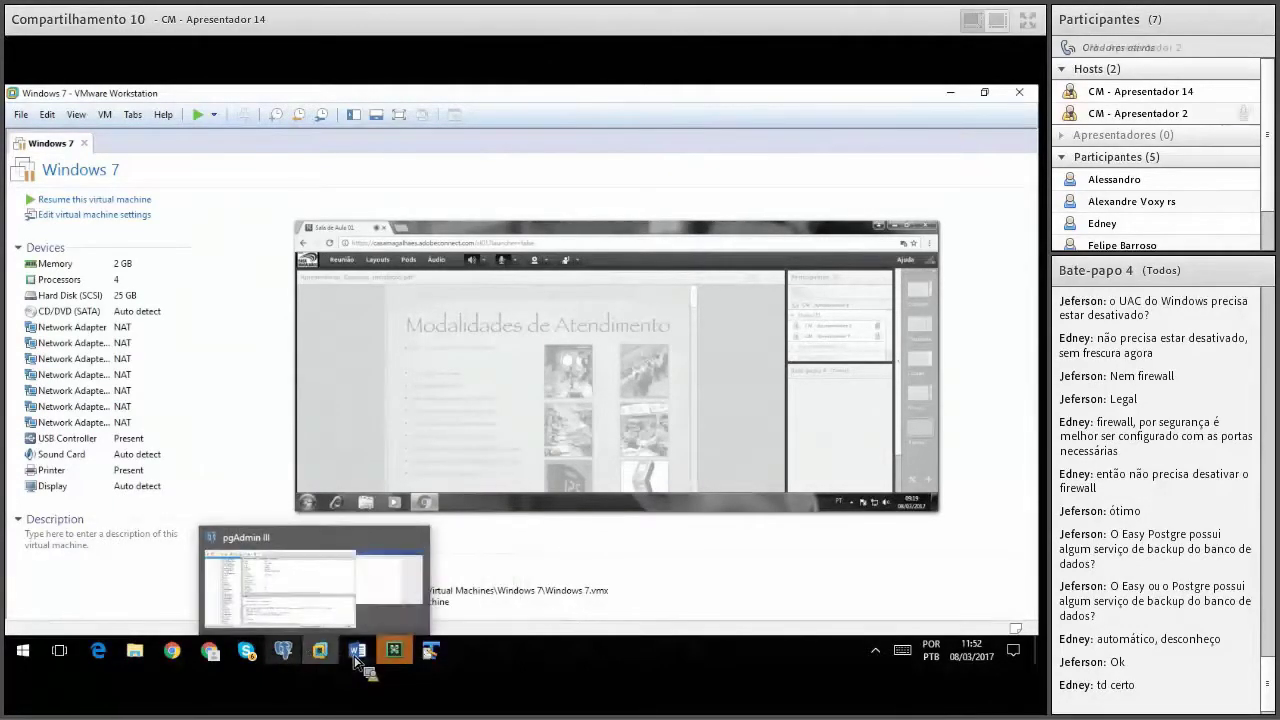